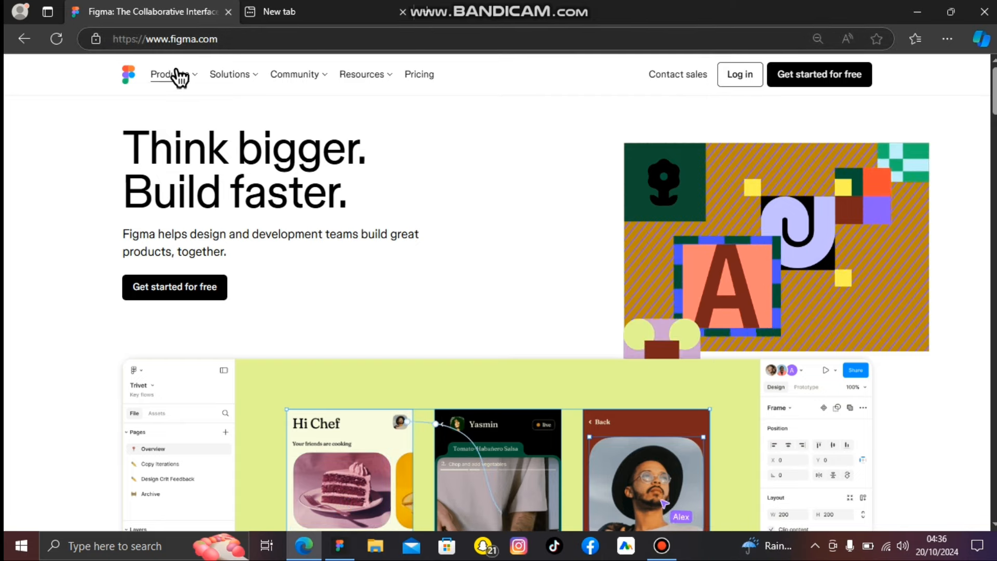
Step: Open the Figma website's Products menu and bring up the free account sign-up form
click(180, 77)
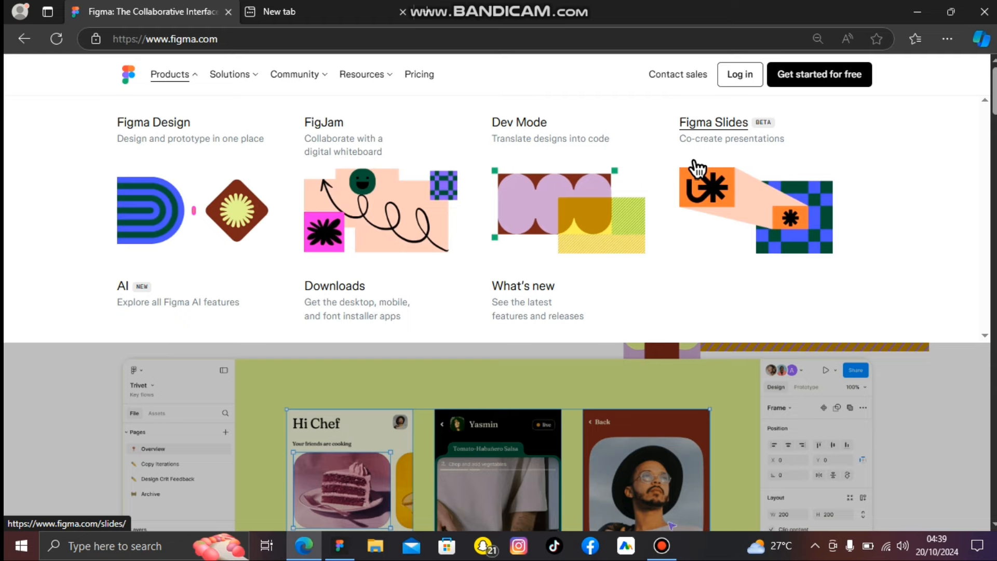
click(818, 80)
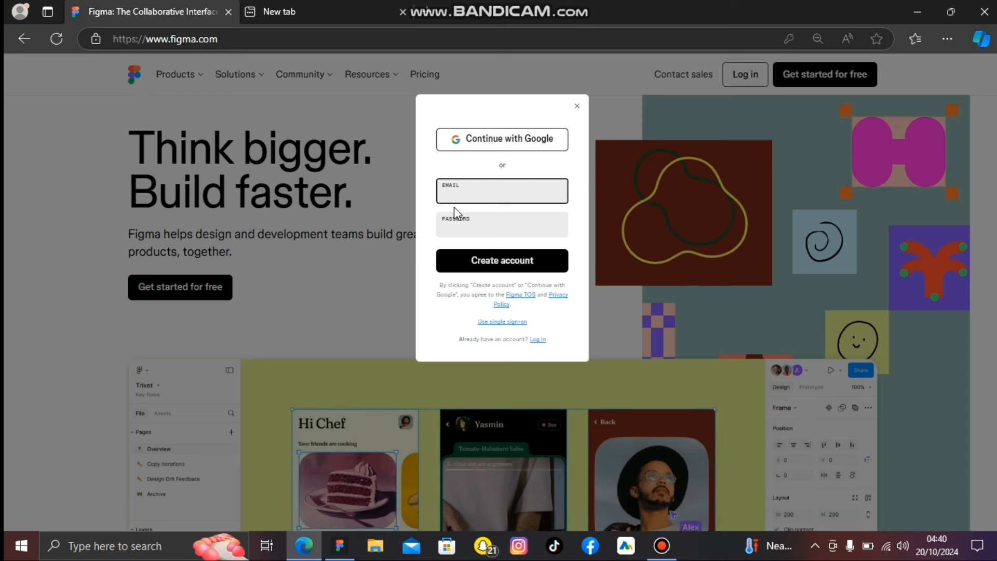
Step: Switch to the Figma desktop app and open the Recents file browser
click(351, 546)
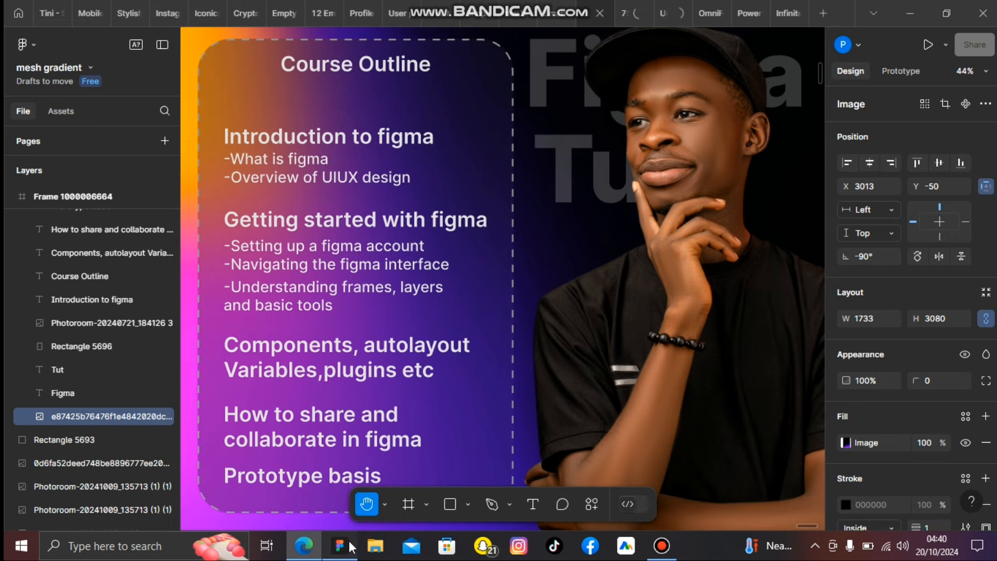
click(19, 17)
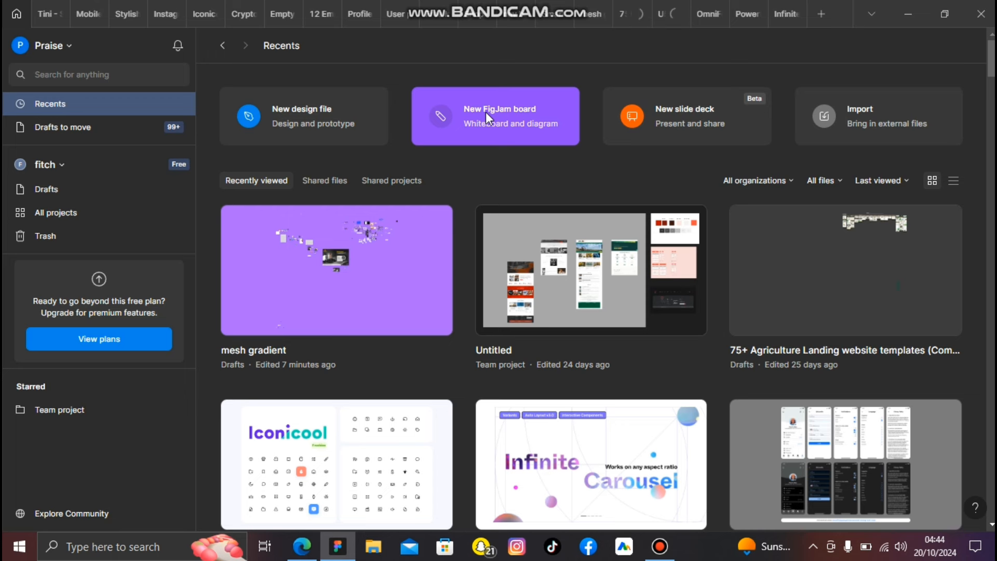
click(472, 106)
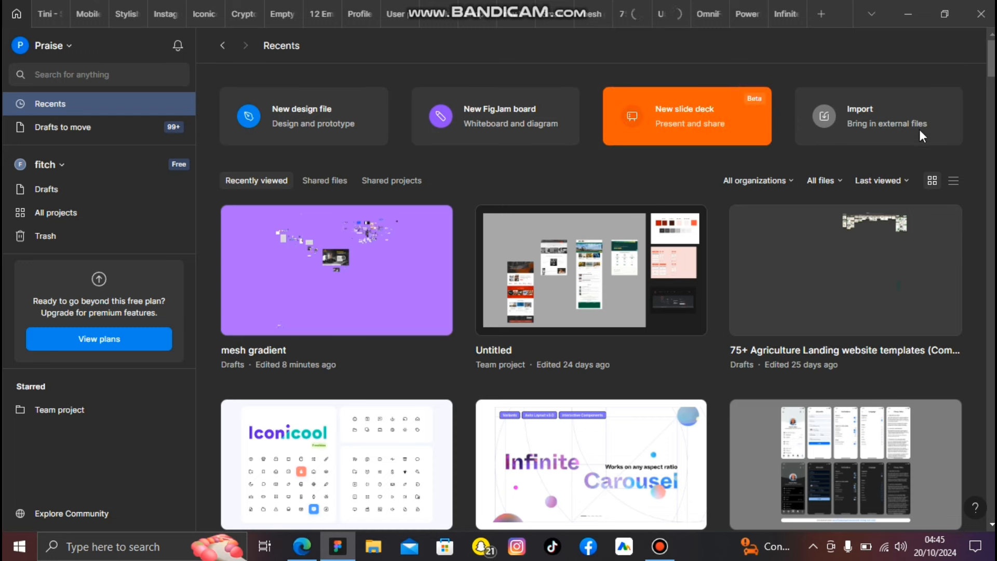
click(880, 111)
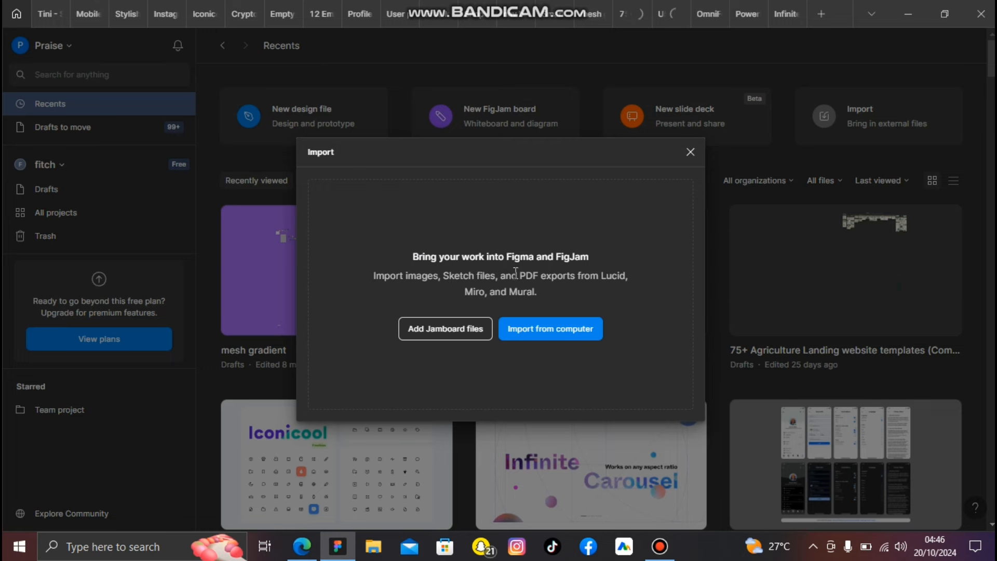
click(691, 152)
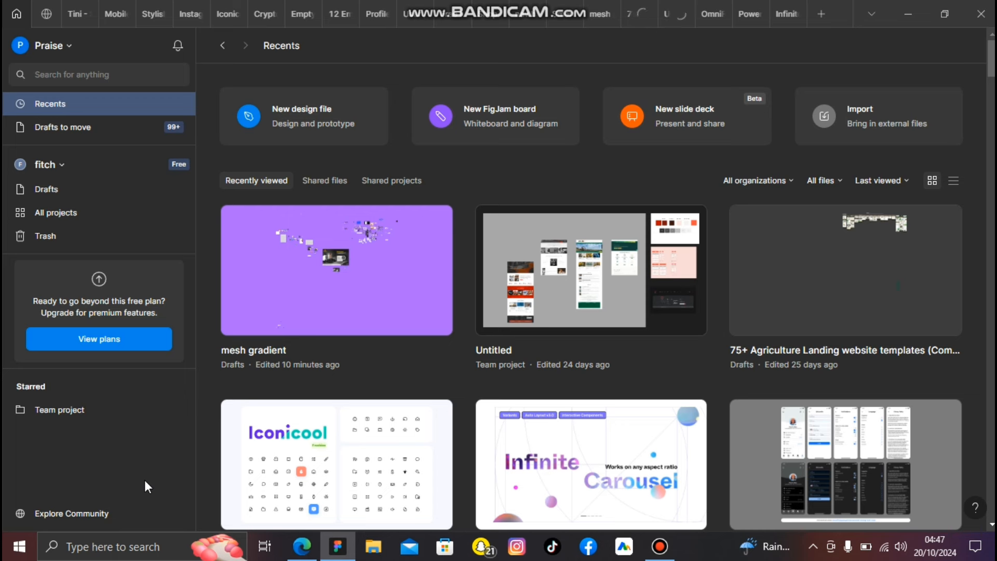
click(110, 499)
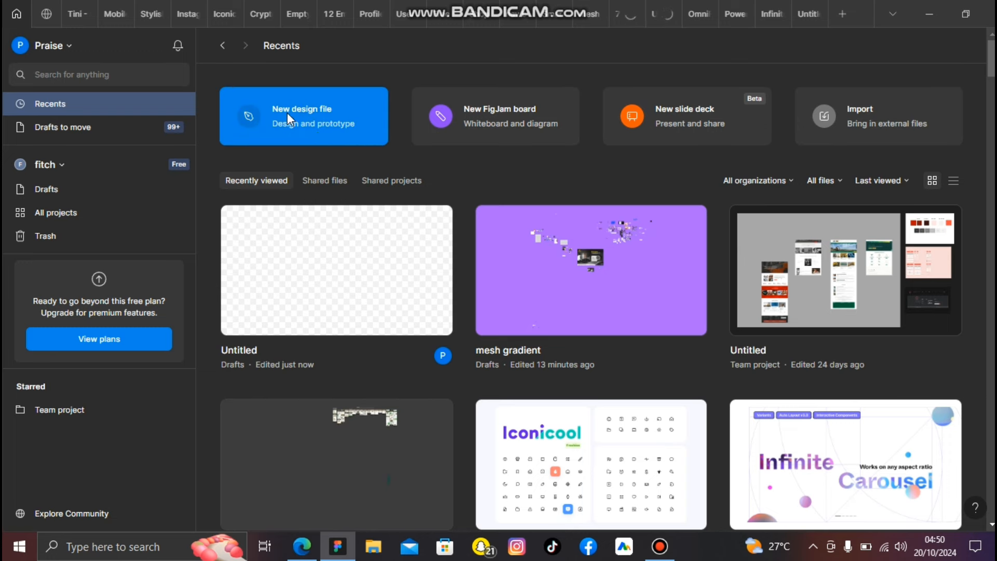
Step: Create a new blank design file, then zoom around the mesh gradient canvas
click(319, 108)
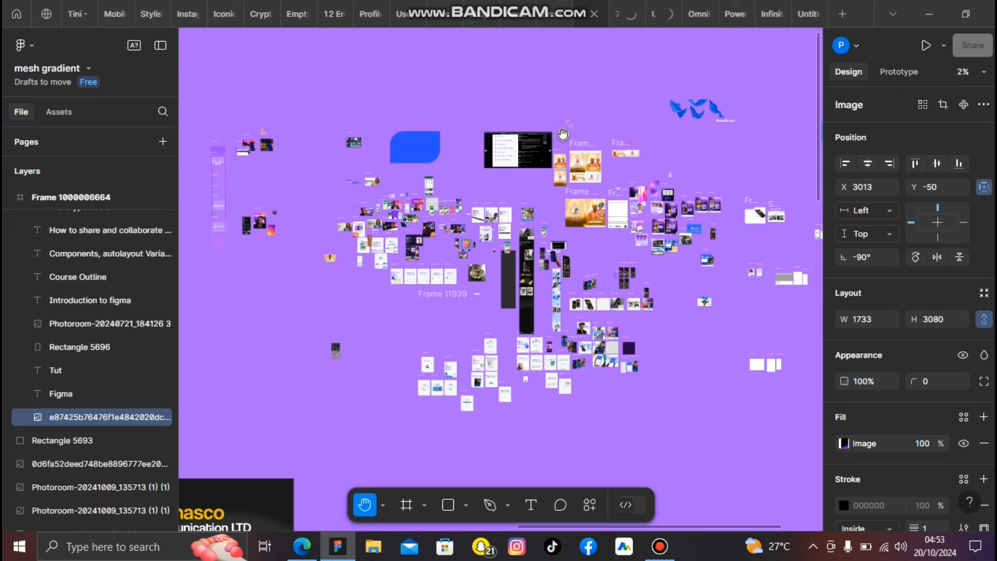
scroll(555, 339, up, 1)
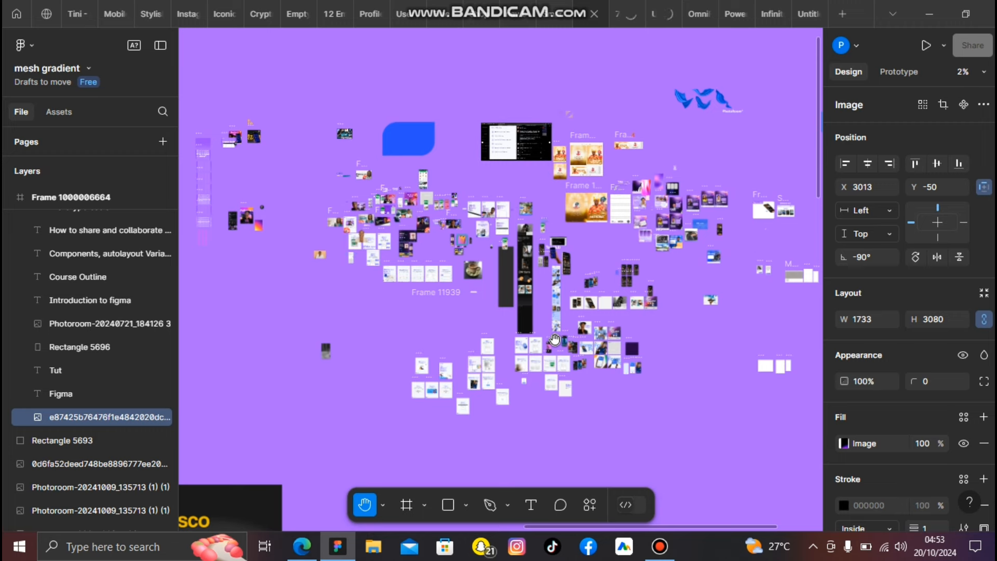
scroll(554, 339, down, 1)
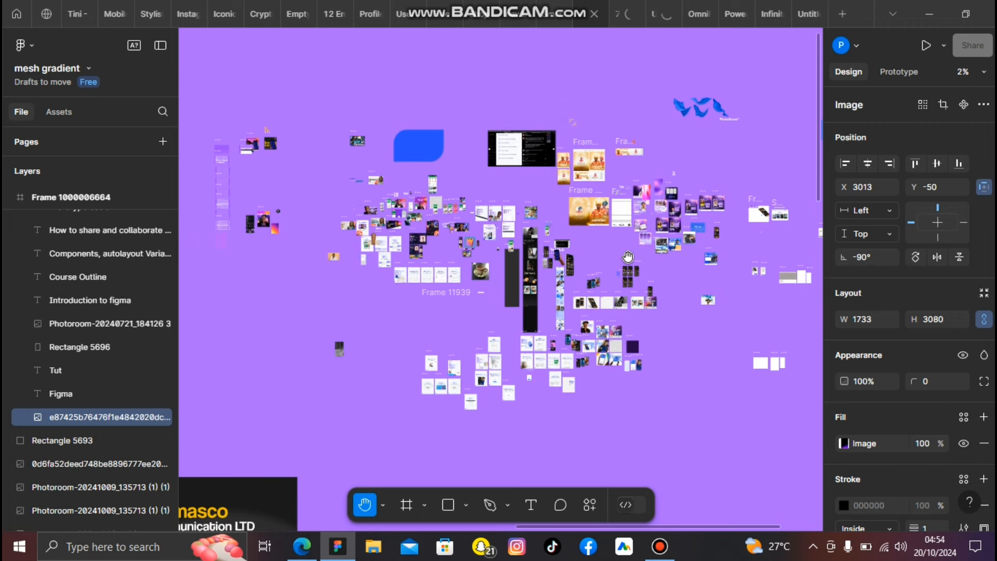
scroll(625, 257, up, 1)
scroll(628, 257, up, 1)
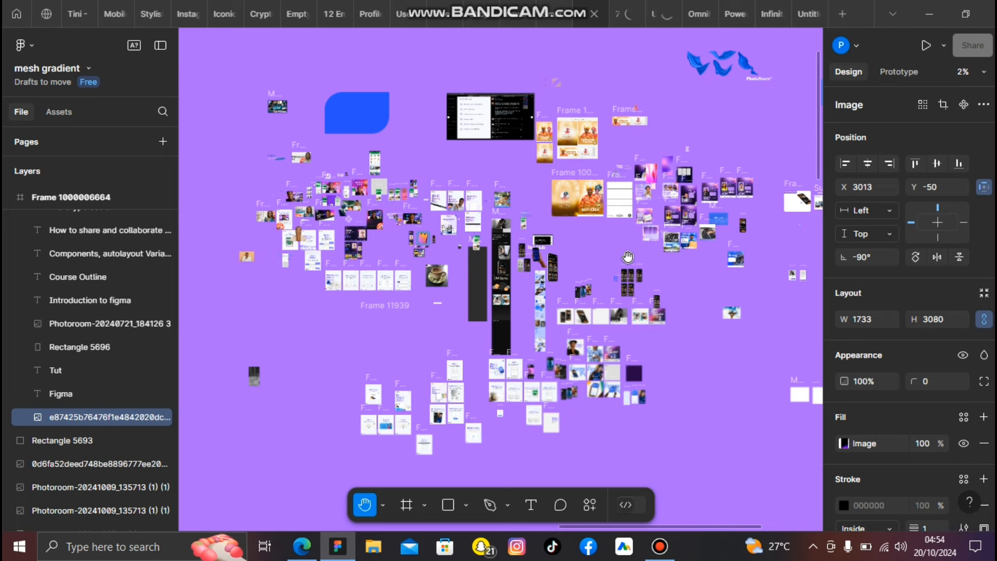
scroll(628, 257, up, 2)
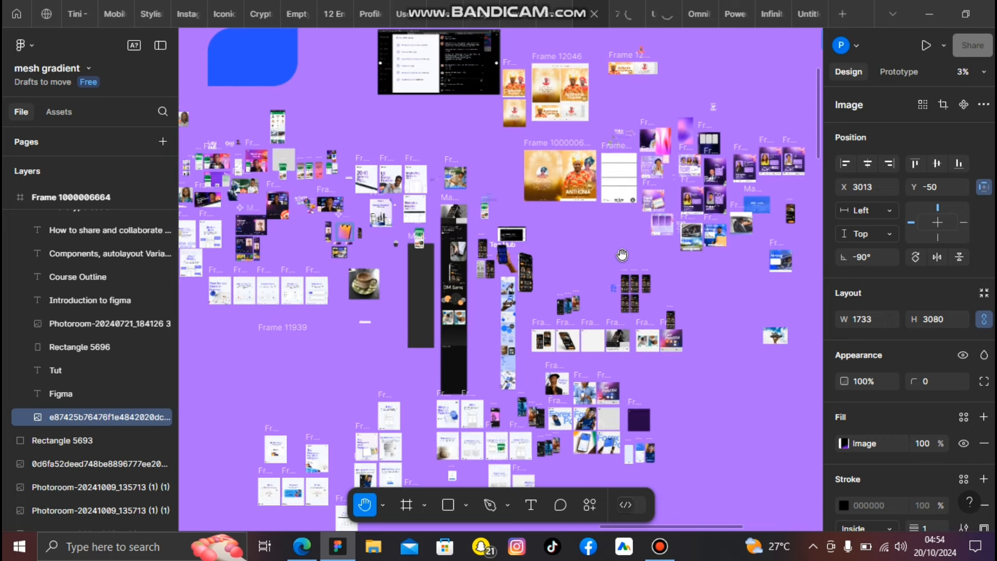
scroll(622, 254, up, 1)
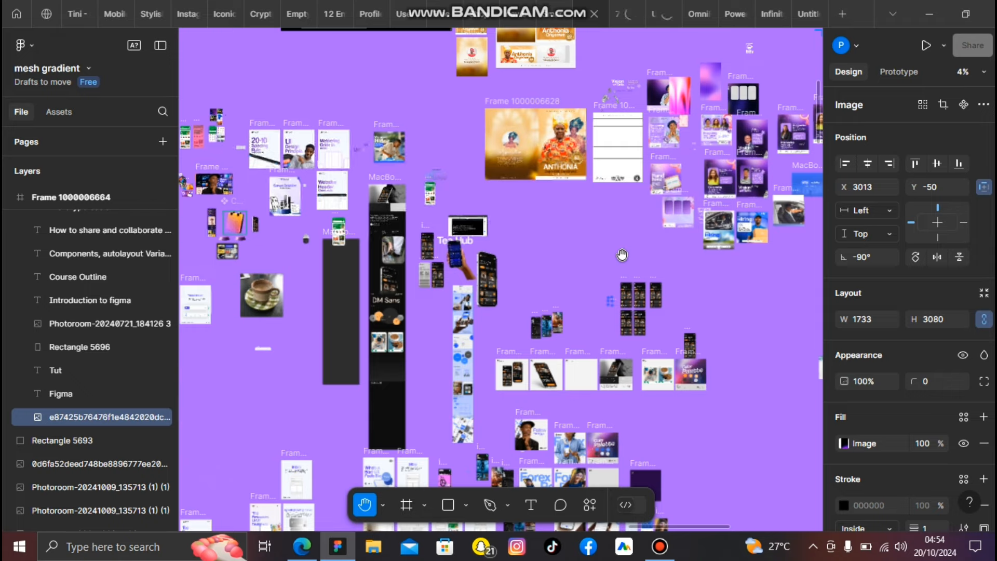
scroll(531, 299, down, 2)
scroll(530, 300, down, 3)
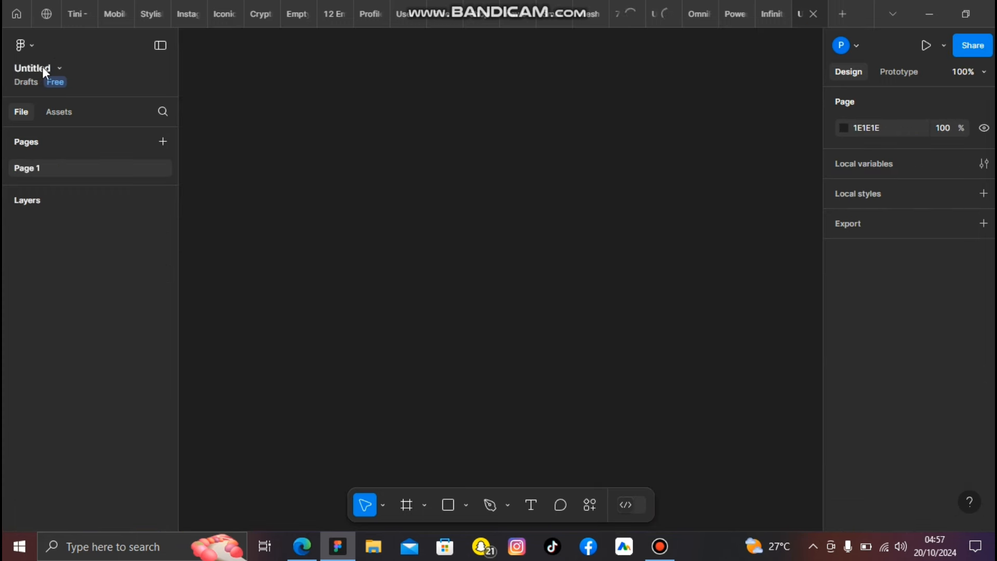
Step: Rename the Untitled file to 'figma tutorial'
double_click(43, 68)
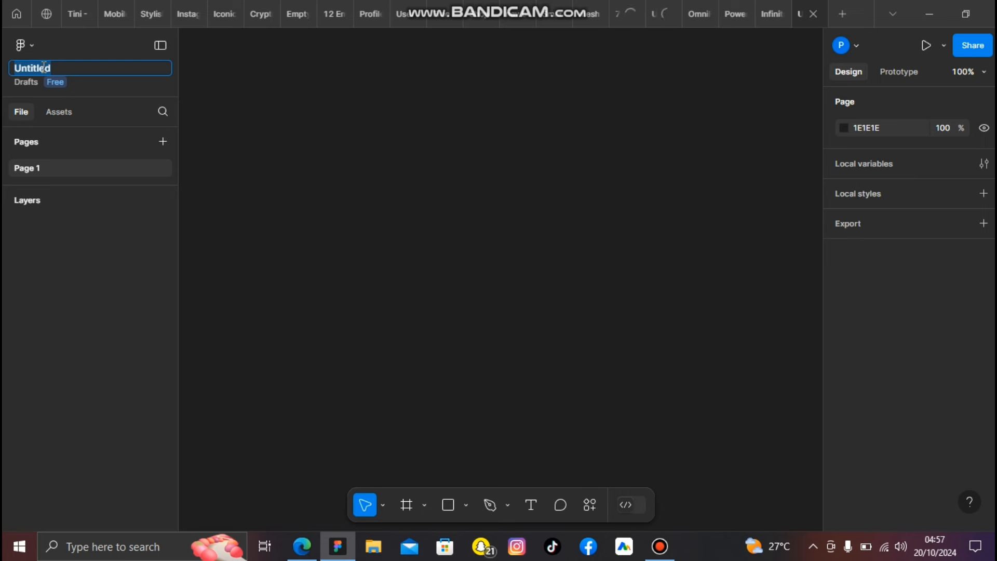
text(figma tutor)
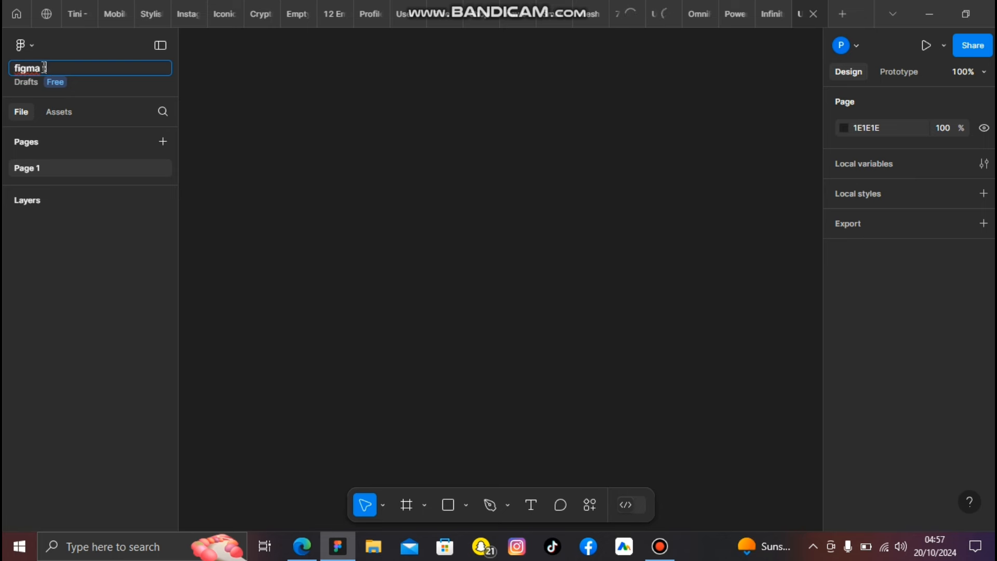
text(ial)
key(Return)
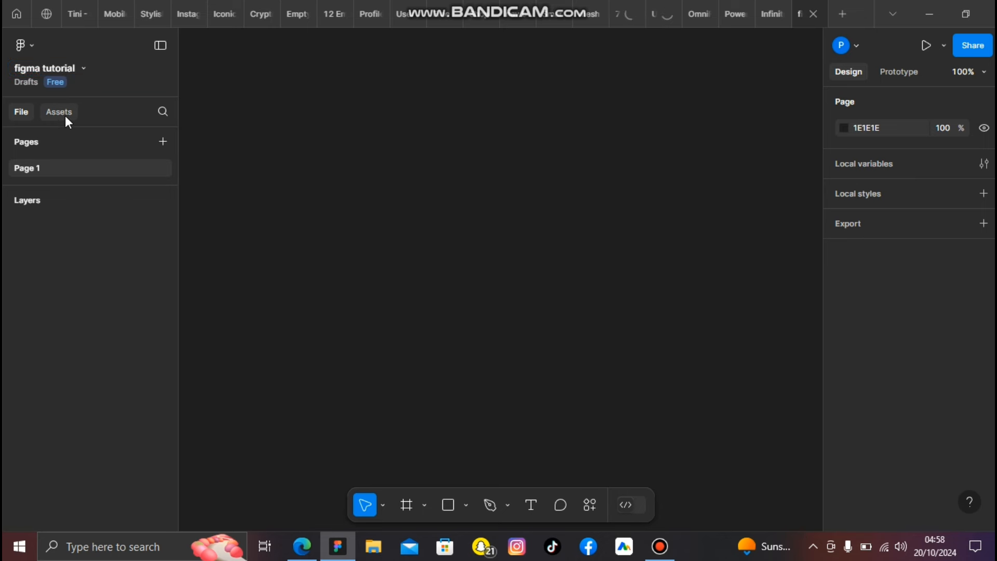
click(59, 112)
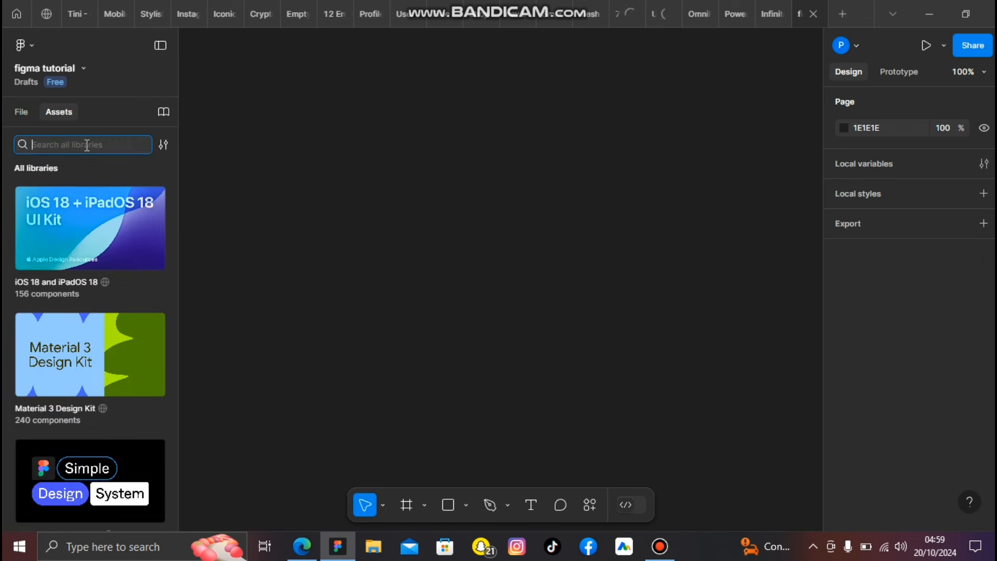
click(22, 111)
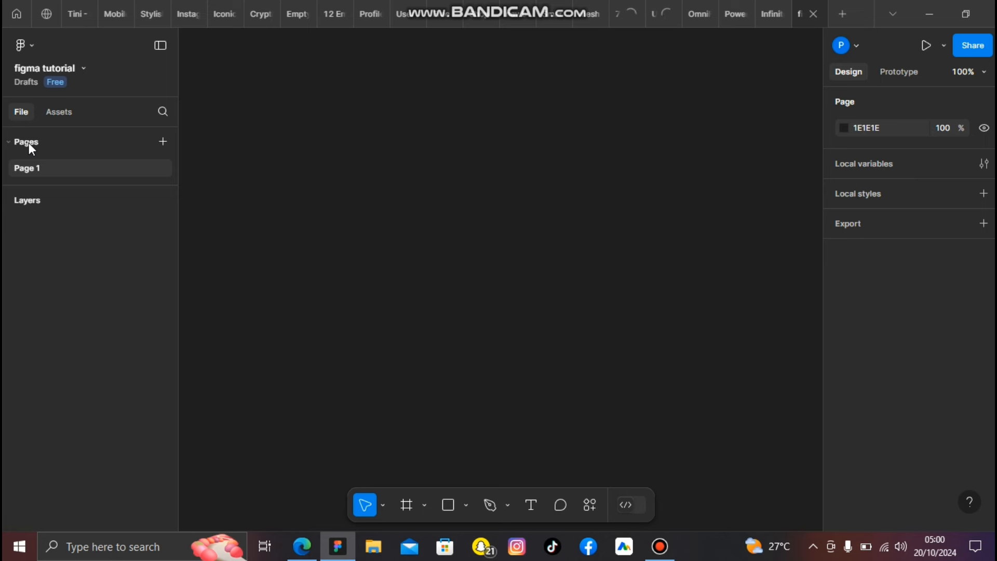
Step: Add a second page so the file has pages named 'ui 2' and 'ui 1'
click(165, 142)
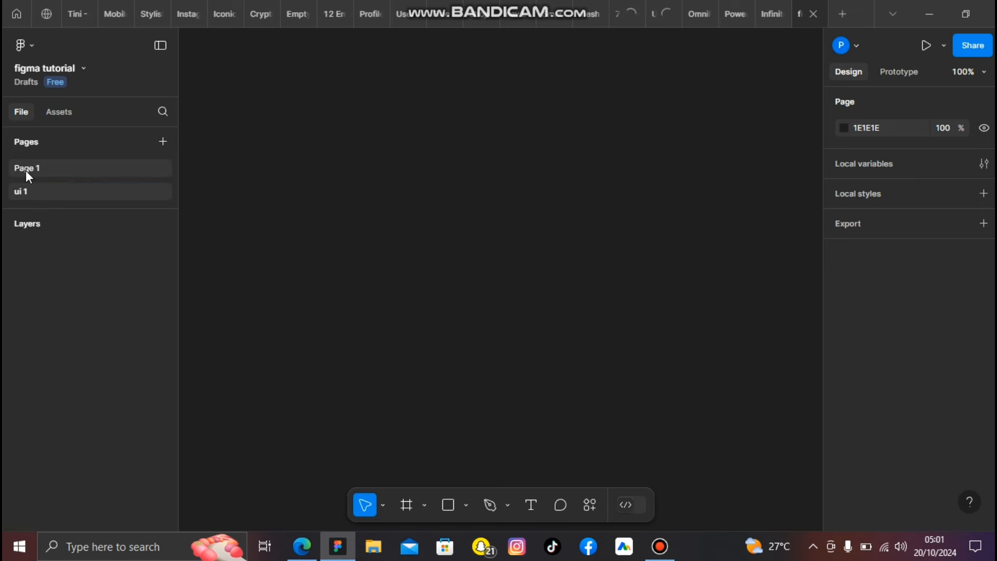
double_click(33, 170)
text(u)
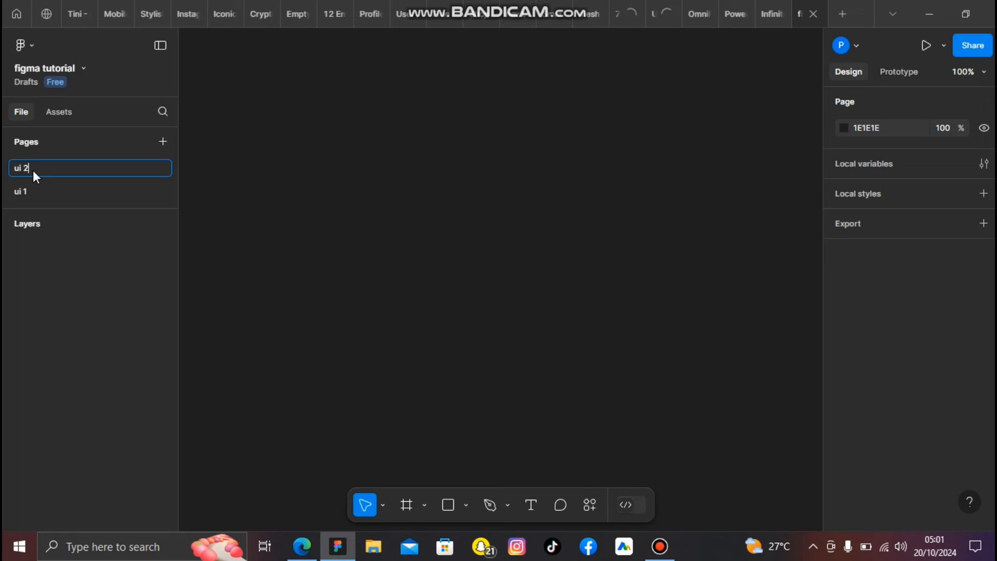
text(i 2)
click(42, 193)
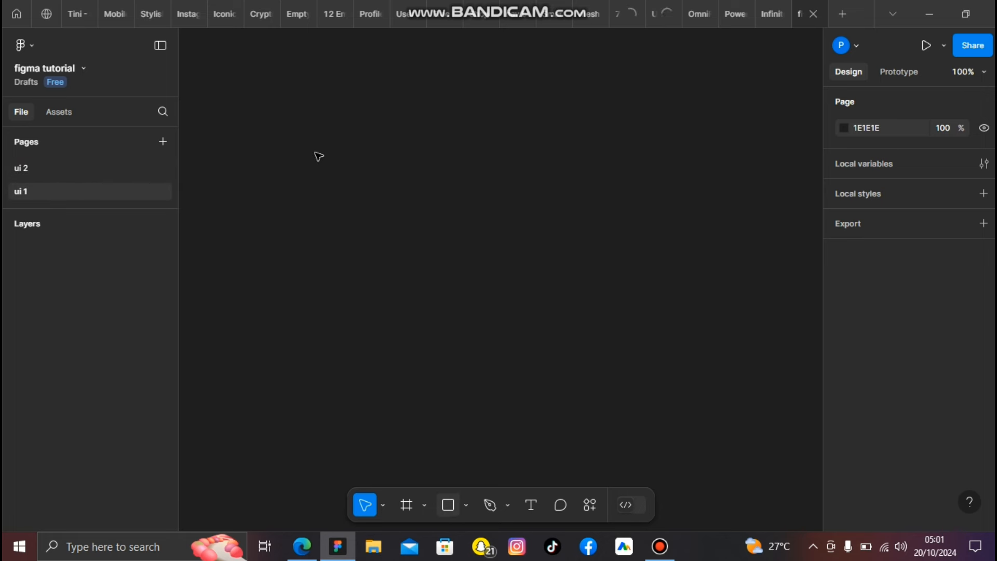
Step: Draw a grey 298×272 rectangle on ui 1, then move to the empty ui 2 page
key(r)
drag(315, 151, 532, 350)
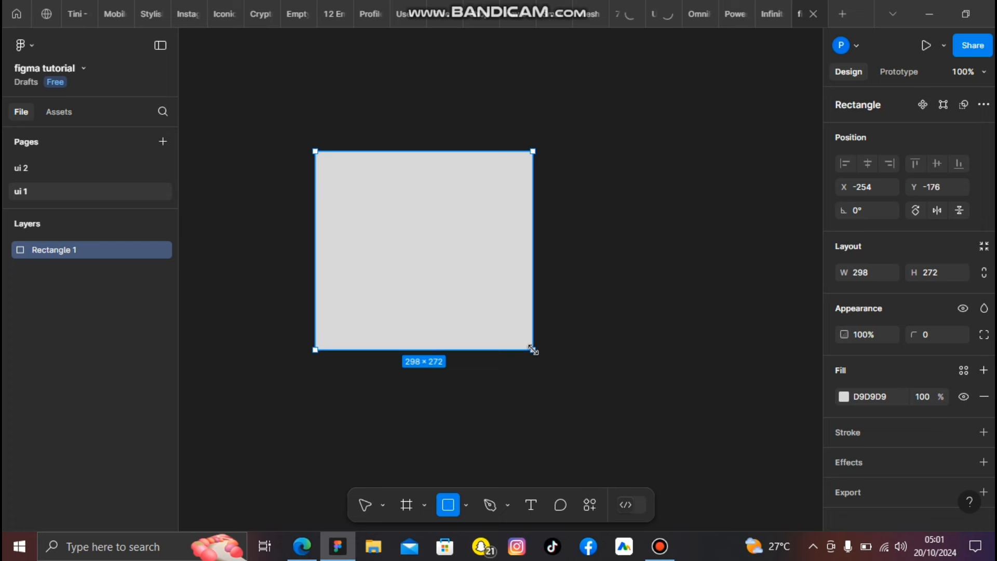
click(196, 182)
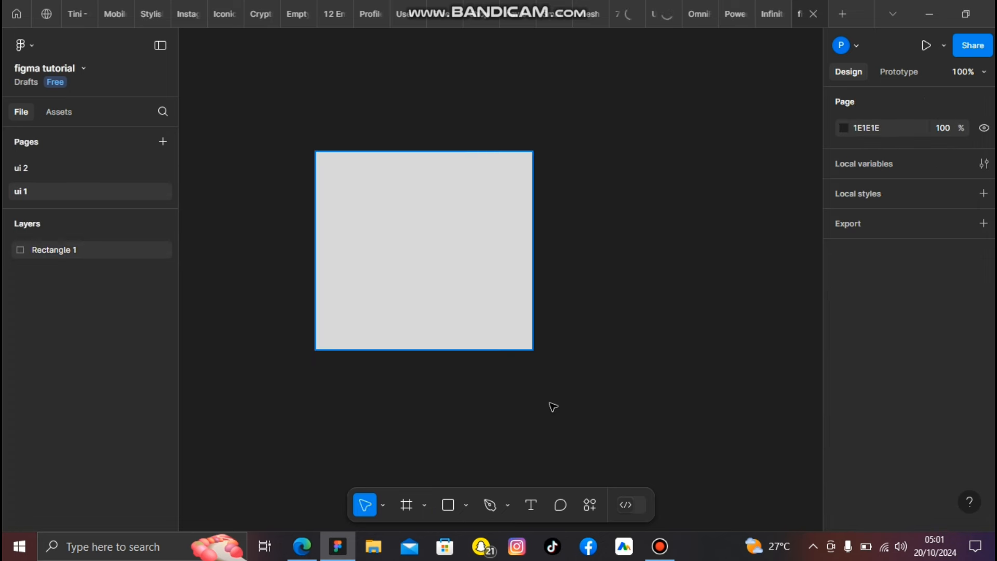
click(65, 166)
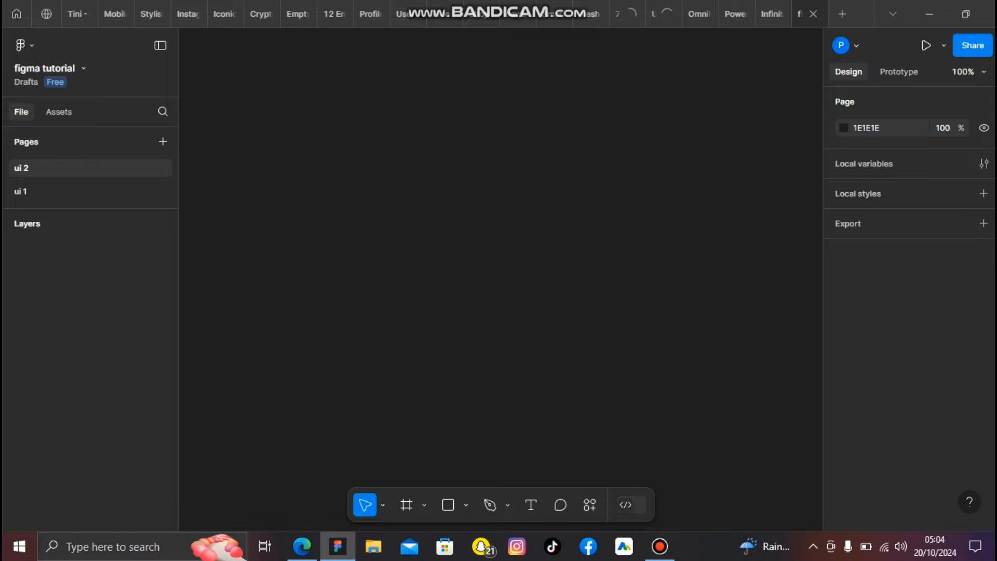
Step: Back in the mesh gradient file, zoom to fit and select the 2013×1635 Course Outline frame
click(582, 14)
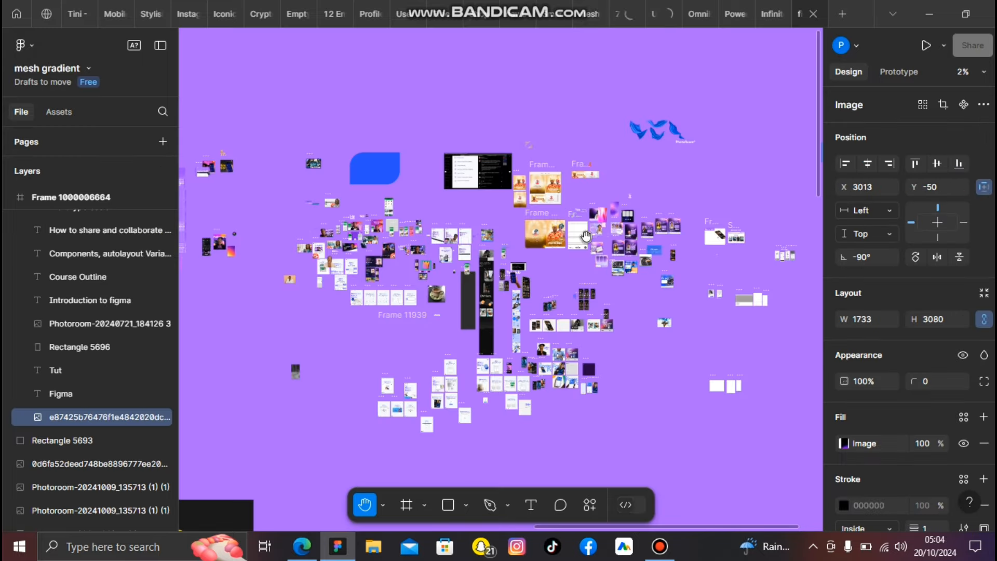
key(shift+2)
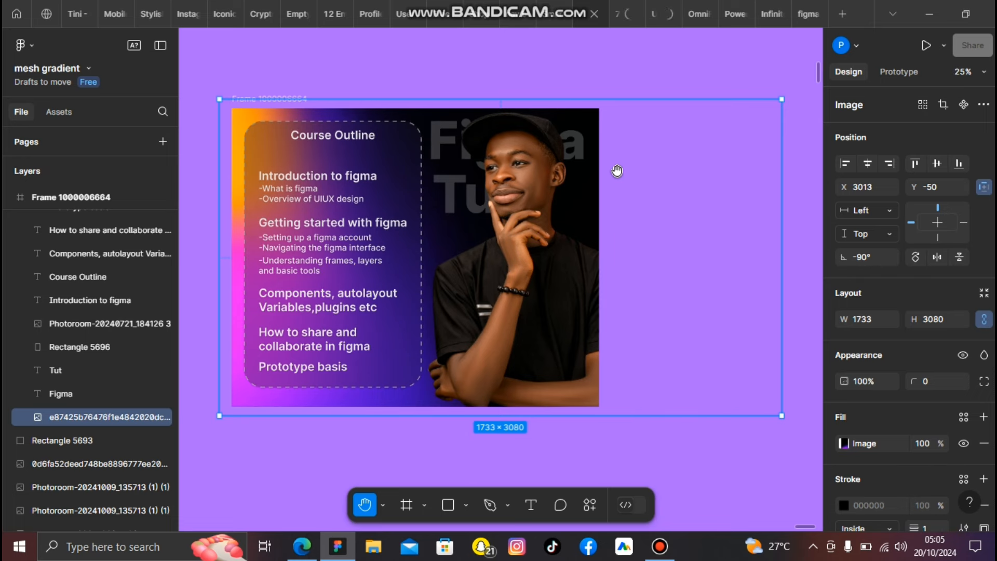
key(v)
click(242, 99)
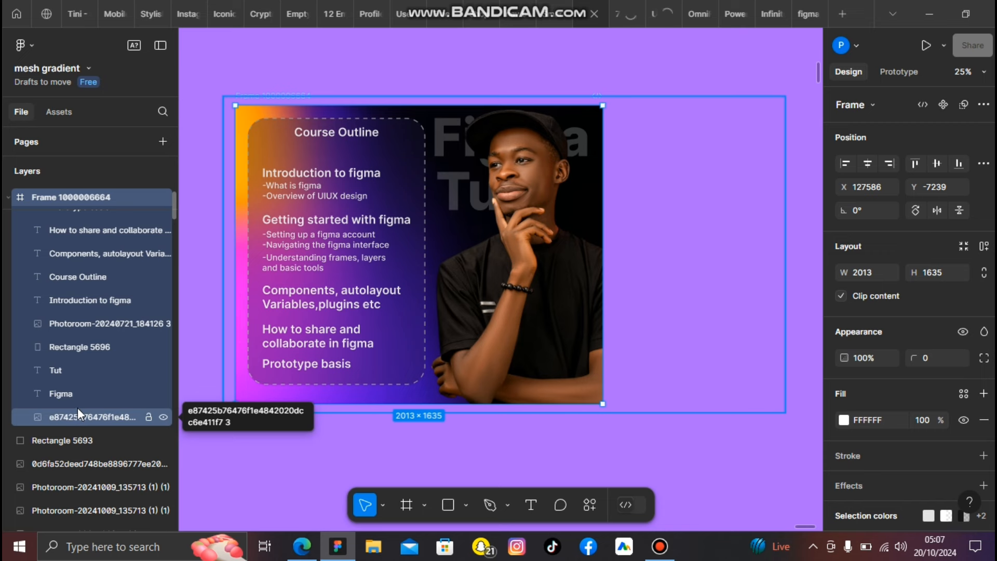
Step: Reorder the Photoroom photo layer to sit directly below Rectangle 5696 in the Layers panel
key(Escape)
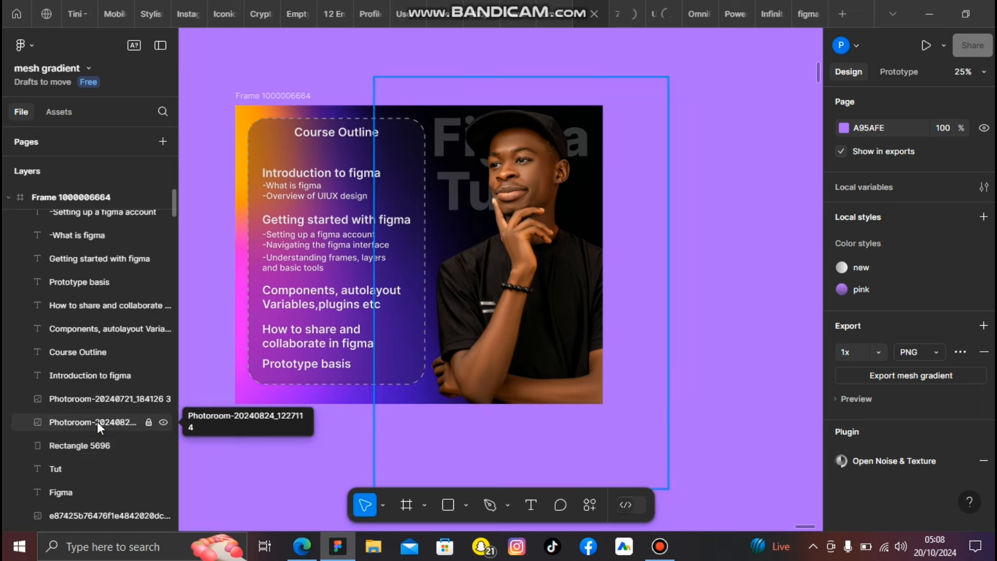
click(156, 422)
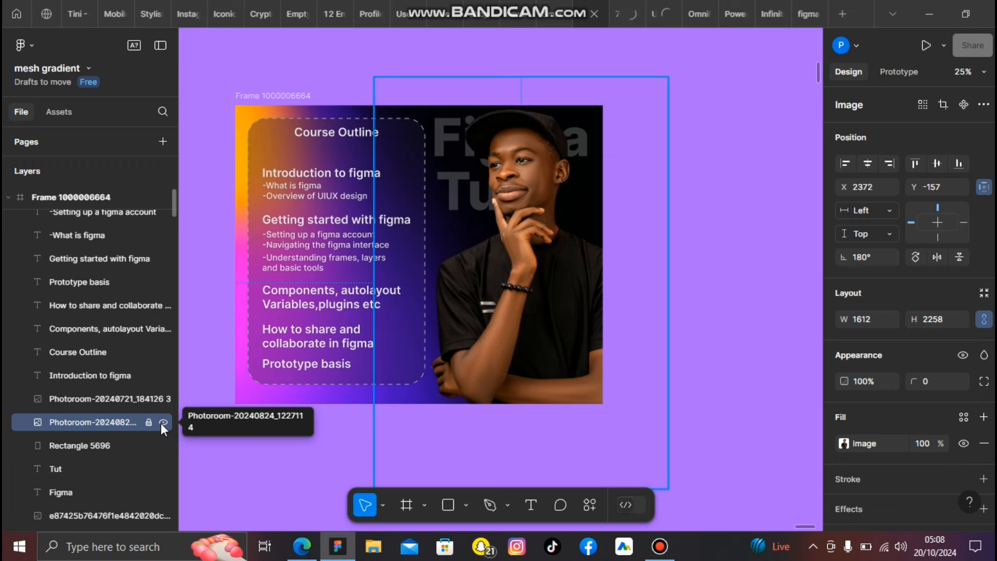
click(163, 423)
click(162, 422)
drag(91, 419, 84, 500)
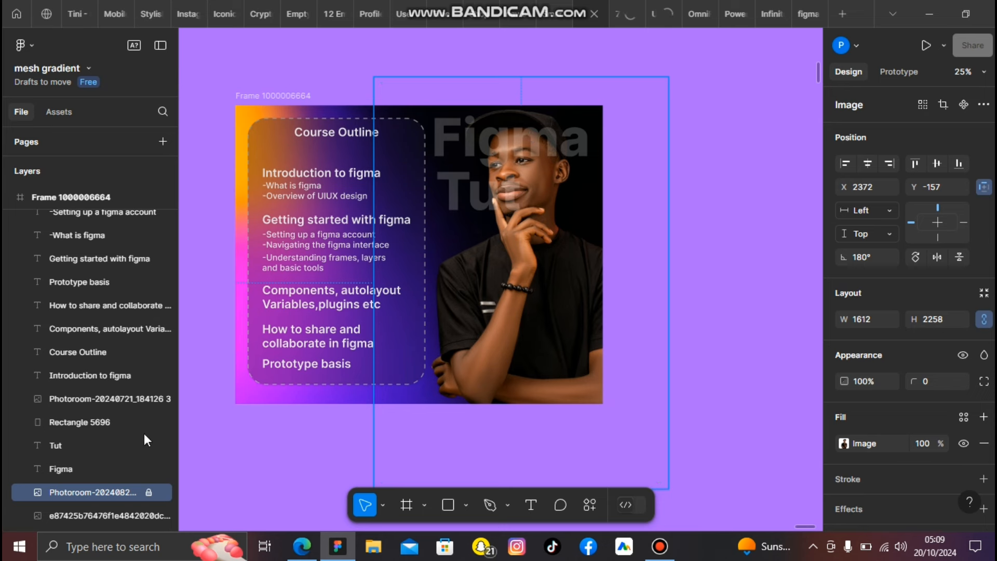
drag(70, 496, 70, 442)
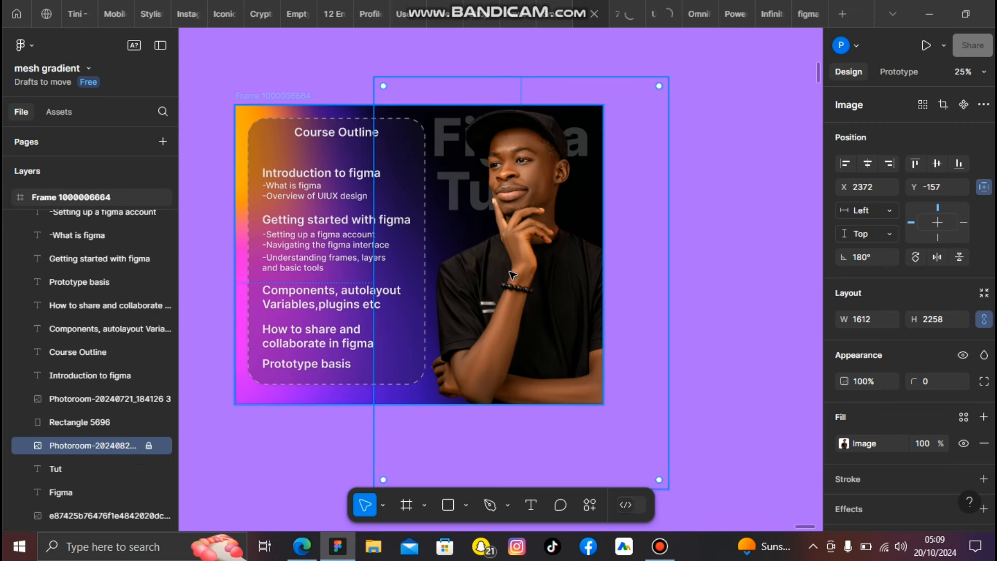
click(707, 341)
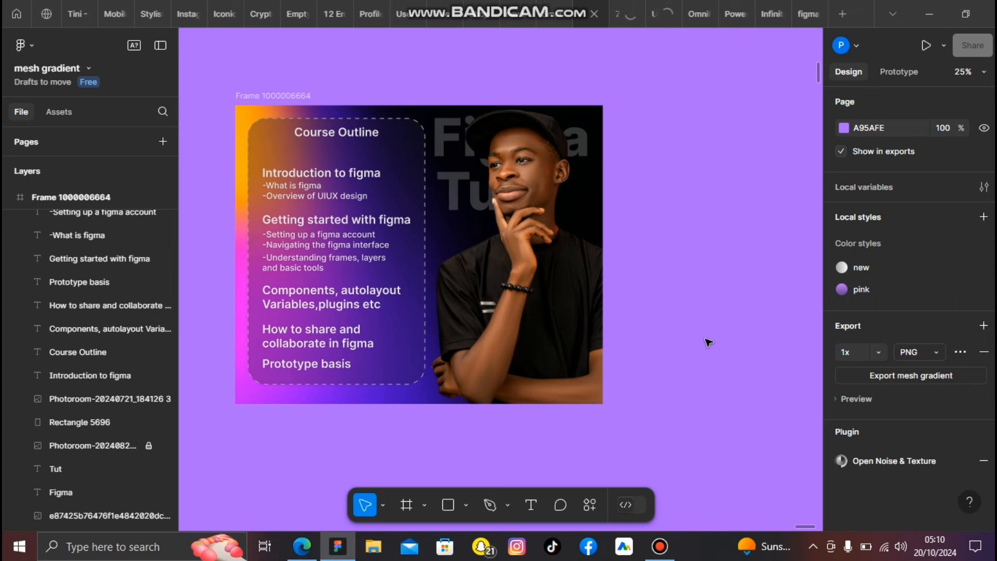
click(417, 187)
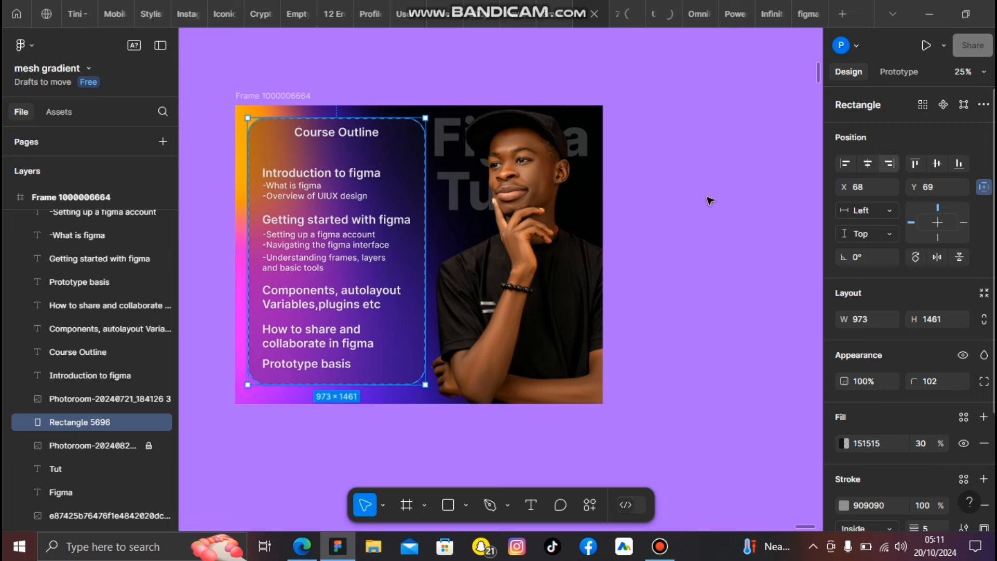
Step: Move Rectangle 5696 to X 1434, Y 6, over the photo on the frame's right side
click(868, 164)
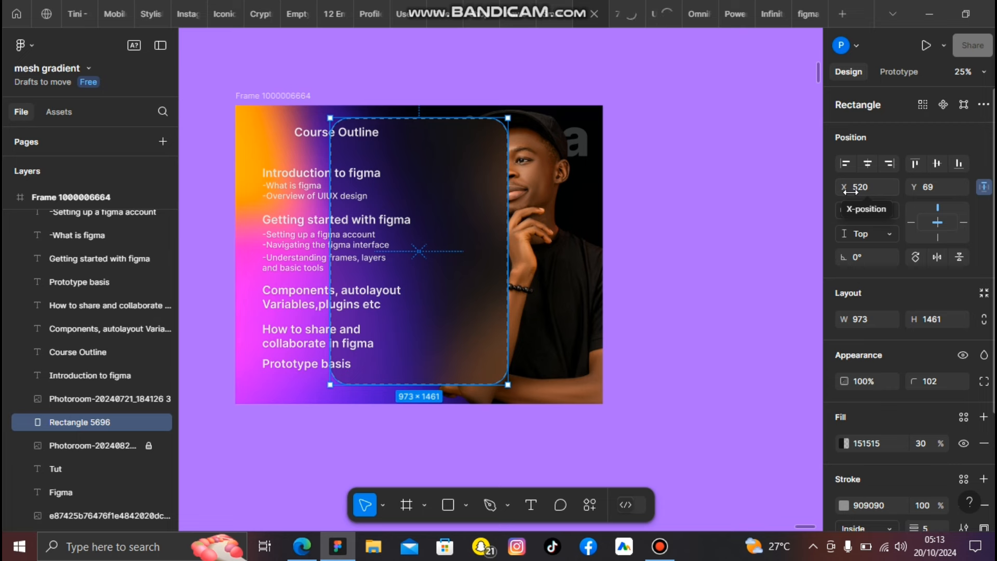
drag(845, 188, 185, 519)
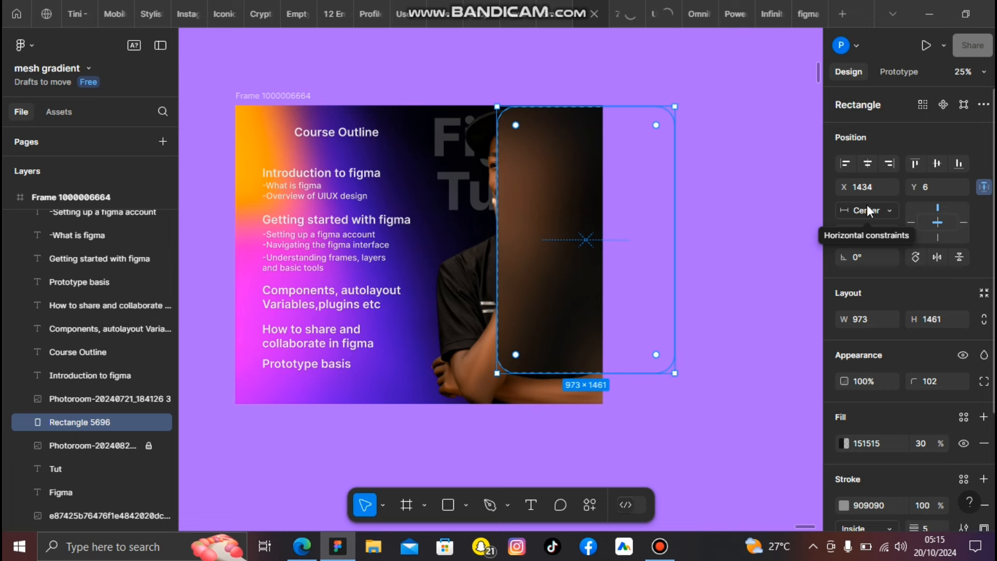
Step: Give the rounded rectangle a background blur of 263.8 to frost the photo behind it
click(898, 72)
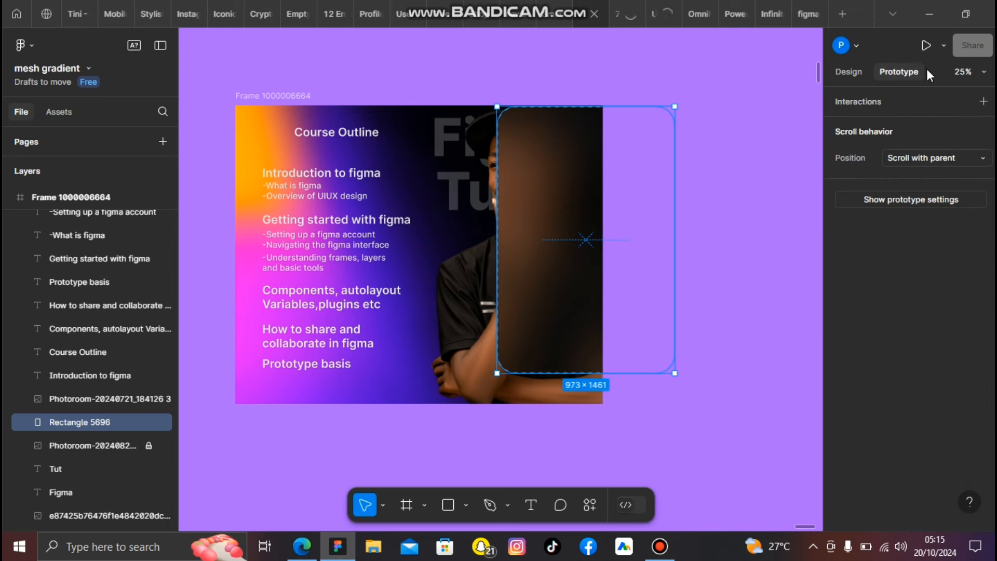
click(849, 72)
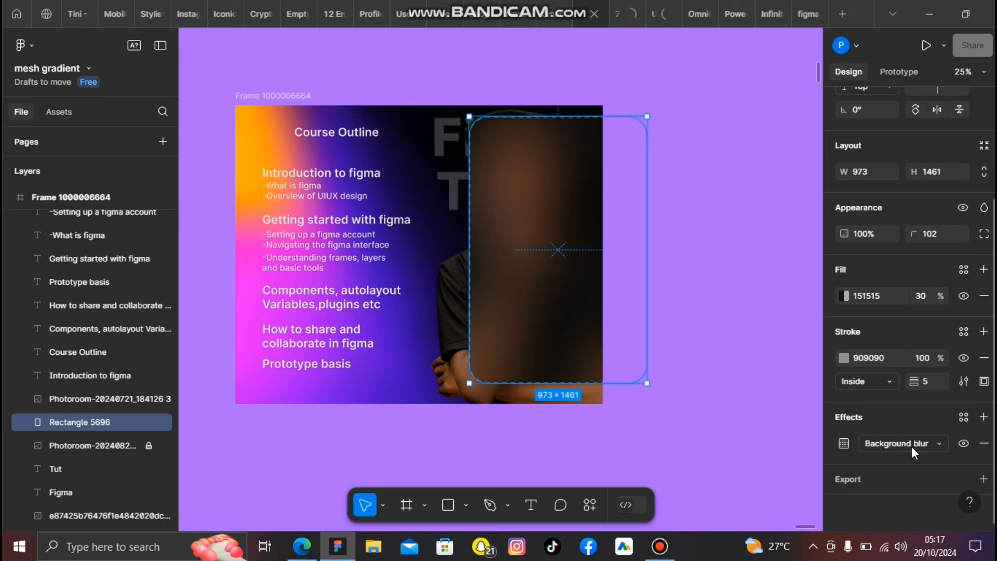
drag(490, 213, 495, 213)
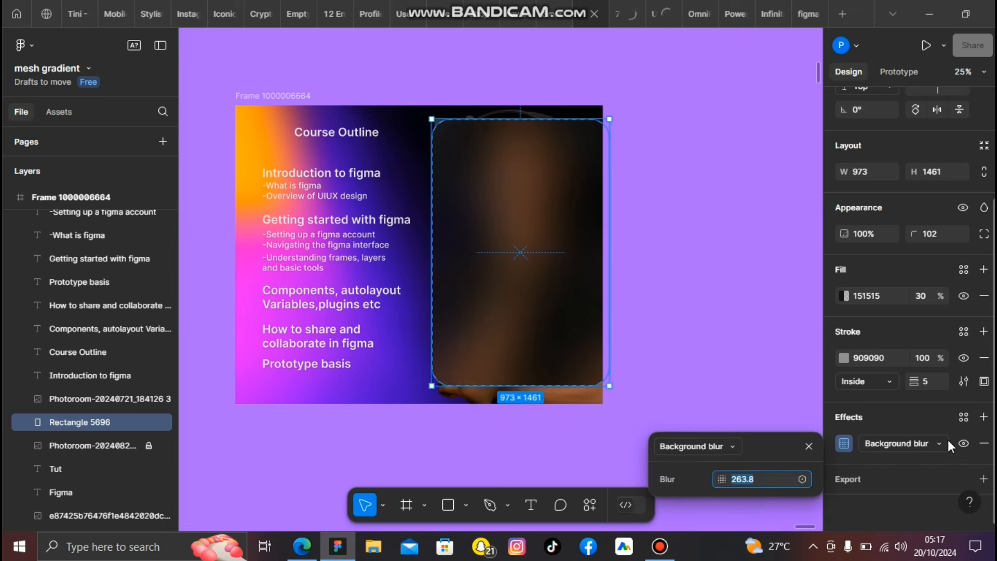
click(942, 442)
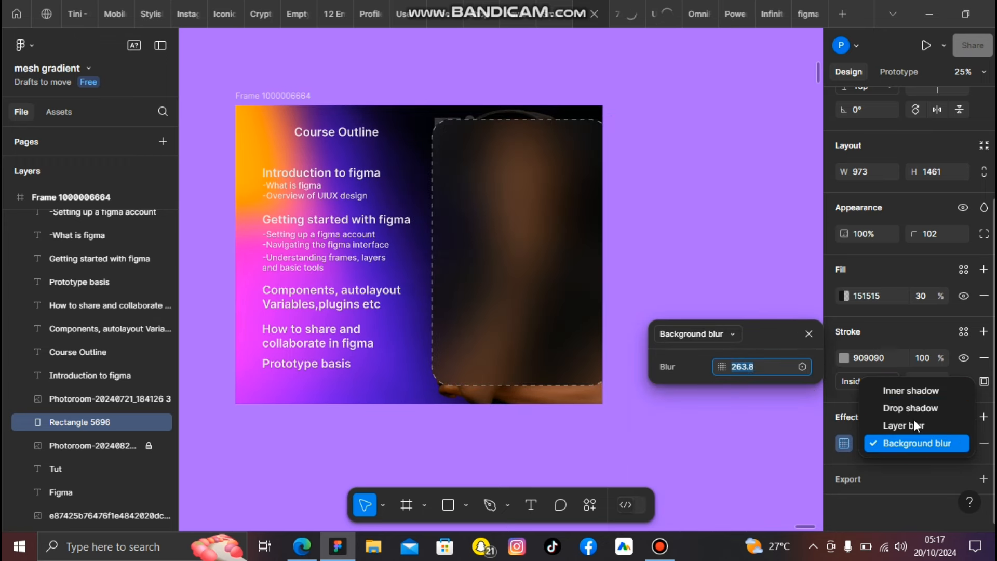
click(917, 450)
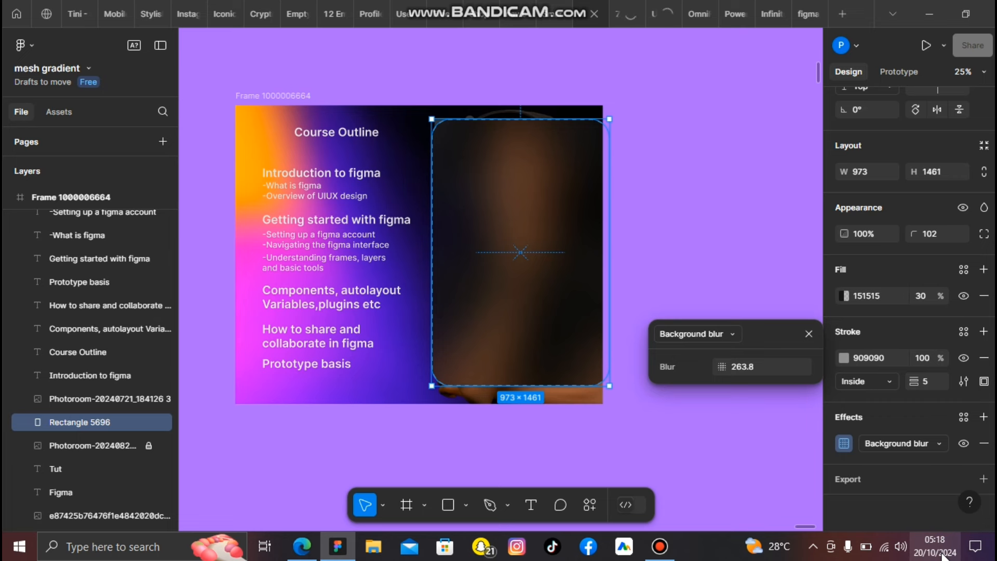
click(808, 334)
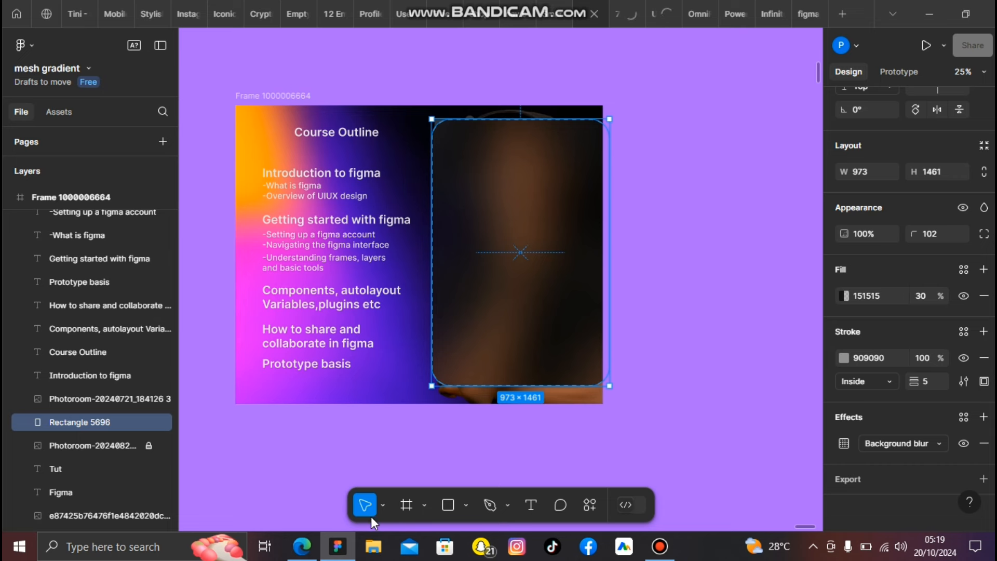
Step: Nudge the rectangle slightly left, then pick the Scale (K) tool with nothing selected
click(384, 502)
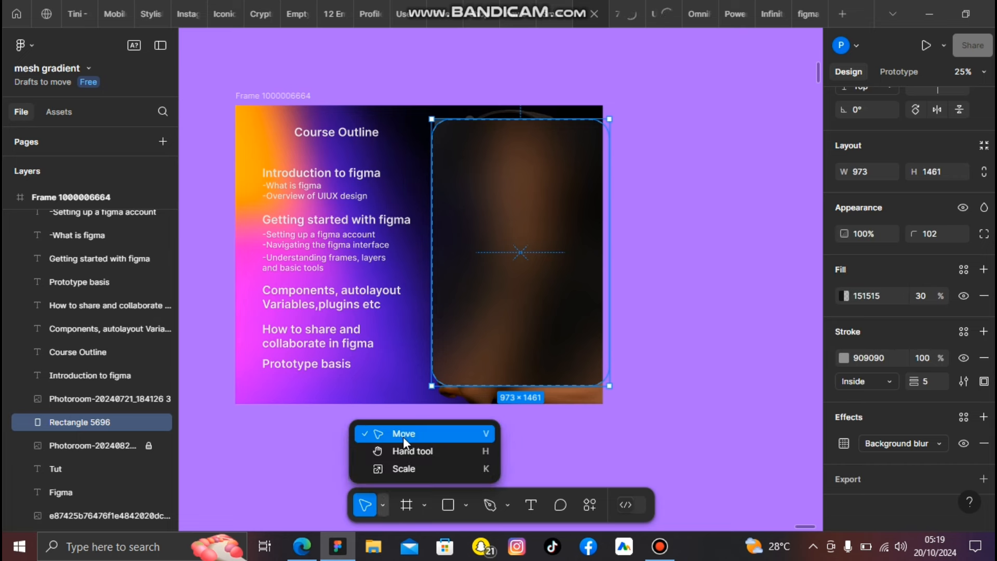
drag(553, 247, 643, 283)
click(384, 504)
click(406, 452)
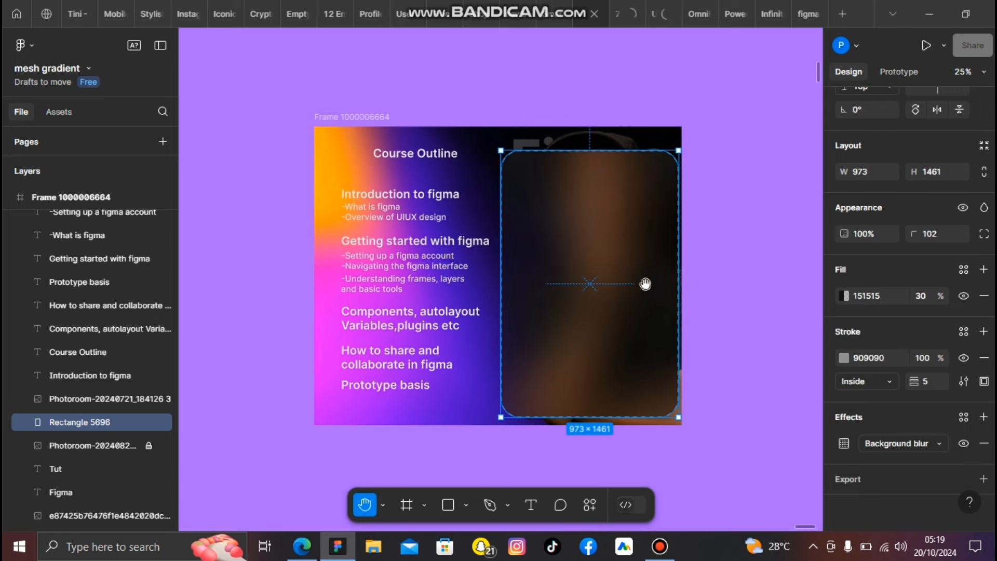
click(382, 505)
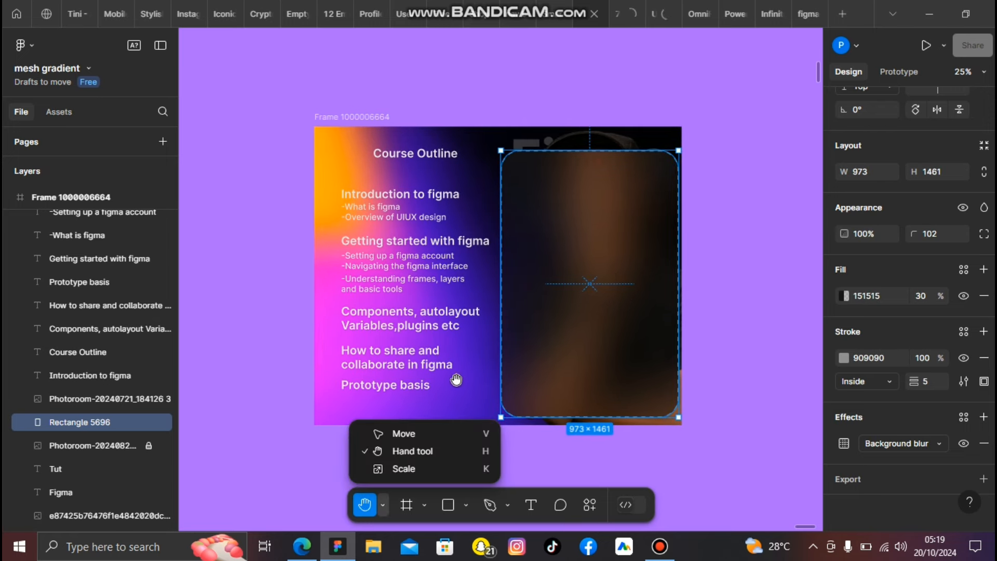
click(407, 470)
click(353, 96)
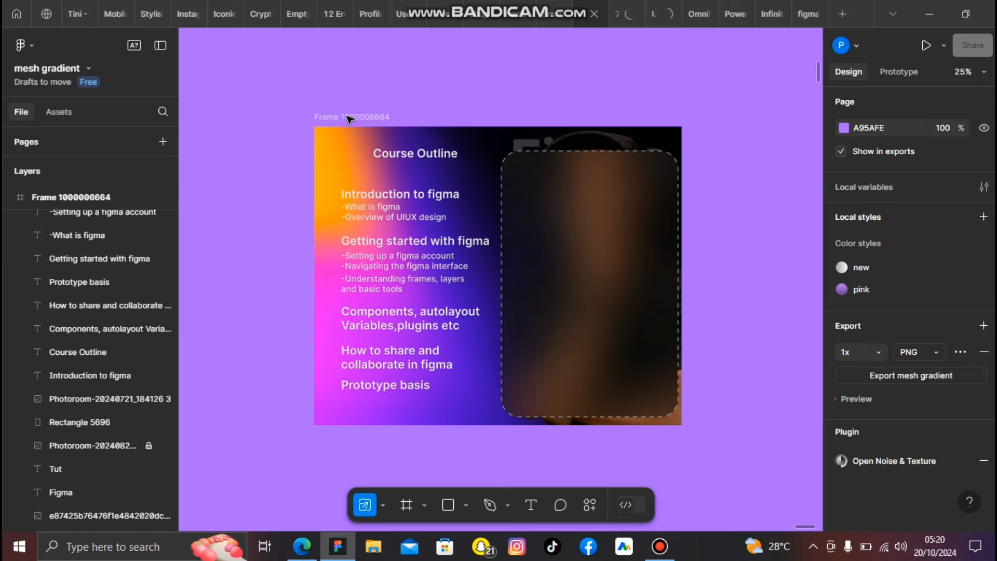
click(313, 126)
drag(313, 126, 322, 133)
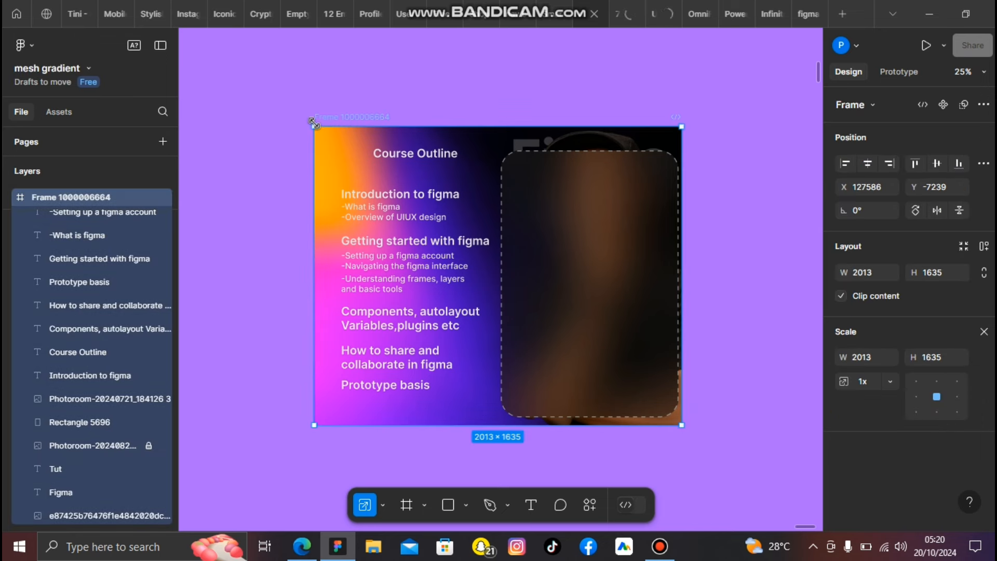
drag(483, 269, 483, 264)
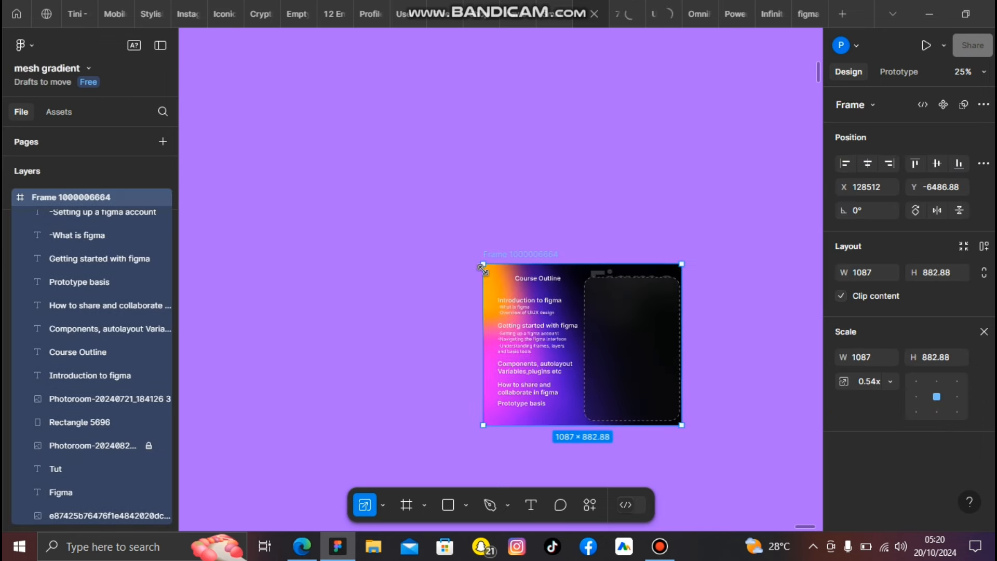
drag(435, 236, 436, 225)
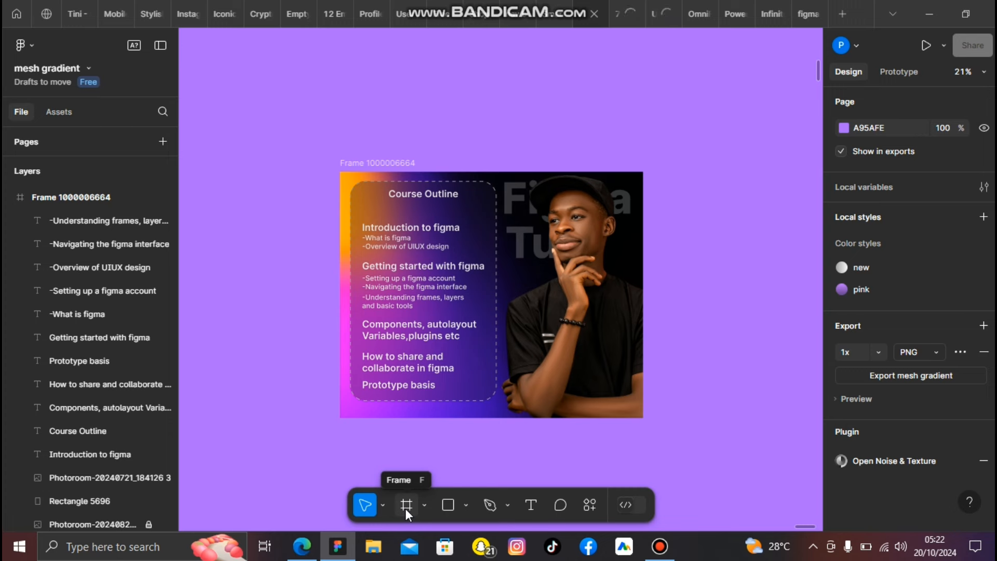
Step: In the figma tutorial file, add a 430×932 iPhone 14 & 15 Pro Max frame on the ui 2 page
click(802, 23)
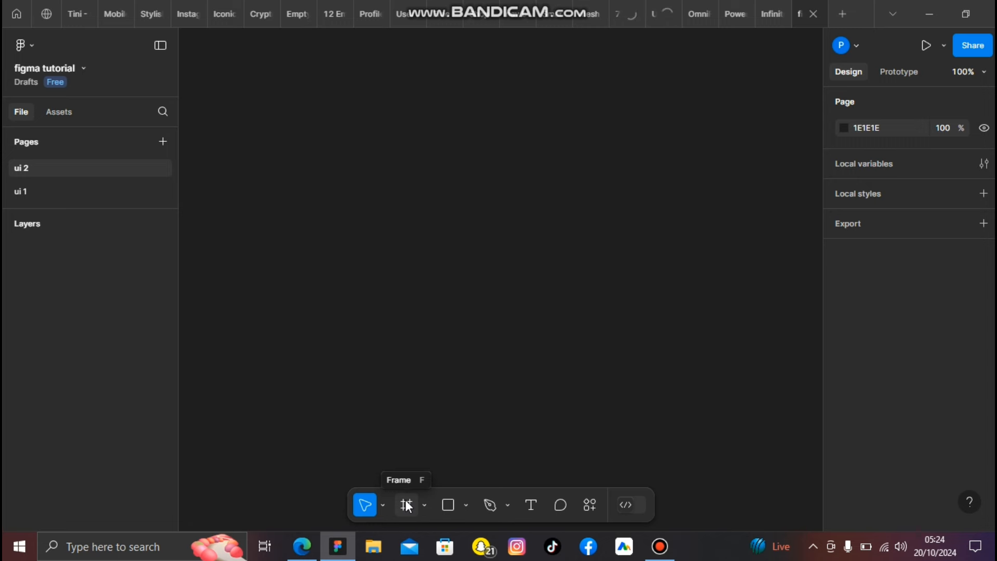
click(407, 505)
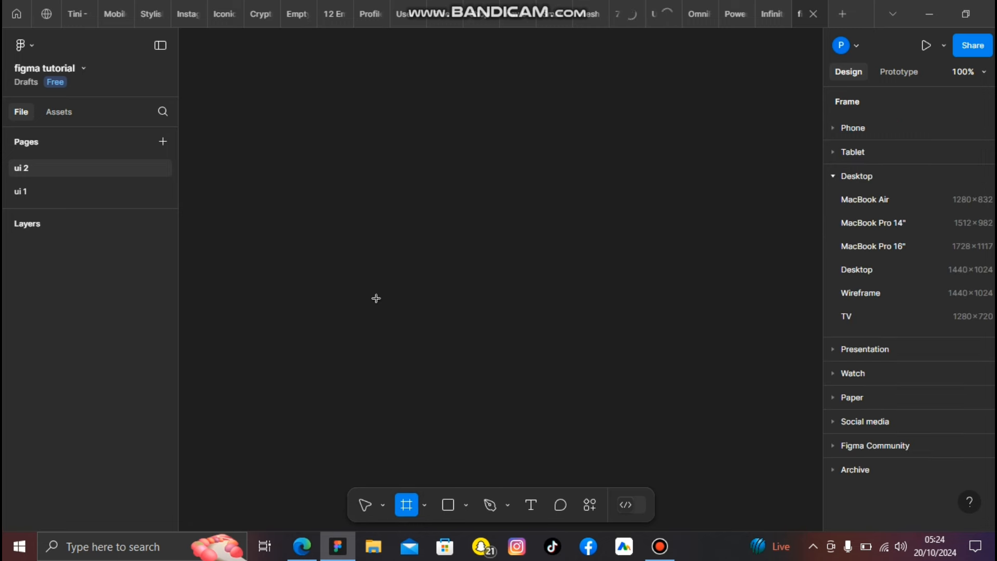
drag(302, 117, 488, 302)
drag(523, 355, 538, 391)
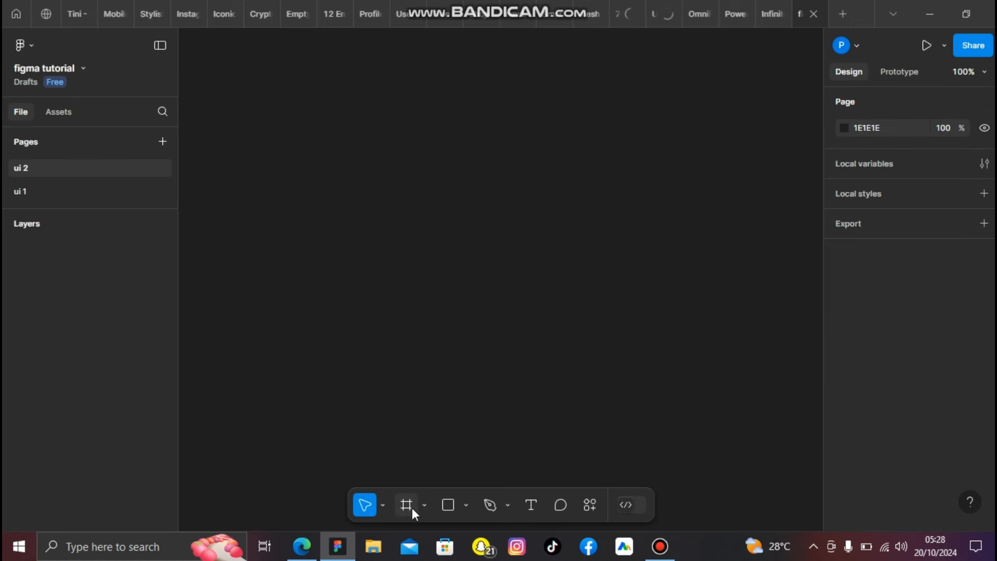
click(407, 505)
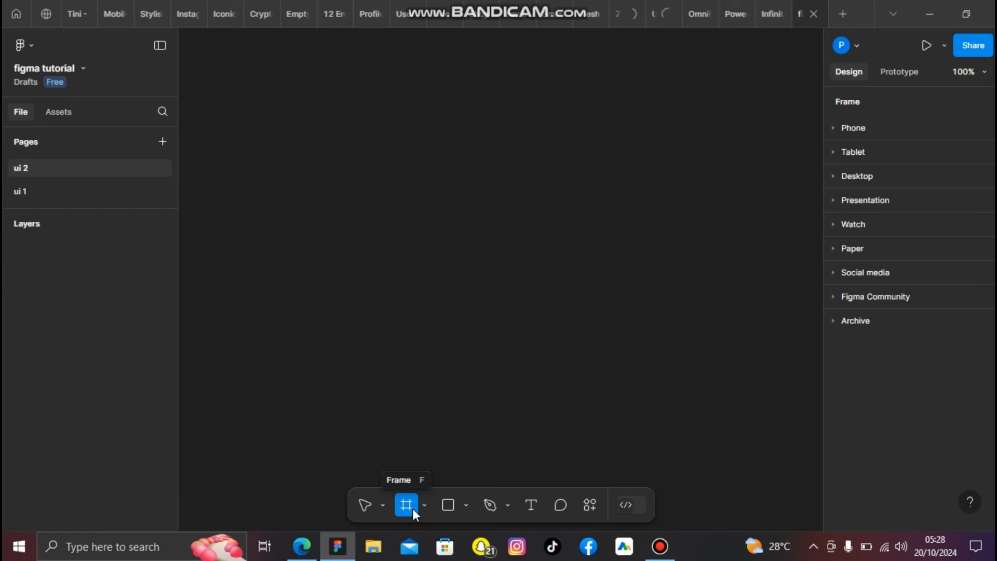
click(846, 129)
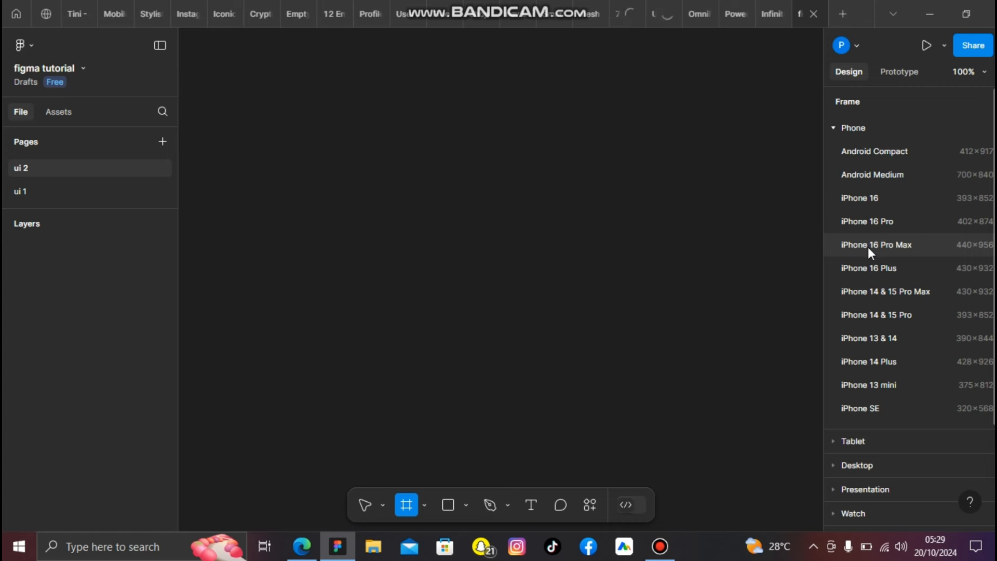
click(915, 291)
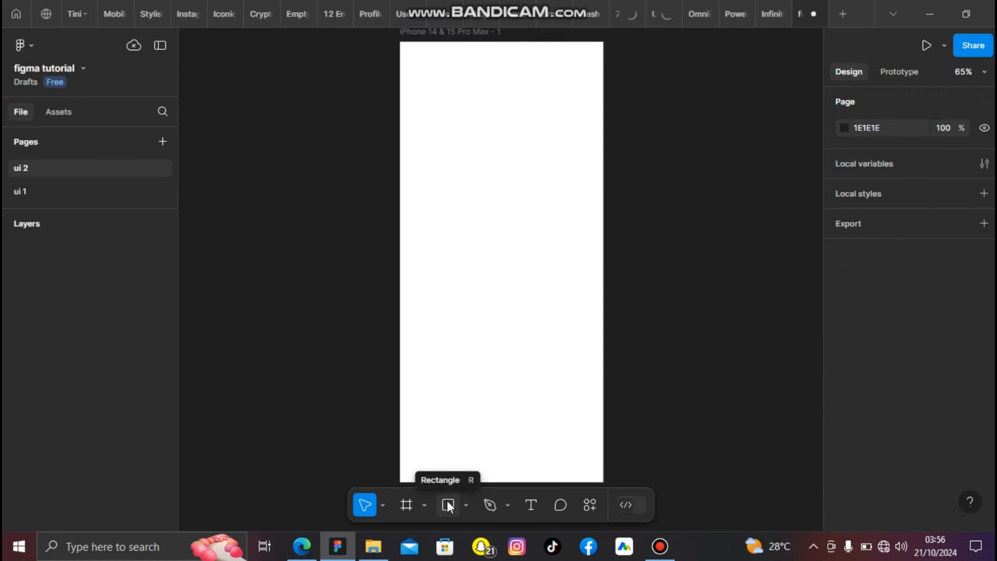
Step: Draw a grey 246×235 rectangle to the left of the phone frame
click(467, 504)
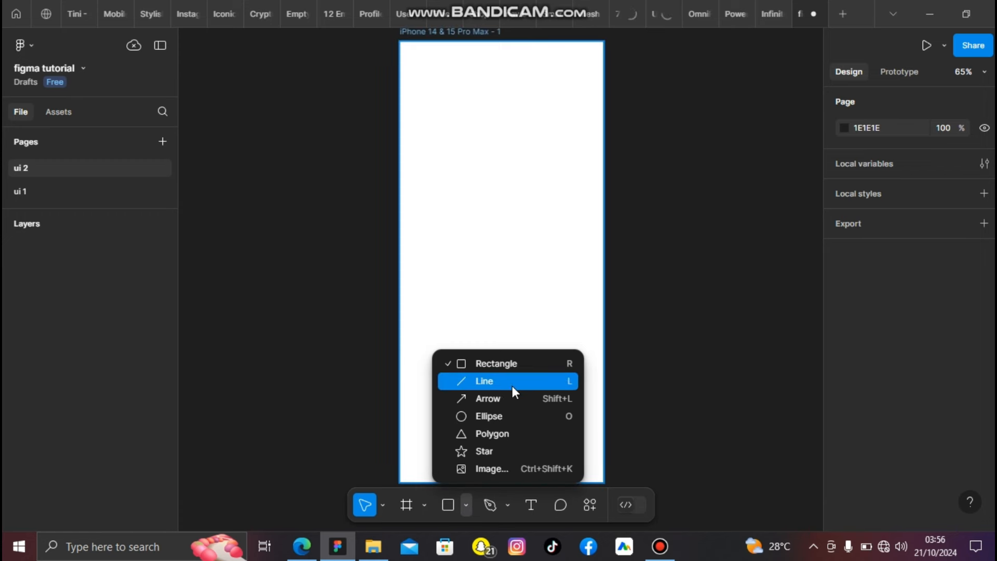
click(546, 364)
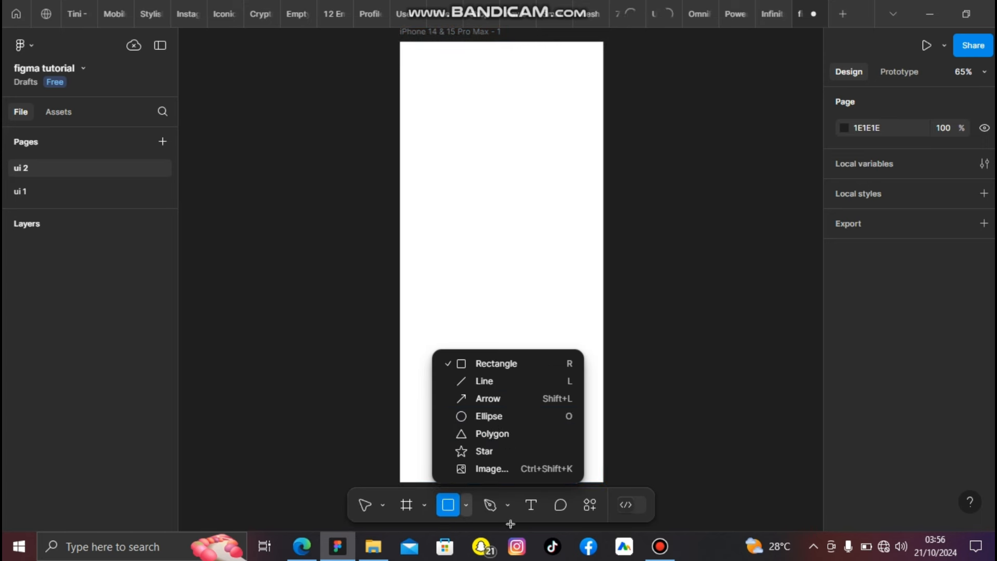
click(469, 367)
drag(283, 268, 400, 379)
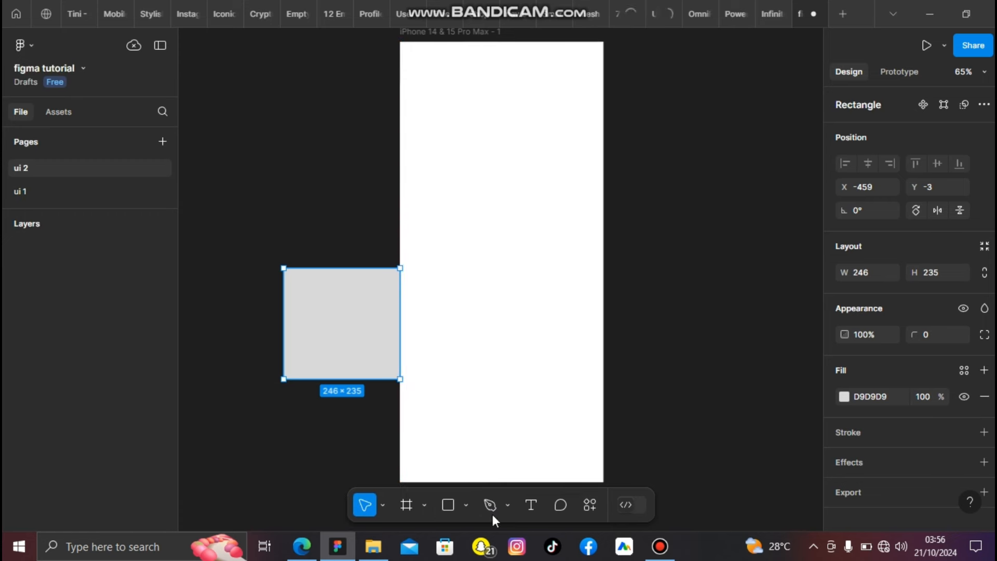
Step: Draw a 129×129 polygon triangle below the grey square
click(463, 504)
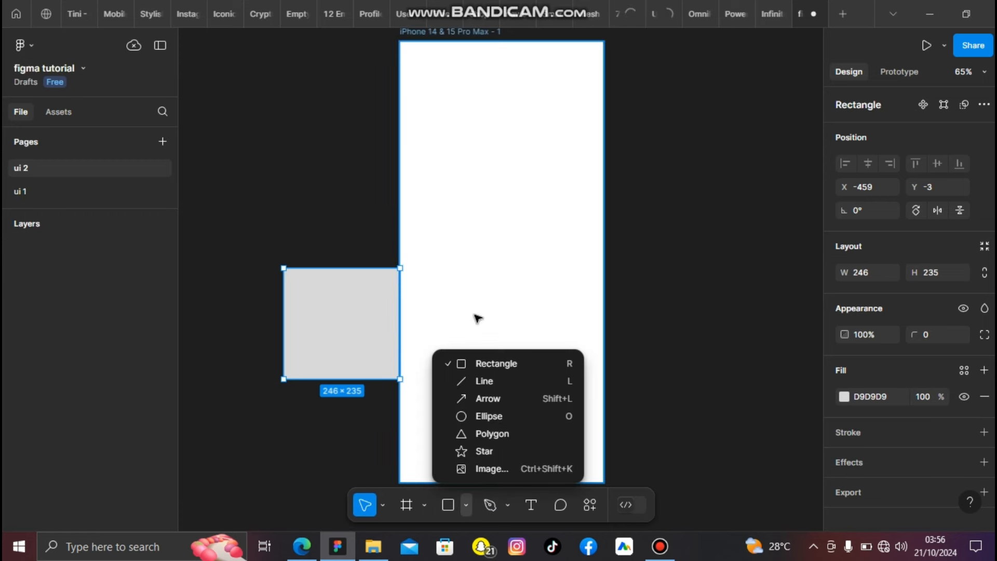
click(478, 433)
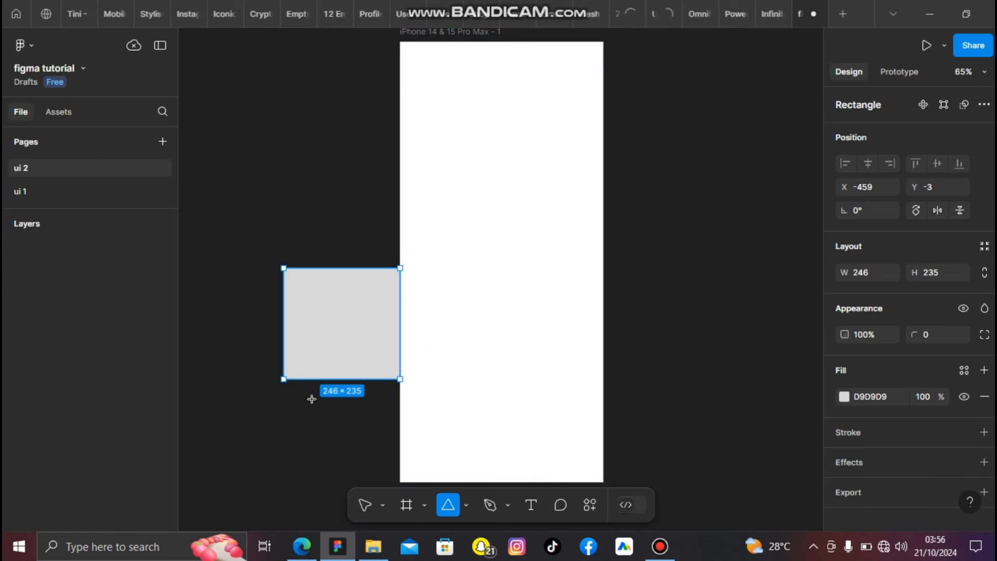
drag(244, 387, 305, 448)
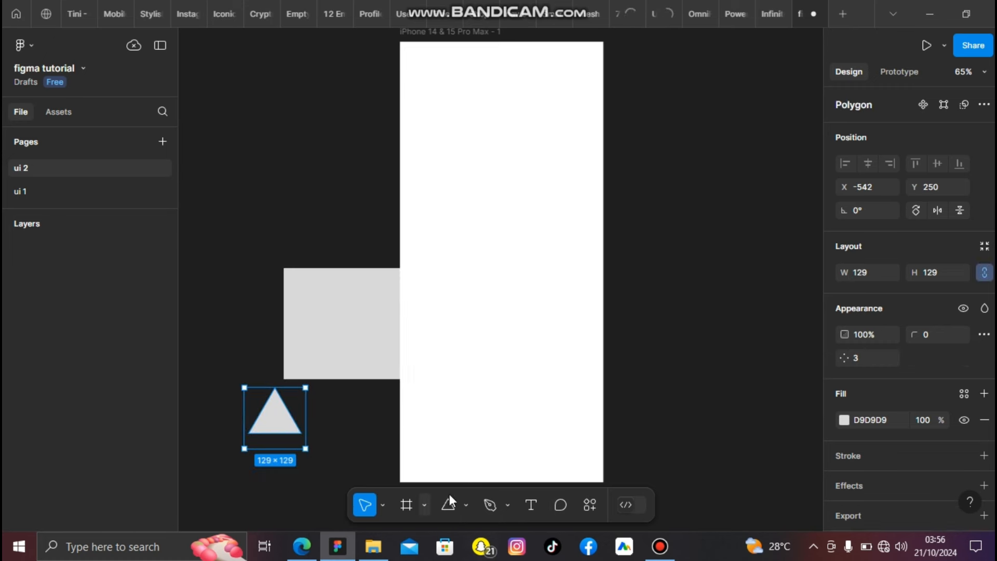
Step: Switch to the Pen tool, then to the Text tool
click(507, 505)
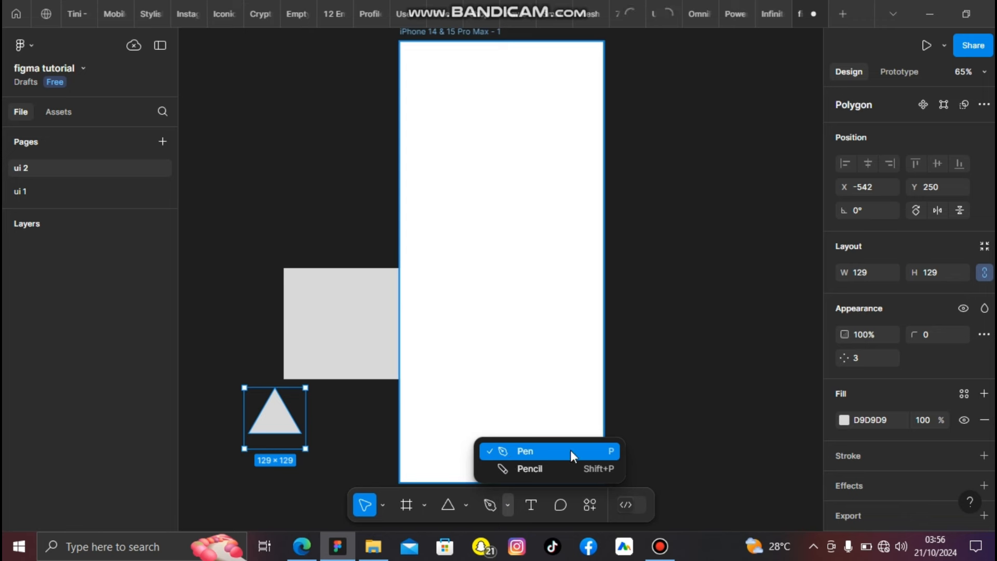
click(603, 456)
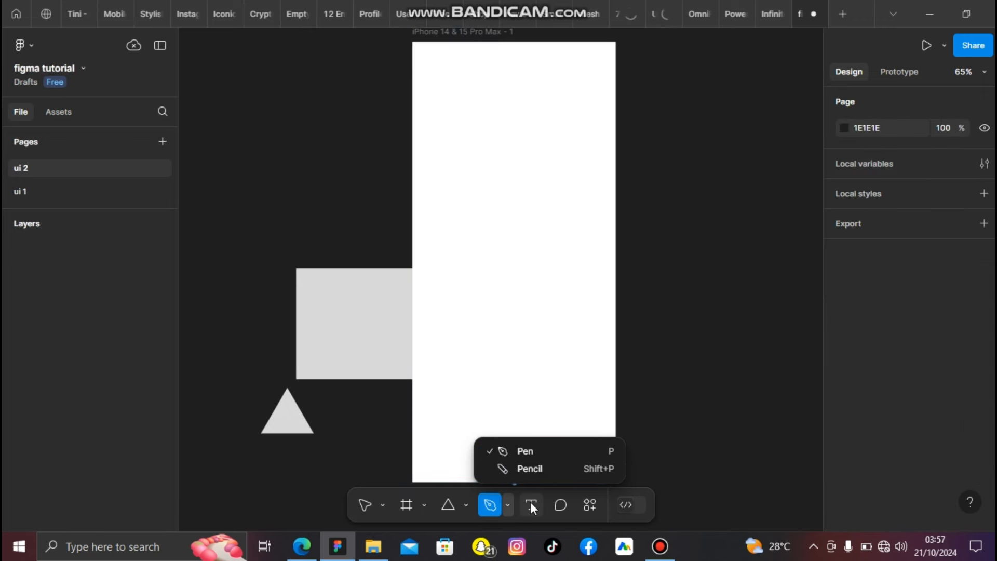
click(530, 503)
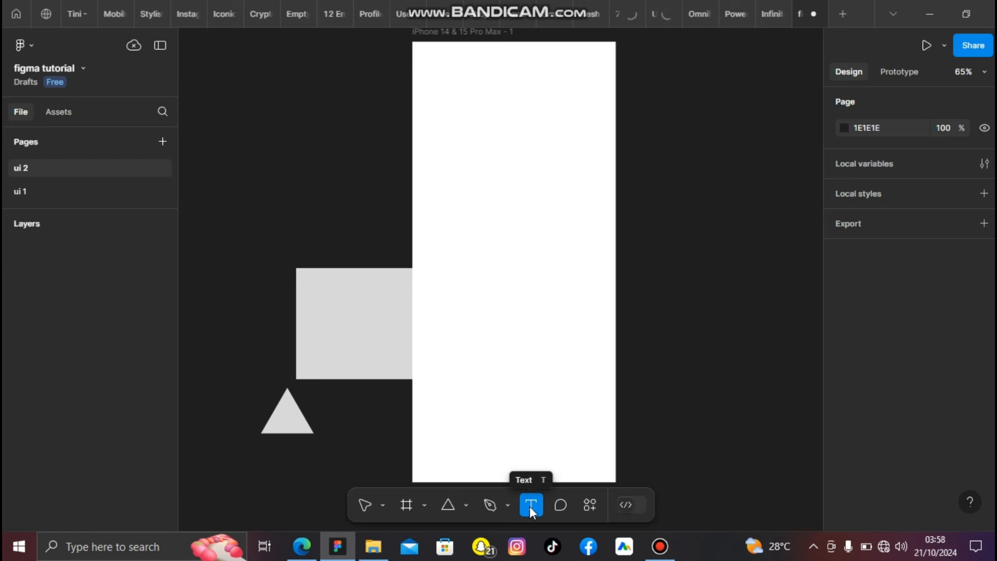
Step: Type the heading 'My first figma design' near the top of the iPhone frame
click(471, 141)
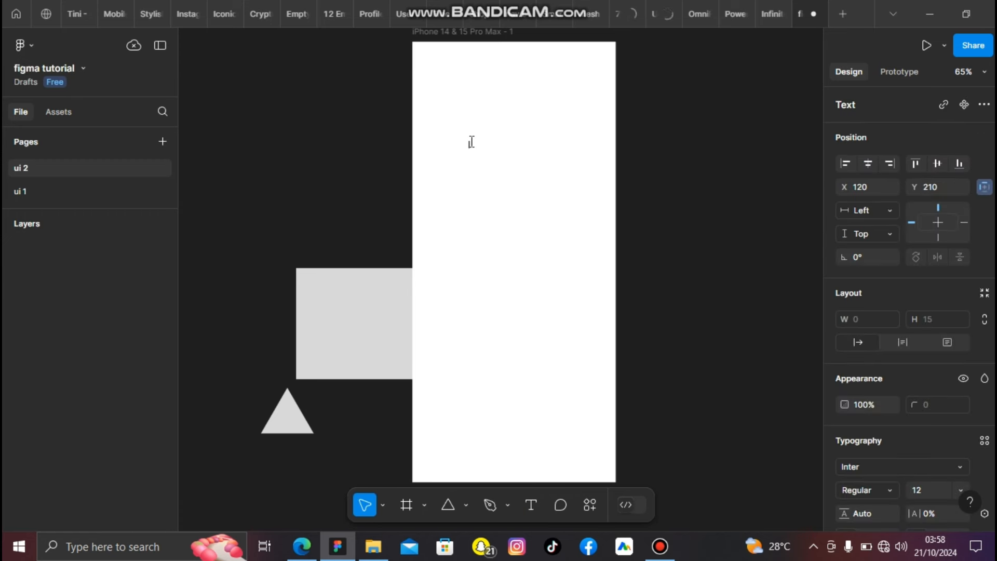
text(My first figma design)
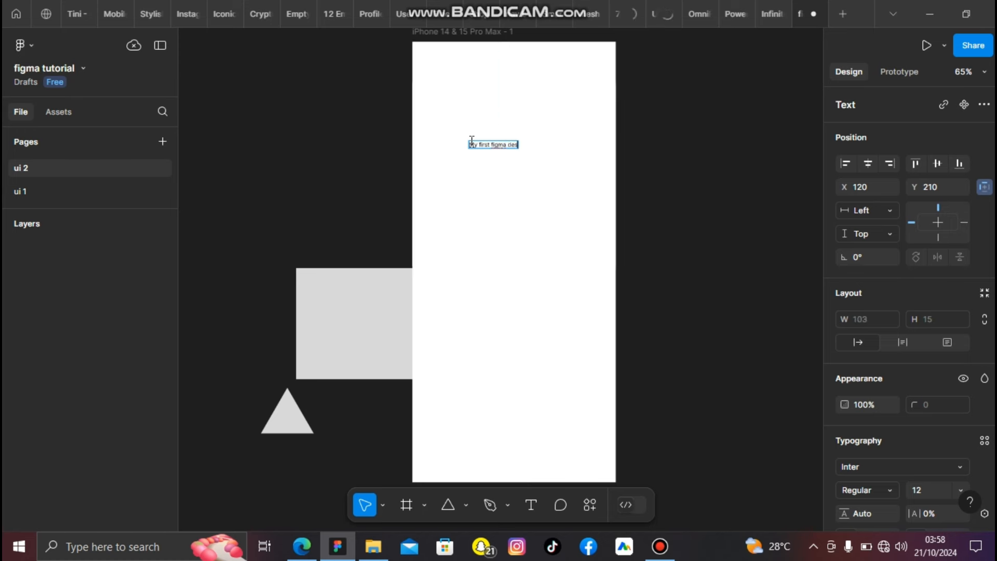
key(Escape)
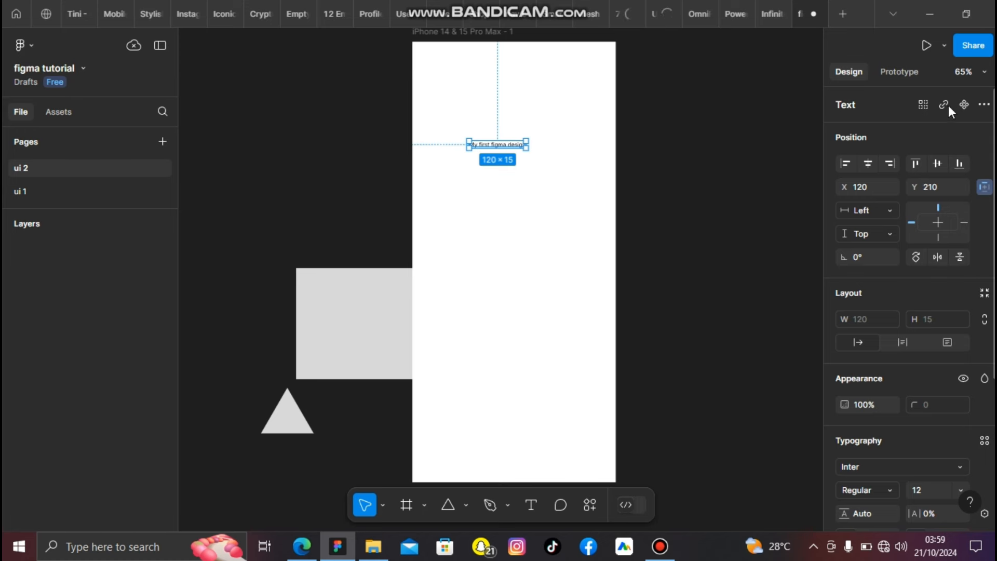
Step: Set the heading to font size 36 and Medium weight
scroll(942, 478, down, 4)
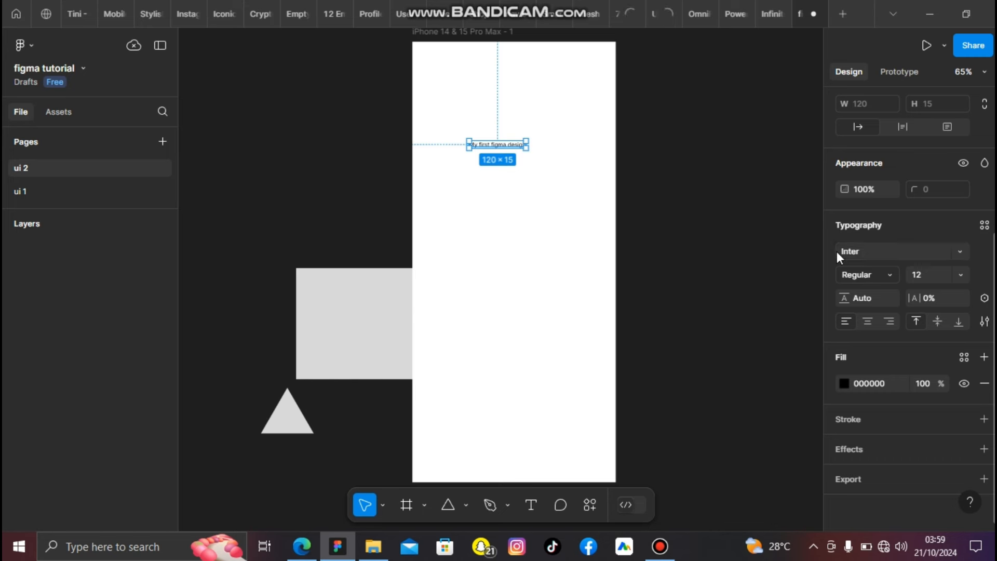
click(961, 269)
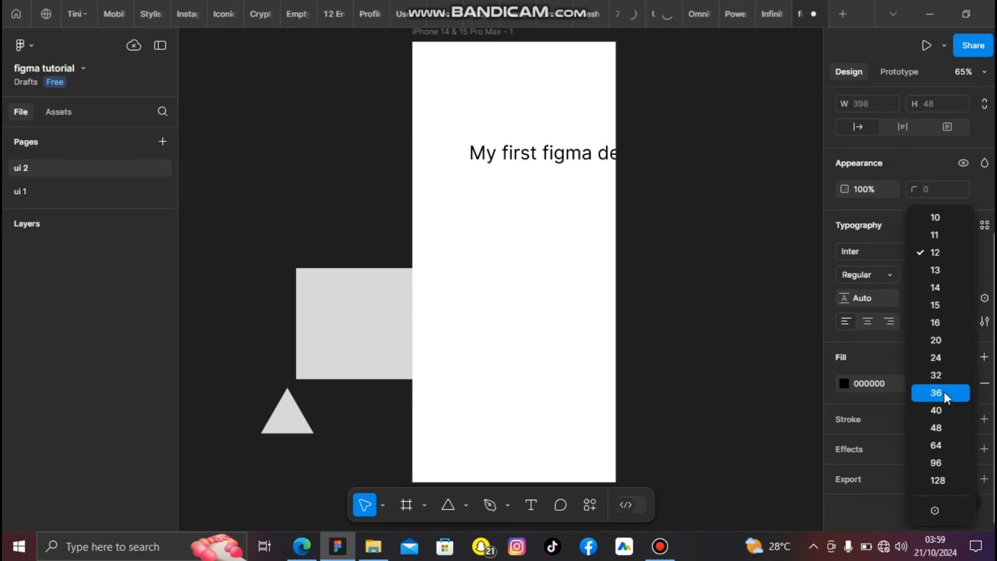
click(944, 391)
click(873, 275)
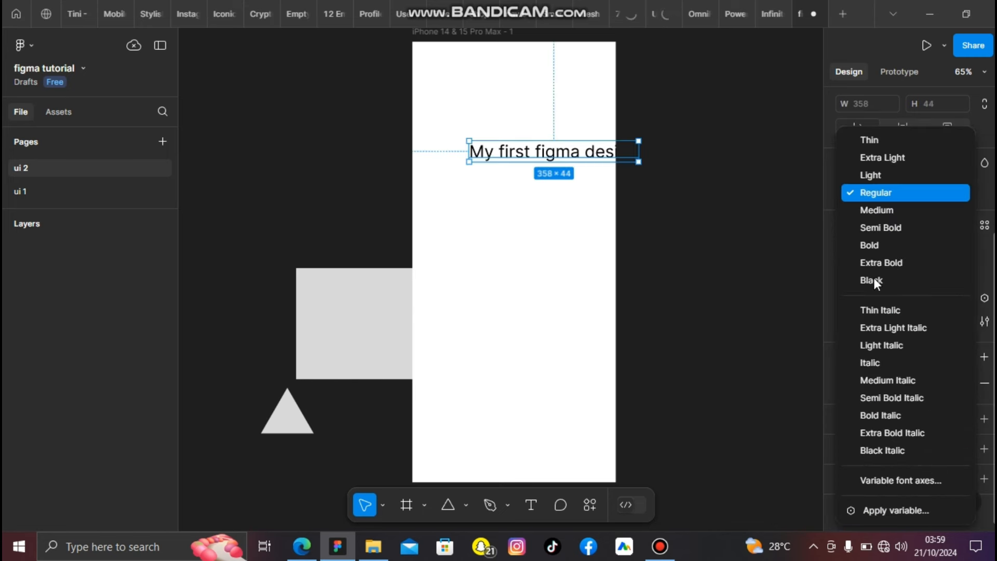
click(892, 211)
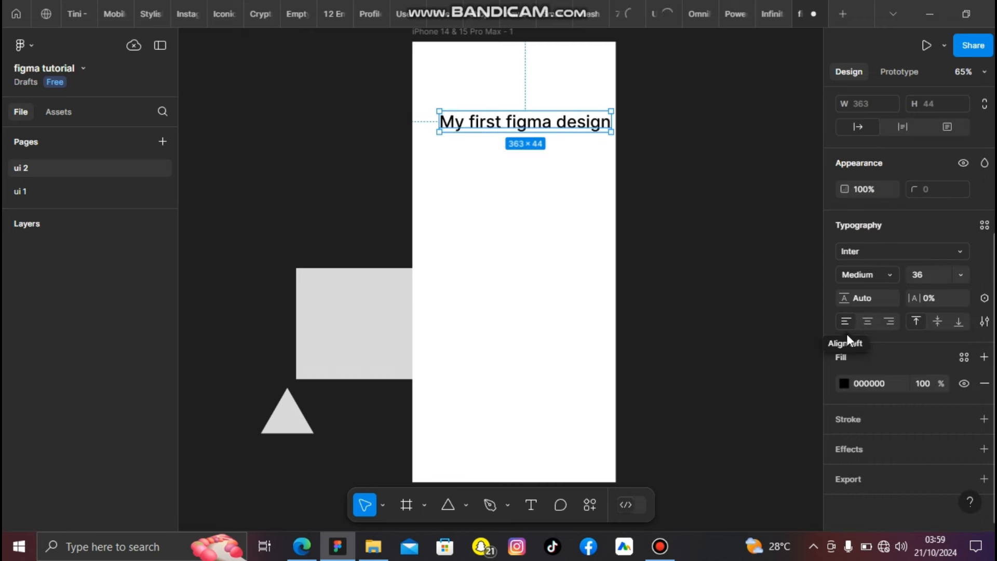
Step: Narrow the heading box so it wraps to two lines, centre-aligned
click(871, 322)
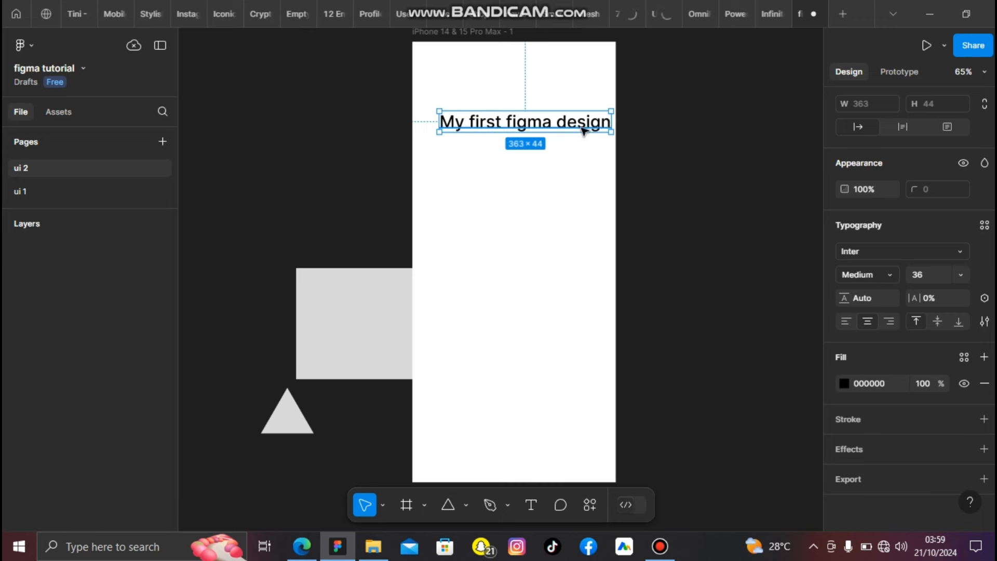
drag(584, 120, 583, 121)
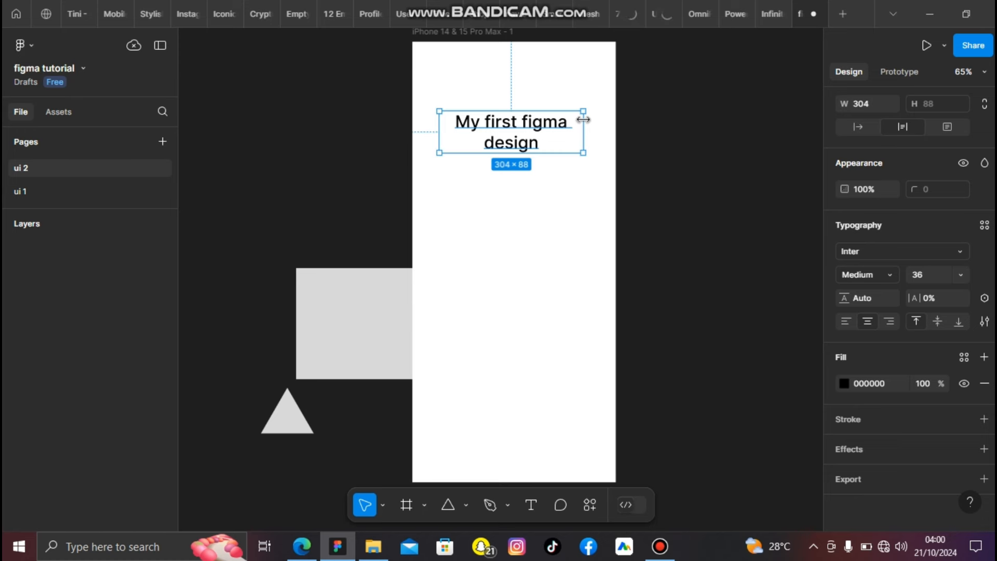
click(846, 322)
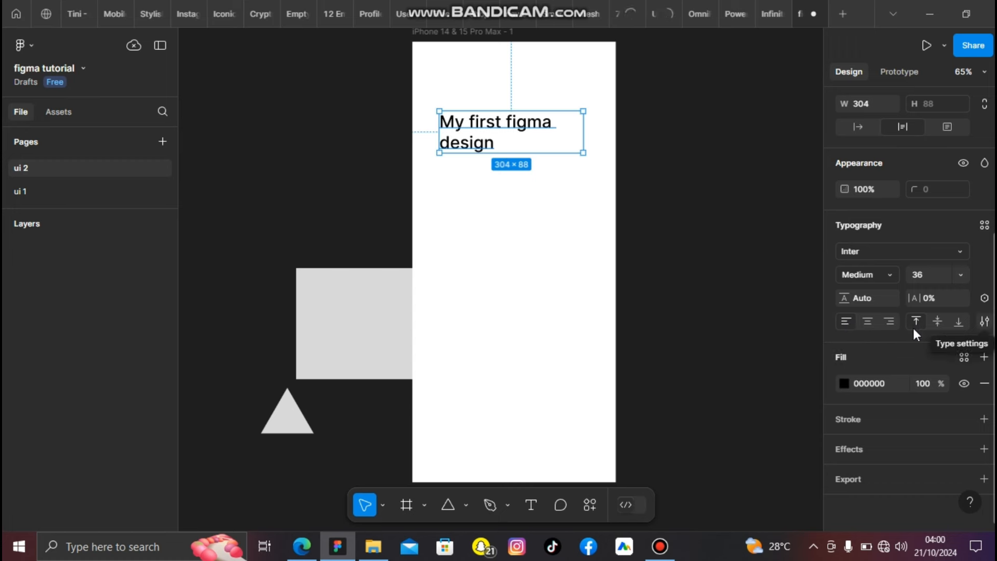
click(869, 321)
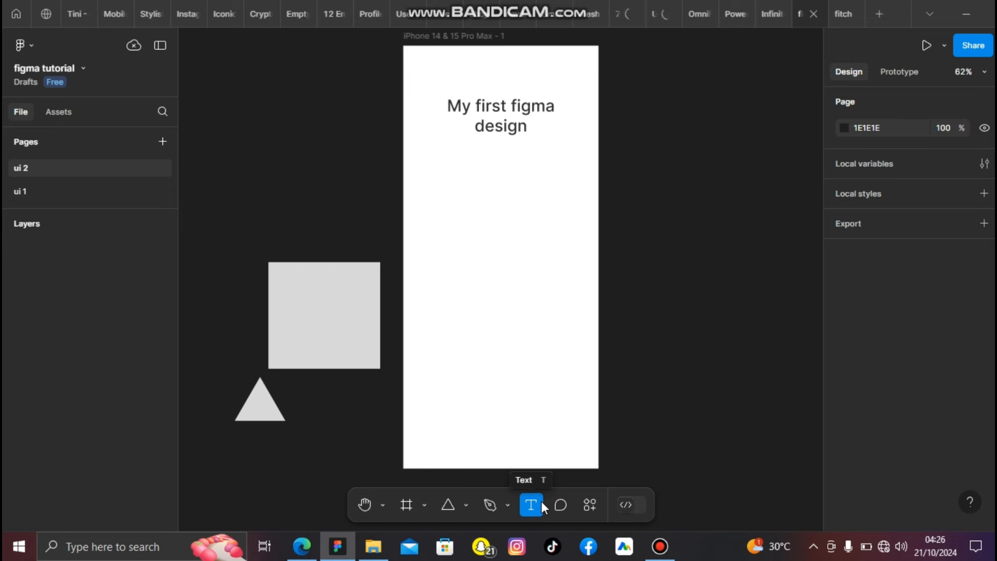
click(842, 14)
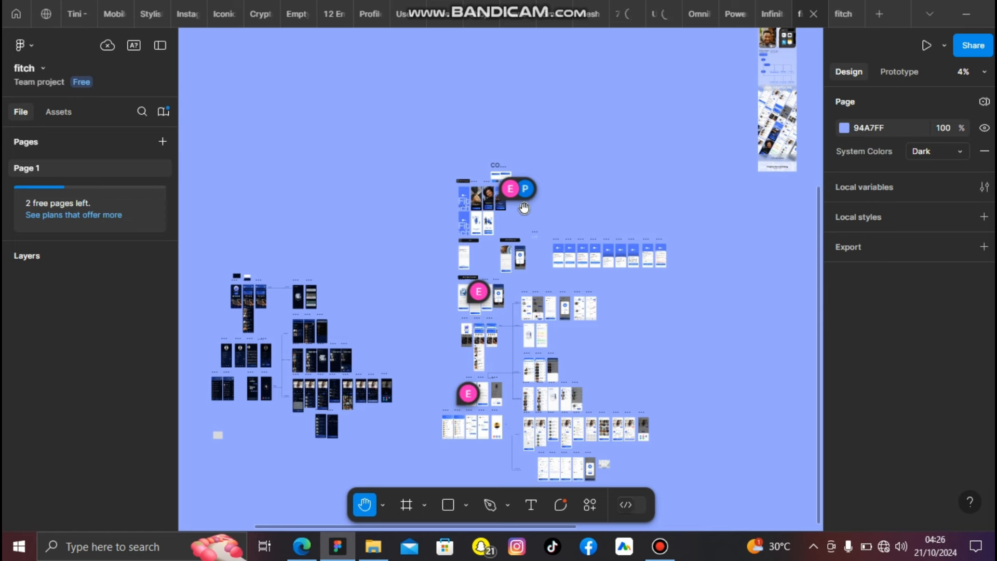
scroll(517, 159, down, 2)
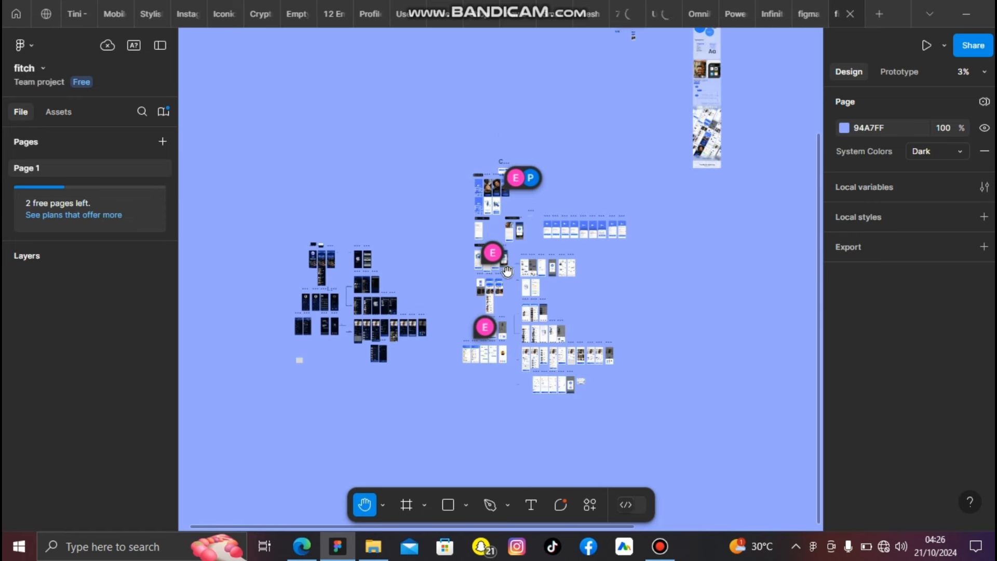
scroll(513, 146, up, 3)
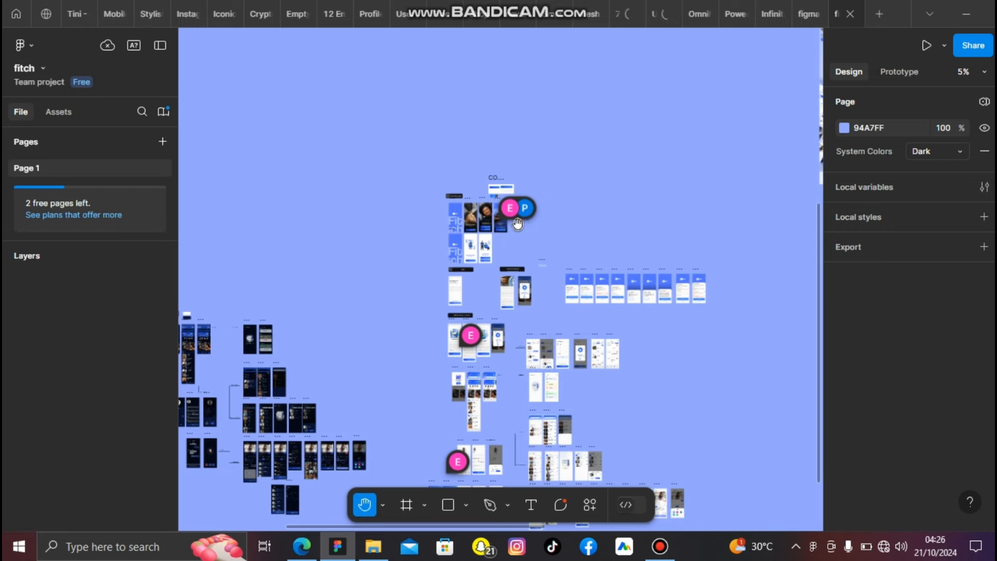
scroll(510, 216, up, 5)
mouse_move(507, 214)
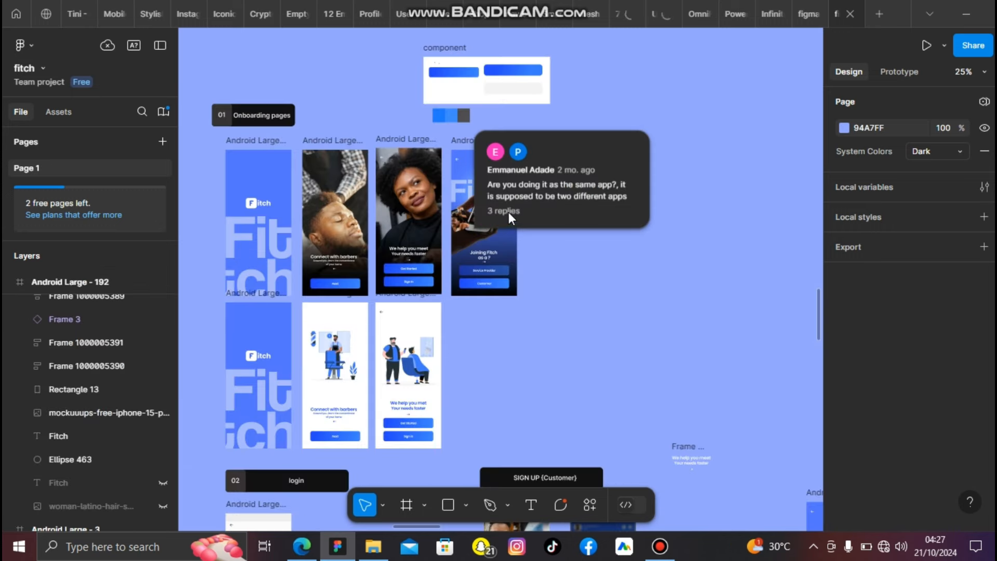
click(621, 188)
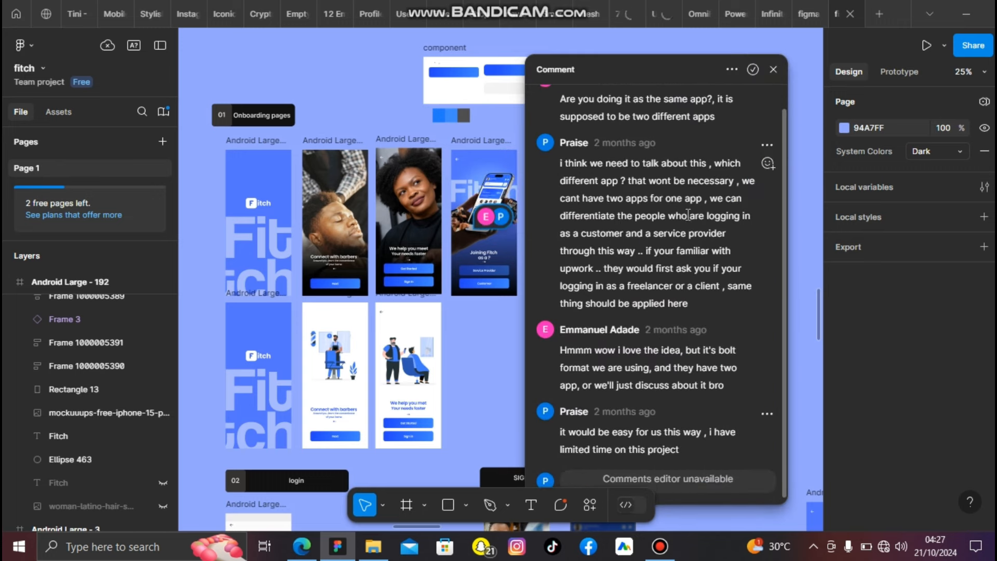
click(772, 69)
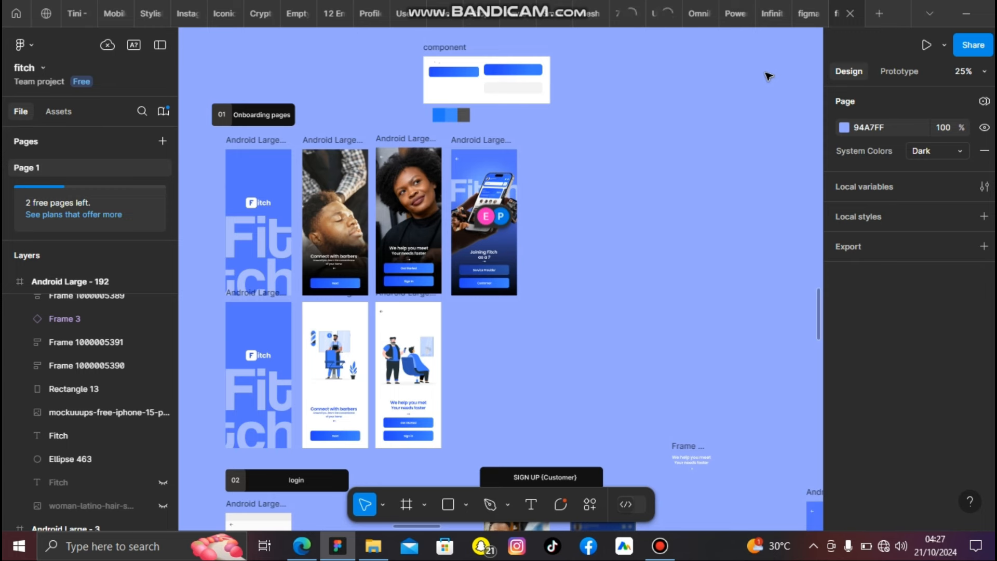
Step: Return to the figma tutorial file and open the Actions search panel
click(798, 12)
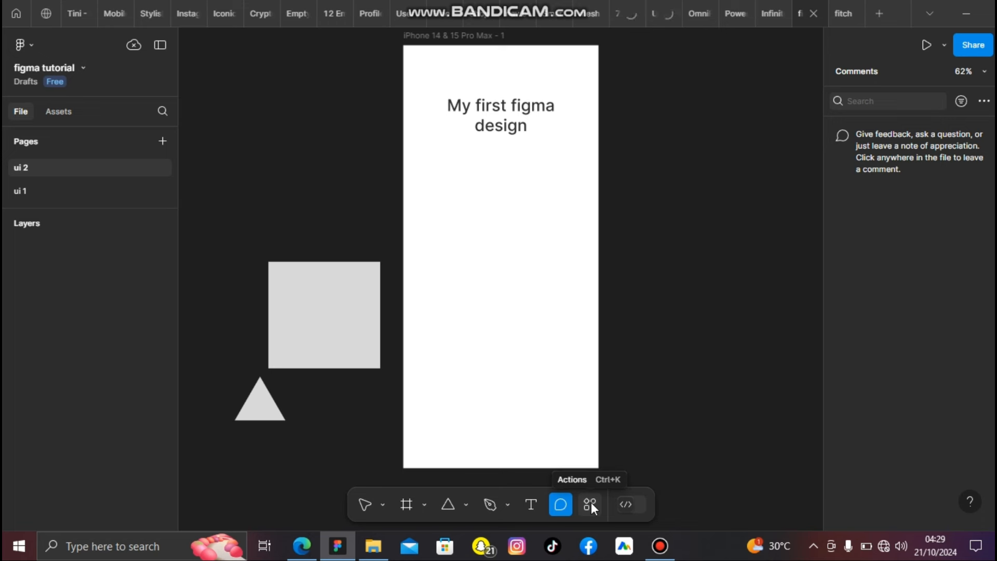
click(590, 503)
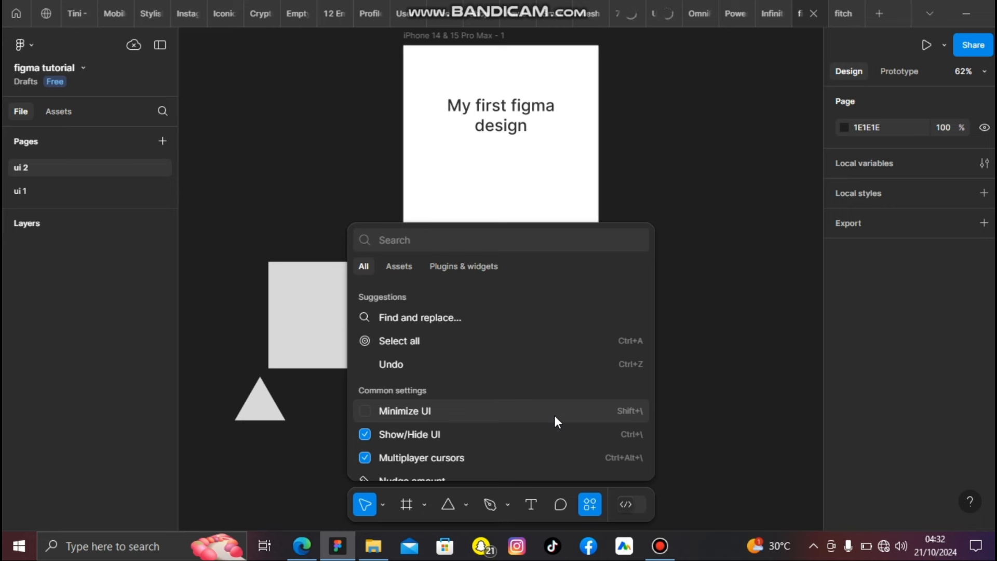
Step: Show the canvas rulers from the Actions panel, then hide them again
key(Up)
key(Up)
key(Up)
key(Up)
key(Up)
key(Up)
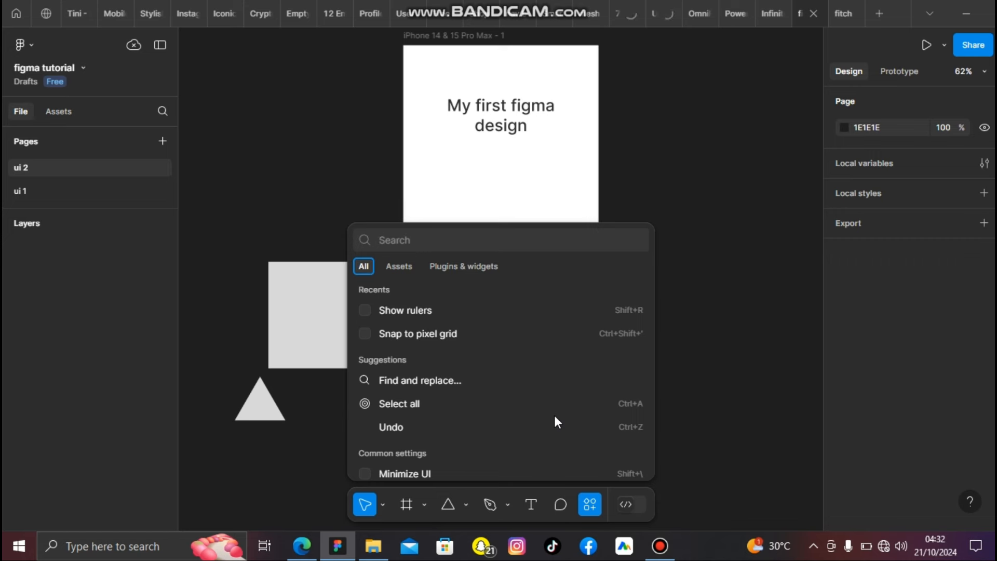
click(367, 309)
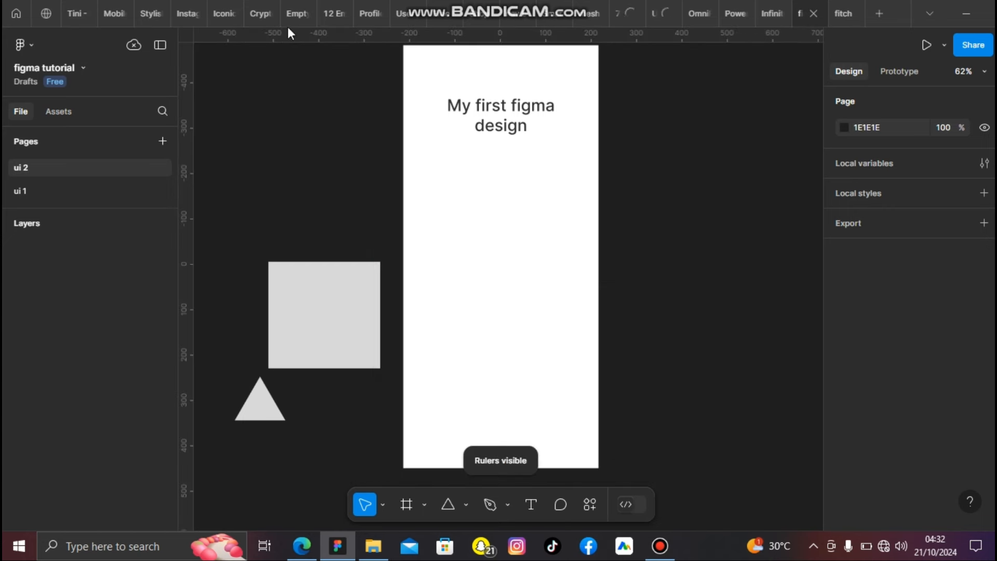
click(582, 509)
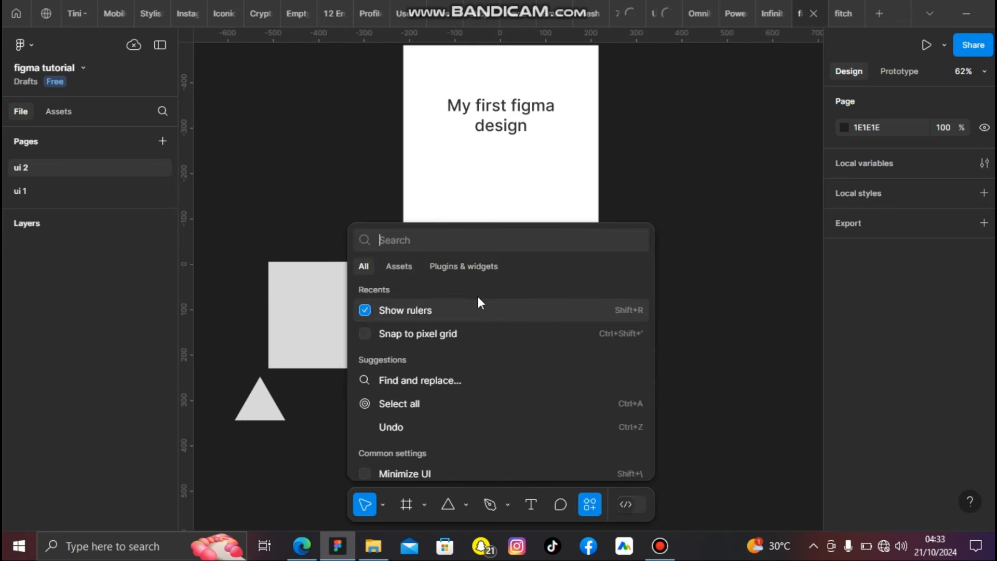
click(363, 312)
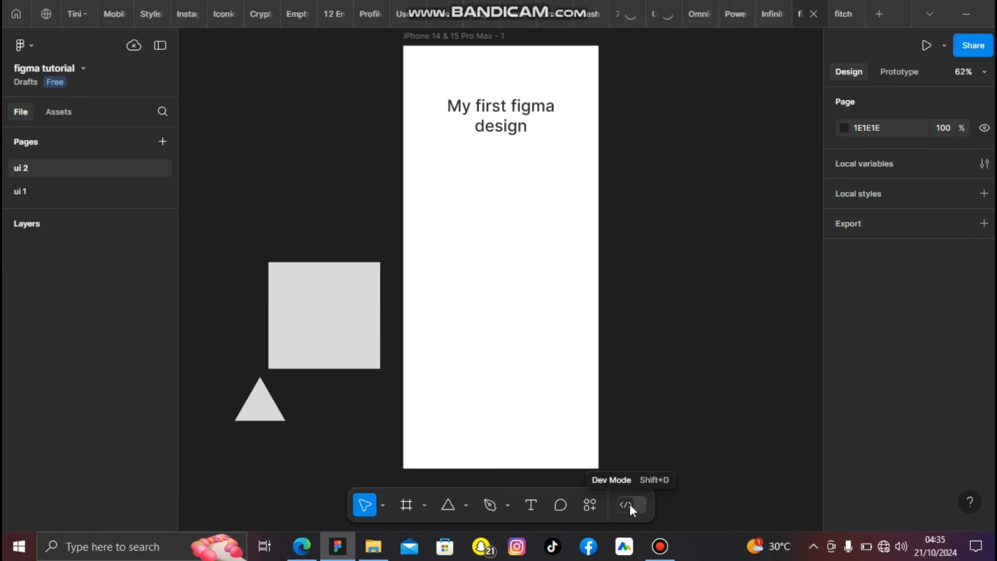
Step: Try switching to Dev Mode, then go back to Design Mode from the upgrade prompt
key(t)
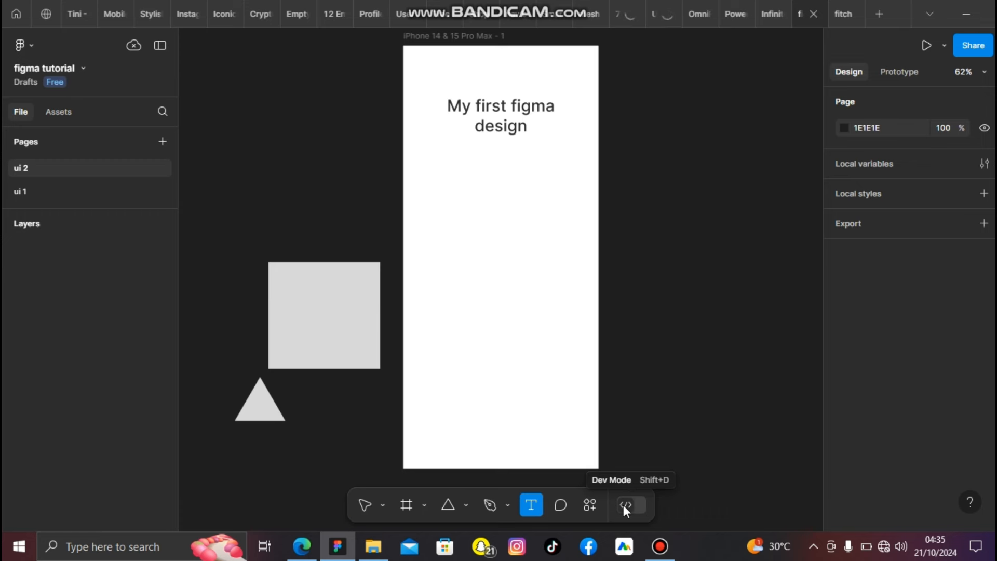
click(623, 505)
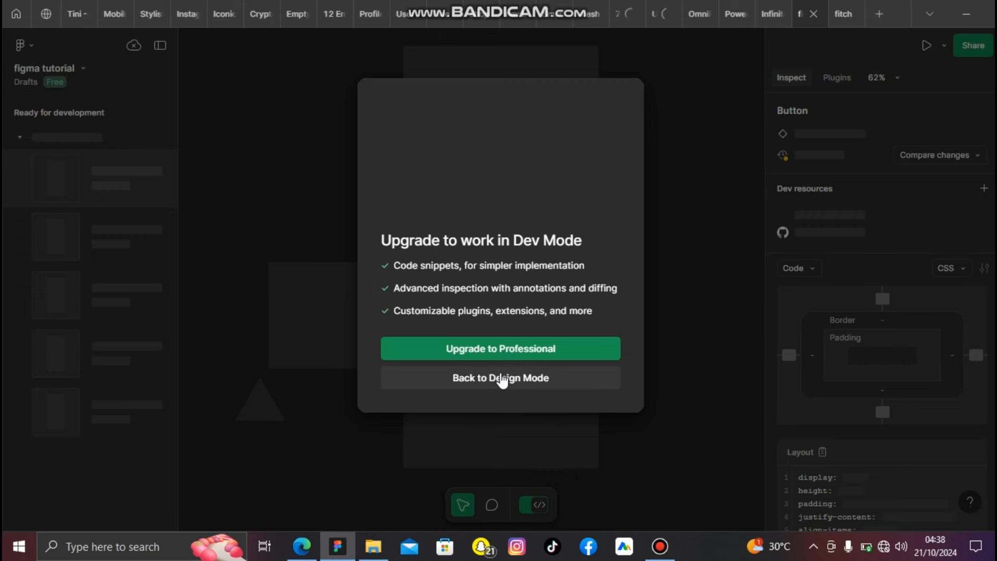
click(552, 379)
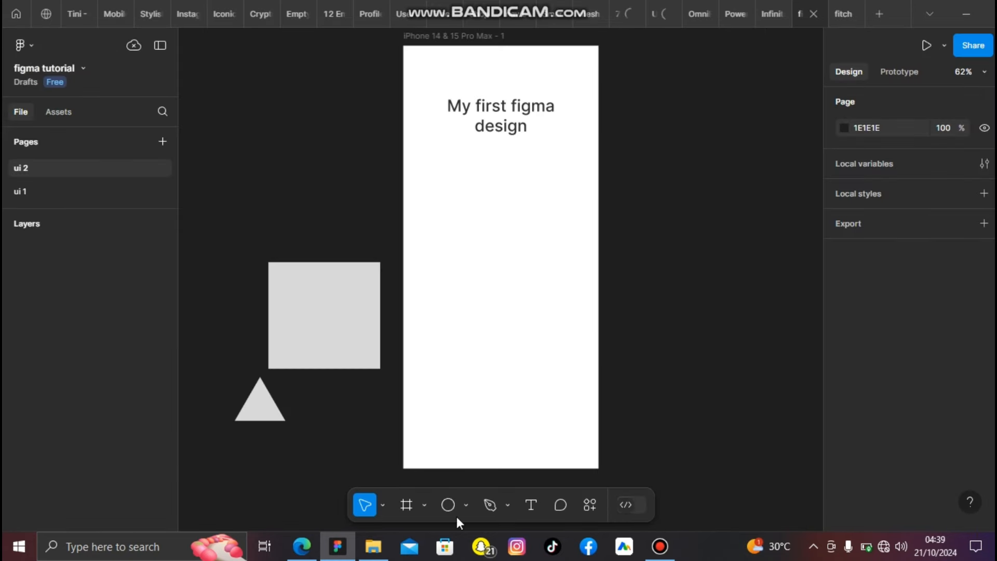
Step: Draw a 267.21×267.21 ellipse under the phone heading and open the image picker with Ctrl+Shift+K
click(463, 507)
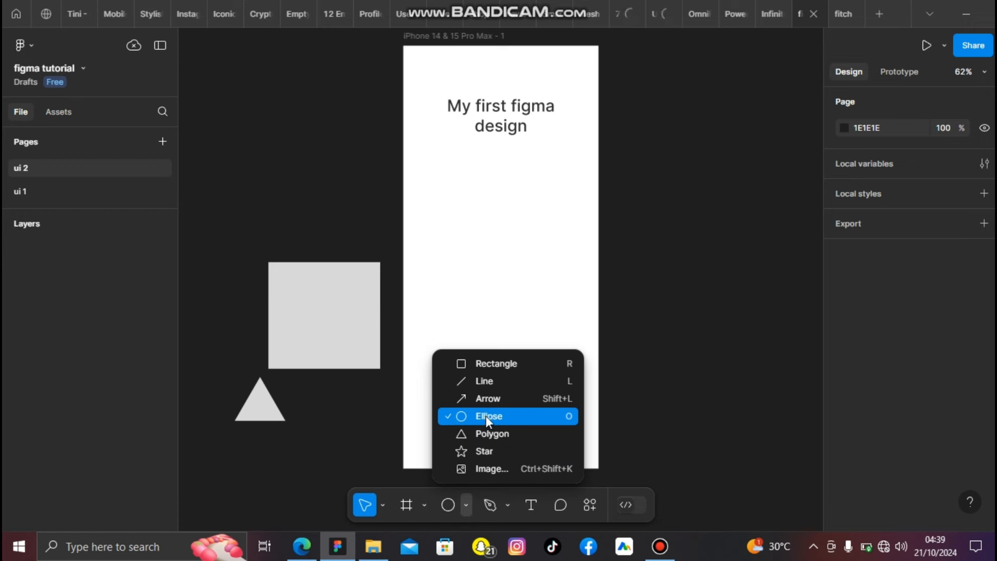
click(535, 418)
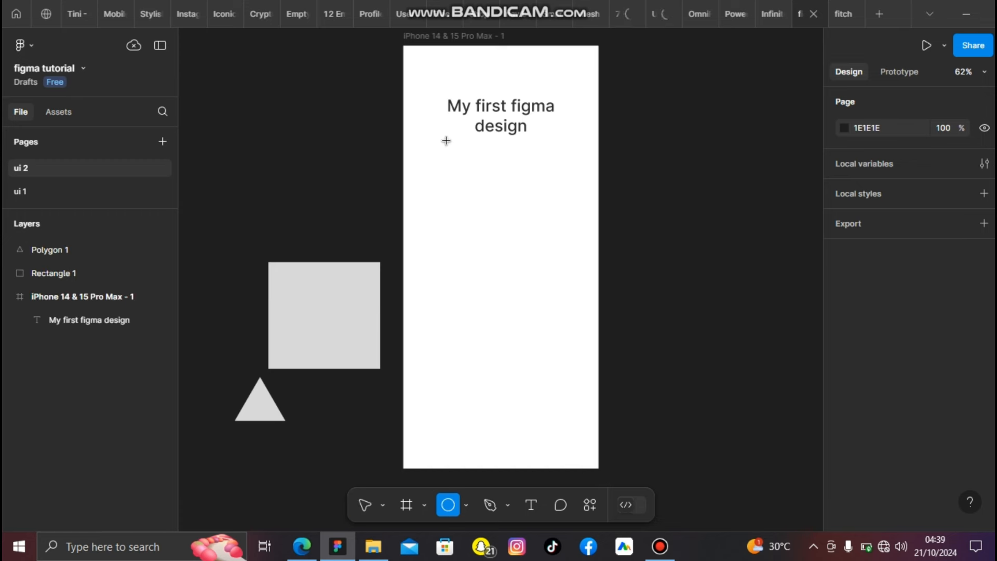
drag(445, 140, 542, 262)
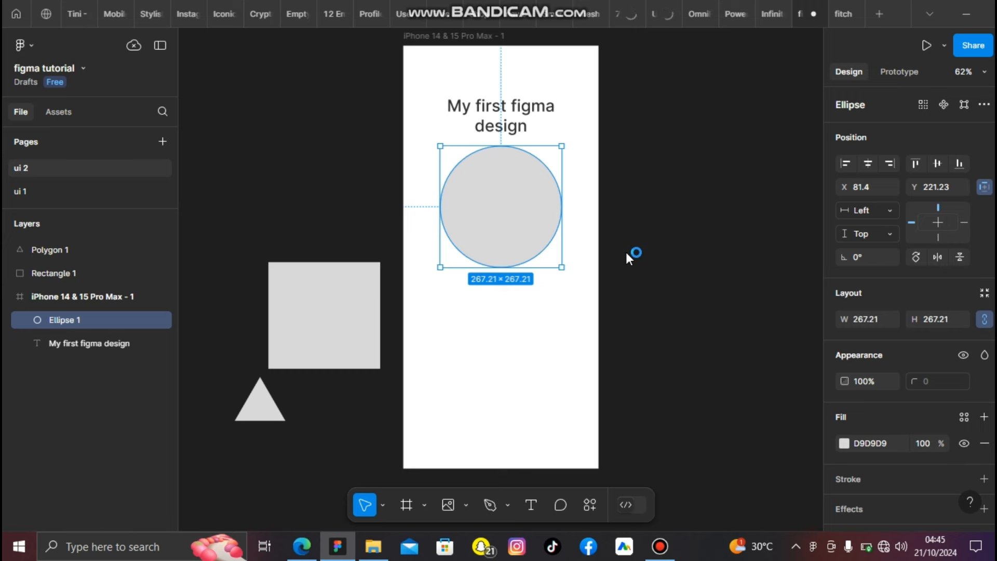
key(ctrl+shift+k)
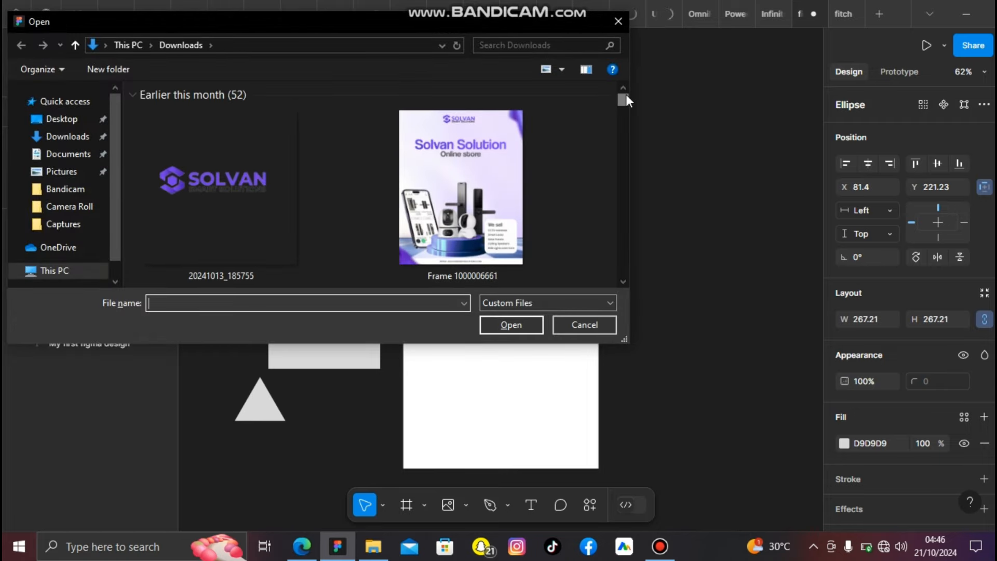
Step: Place the surprised-man photo from Downloads inside the circle
drag(625, 96, 620, 150)
click(202, 194)
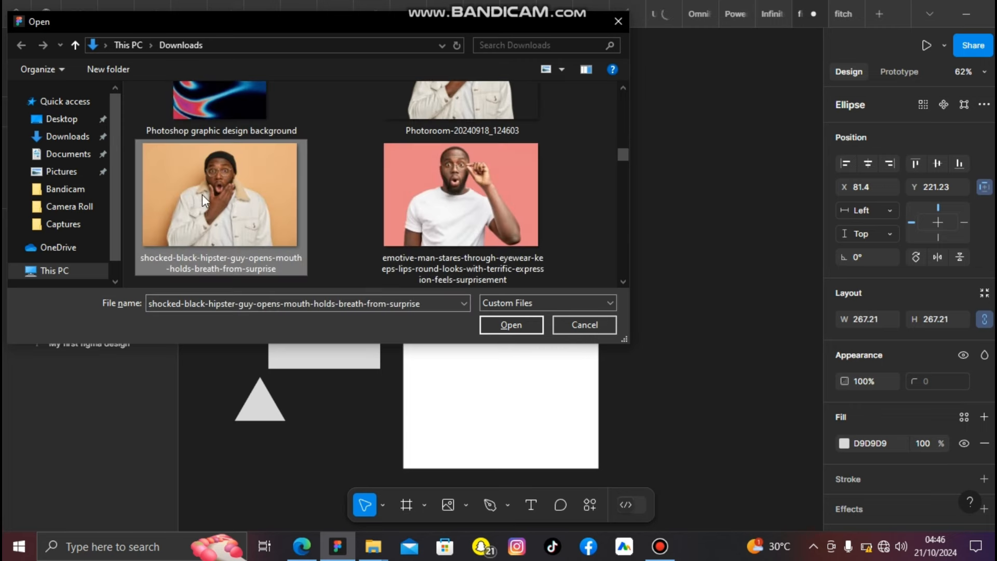
click(511, 325)
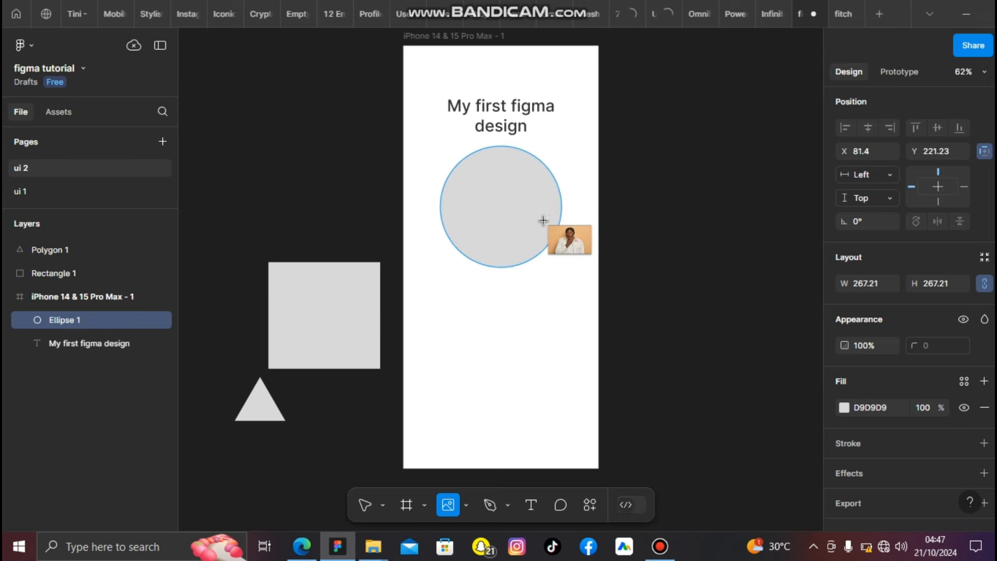
click(508, 201)
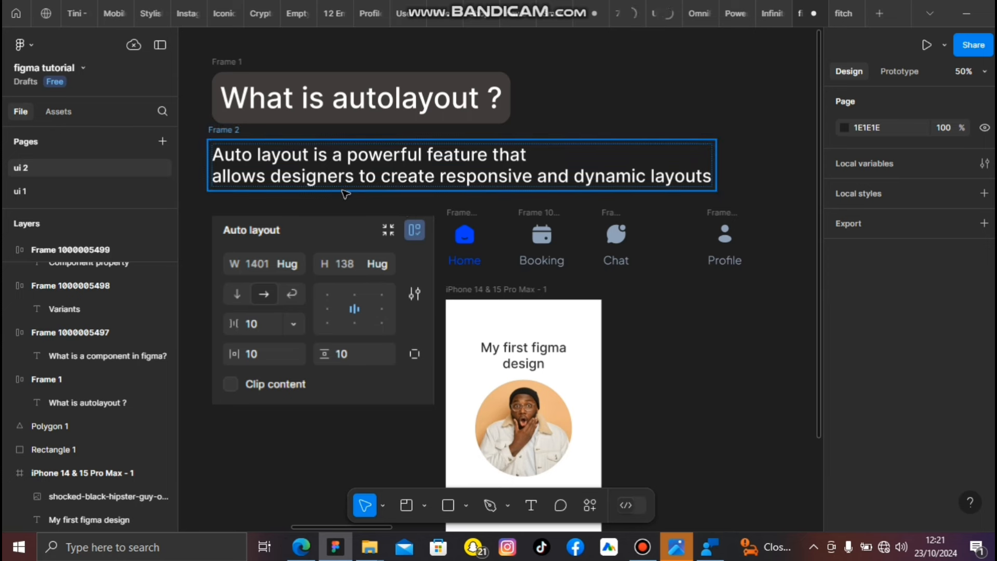
scroll(383, 511, up, 3)
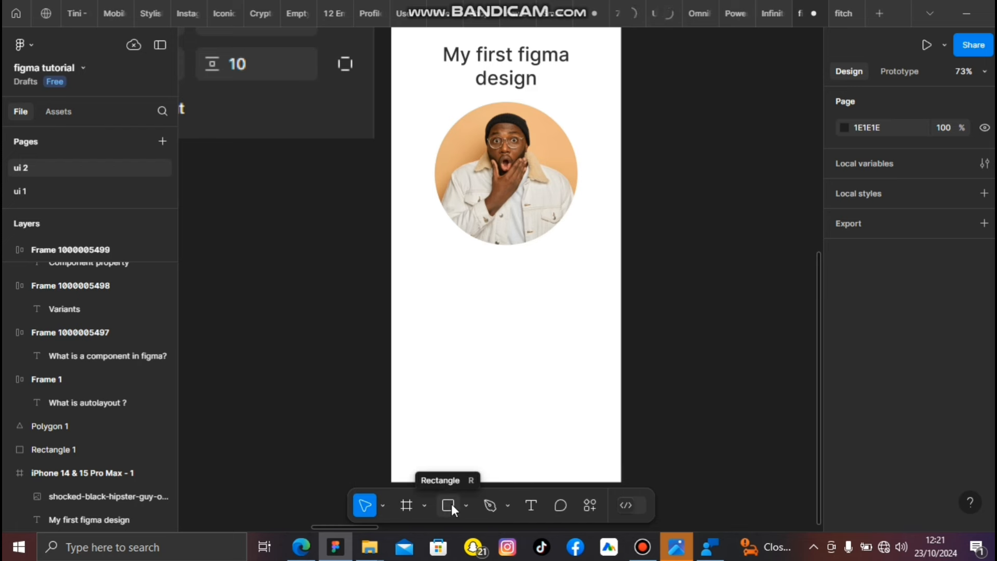
Step: Draw a 253×71 frame below the photo and give it a coral F14A74 fill
click(406, 506)
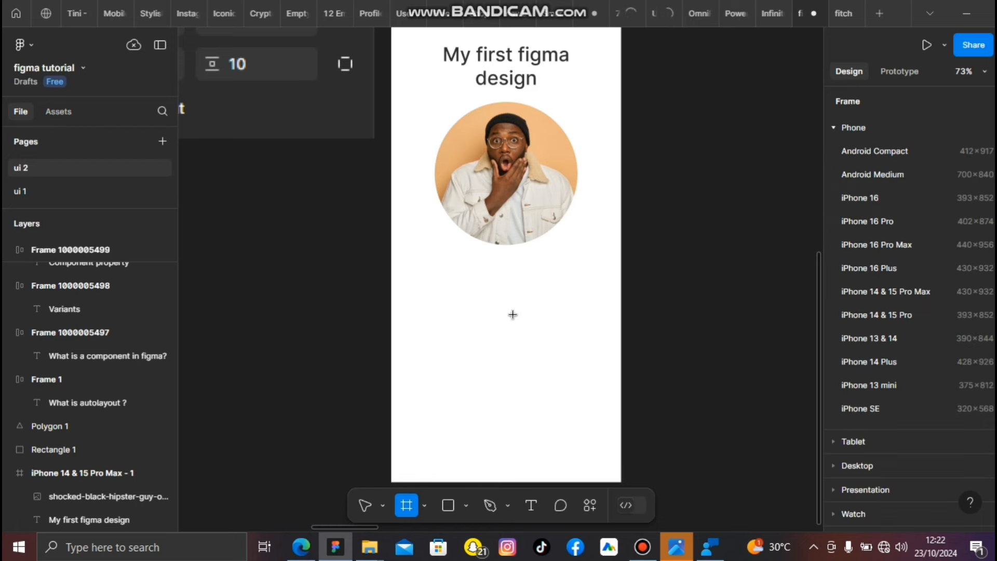
drag(430, 277, 566, 314)
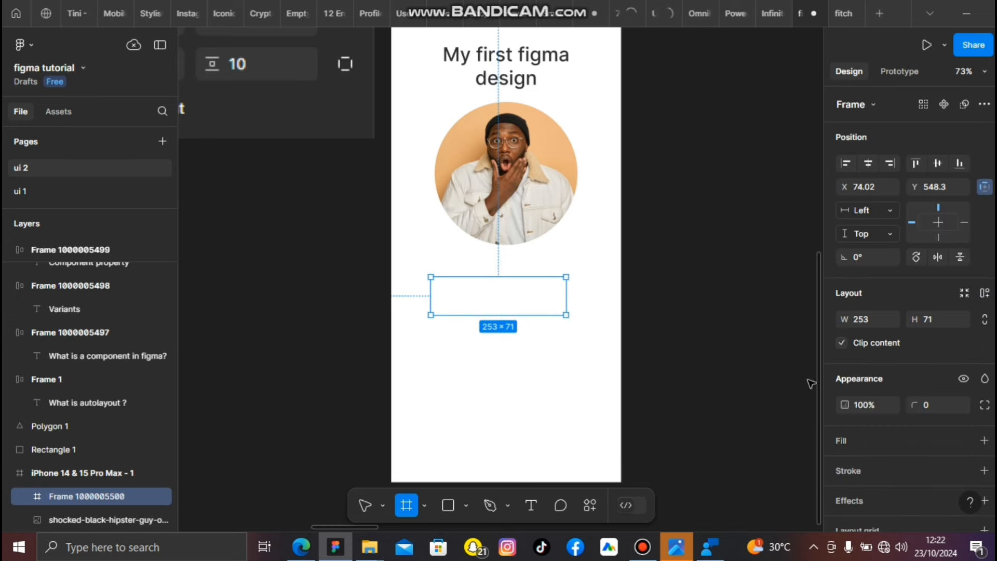
click(984, 441)
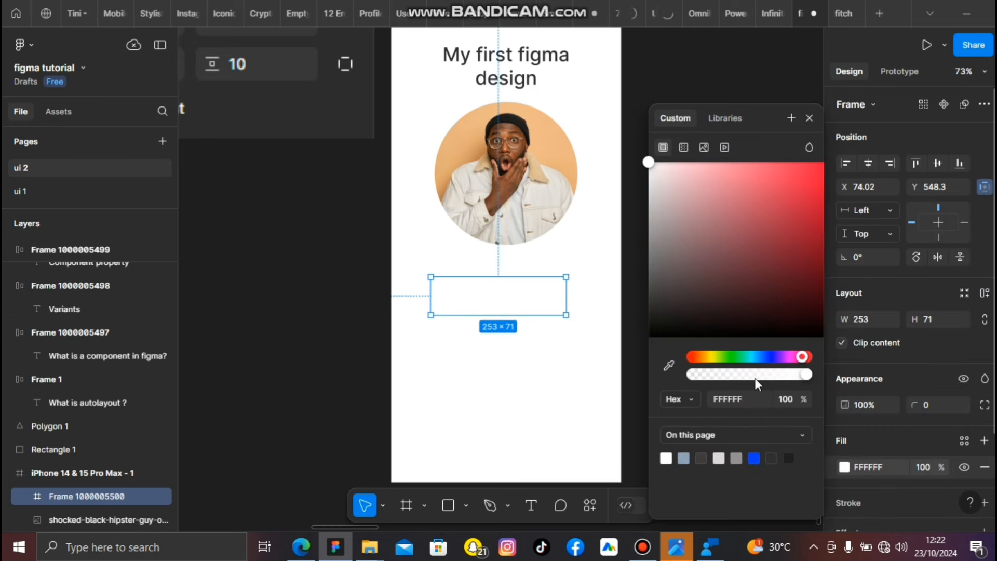
click(770, 177)
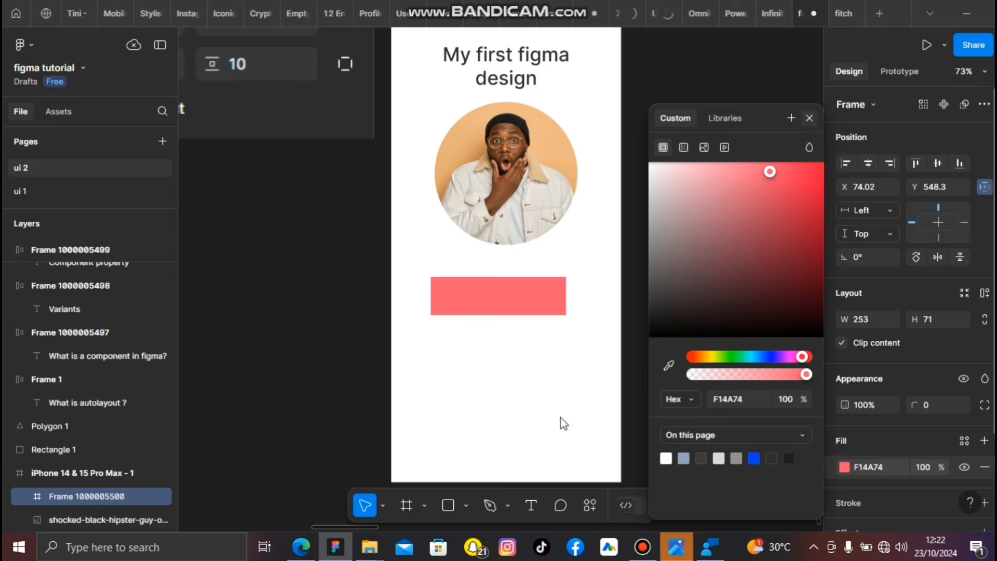
click(545, 414)
click(484, 366)
scroll(484, 366, up, 1)
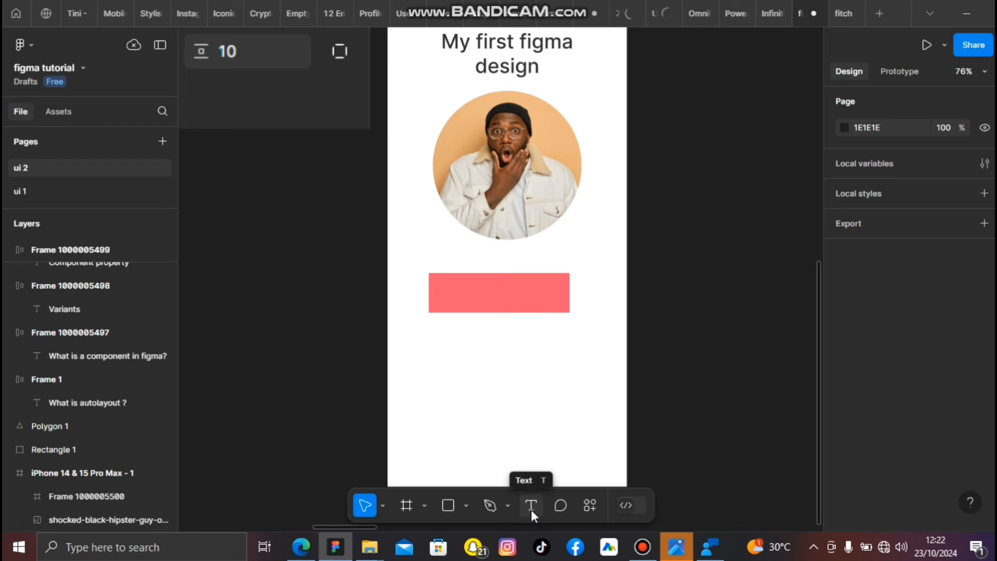
Step: Add a 'Sign in' text label on top of the coral rectangle
click(530, 509)
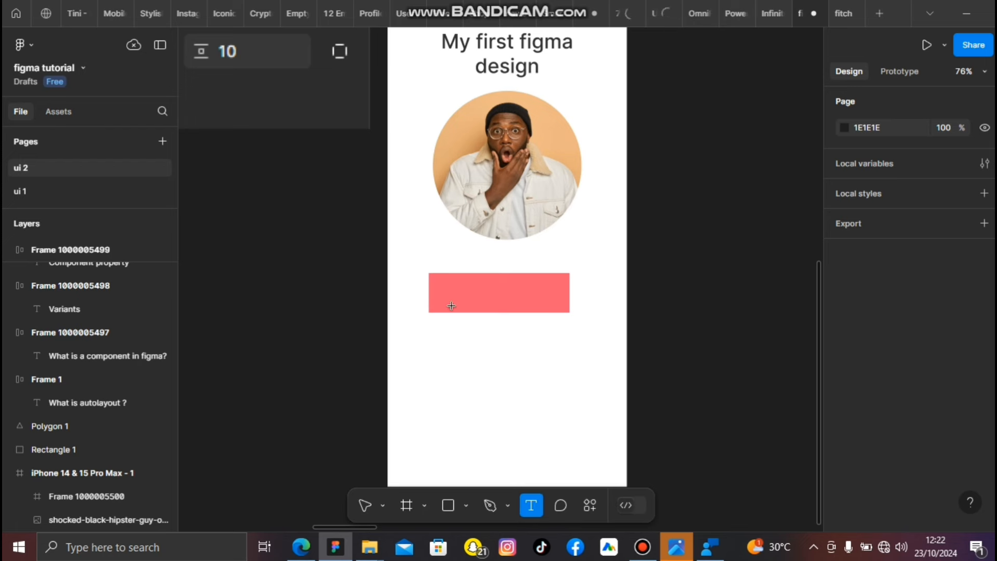
click(479, 289)
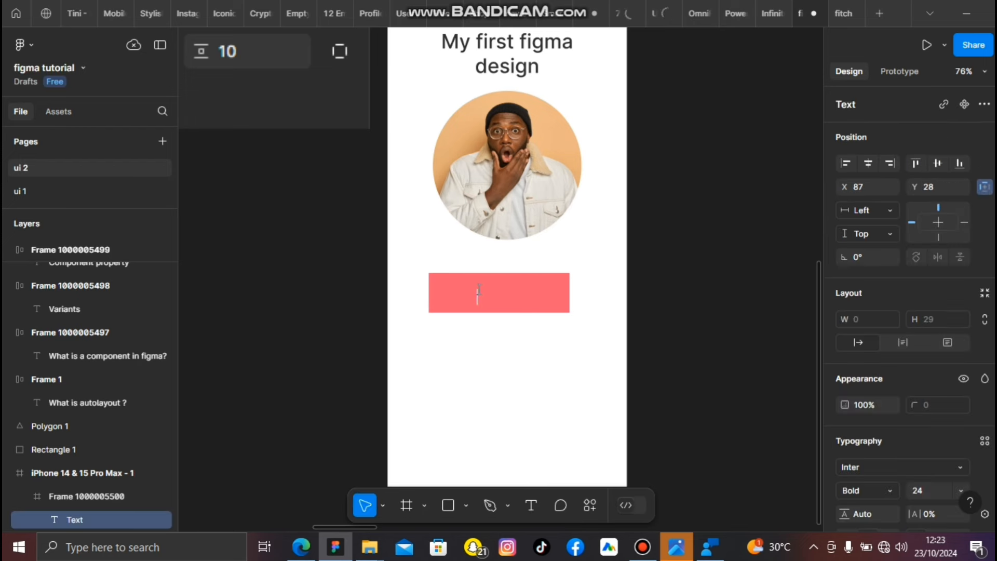
text(Sign in)
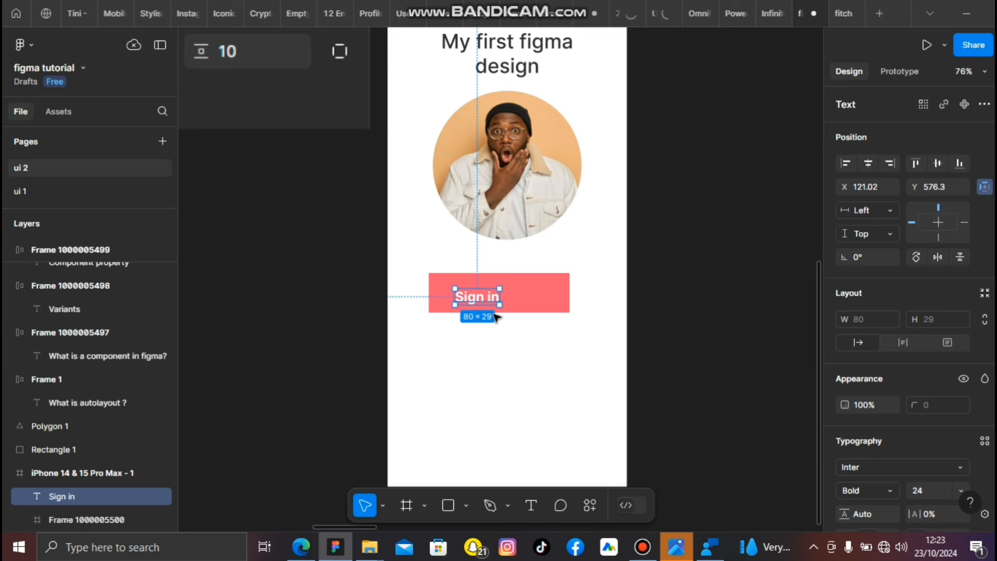
key(Escape)
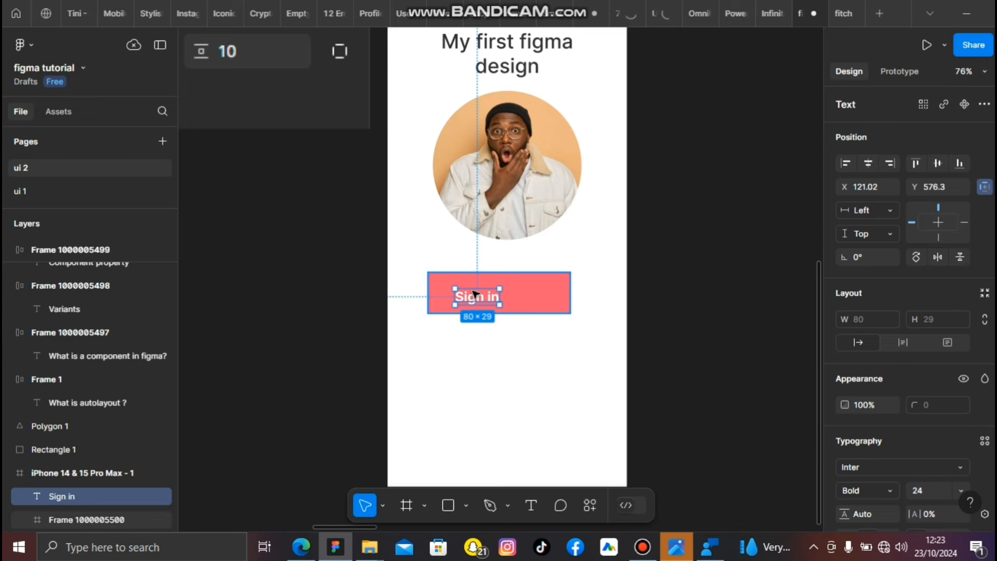
Step: Centre the Sign in text on the coral rectangle and group them as Group 1
shift+click(531, 304)
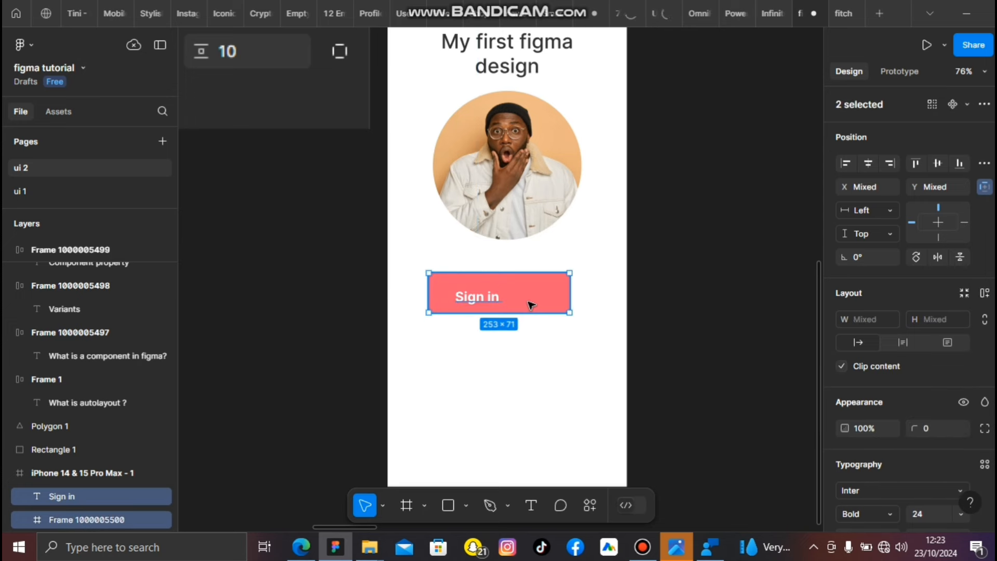
click(869, 163)
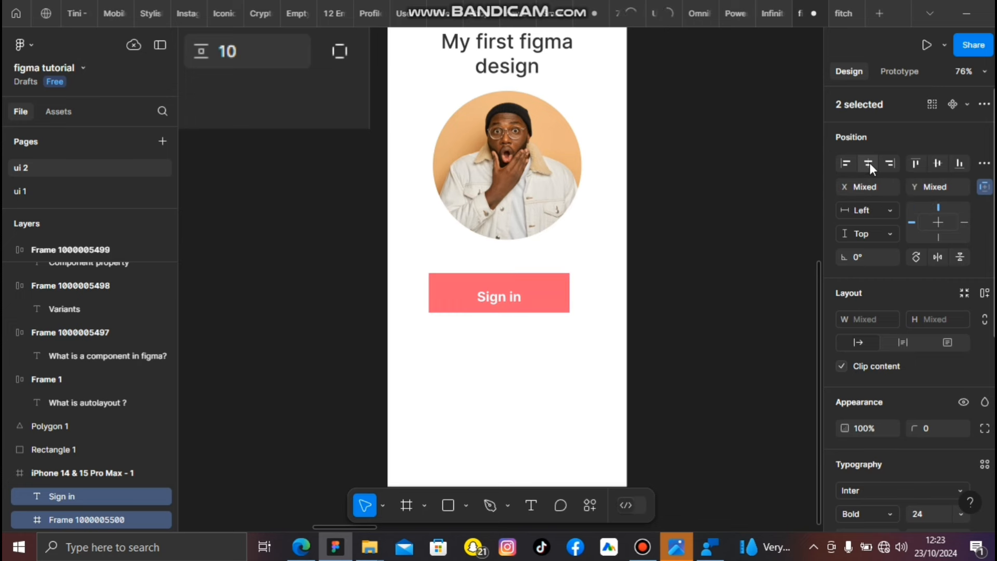
click(936, 167)
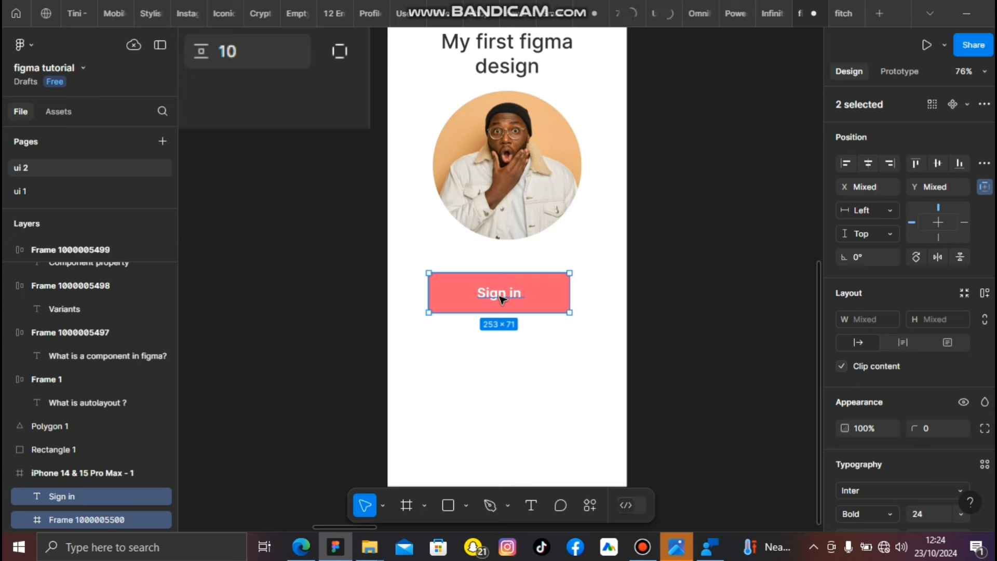
key(ctrl+g)
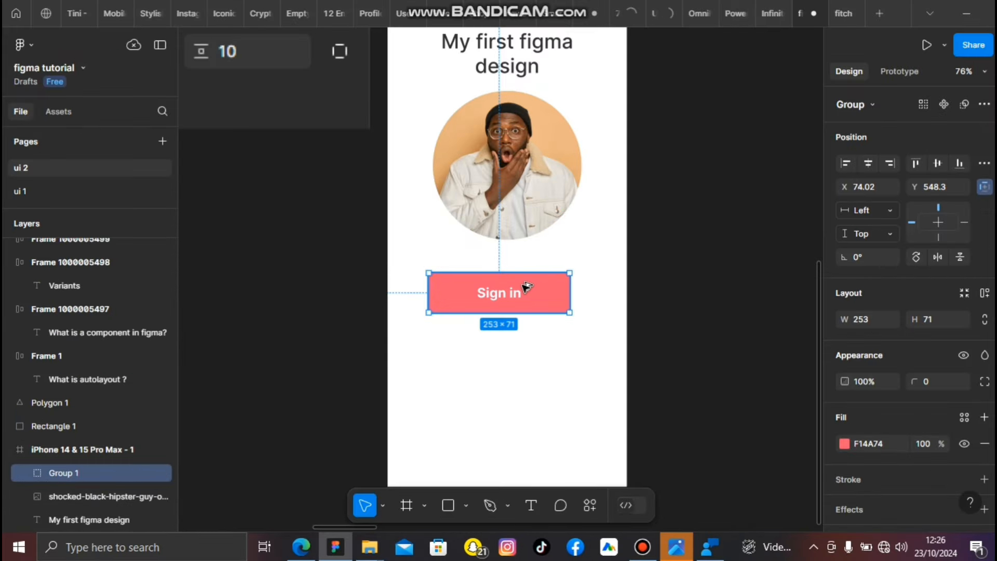
Step: Copy the Sign in button just below it and relabel the copy 'Welcome back'
drag(526, 286, 525, 341)
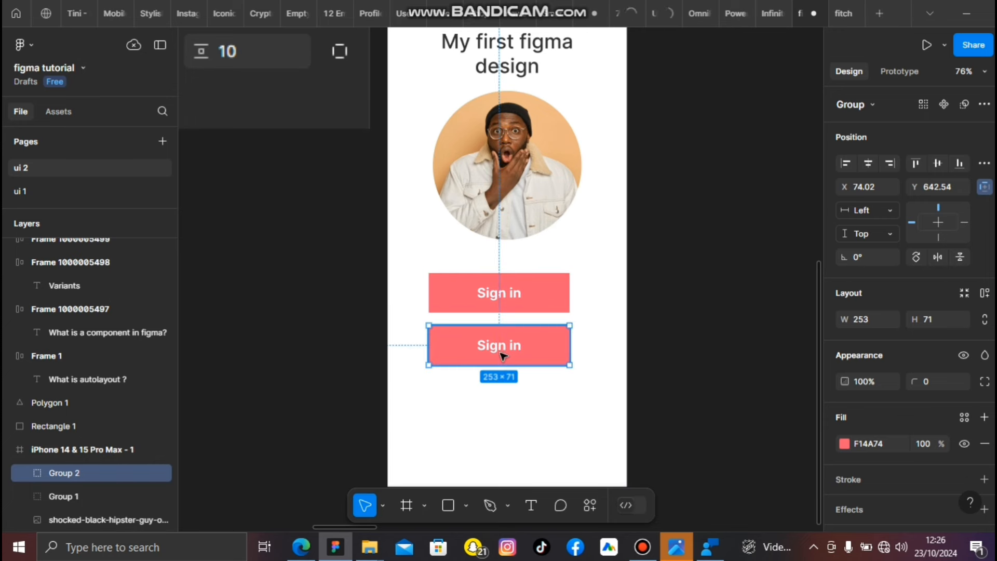
double_click(500, 348)
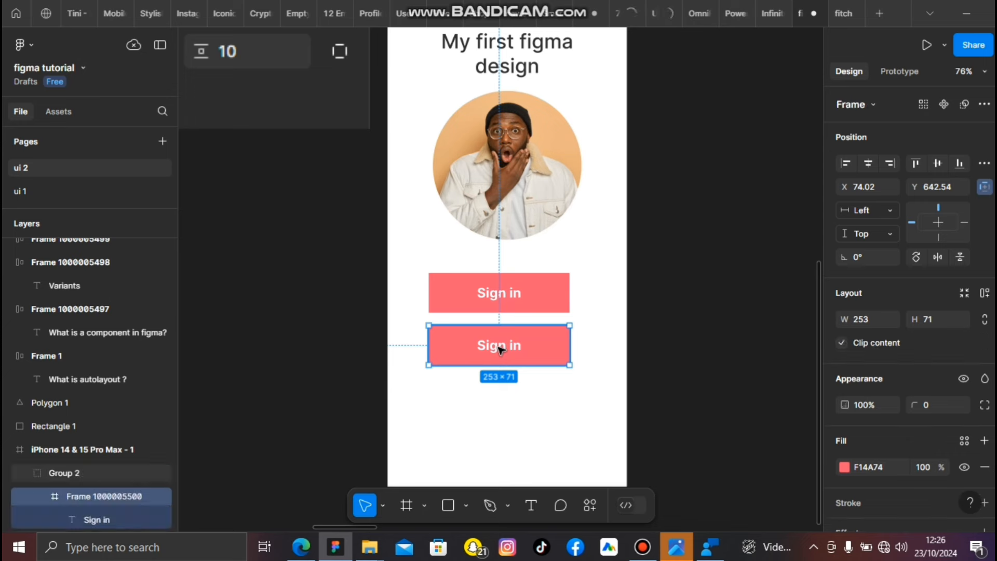
double_click(500, 348)
double_click(500, 347)
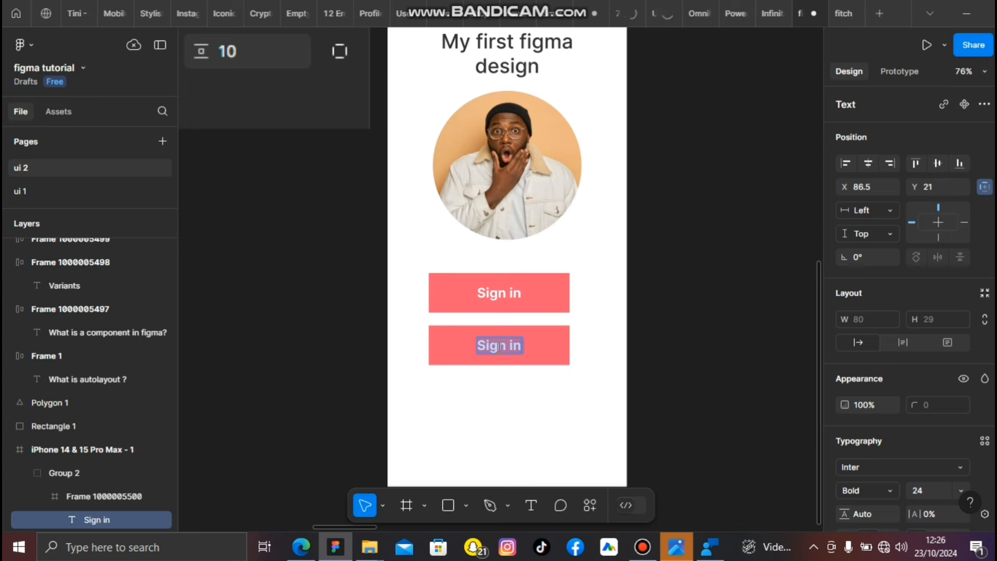
text(Welcome back)
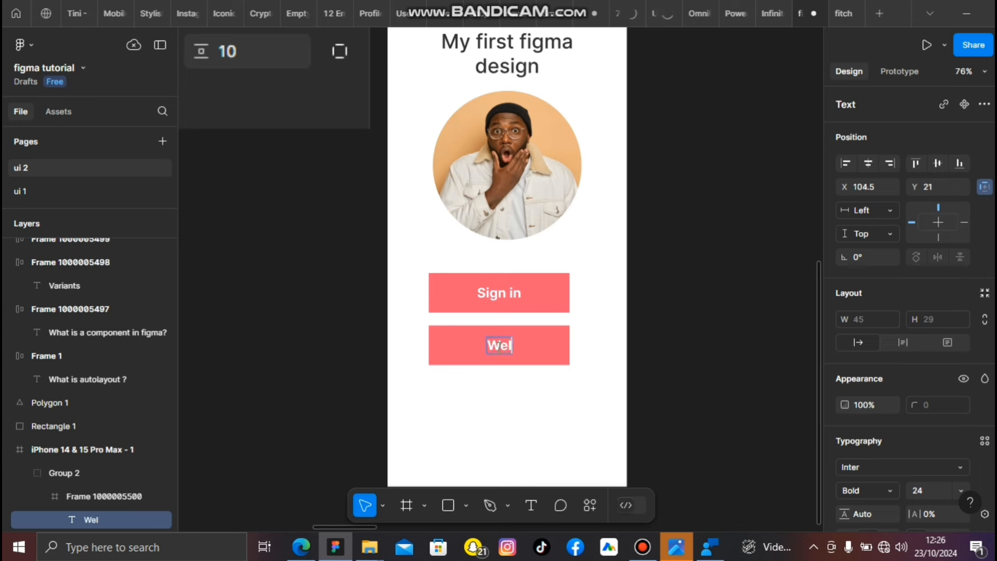
click(562, 382)
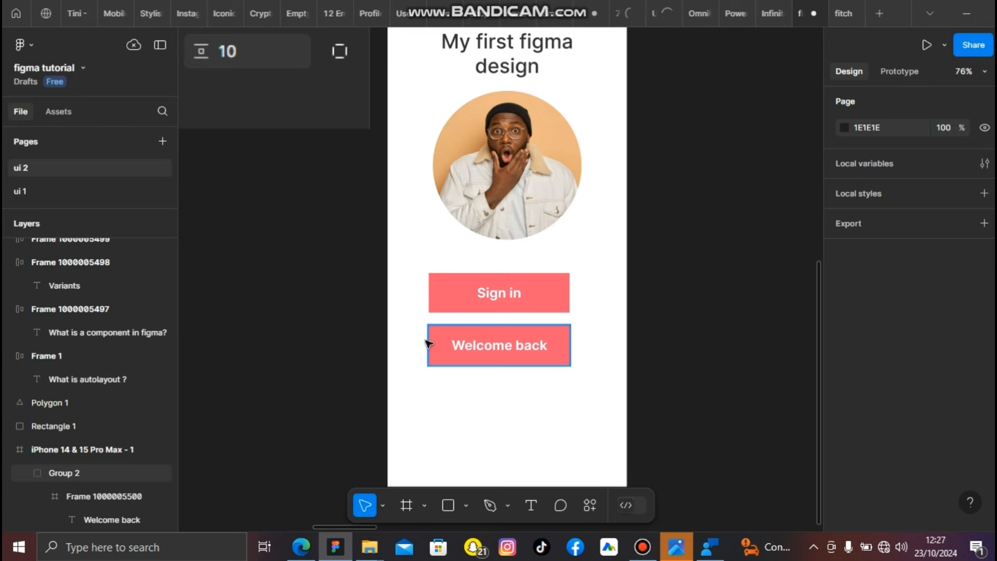
Step: Widen the Welcome back button group to about 283 × 71
click(566, 345)
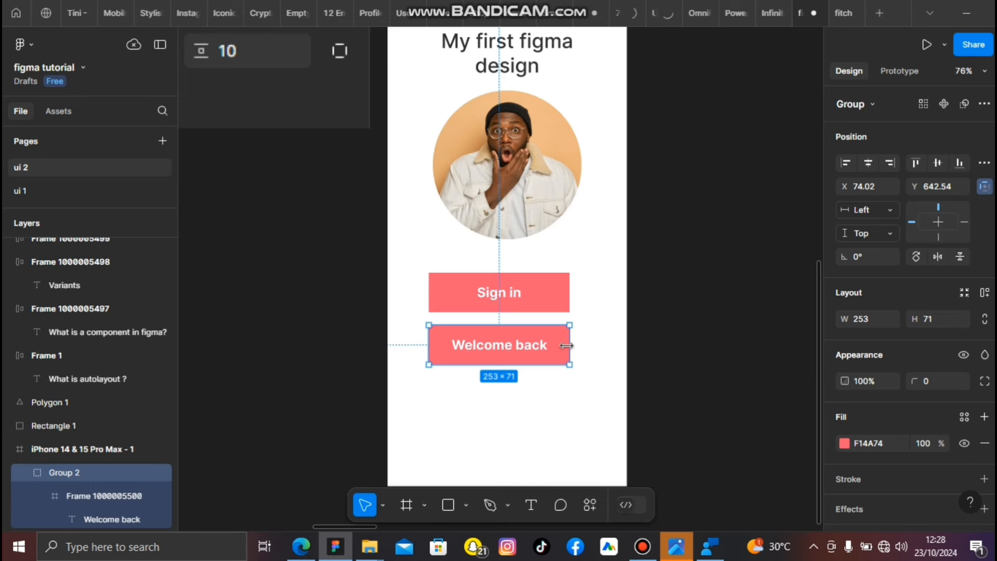
drag(576, 346, 586, 347)
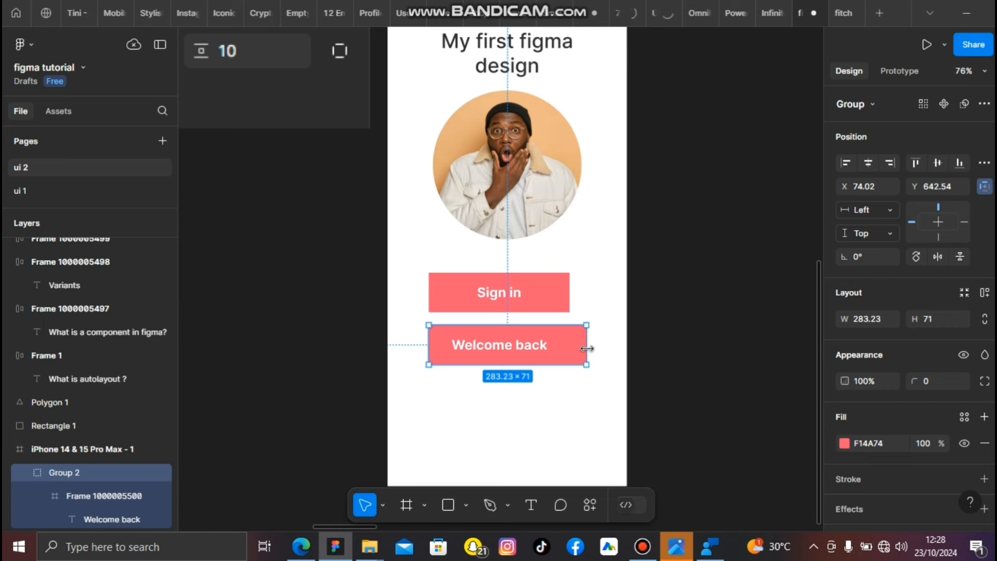
drag(587, 348, 586, 347)
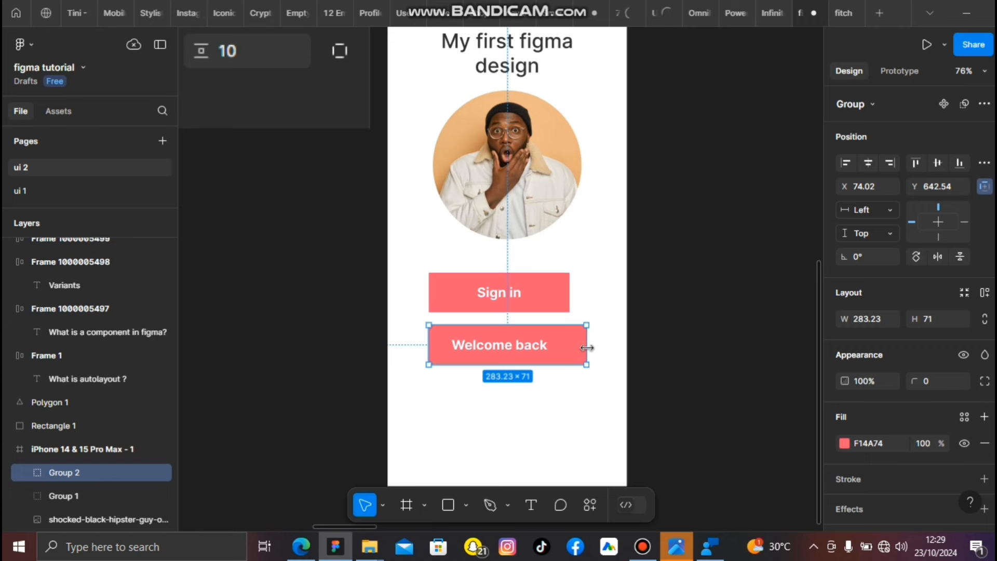
Step: Delete the Welcome back button and set the Sign in button's corner radius to 10
key(Delete)
click(566, 305)
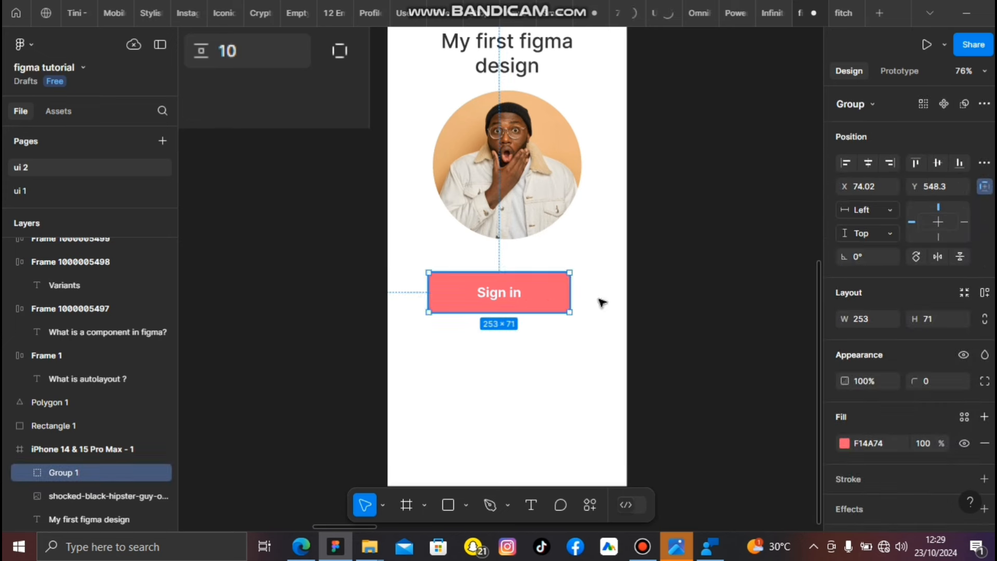
click(926, 383)
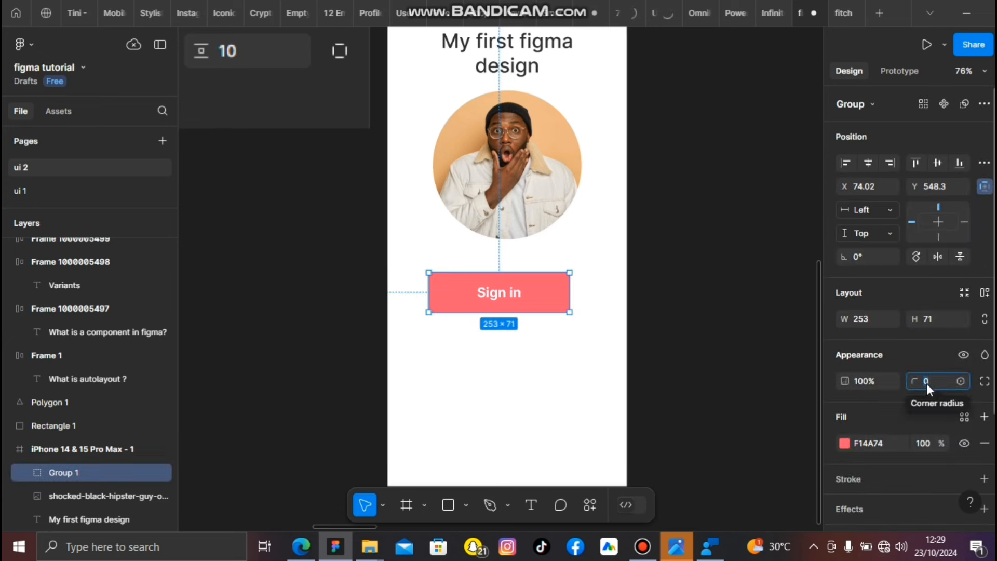
text(1)
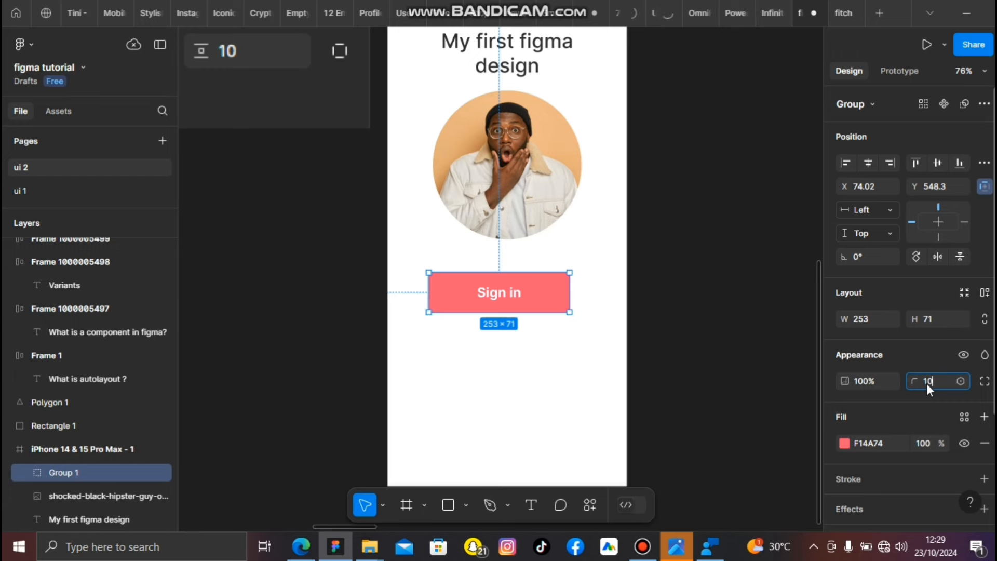
key(Return)
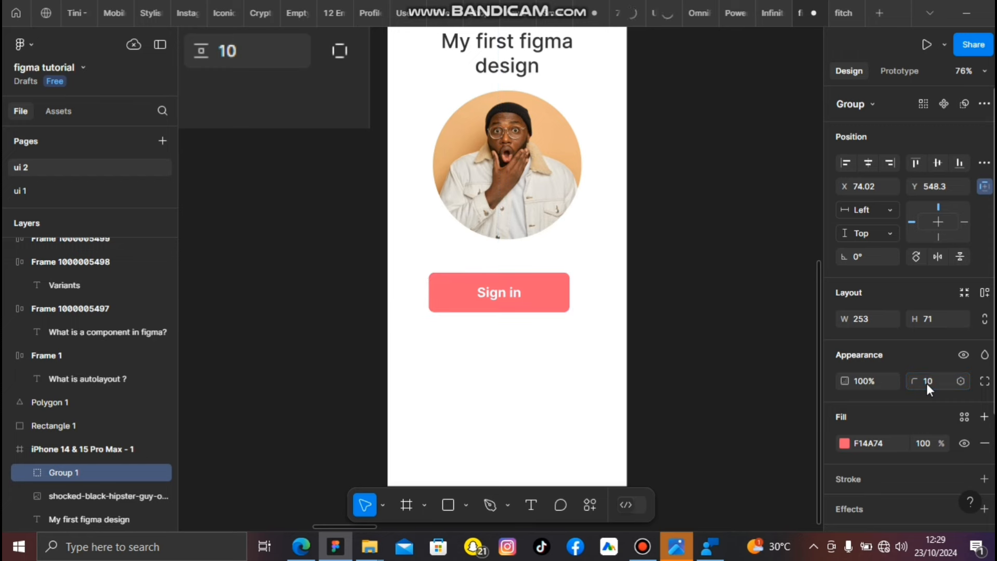
click(545, 326)
scroll(545, 326, up, 1)
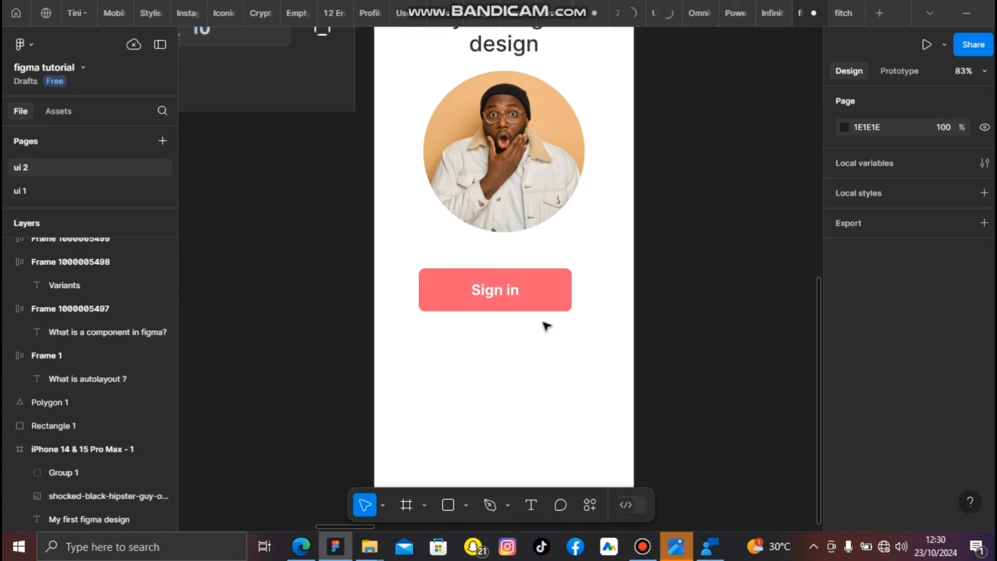
Step: Apply auto layout to the Sign in button frame, hugging its label at 254×71
double_click(501, 295)
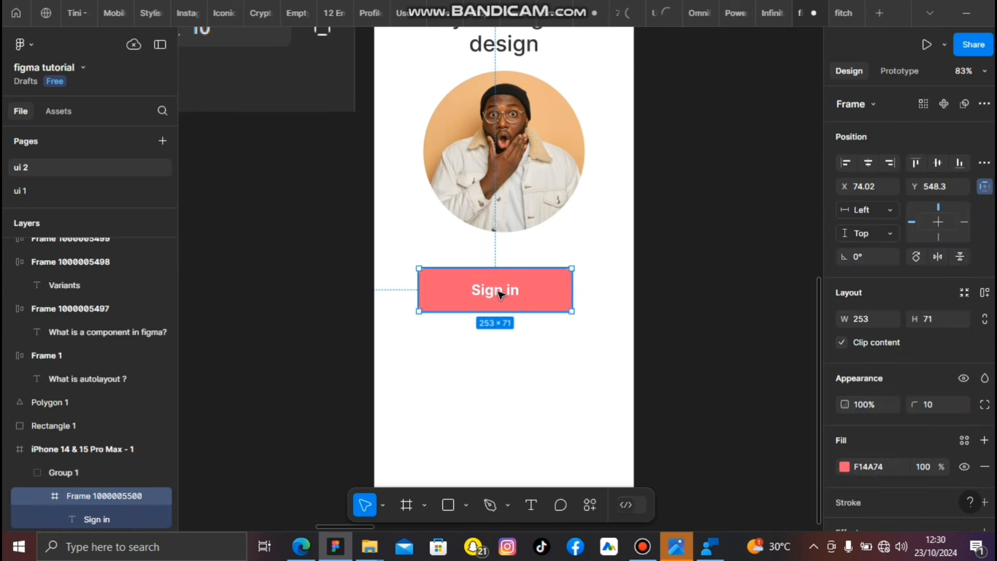
double_click(501, 294)
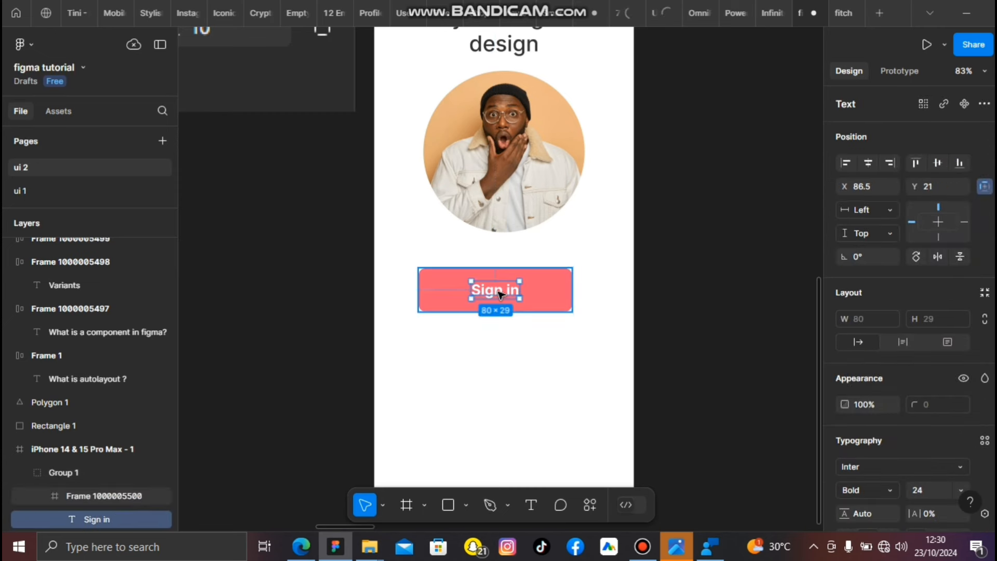
click(568, 297)
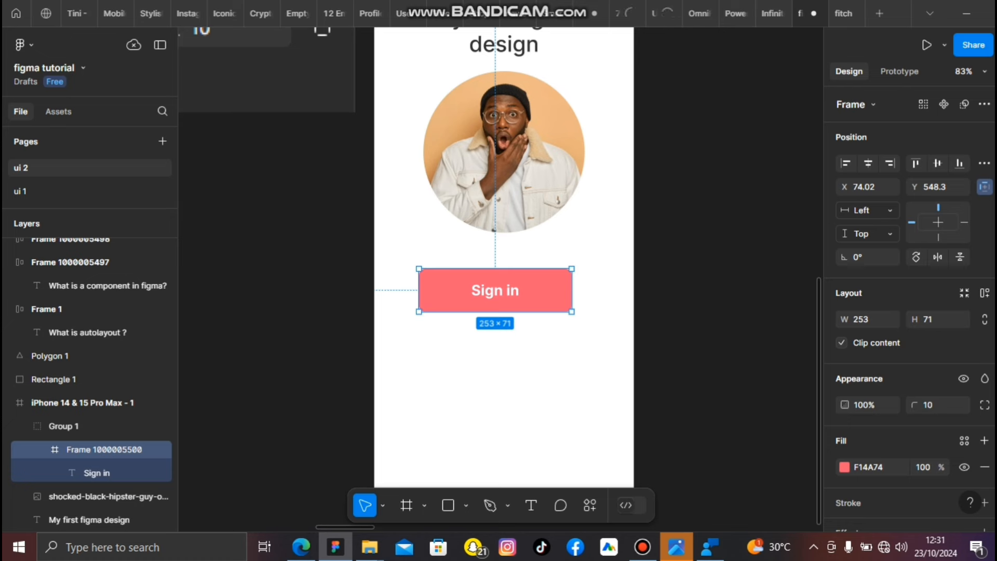
click(984, 292)
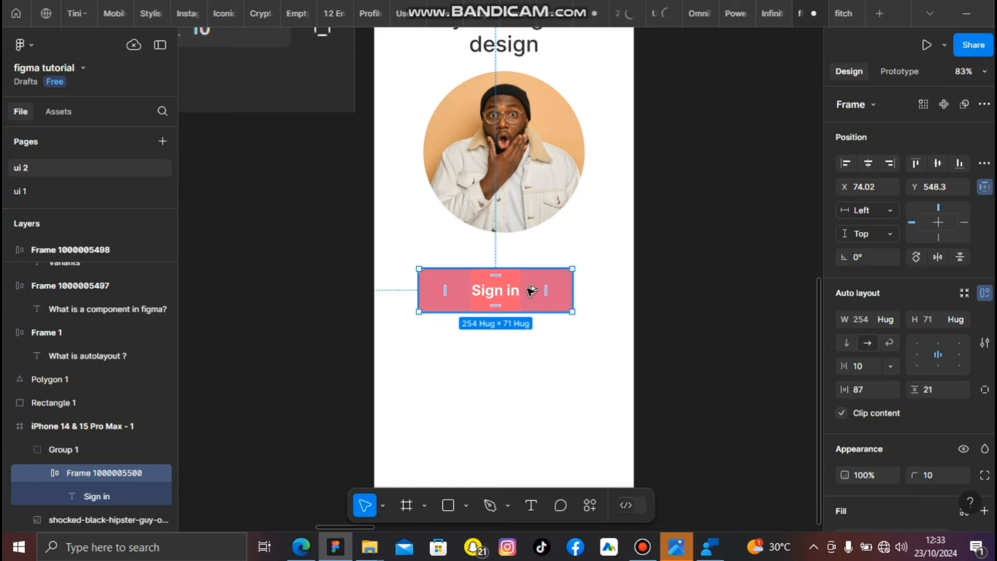
scroll(531, 292, down, 1)
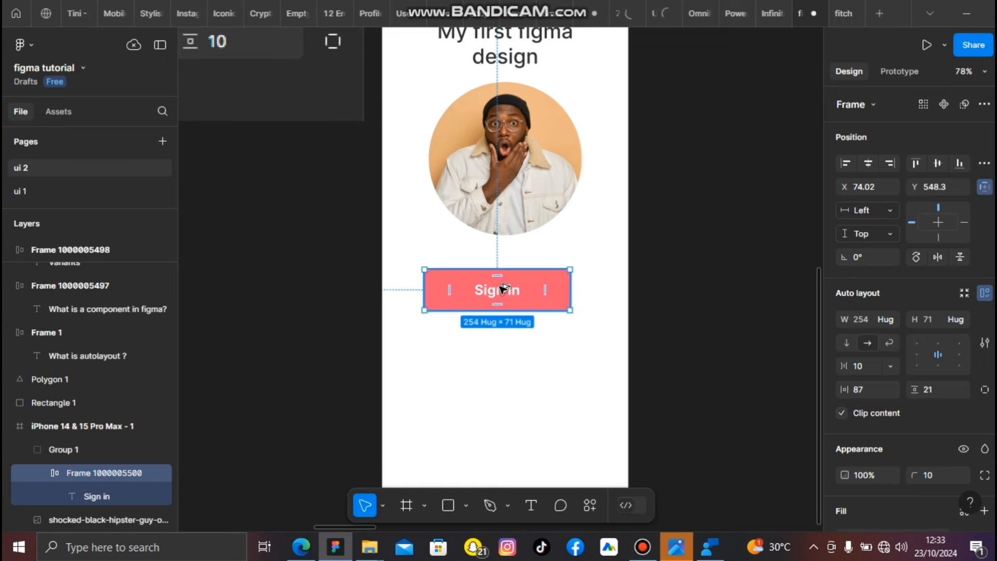
Step: Duplicate the Sign in button directly below and change the copy's label to 'Welcome back'
drag(502, 288, 507, 347)
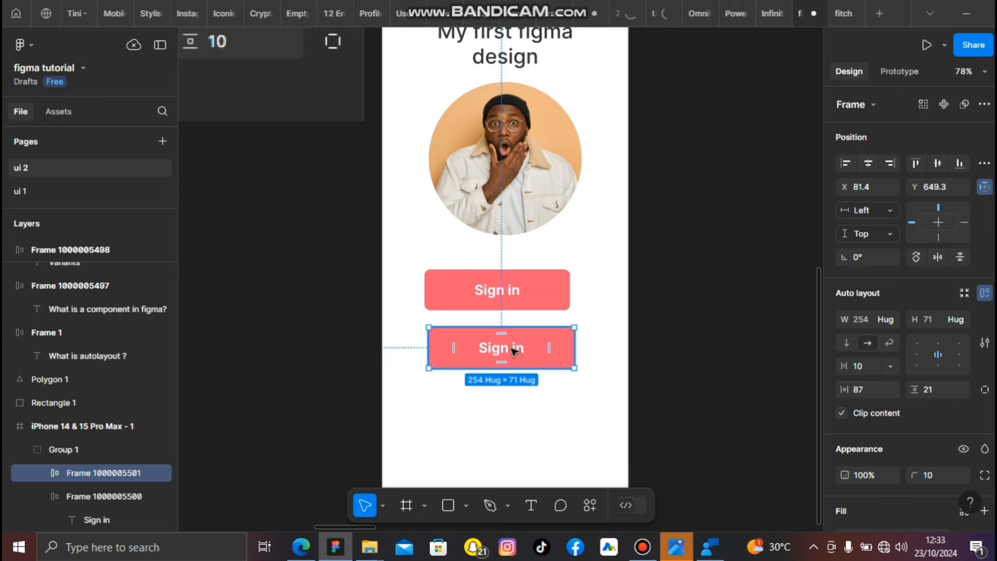
double_click(513, 350)
double_click(513, 351)
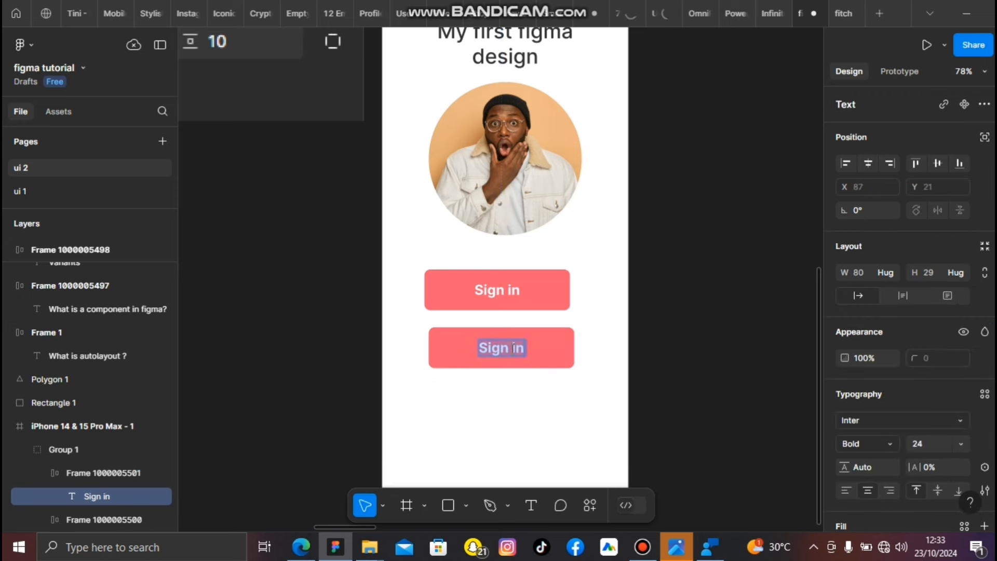
text(We)
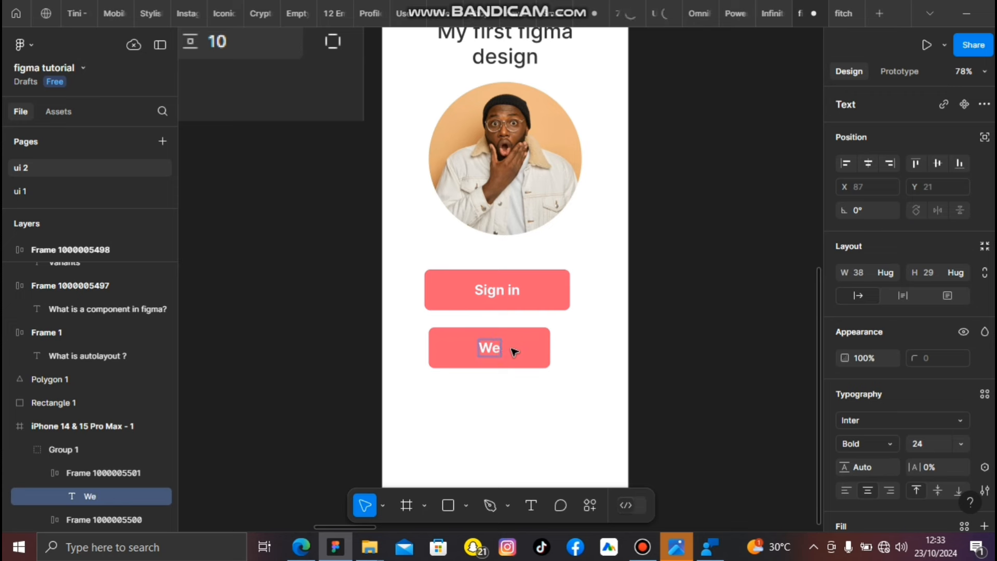
text(lc)
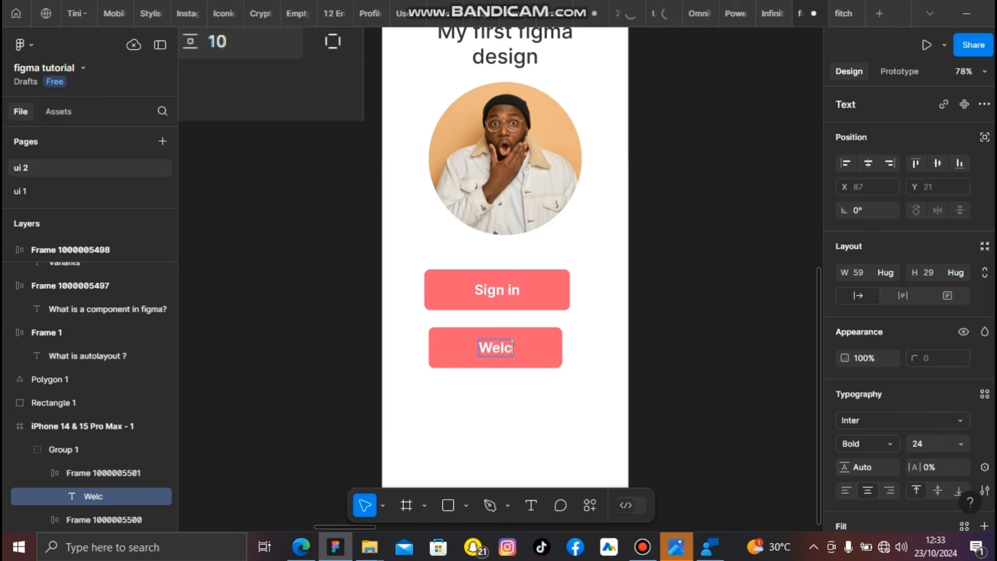
text(ome bac)
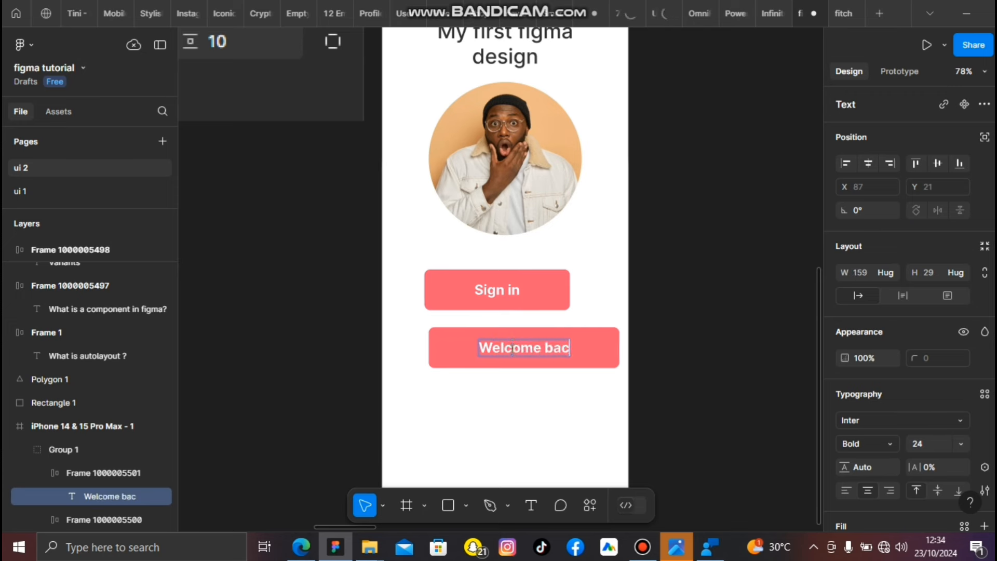
text(k)
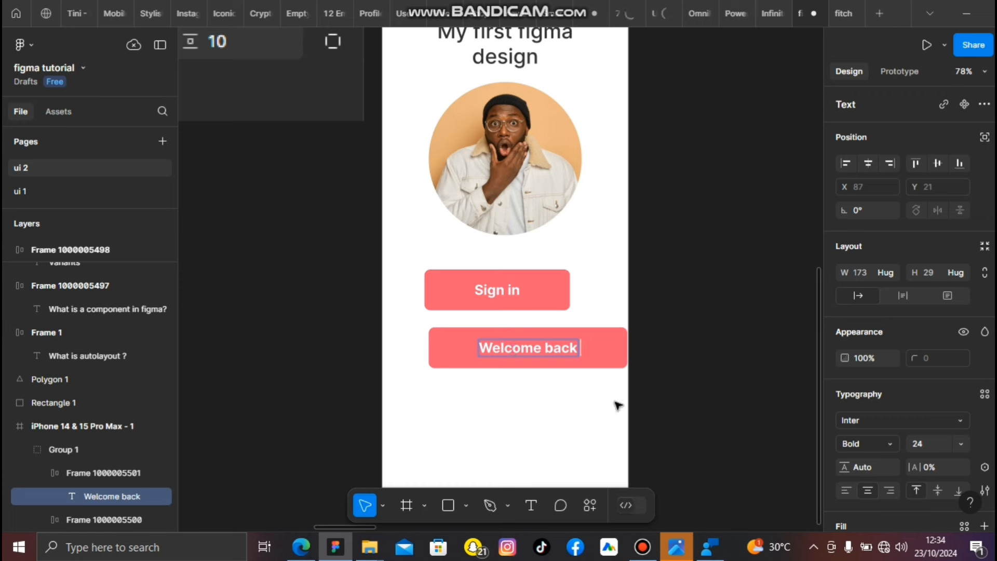
key(Escape)
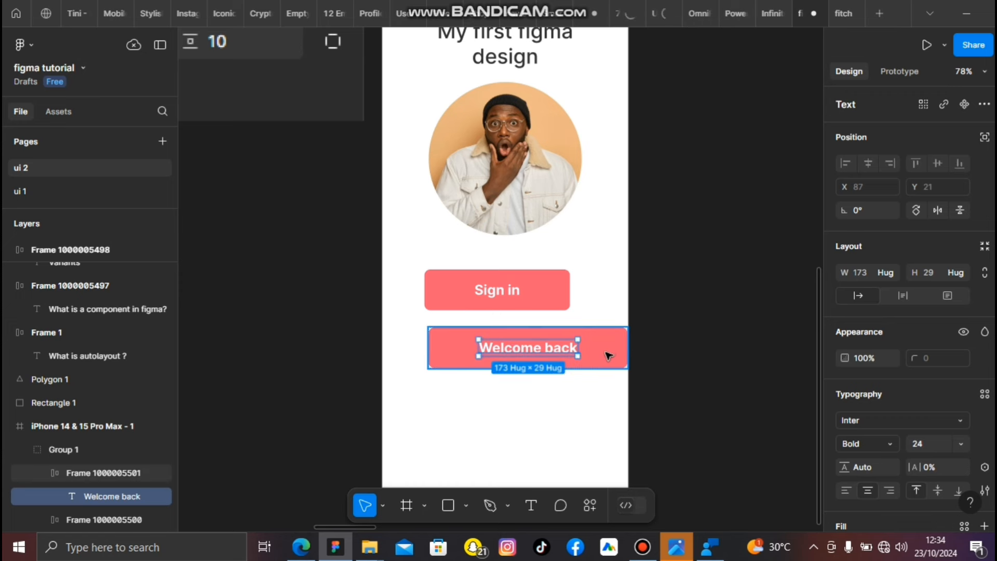
key(shift+a)
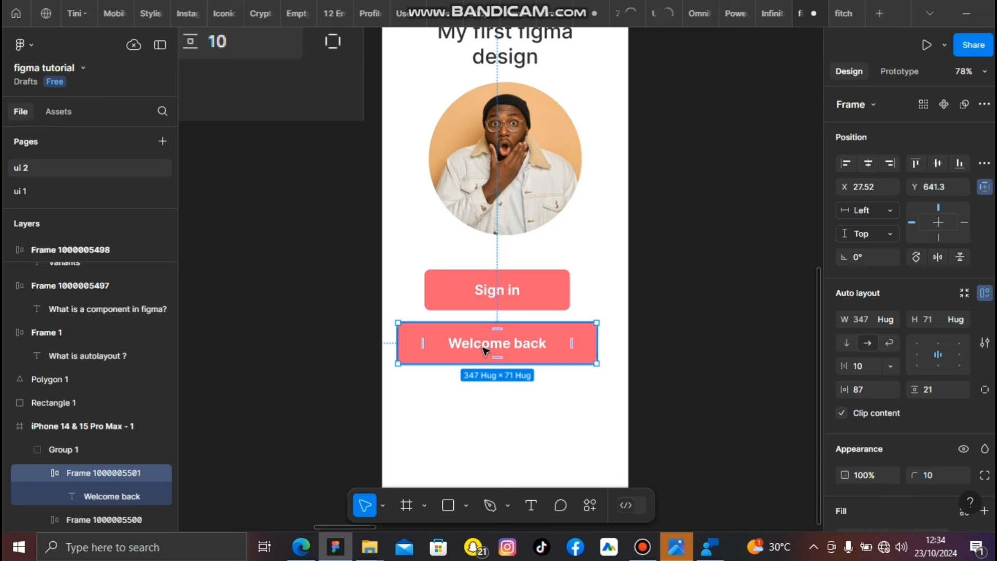
Step: Duplicate the Welcome back button and replace the copy's label with 'ffghfgjijgh'
key(shift+a)
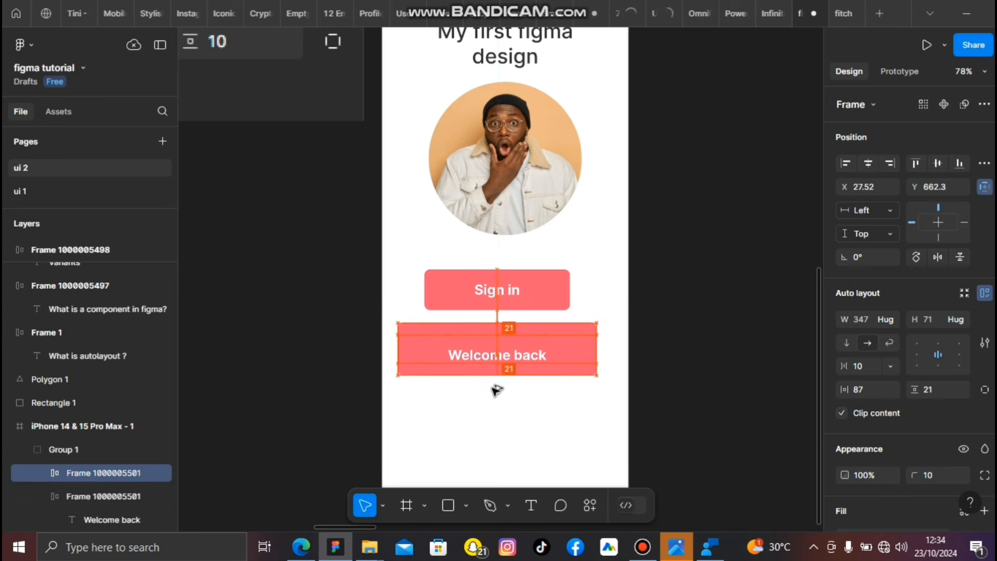
key(ctrl+d)
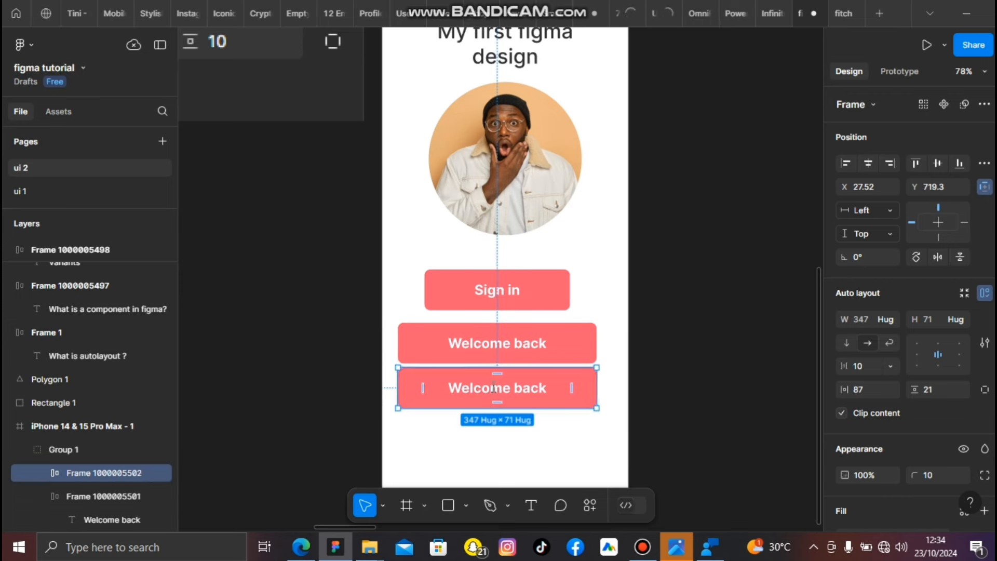
double_click(493, 387)
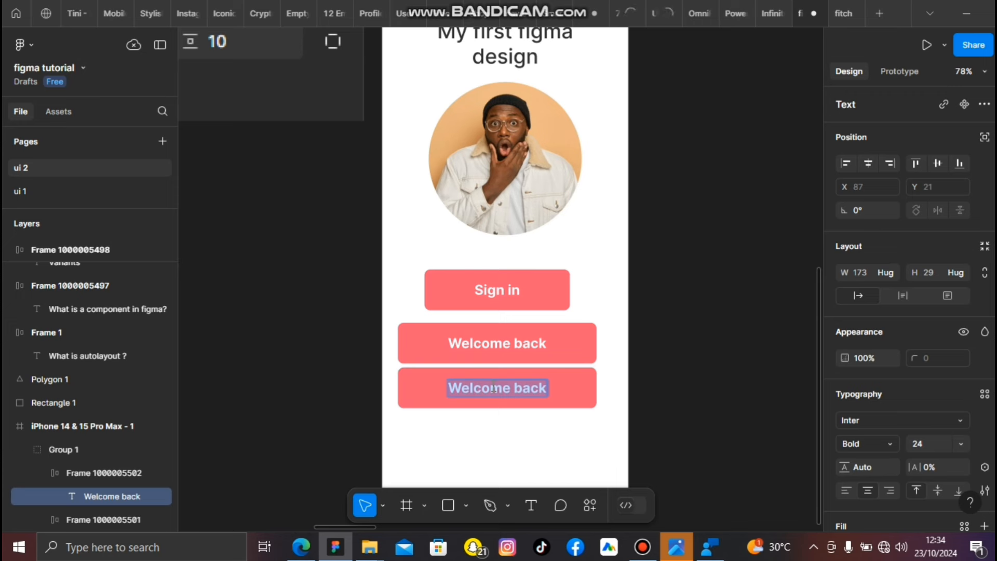
text(ffghfgjijgh)
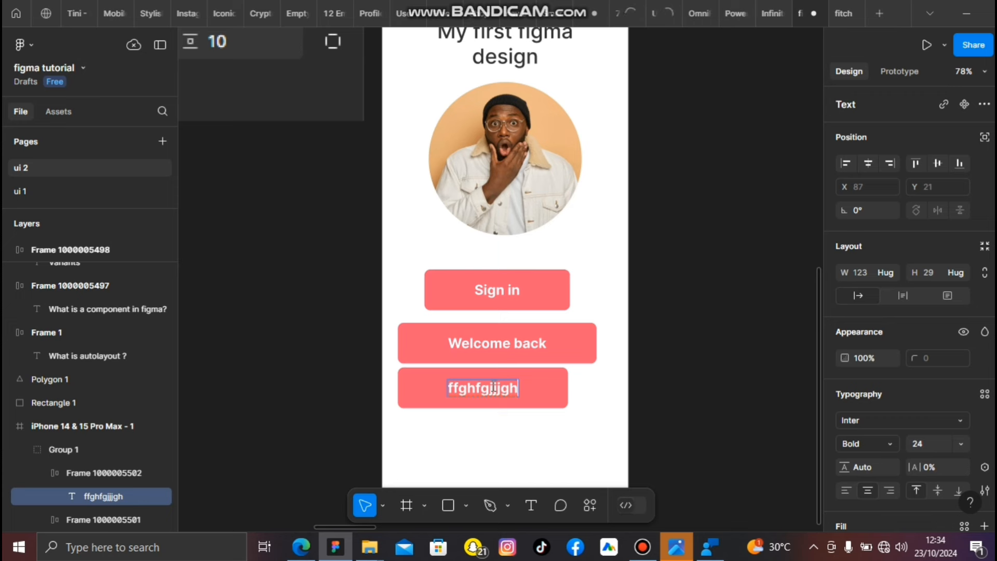
click(540, 337)
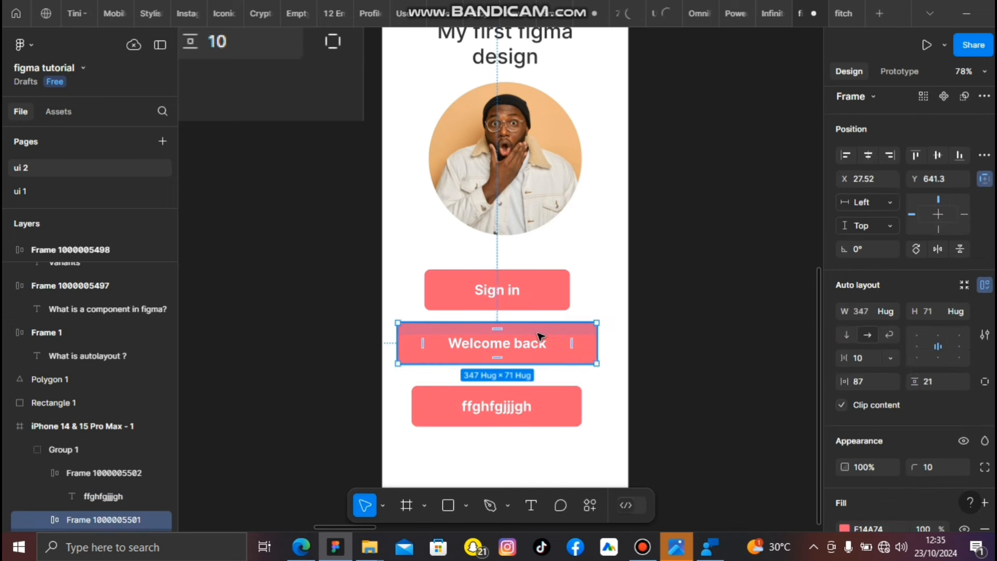
Step: Give the Welcome back button horizontal layout, gap 40, horizontal padding 101 and vertical padding 25
click(868, 341)
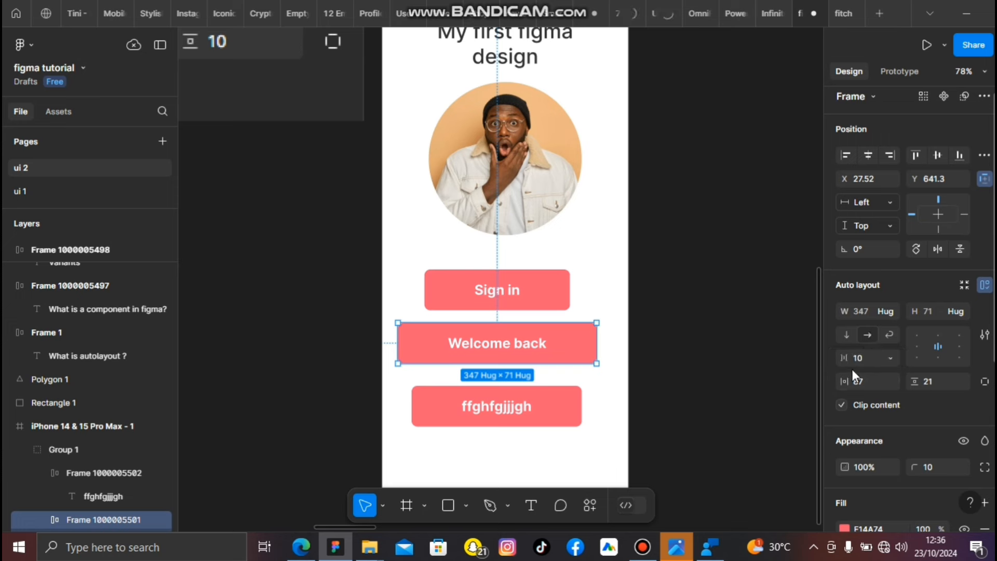
drag(844, 358, 859, 358)
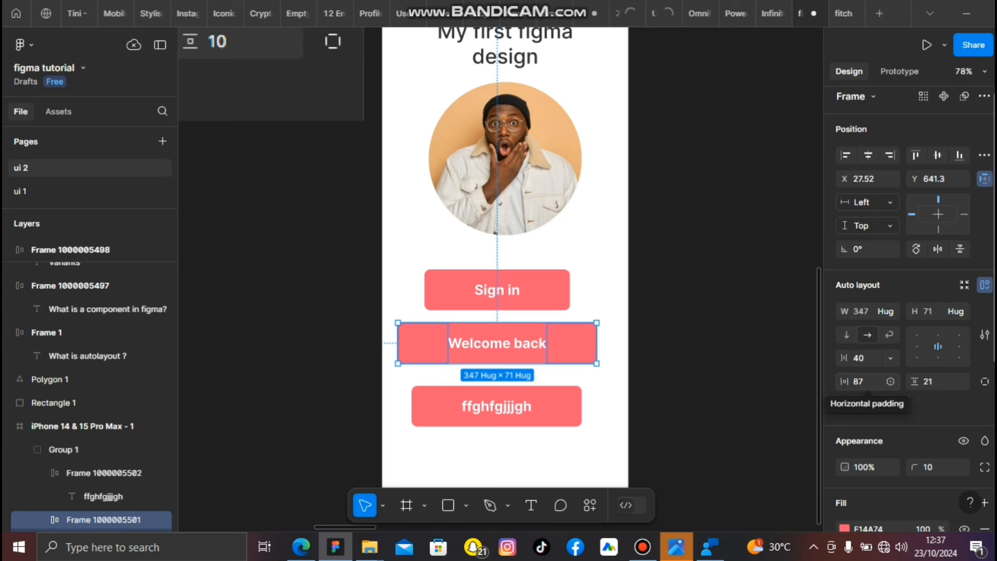
drag(843, 384, 867, 384)
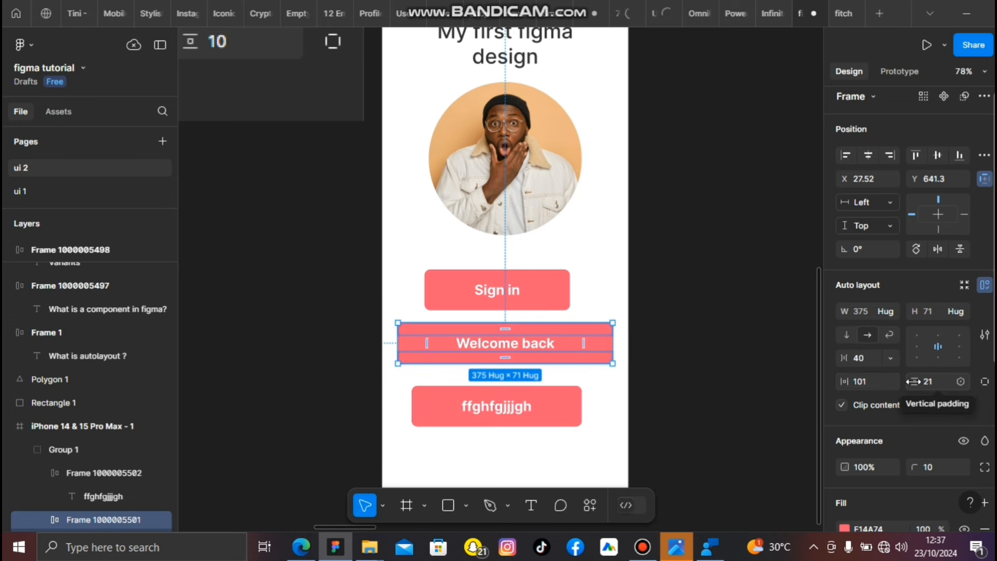
drag(913, 382, 879, 394)
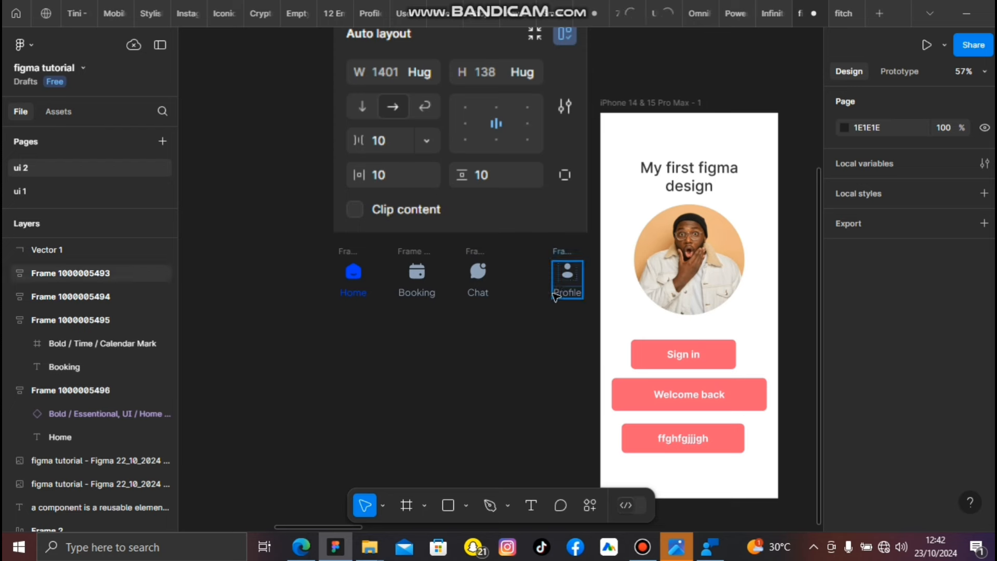
Step: Wrap the Home, Booking, Chat and Profile items in a horizontal auto-layout frame
click(353, 272)
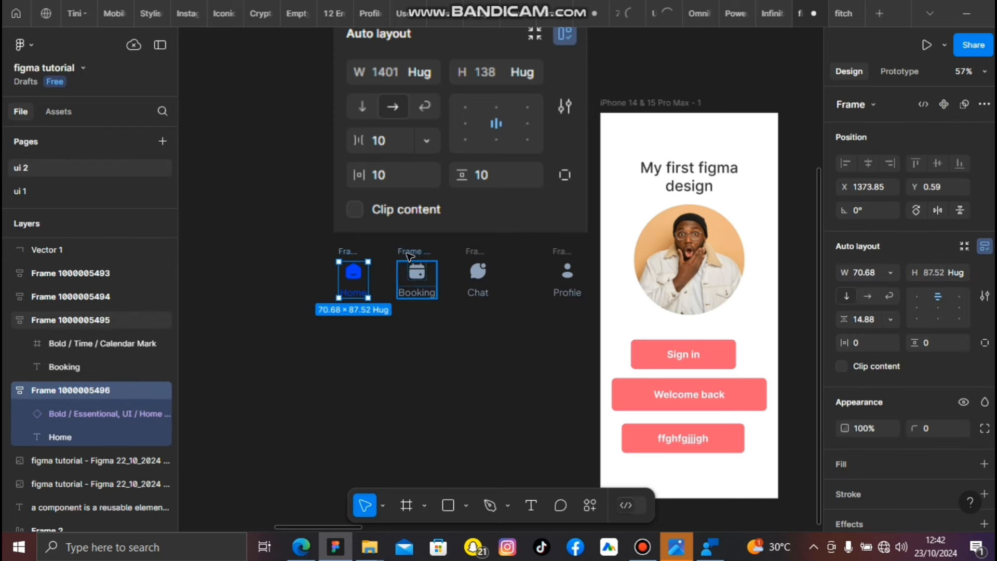
shift+click(410, 254)
shift+click(473, 251)
shift+click(568, 252)
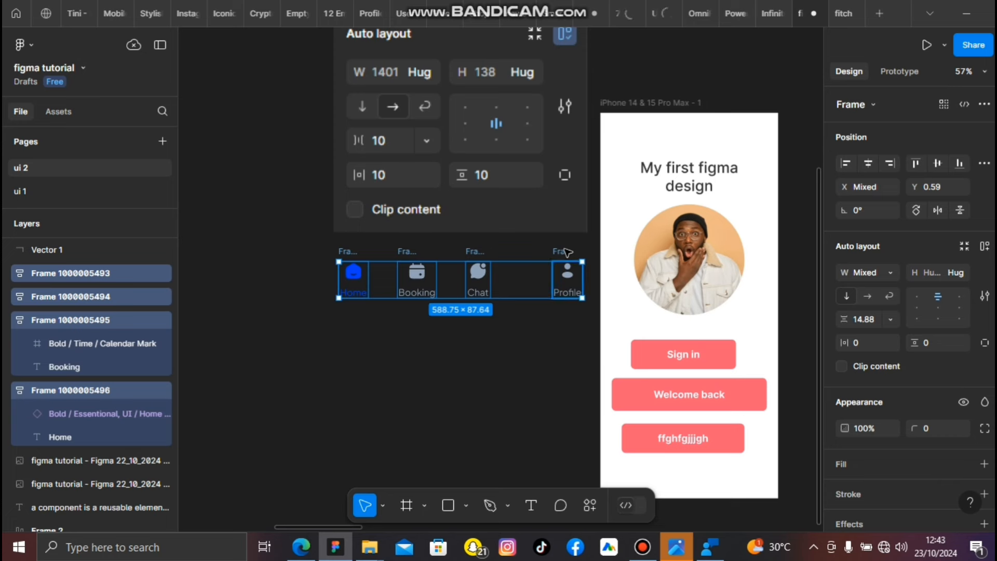
key(shift+a)
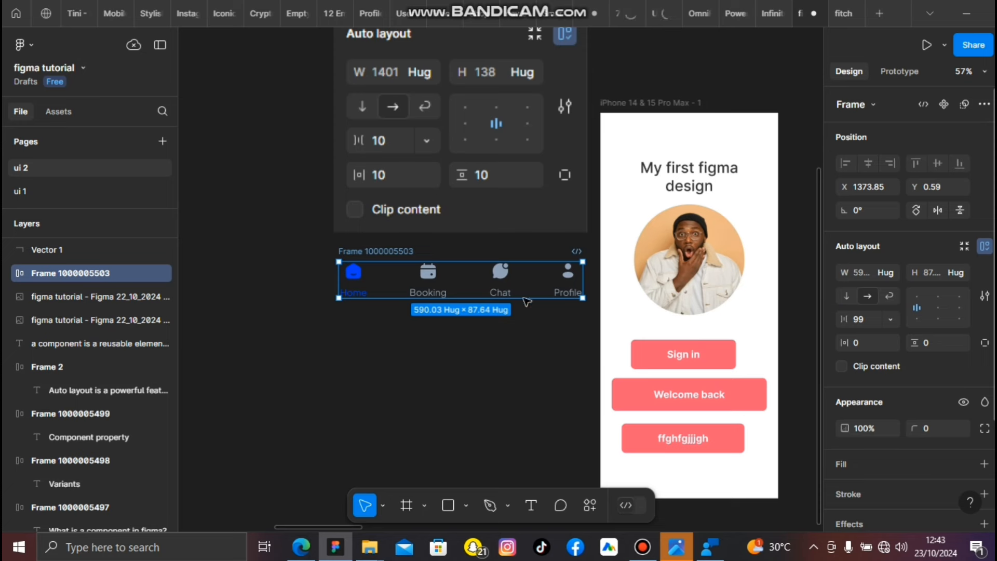
Step: Switch the navigation bar's auto layout direction from horizontal to vertical
click(869, 300)
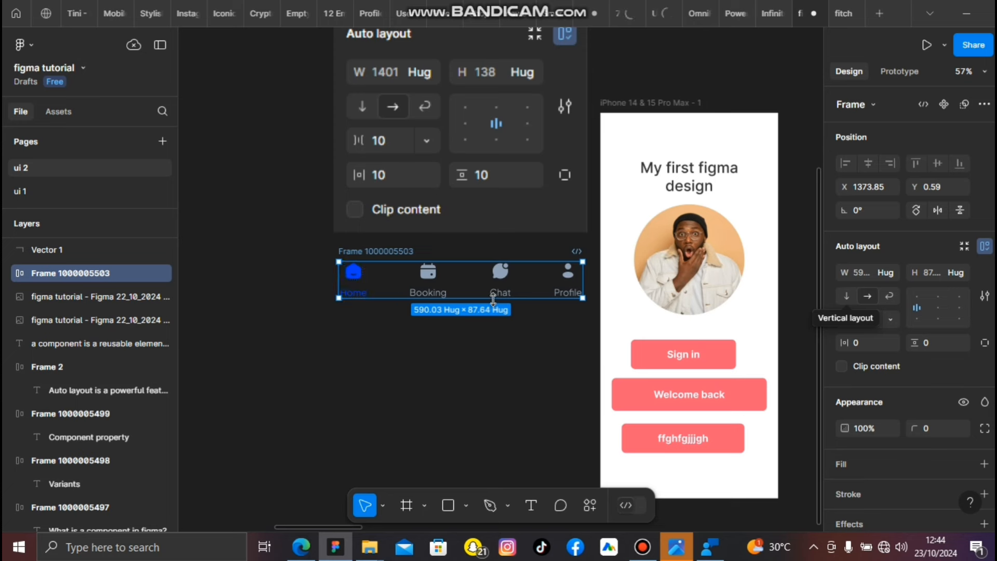
click(845, 295)
scroll(455, 220, down, 3)
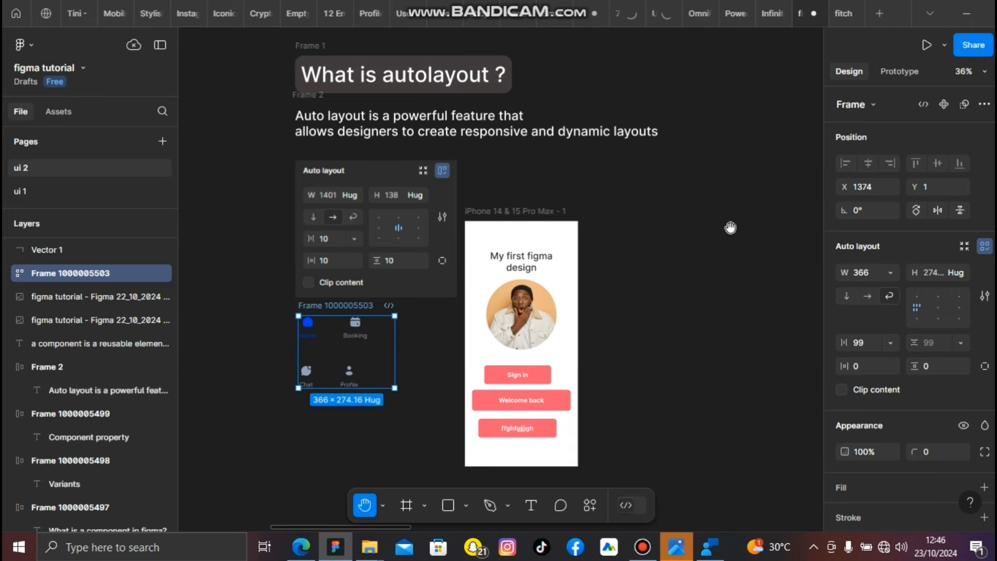
drag(729, 228, 714, 226)
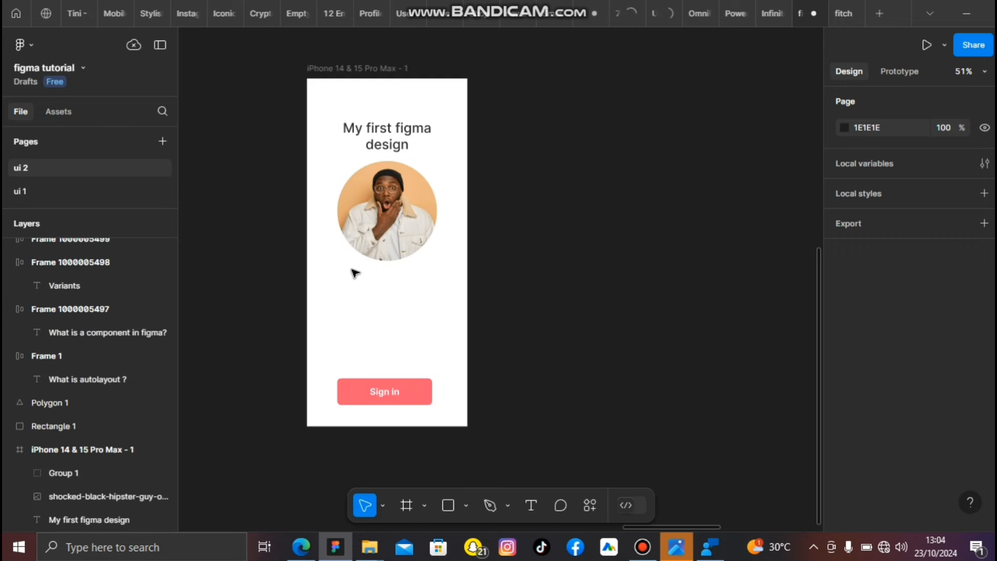
click(362, 329)
scroll(362, 330, down, 3)
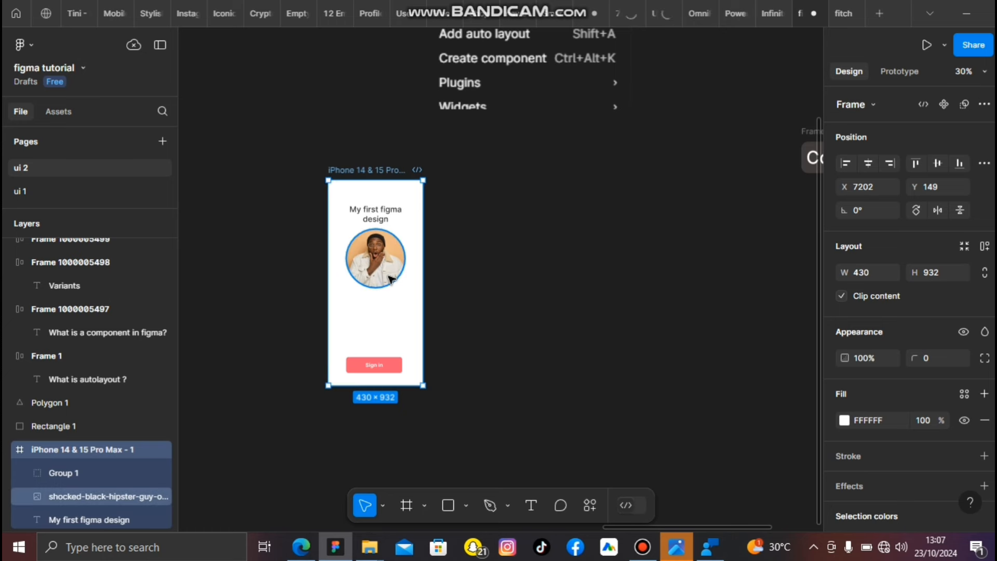
key(ctrl+d)
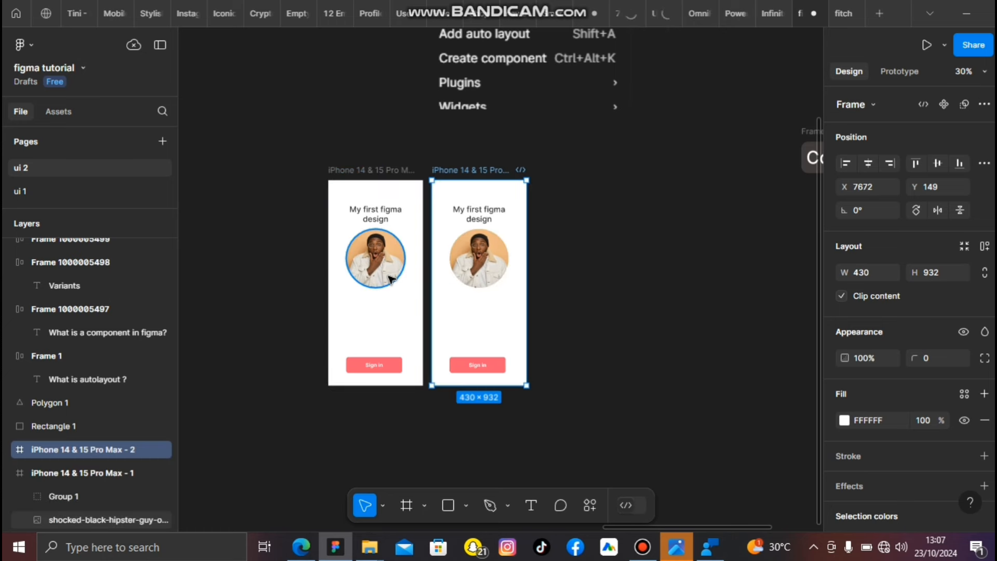
key(ctrl+d)
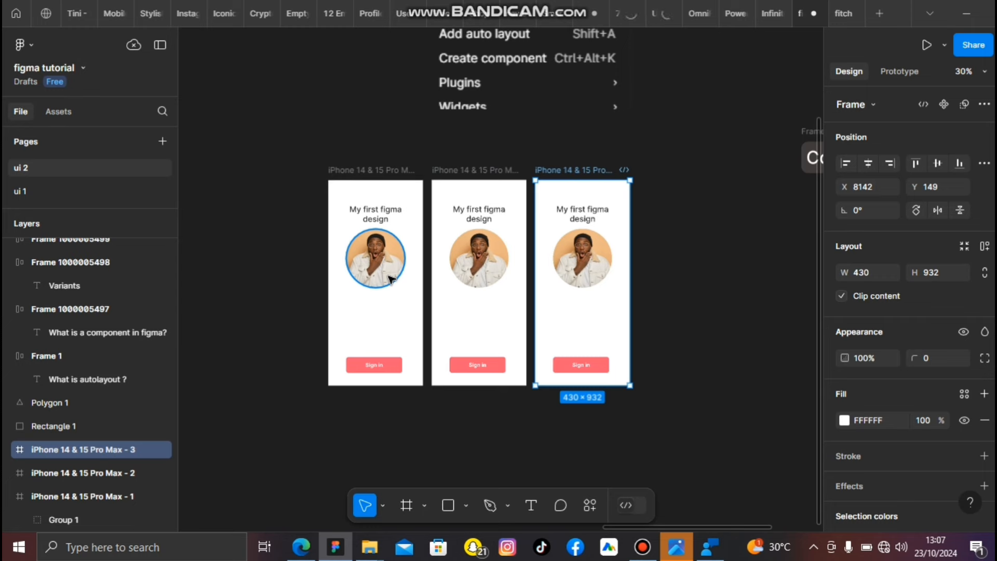
key(ctrl+d)
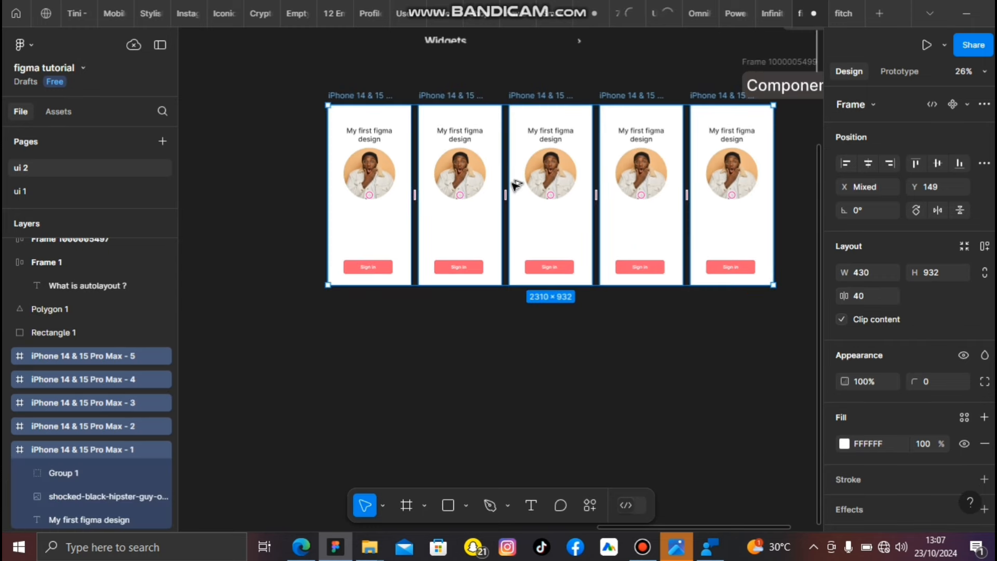
drag(515, 184, 516, 378)
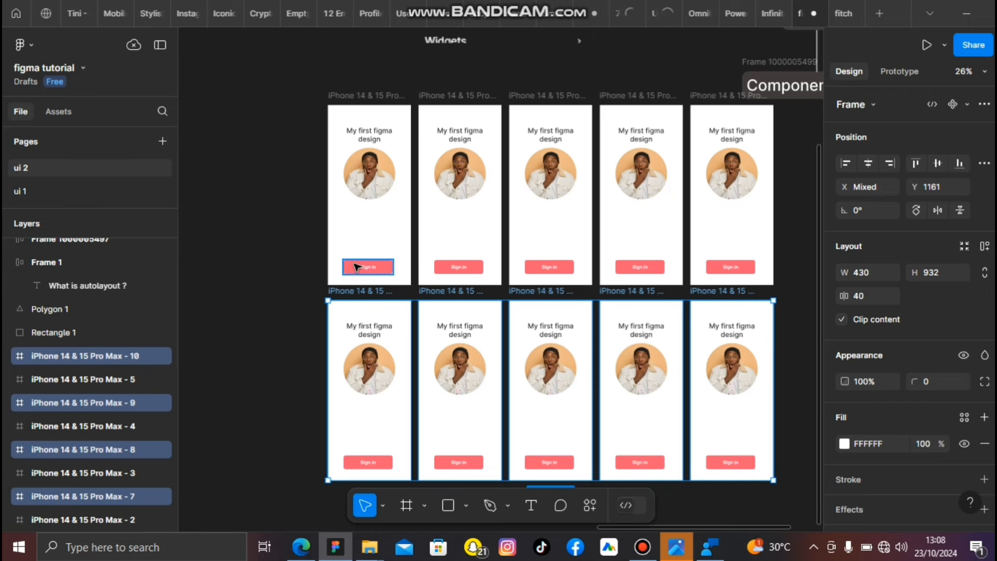
key(Escape)
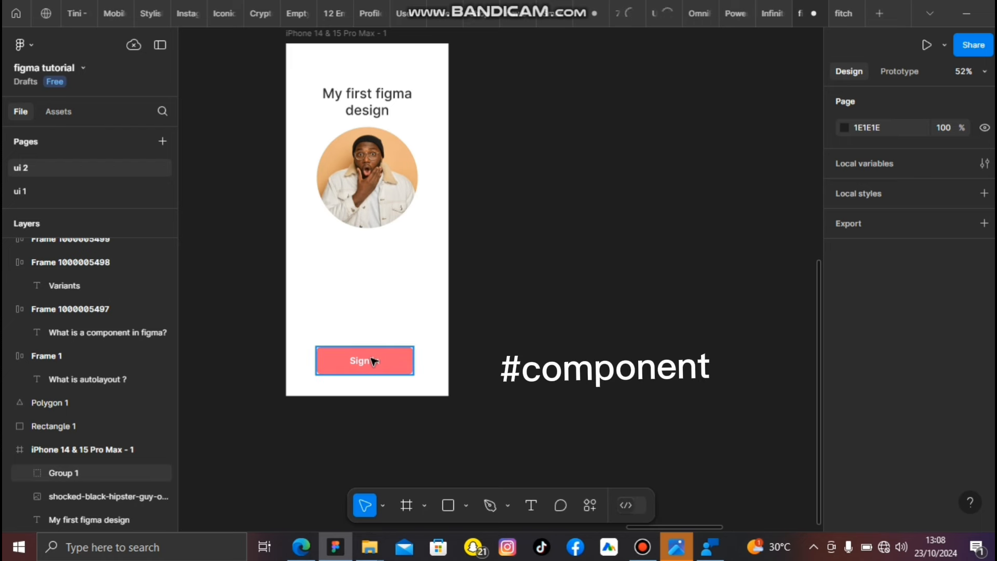
Step: Create a component from the Sign in button group using the right-click menu
click(370, 373)
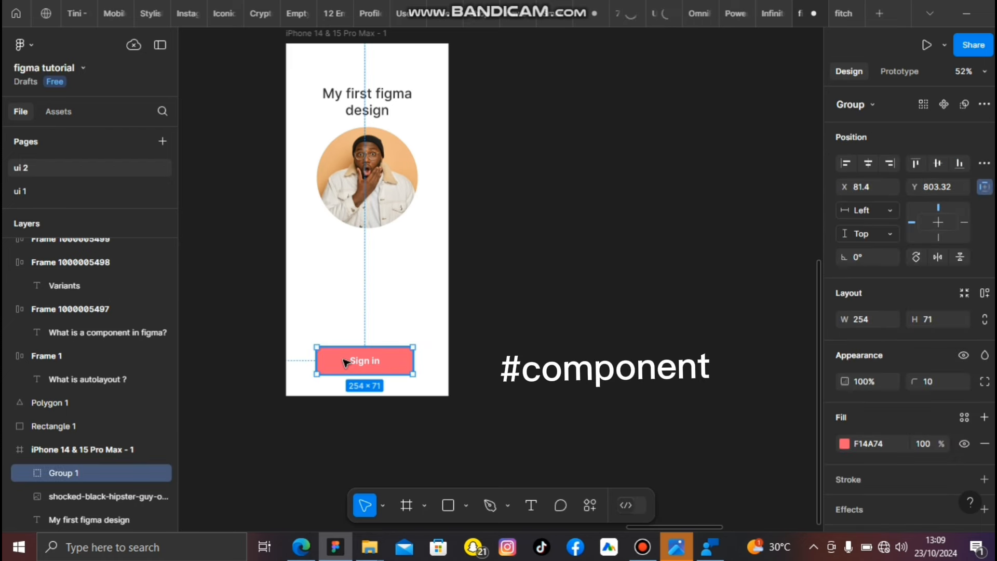
right_click(345, 362)
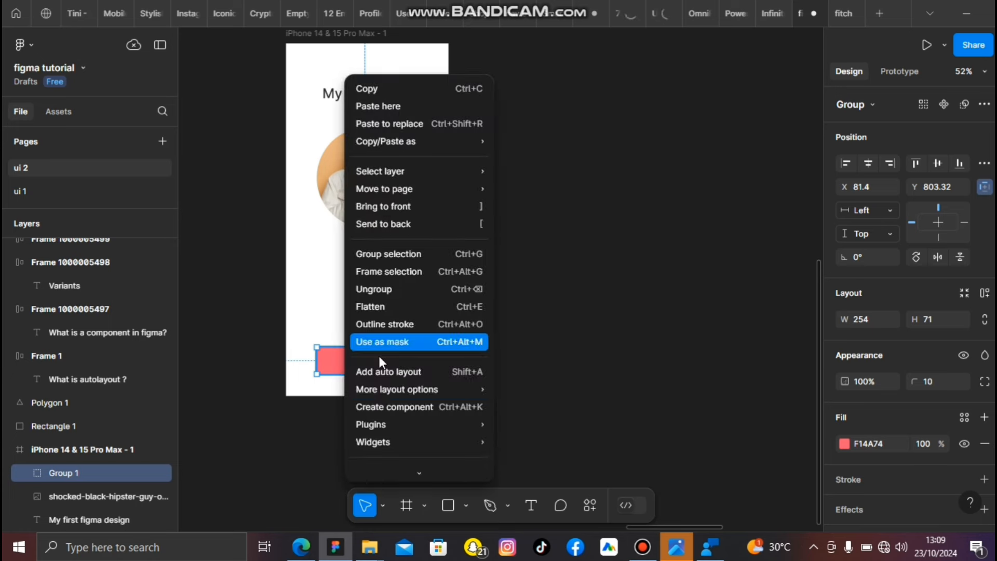
mouse_move(400, 423)
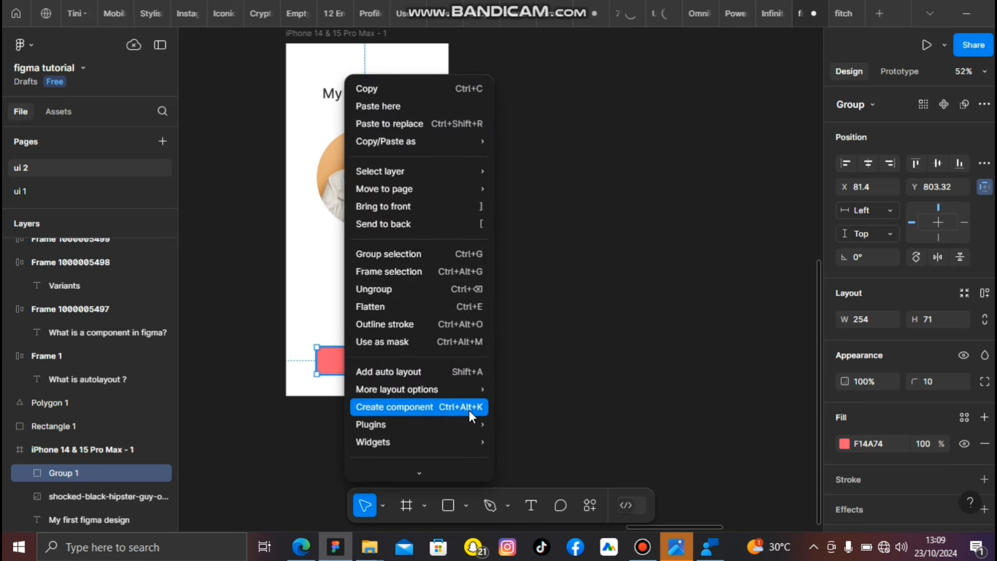
click(372, 407)
scroll(407, 352, up, 5)
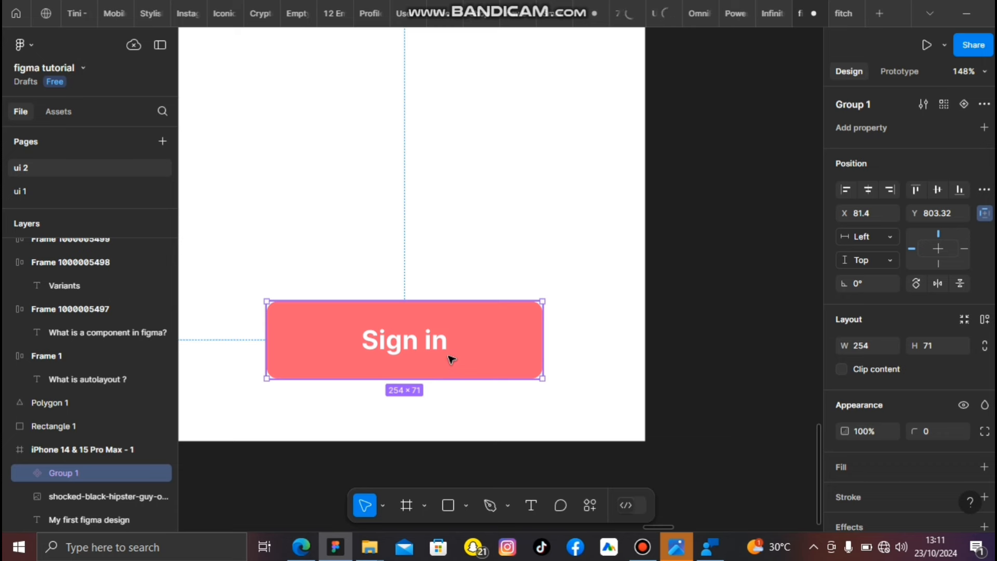
Step: Place Sign in instances outside the phone frame and duplicate them into two columns of five
scroll(451, 359, down, 5)
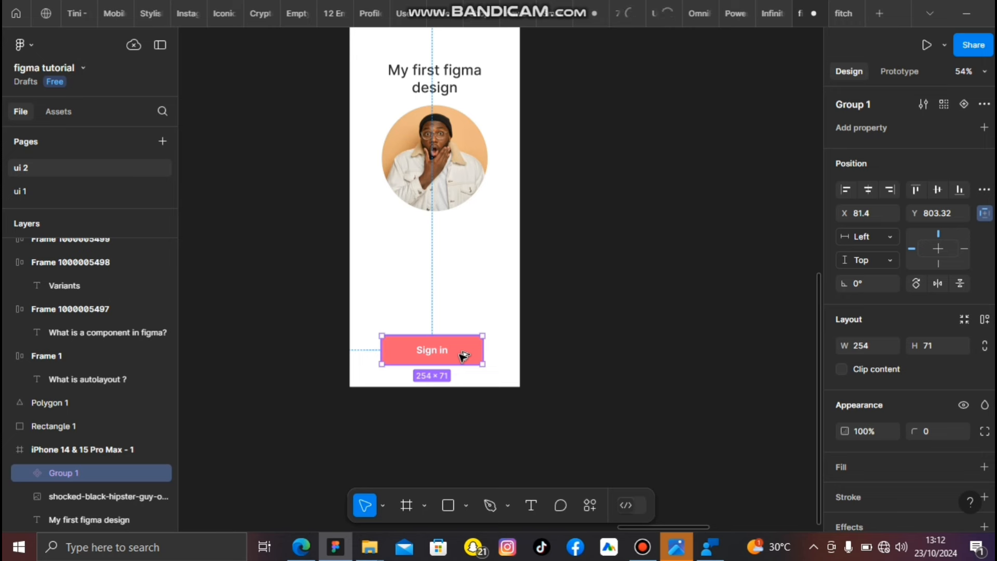
key(ctrl+v)
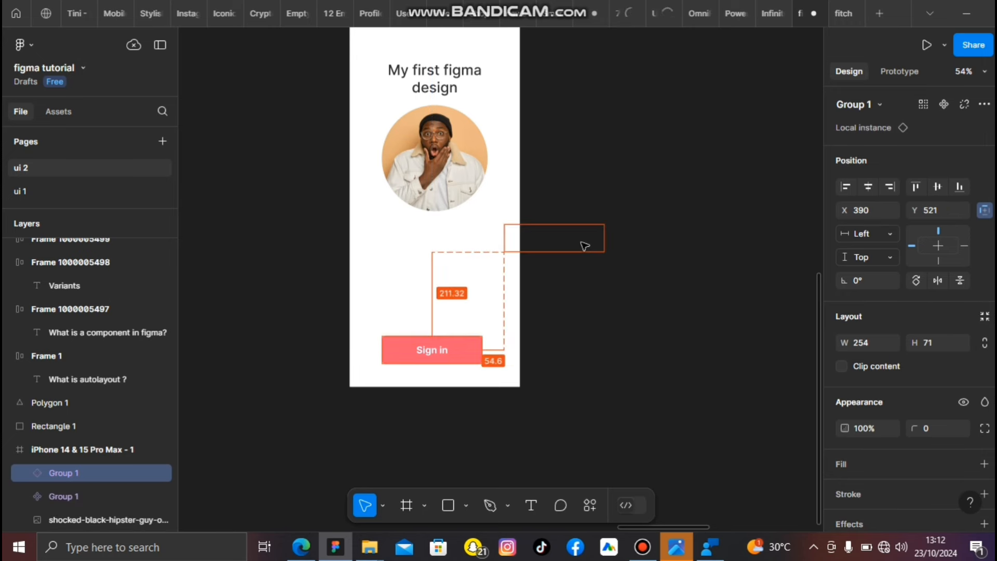
drag(585, 246, 584, 242)
drag(584, 241, 580, 278)
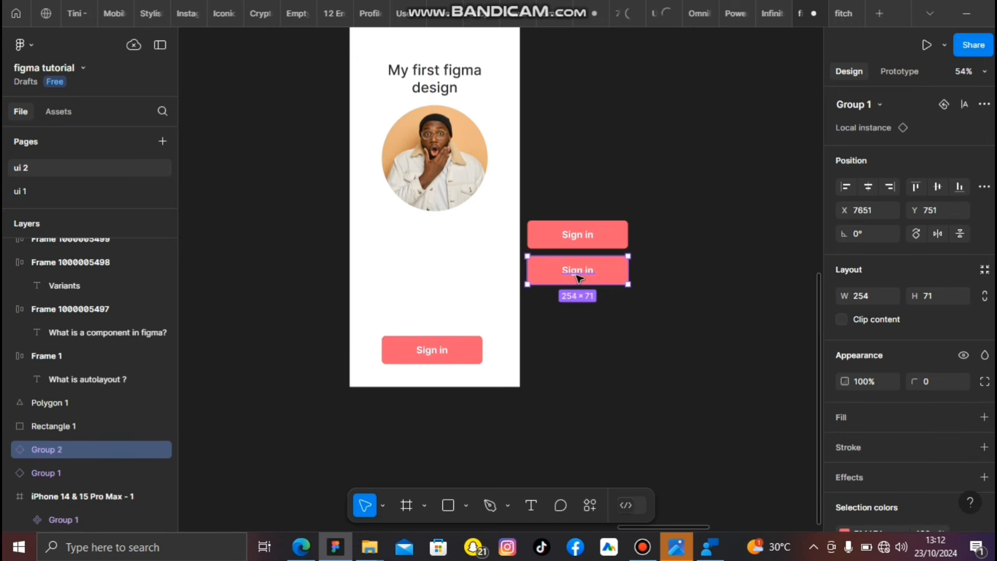
key(ctrl+d)
key(ctrl+d)
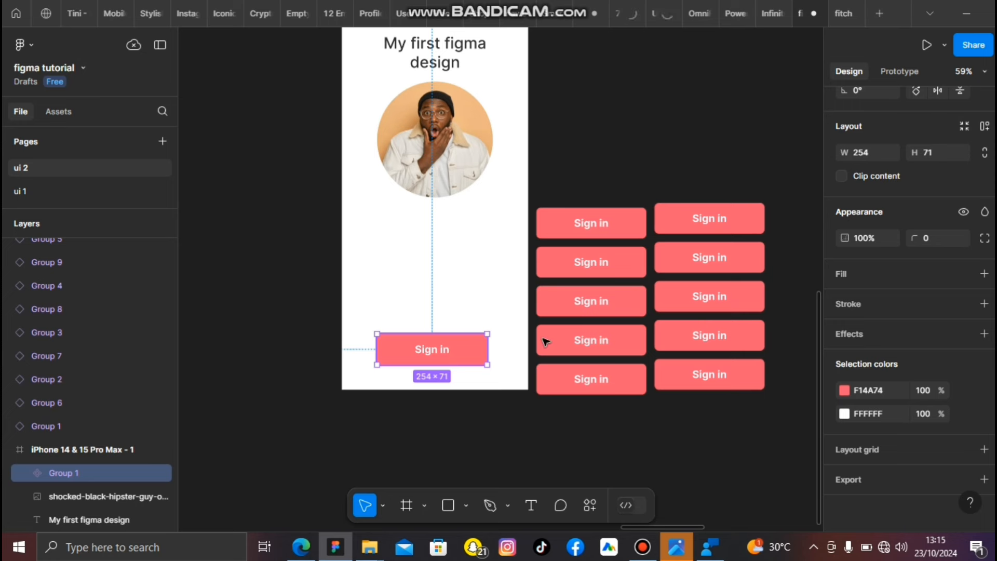
click(844, 390)
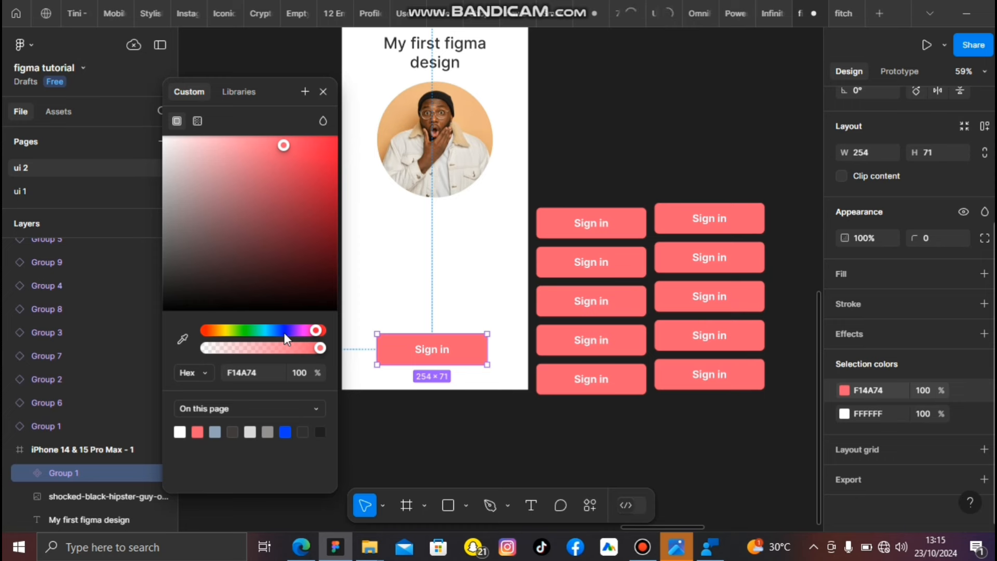
Step: Change the main Sign in component's fill from coral F14A74 to blue 504AF1
click(283, 332)
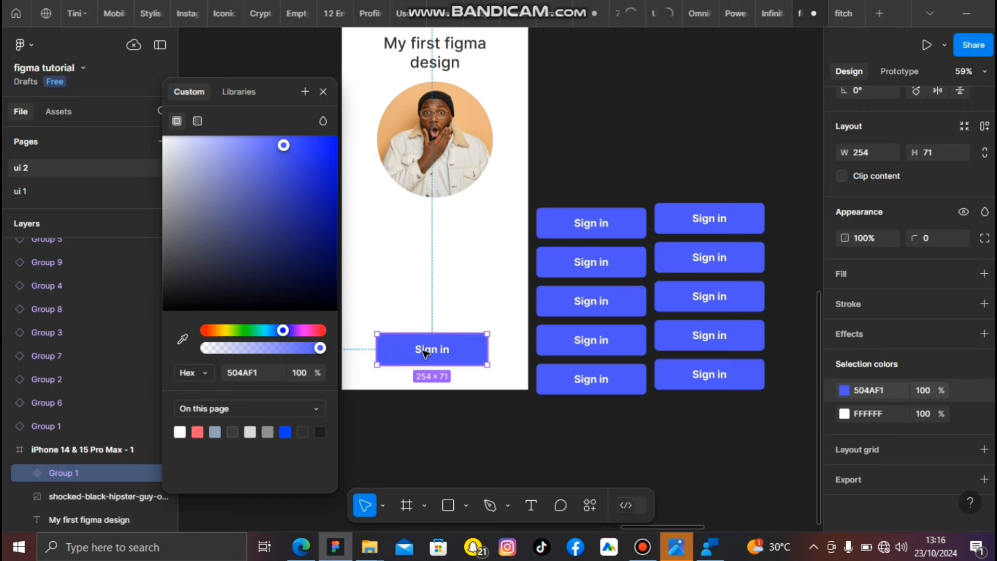
key(Escape)
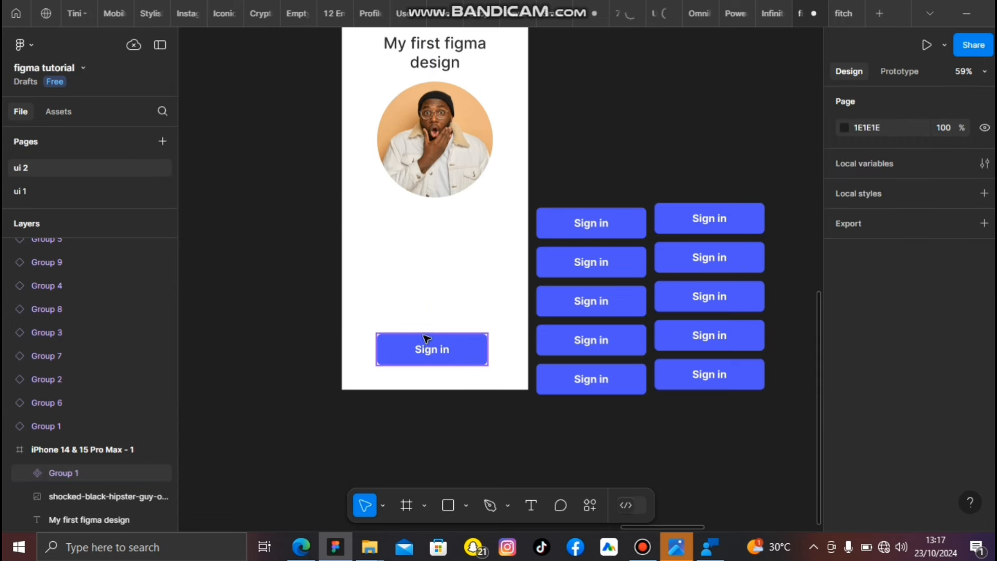
click(427, 338)
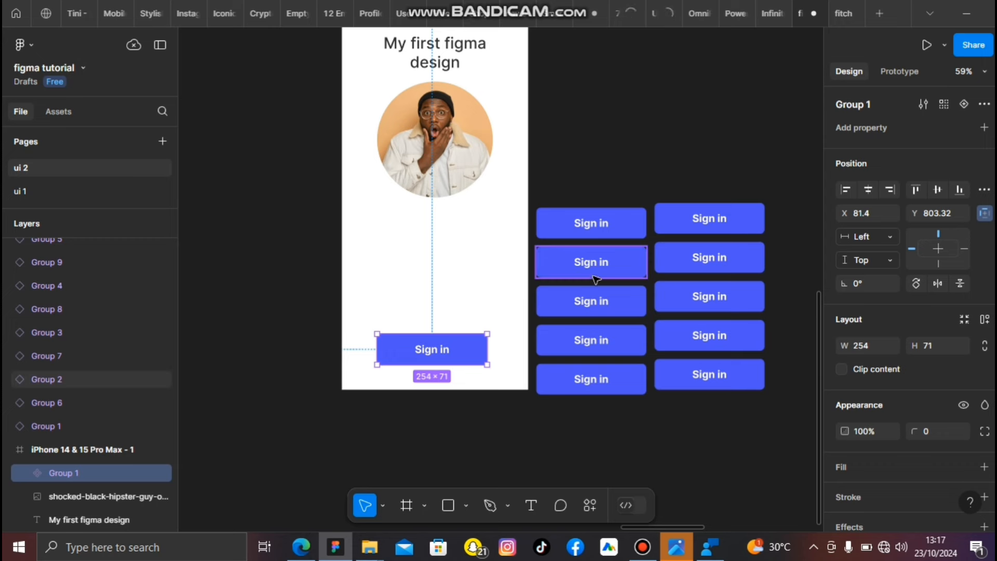
Step: Give the top-right Sign in instance a dark navy 090830 fill
scroll(596, 279, up, 2)
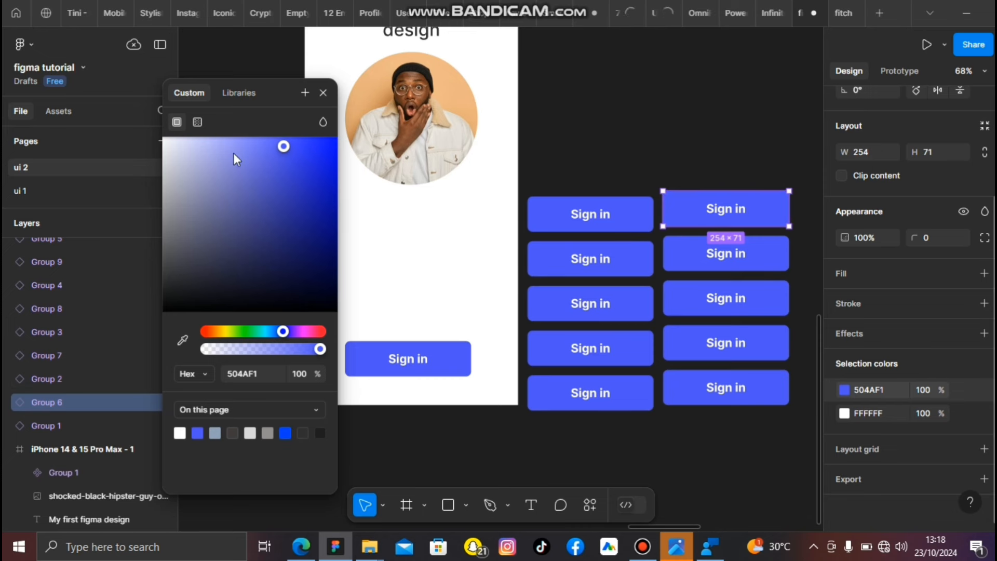
click(308, 280)
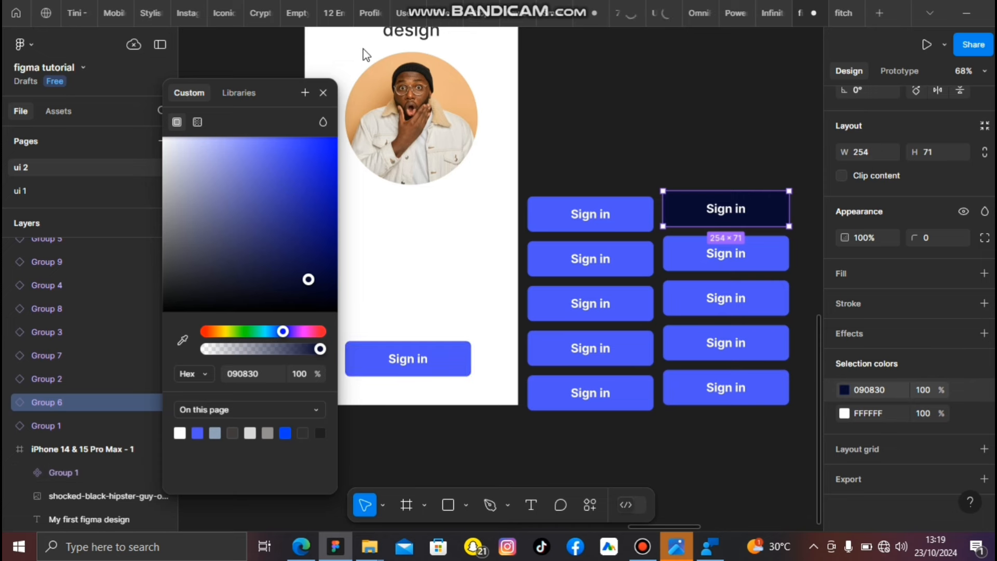
click(322, 91)
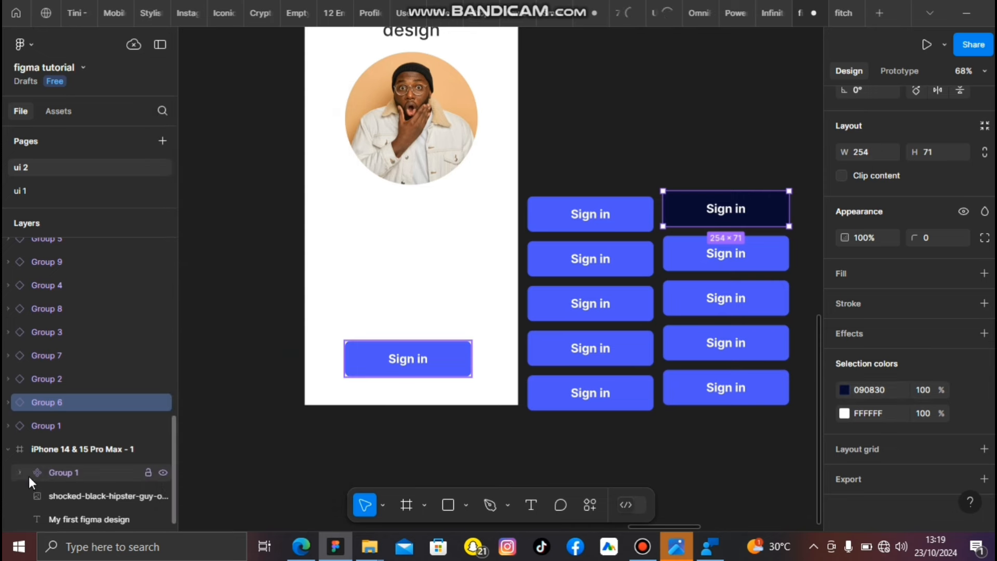
Step: Rename the main Sign in component's layer to 'master component'
click(68, 472)
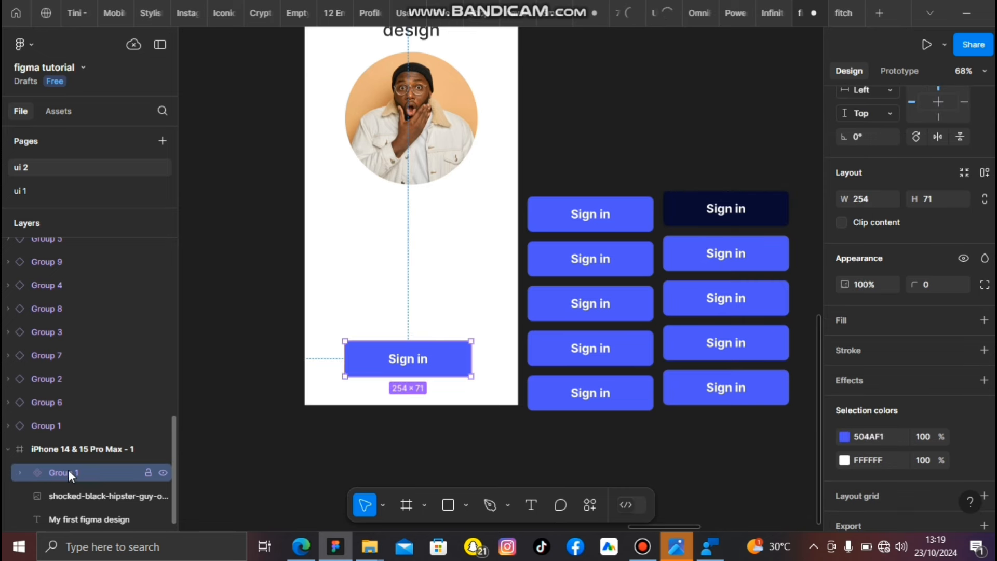
double_click(67, 471)
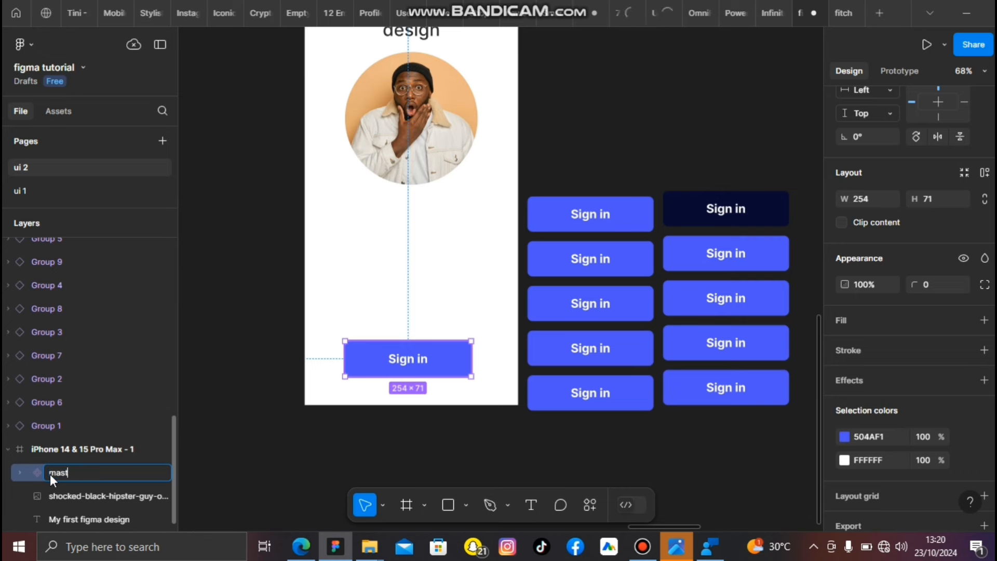
text(master component)
key(Escape)
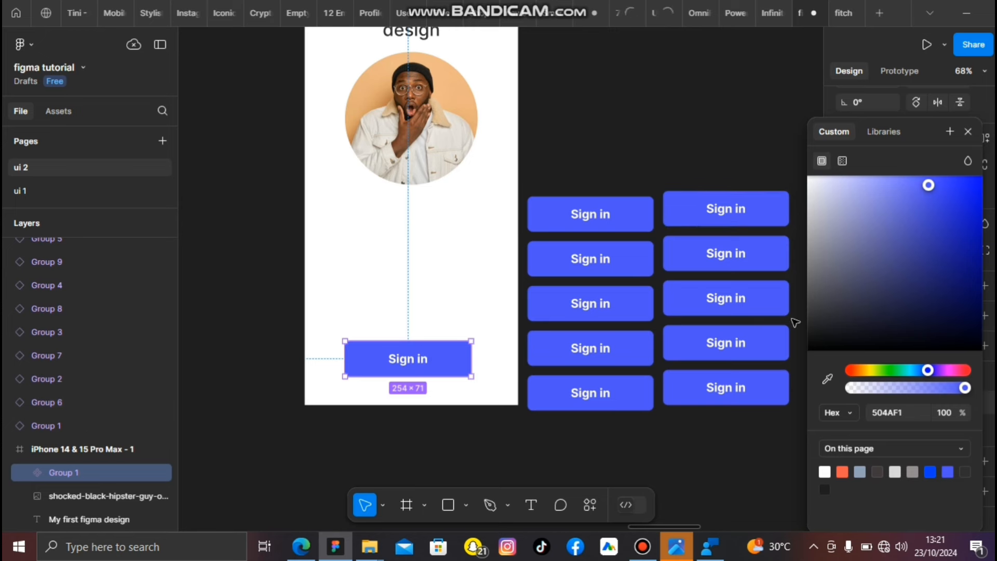
Step: Restore the coral F14A74 fill, relabel the main button 'welcome back', and raise one copy
click(961, 370)
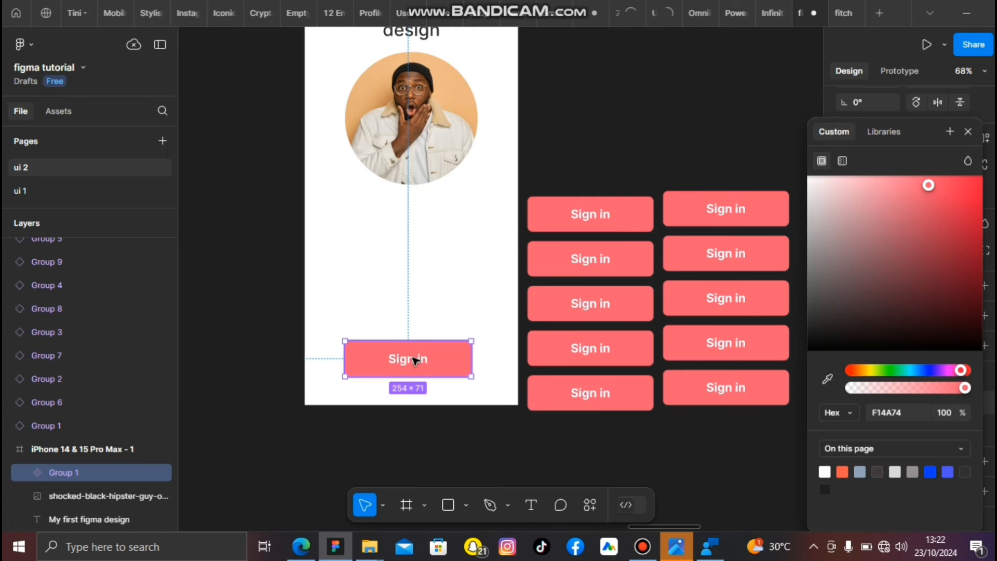
double_click(416, 360)
text(w)
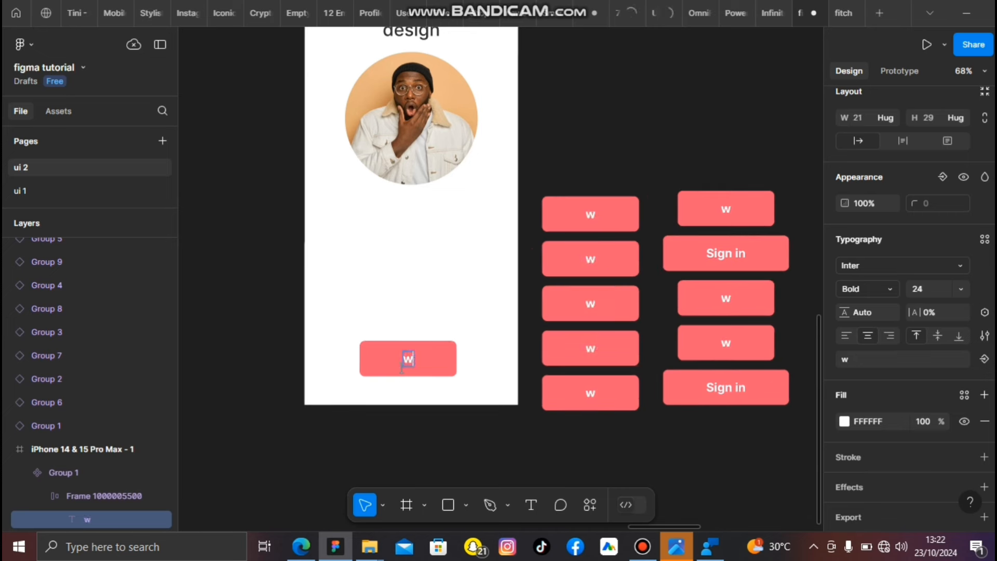
text(elcome)
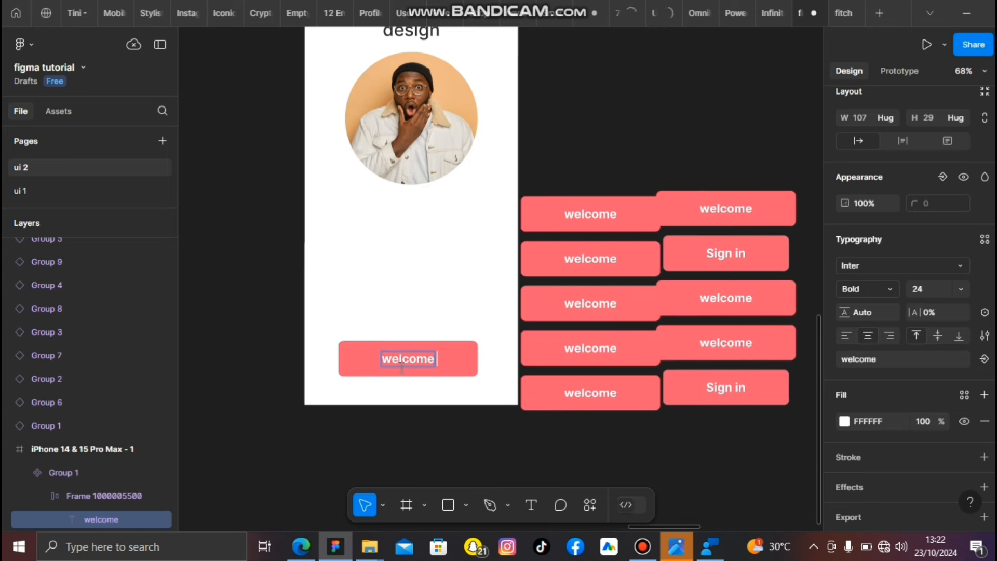
text( back)
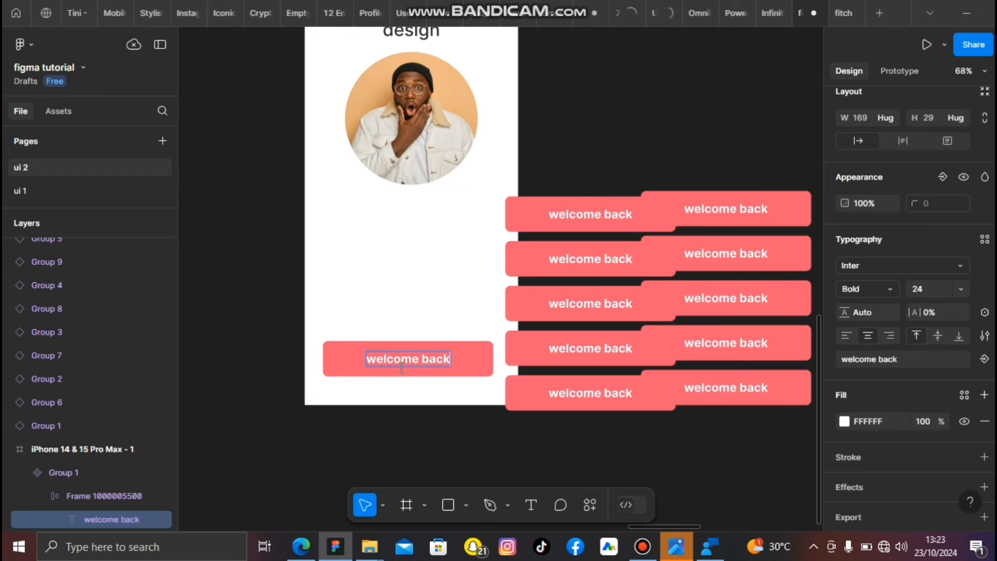
drag(723, 207, 723, 79)
Step: Pan and zoom the canvas to the empty area beside the Variants notes
scroll(581, 418, up, 10)
scroll(581, 418, right, 4)
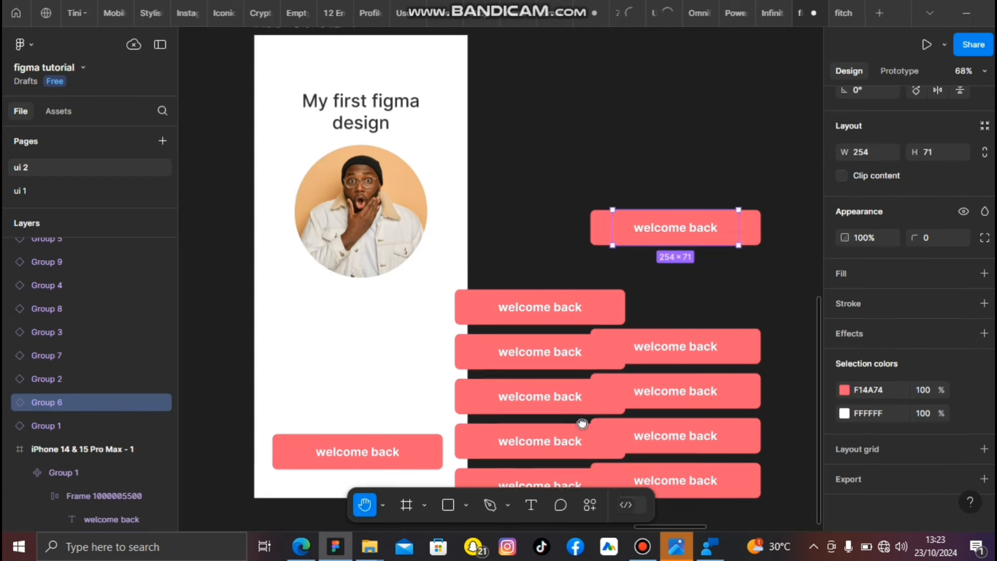
scroll(458, 408, down, 10)
scroll(458, 408, right, 8)
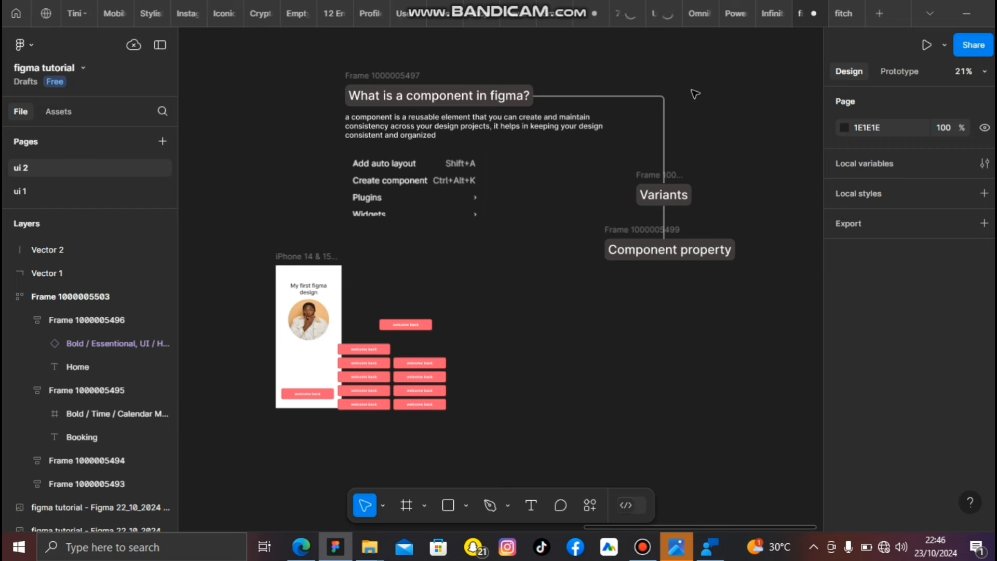
scroll(566, 196, up, 3)
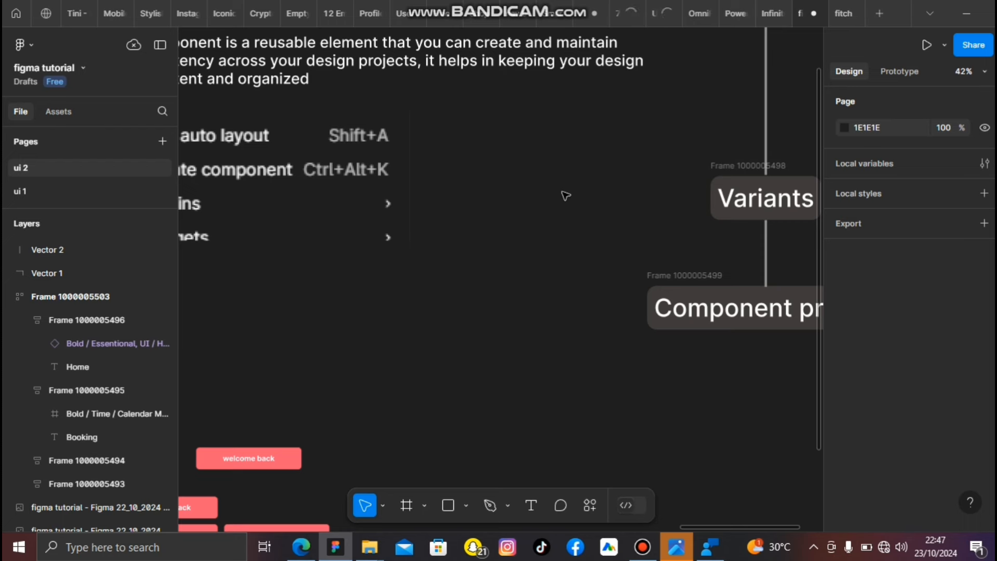
Step: Add a 'Login' text on the empty canvas with font size 40
key(t)
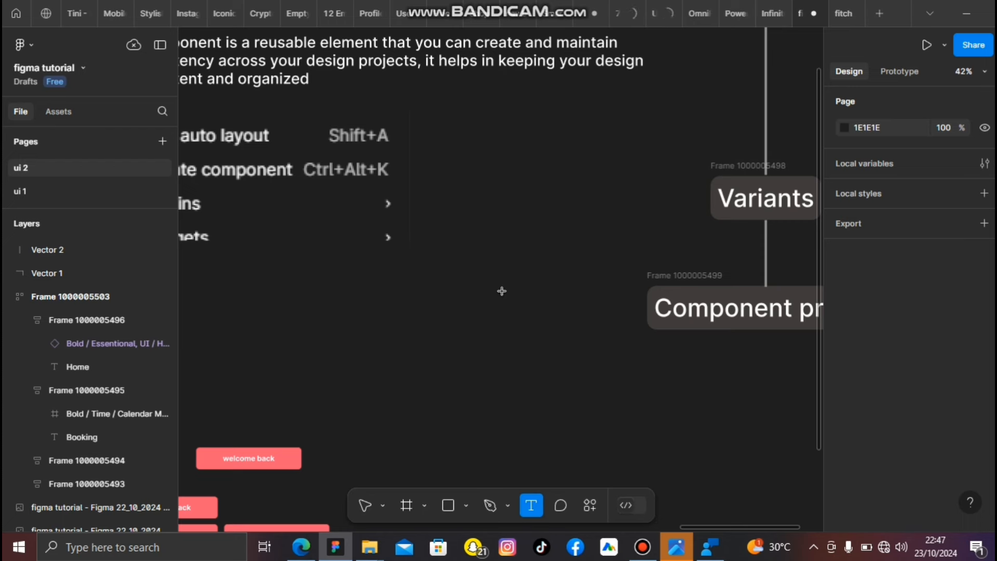
click(501, 290)
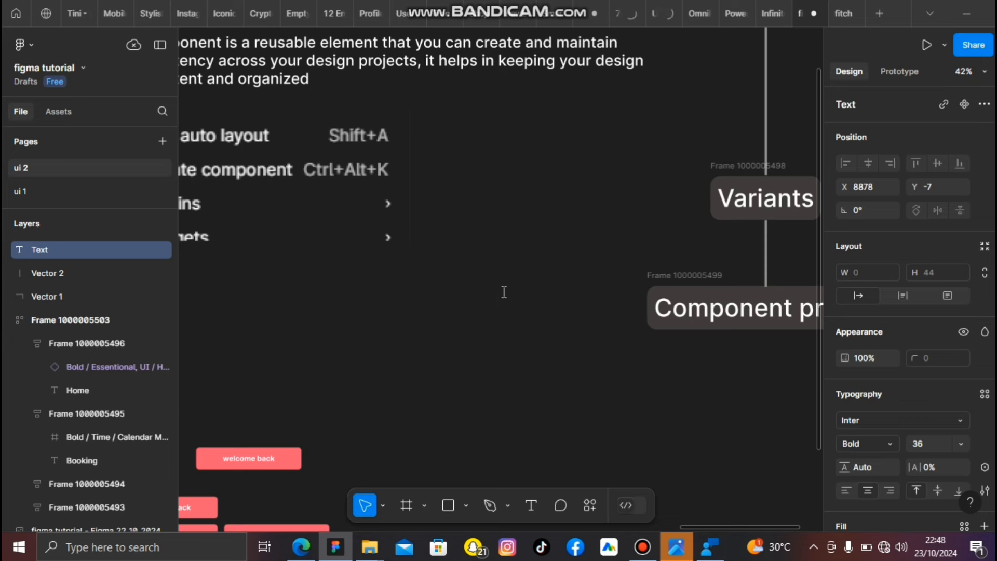
text(Login)
click(960, 274)
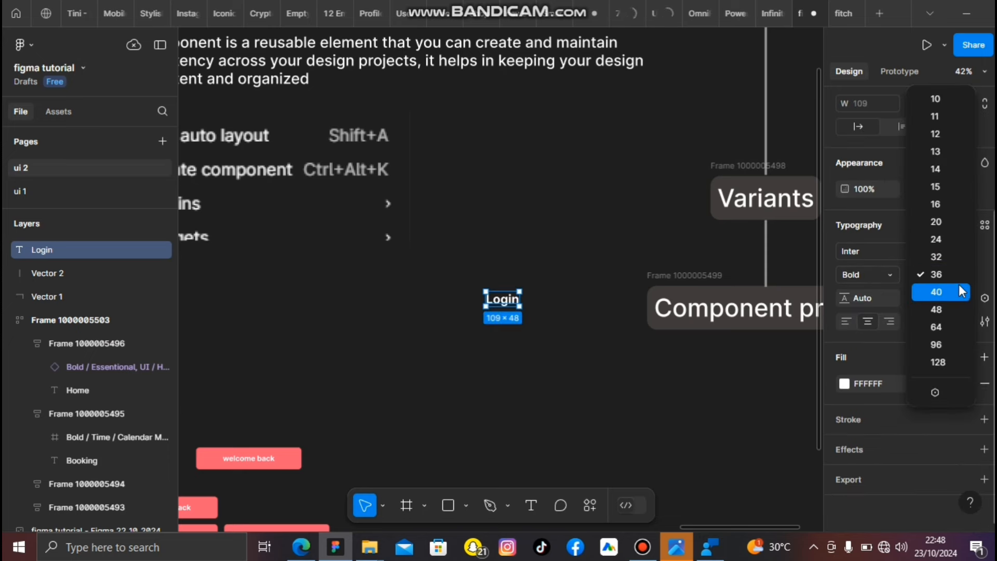
click(959, 290)
scroll(504, 306, up, 3)
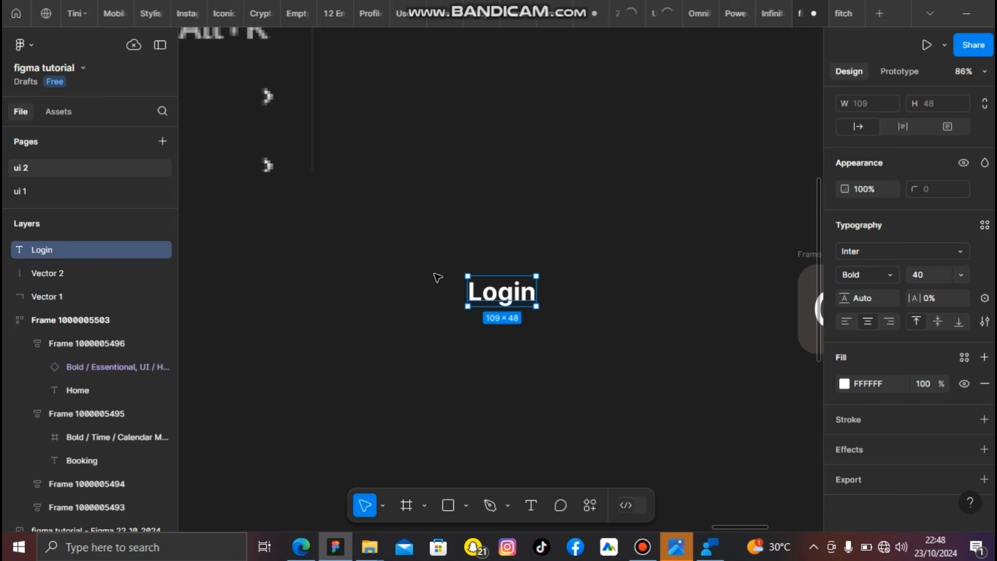
Step: Wrap the Login text in an auto layout frame with a purple B260F1 fill
key(shift+a)
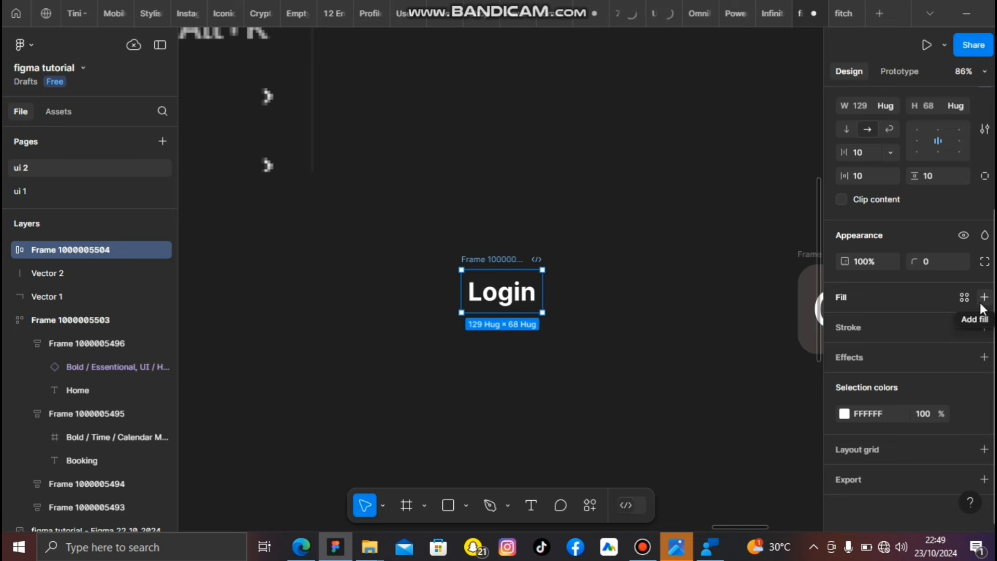
click(984, 296)
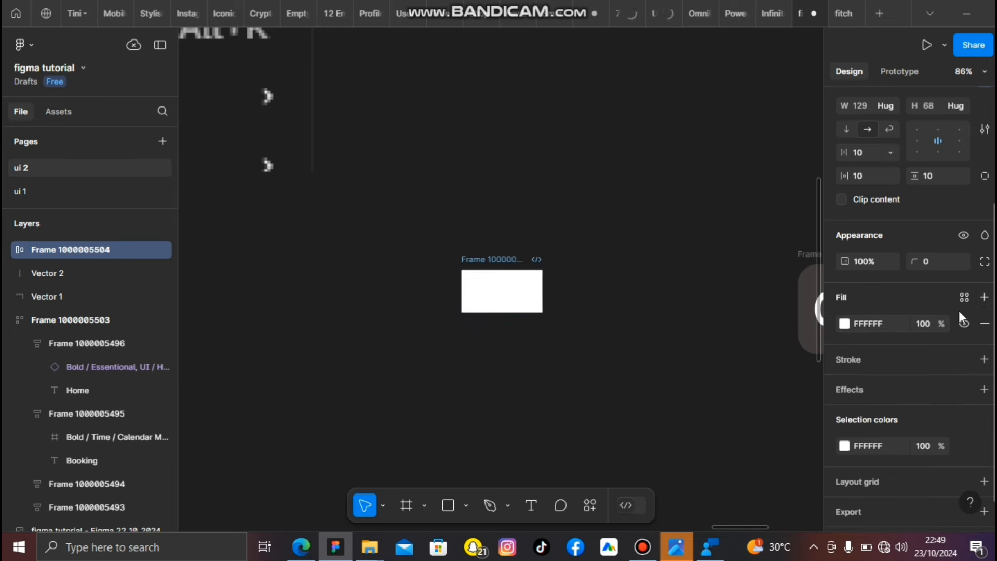
click(844, 322)
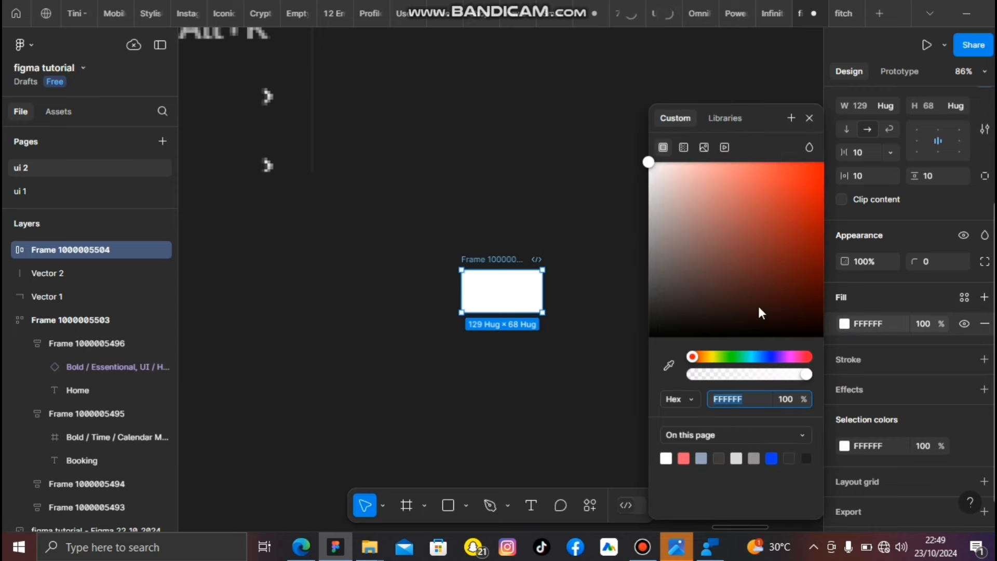
click(779, 356)
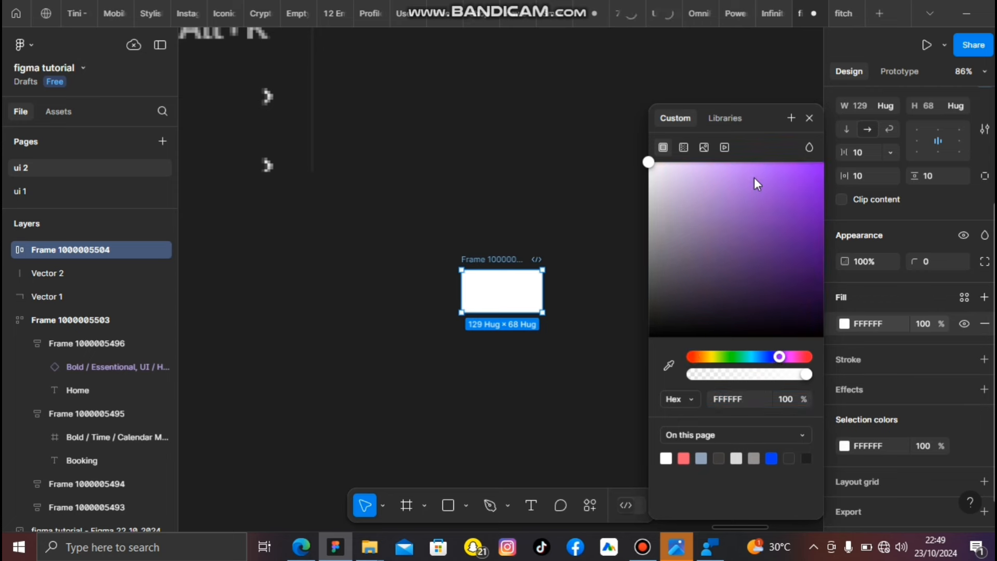
click(754, 171)
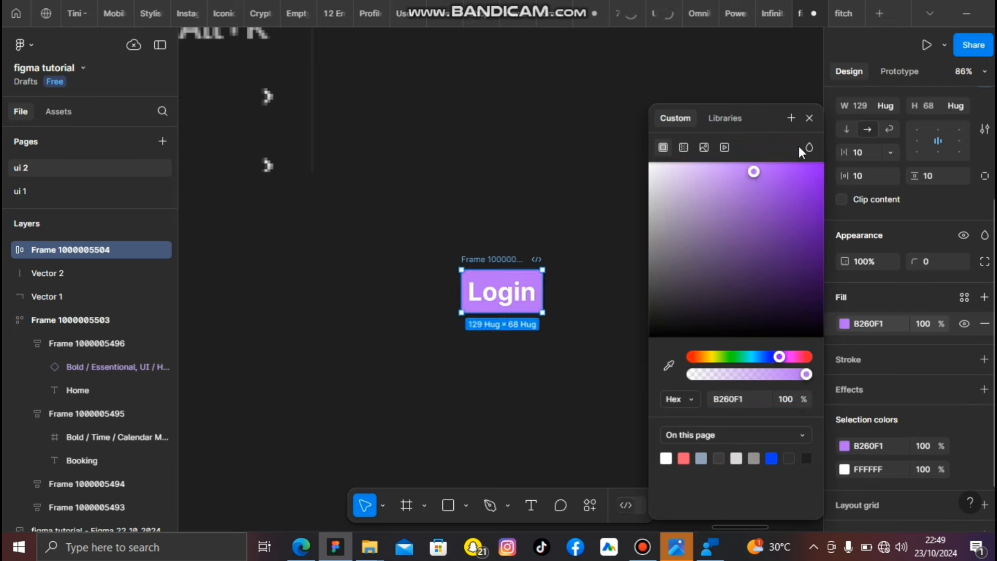
click(805, 119)
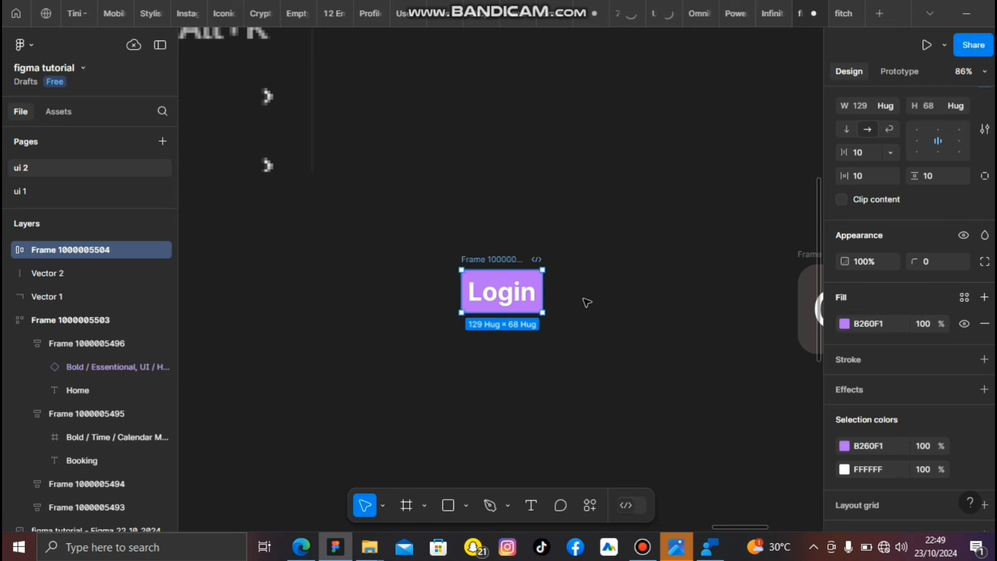
Step: Widen the frame's horizontal padding, round corners to 15, and name it 'button'
scroll(846, 341, up, 3)
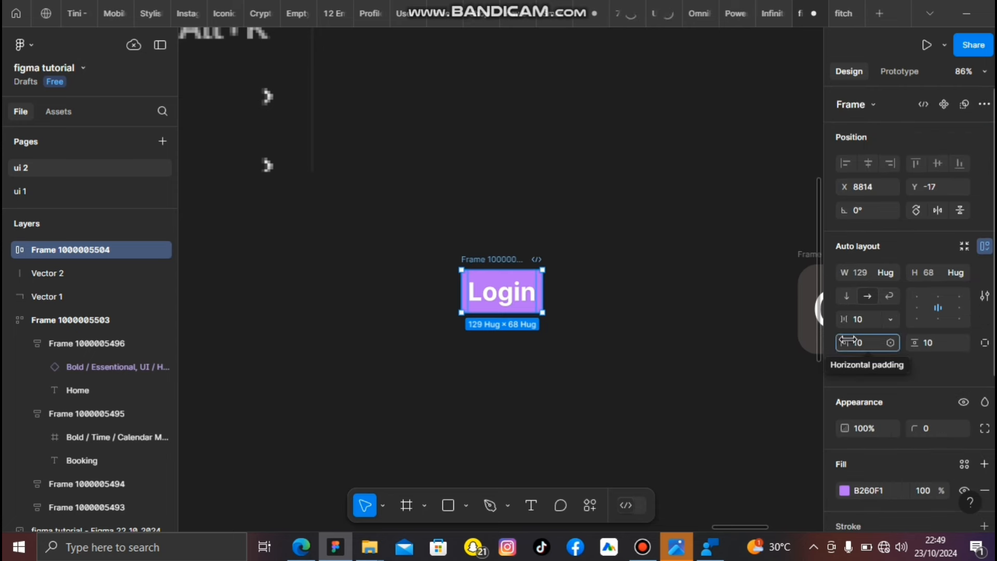
drag(846, 341, 866, 341)
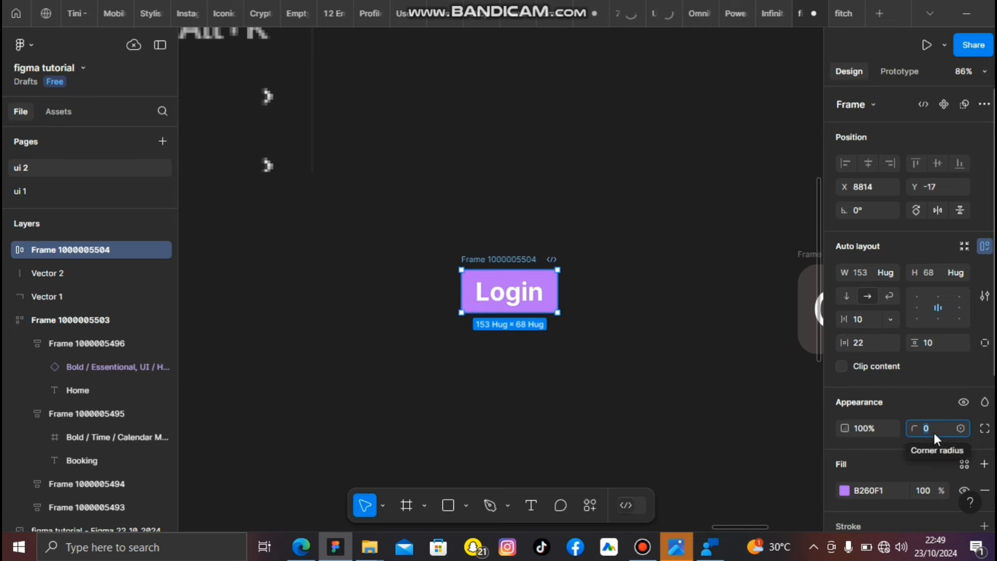
text(15)
key(Return)
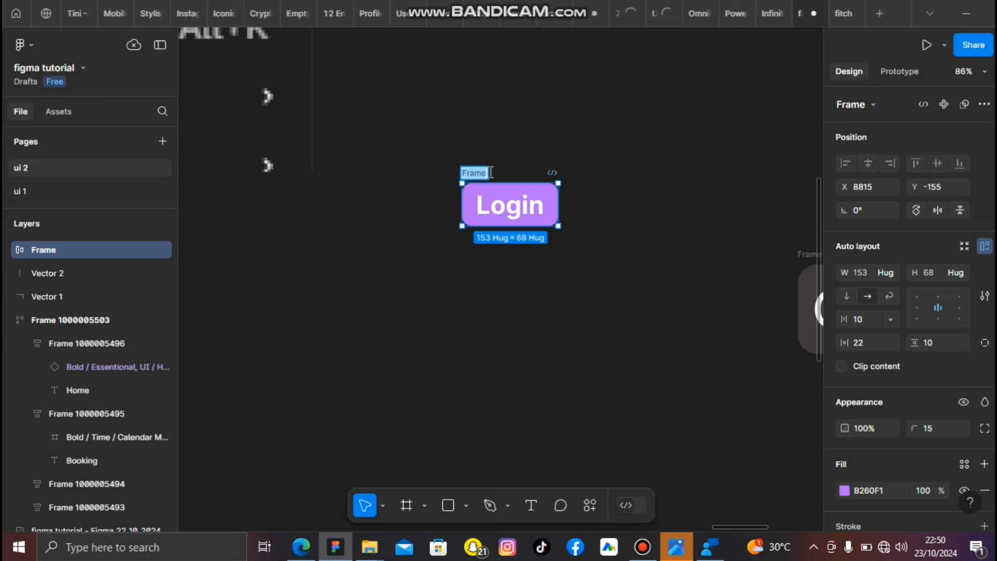
text(button)
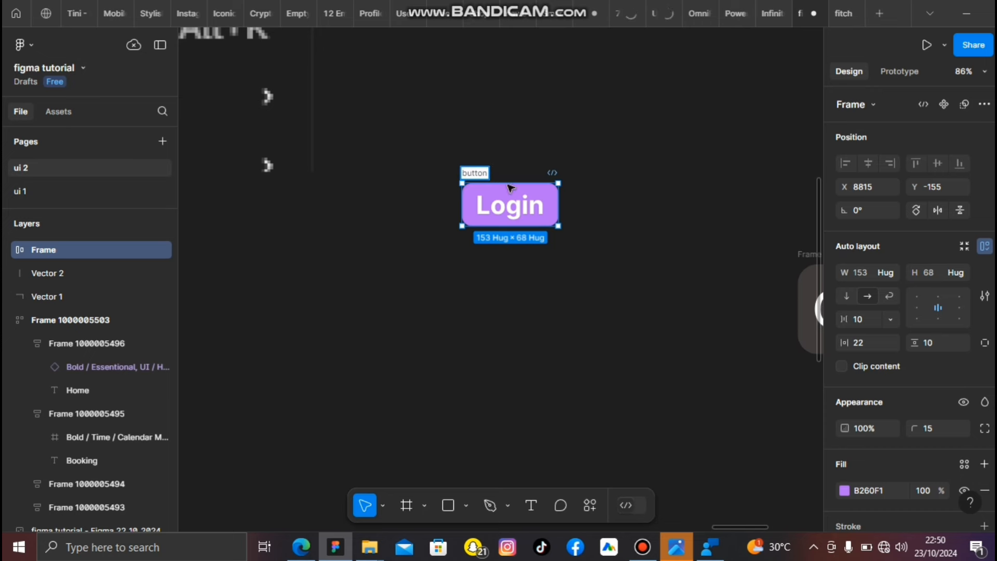
Step: Turn the purple Login button frame into a component
click(590, 213)
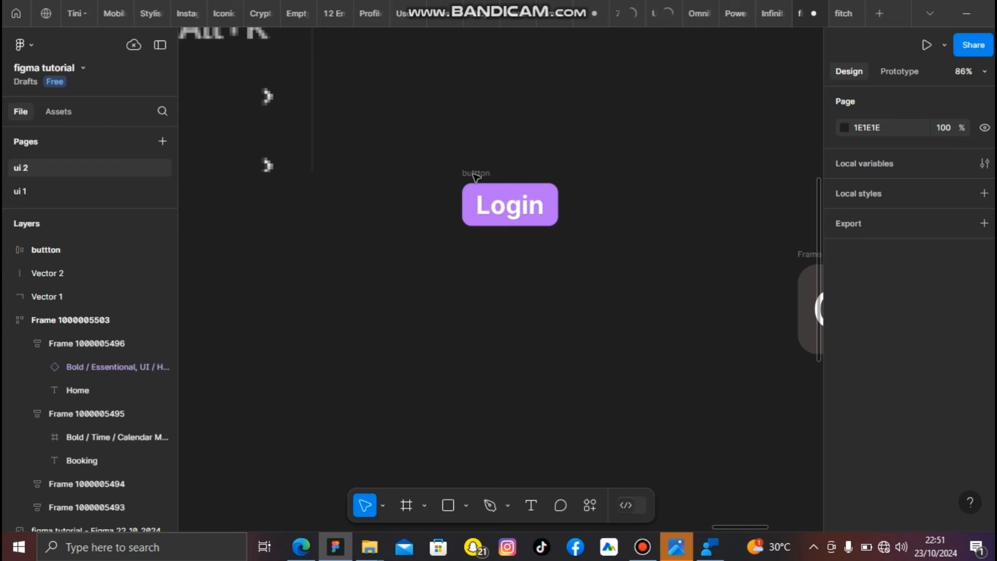
click(481, 191)
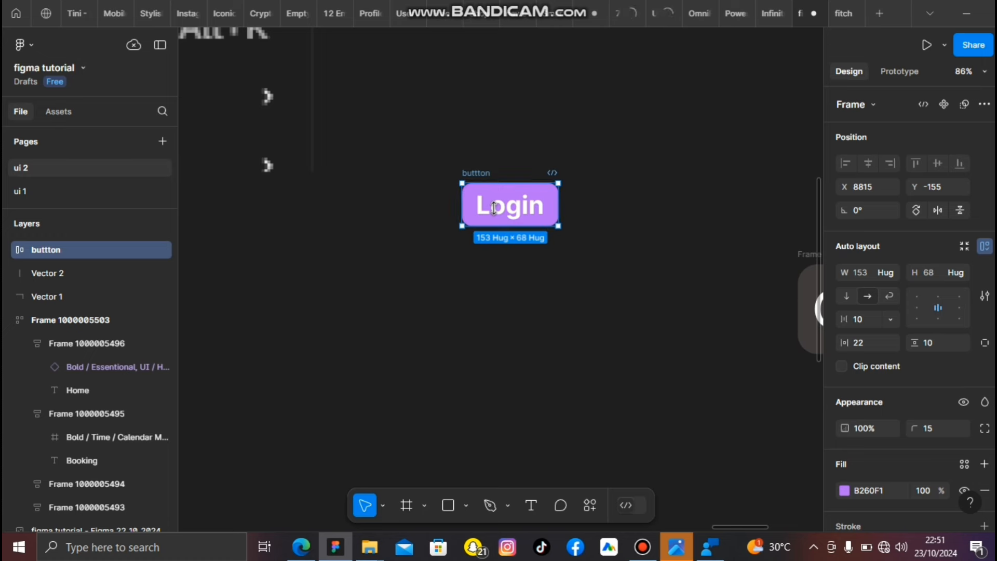
right_click(494, 207)
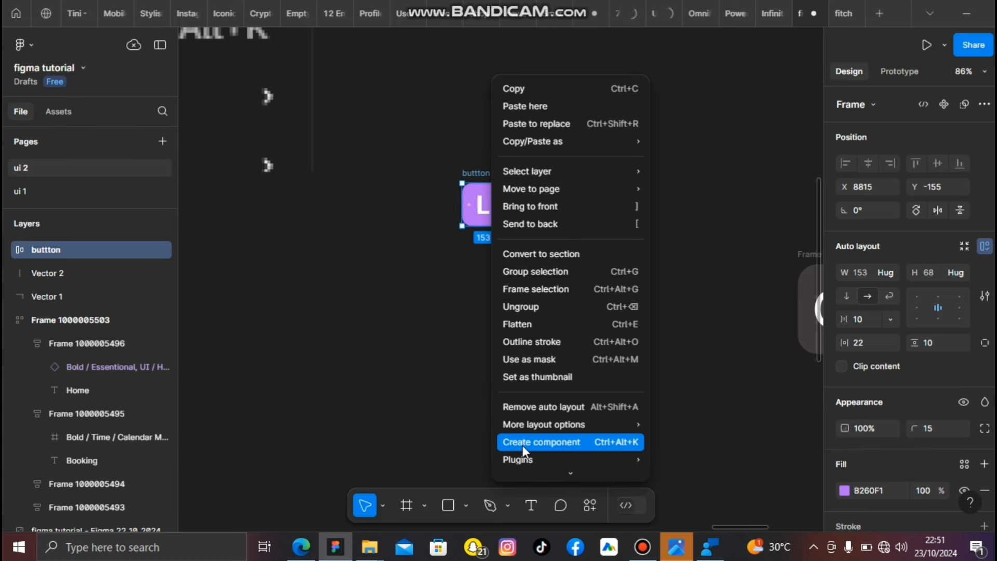
click(522, 443)
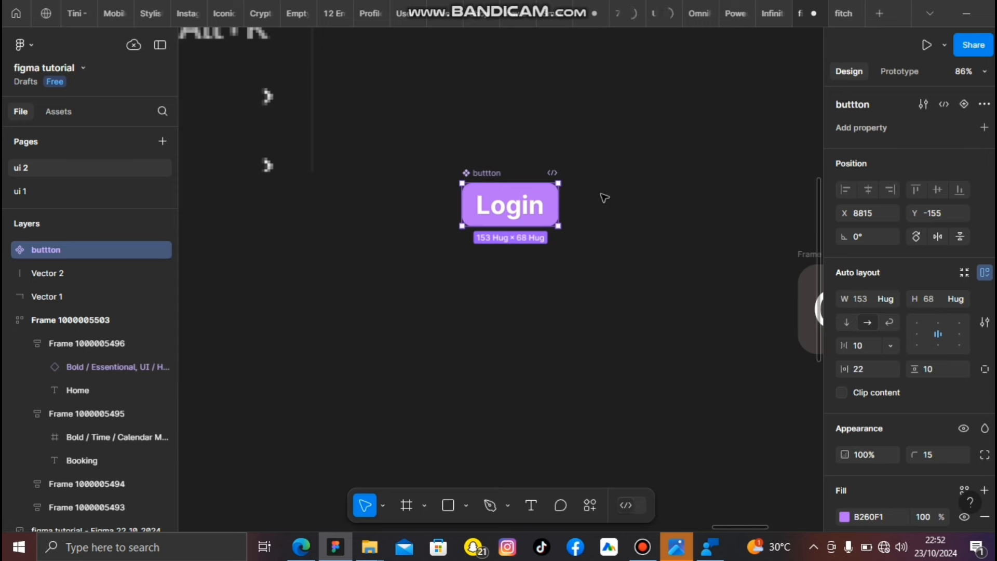
Step: Add a second variant to the Login button component
right_click(530, 205)
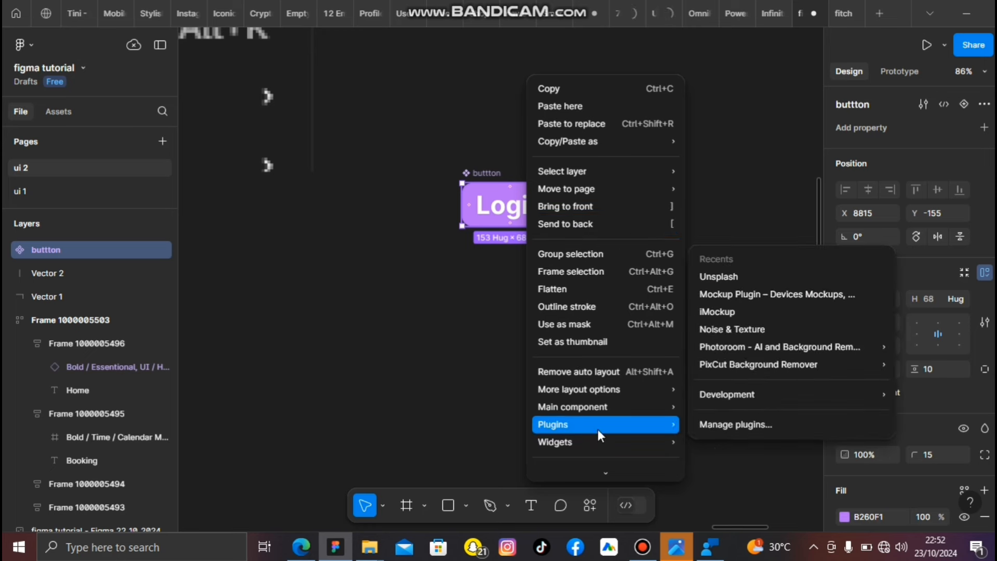
mouse_move(567, 409)
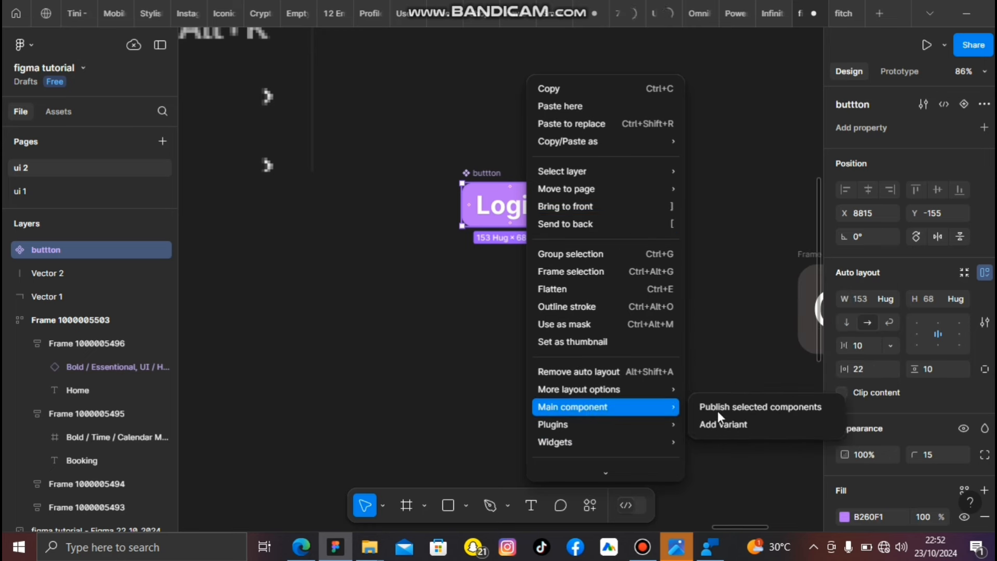
click(720, 425)
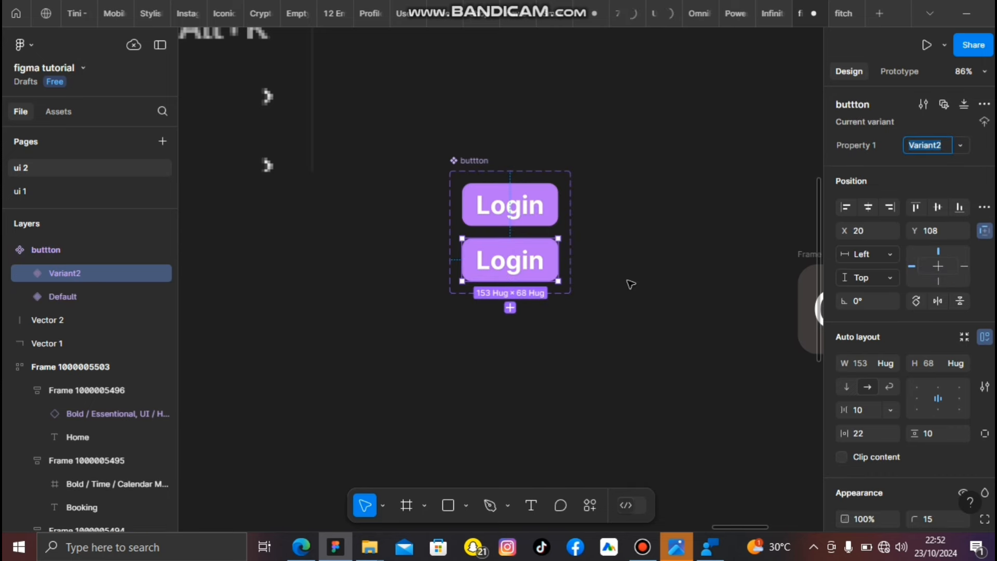
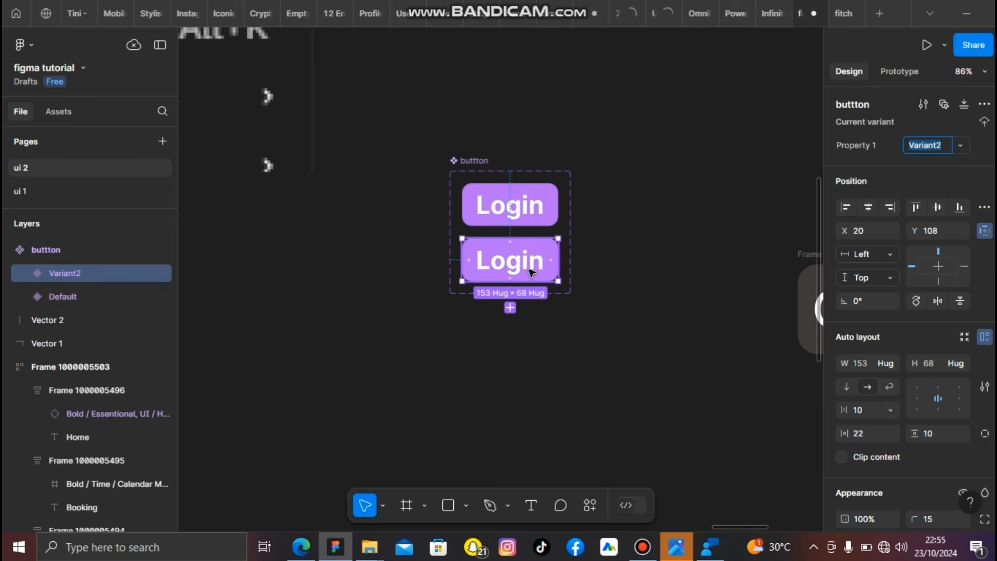
Step: Name the top button variant 'active' and the lower one 'inactive'
click(539, 208)
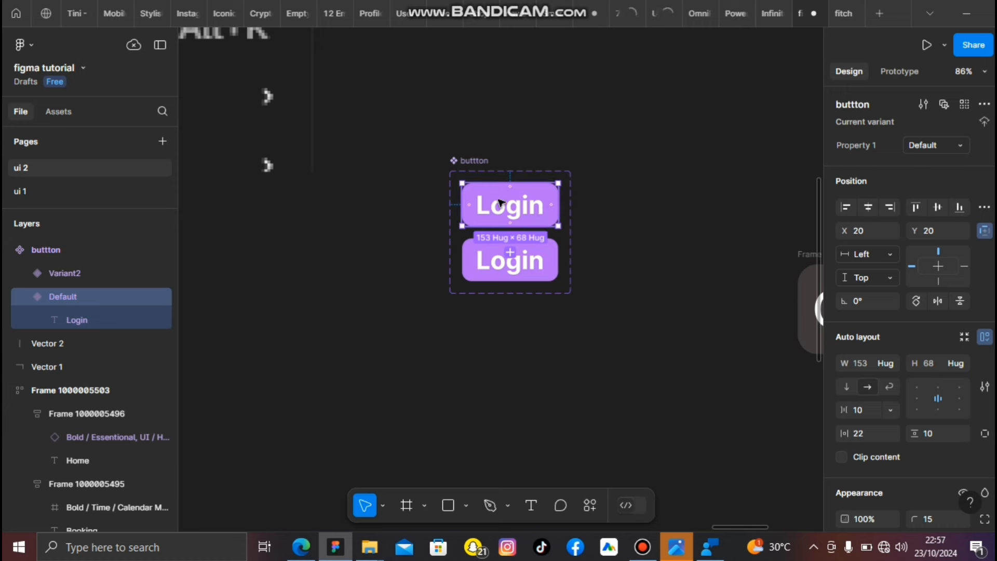
click(923, 145)
text(active)
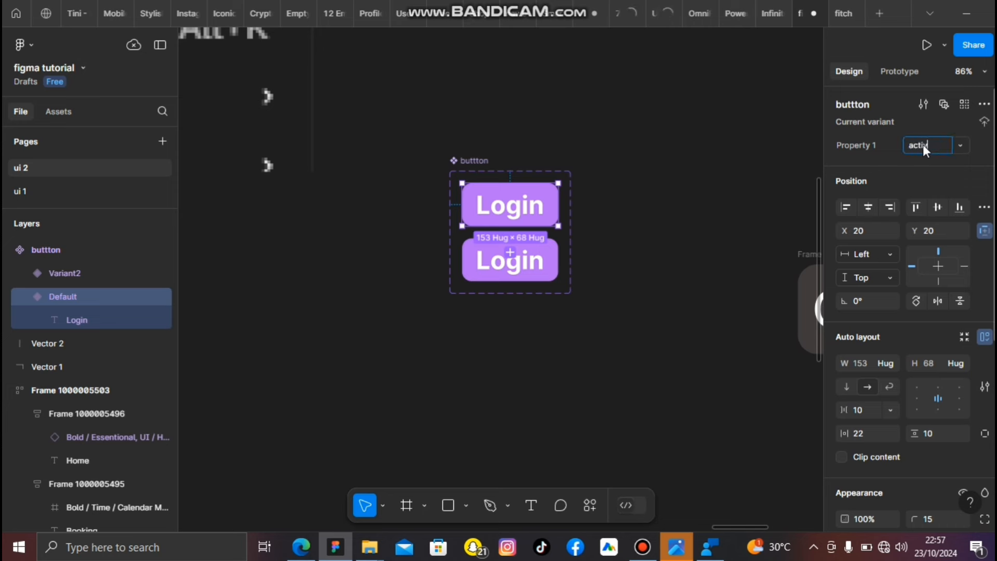
click(648, 218)
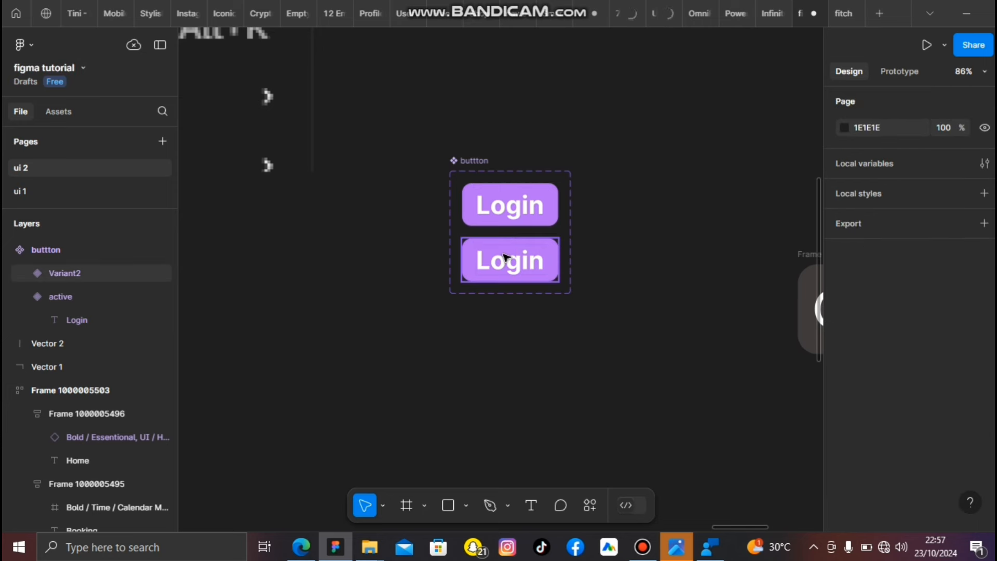
click(506, 258)
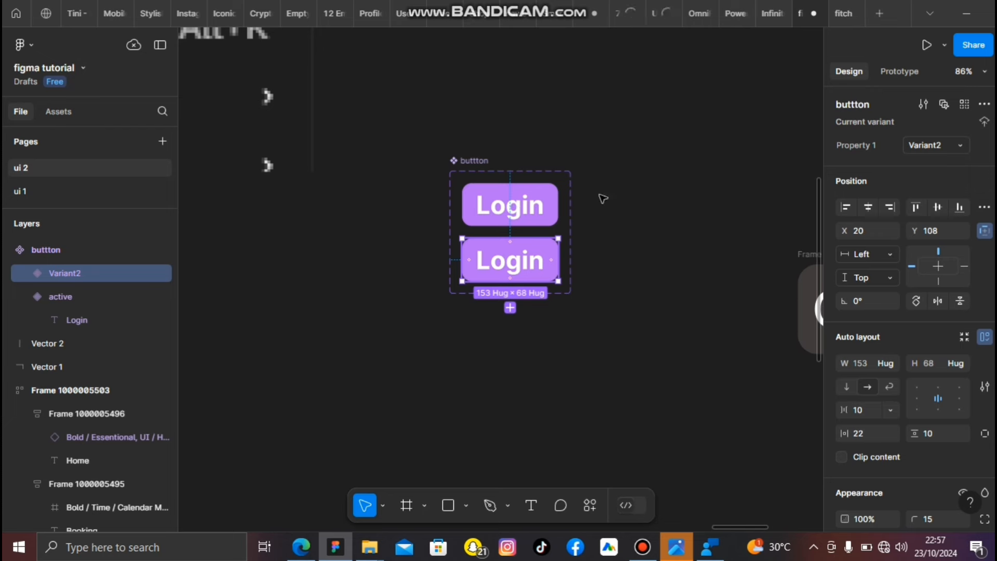
click(909, 146)
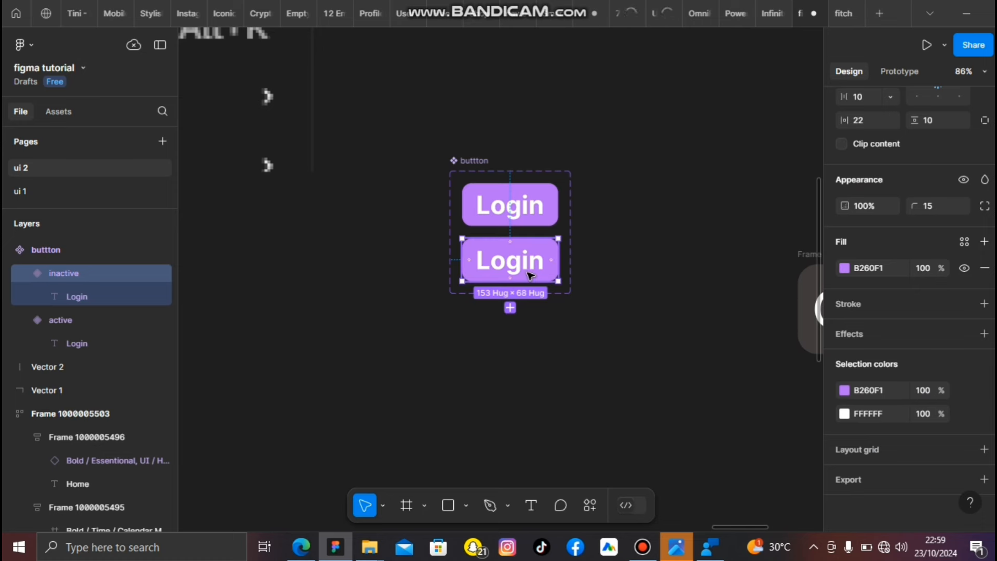
Step: Fade the inactive variant's purple fill and white text to 30% opacity, and add a third variant
click(926, 388)
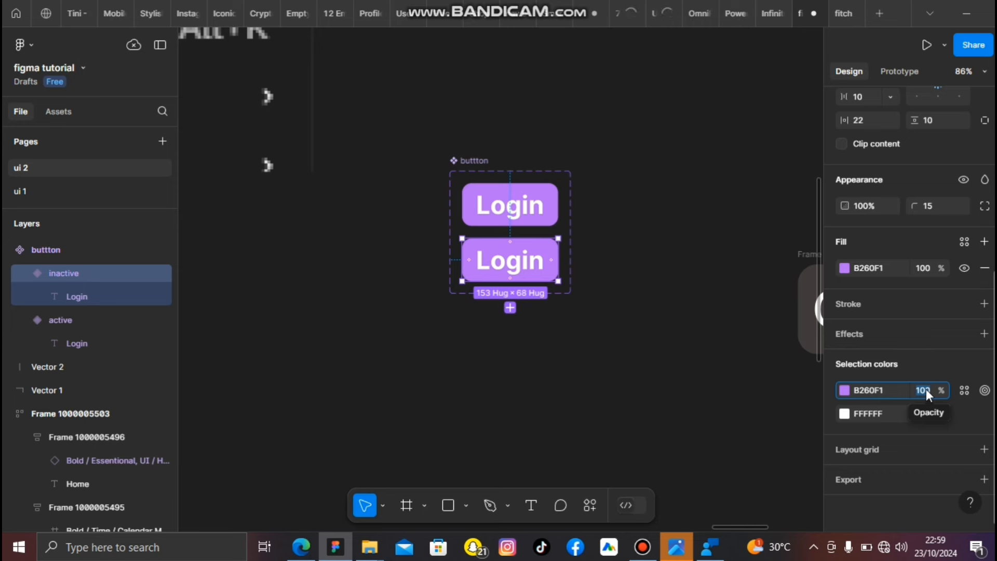
text(30)
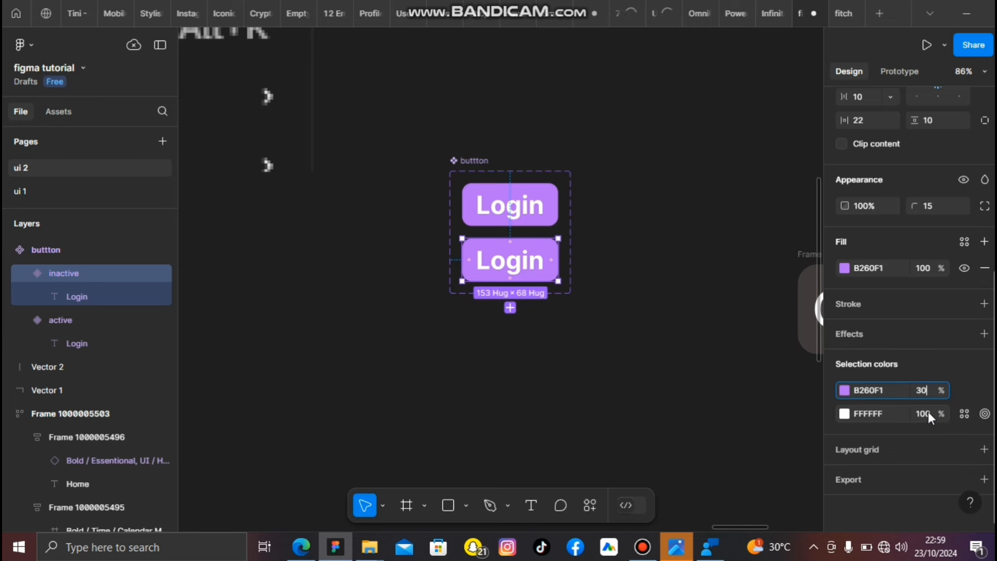
click(928, 411)
text(30)
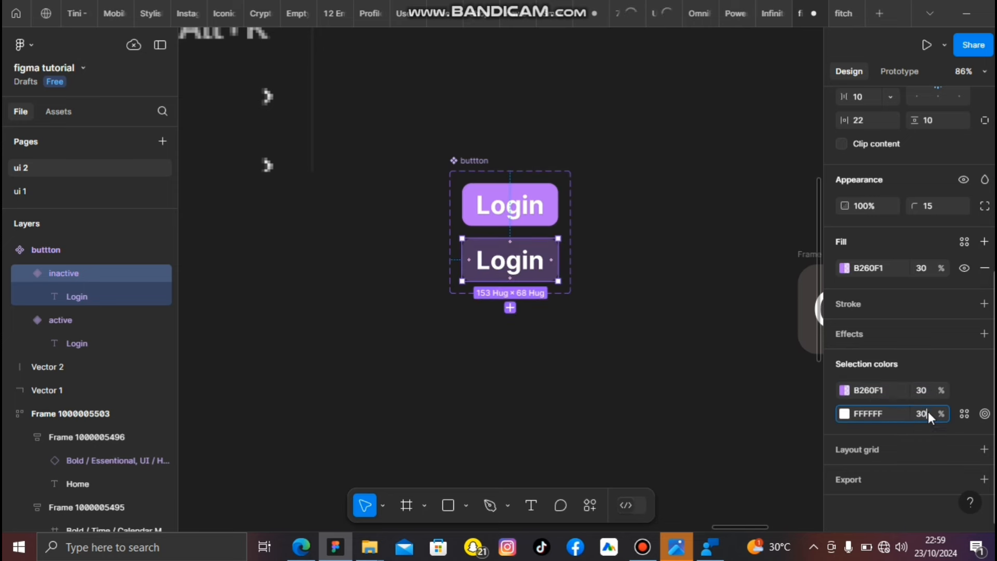
key(Return)
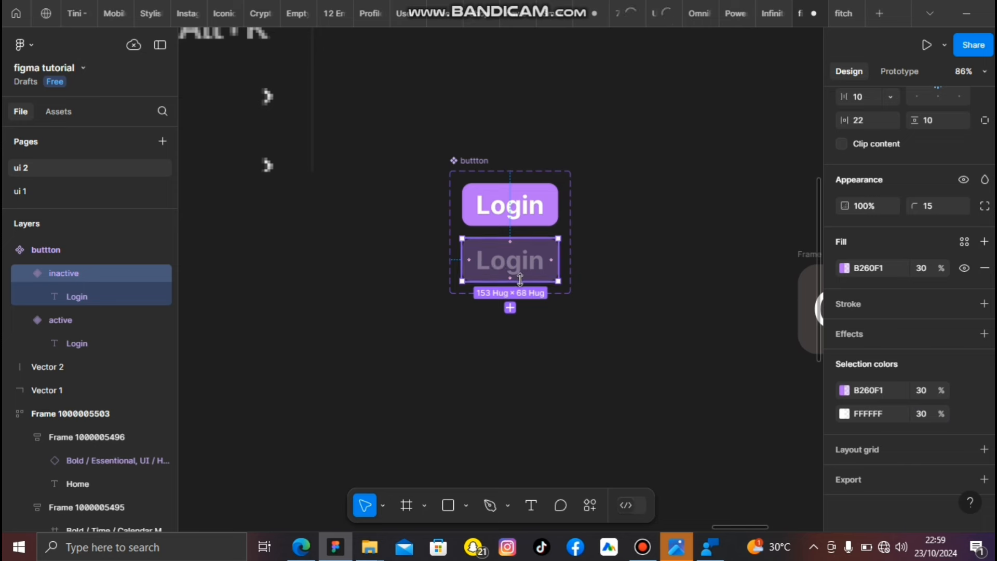
click(510, 308)
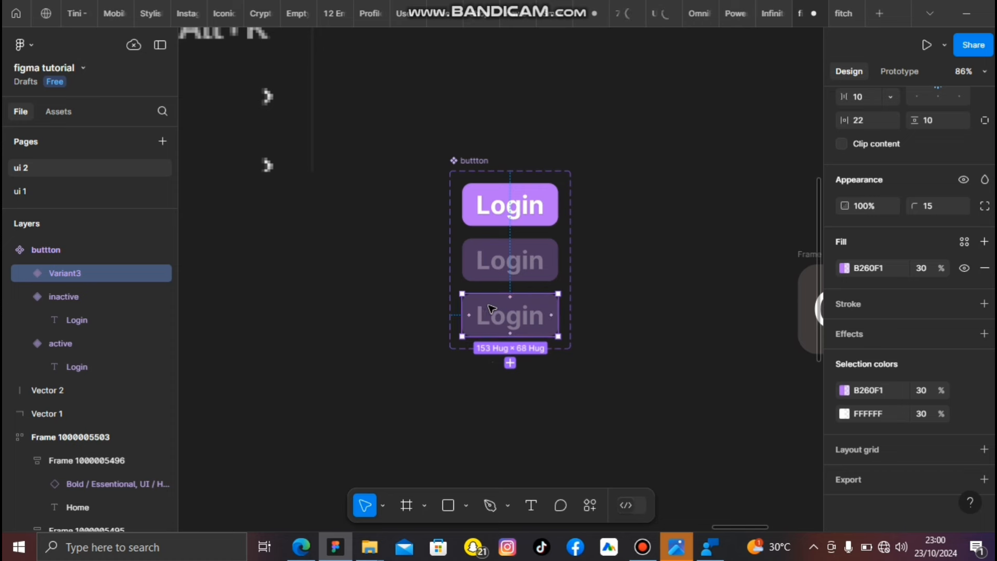
Step: Set the third variant's purple fill to 0% opacity
click(918, 390)
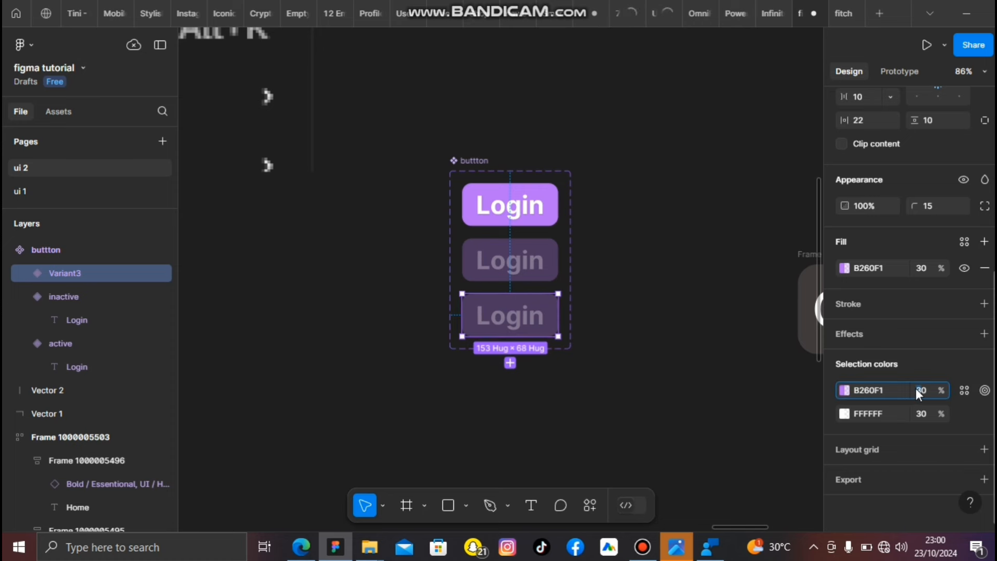
text(100)
key(Return)
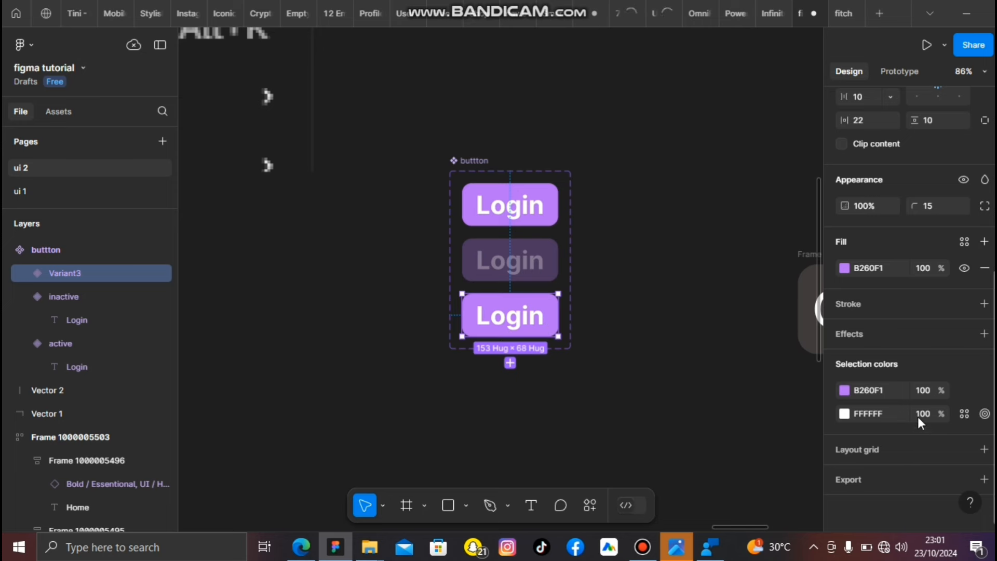
click(918, 390)
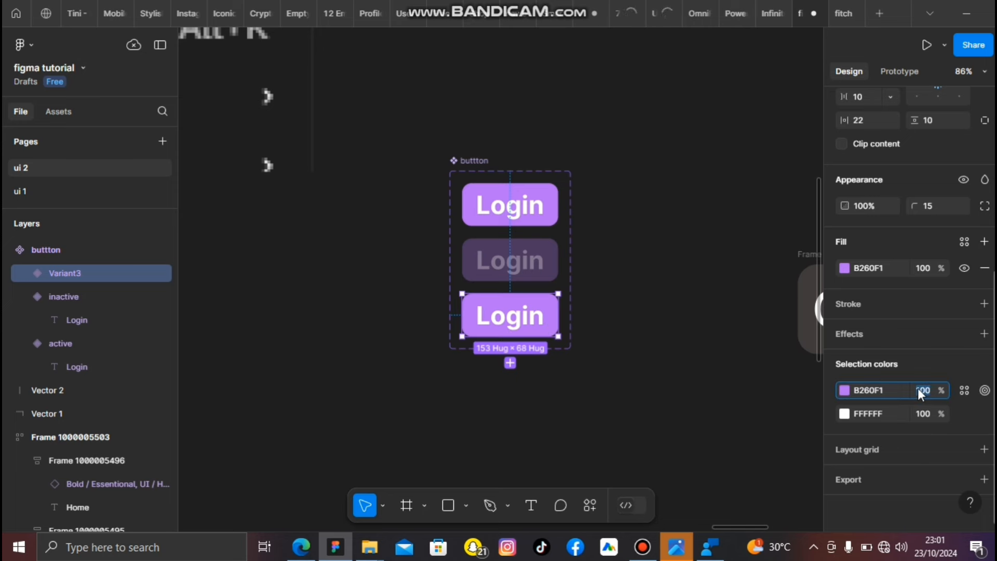
text(0)
key(Return)
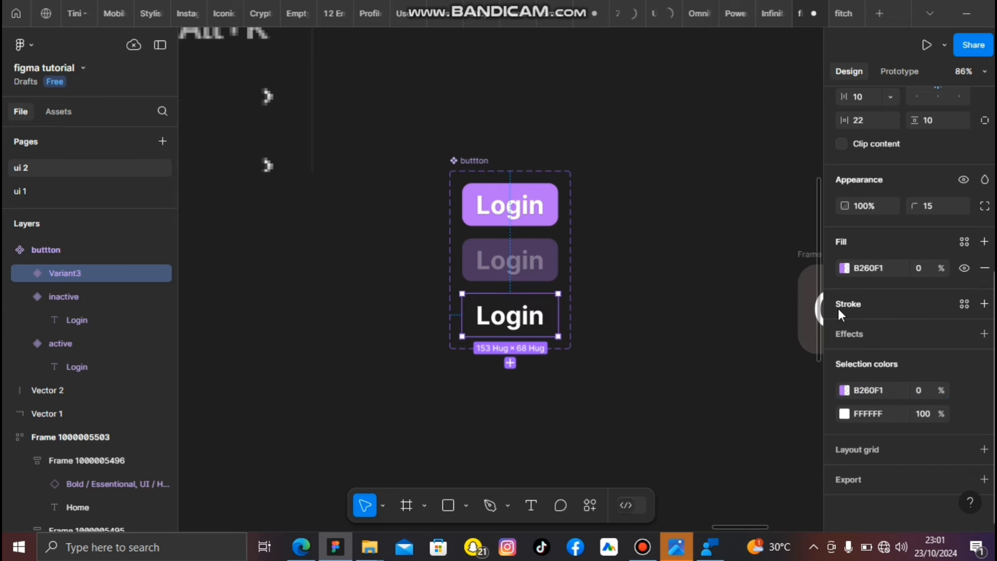
Step: Give the third variant a 2px border using the top button's purple, and name it 'outline'
click(983, 310)
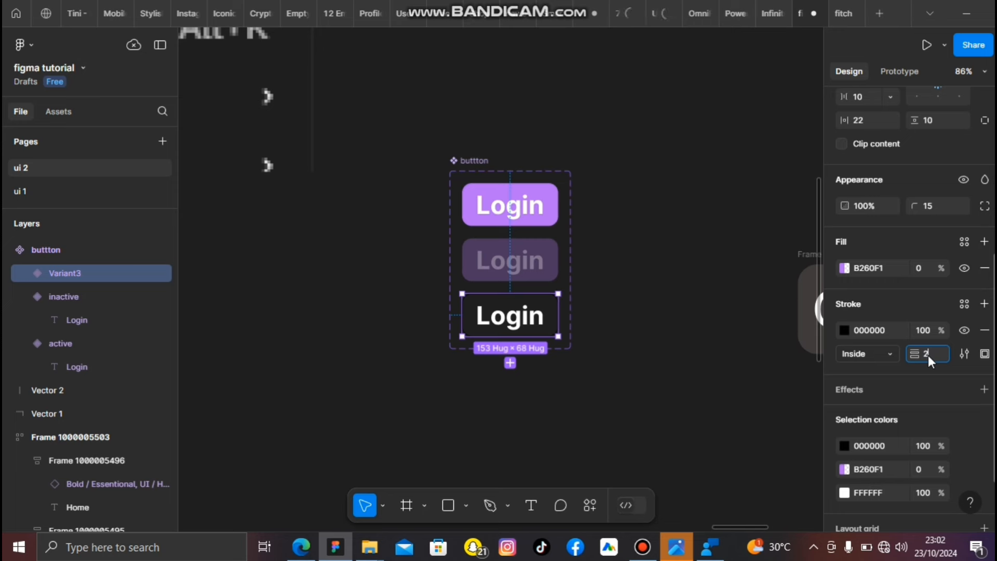
key(Return)
click(844, 330)
click(706, 398)
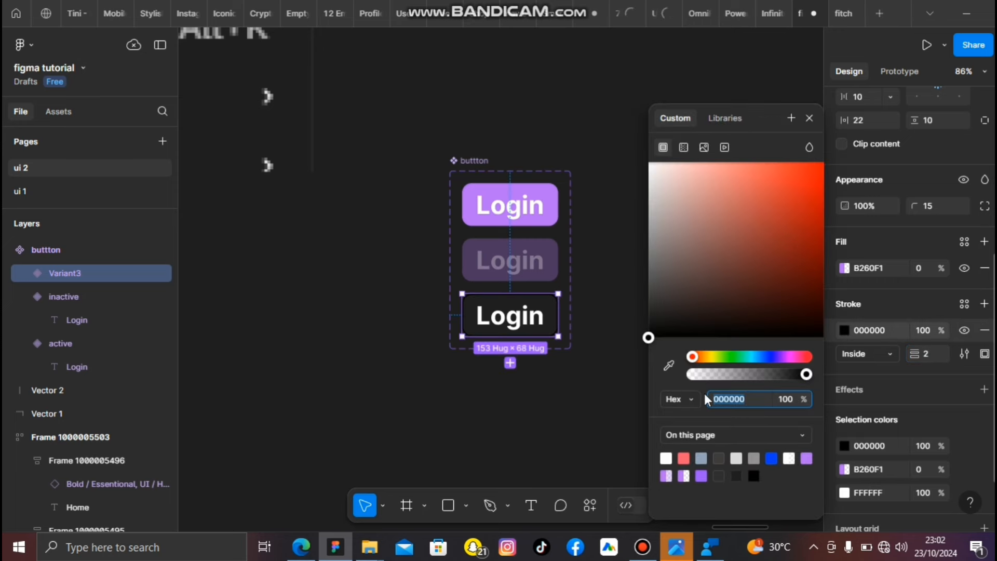
click(664, 364)
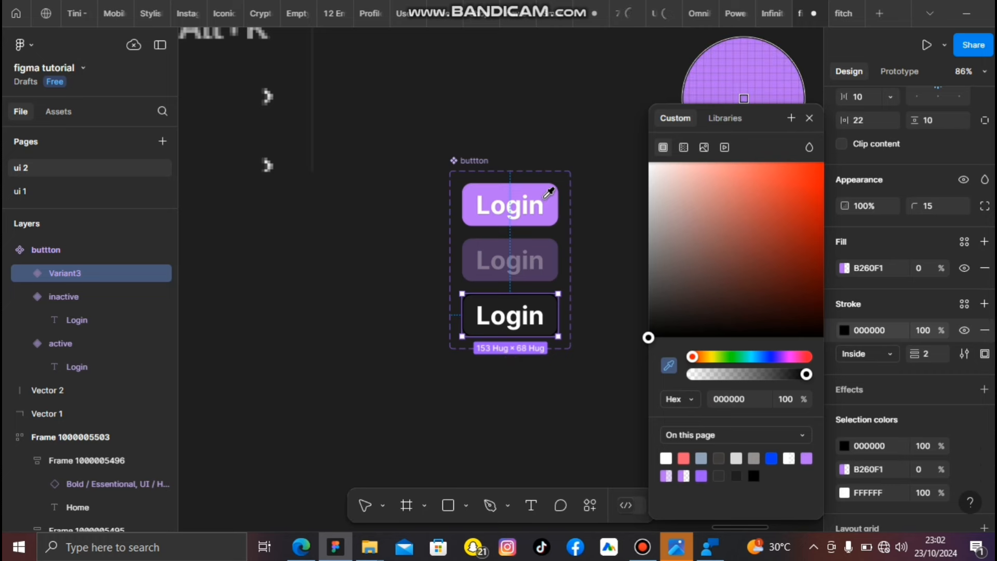
click(548, 192)
click(598, 242)
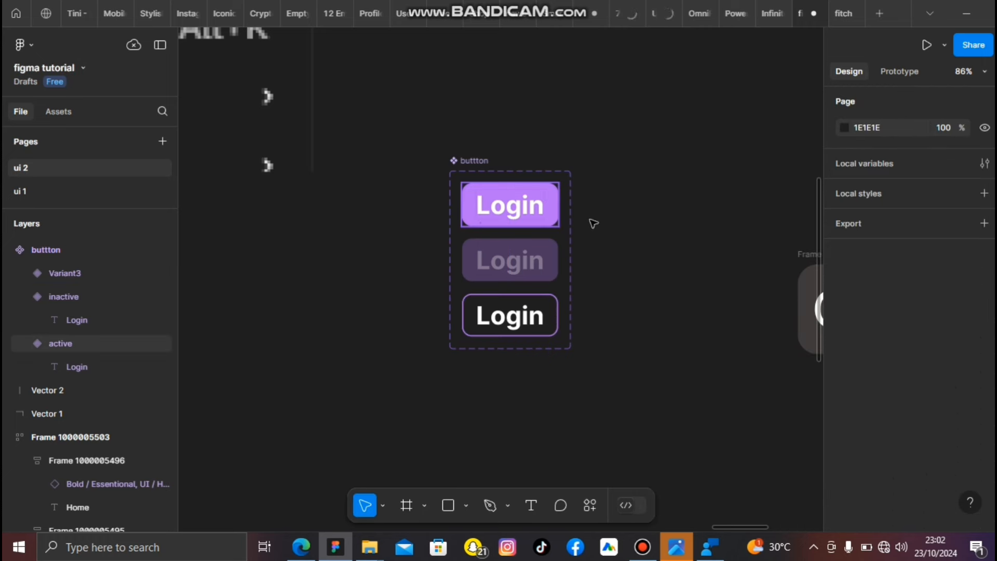
click(534, 307)
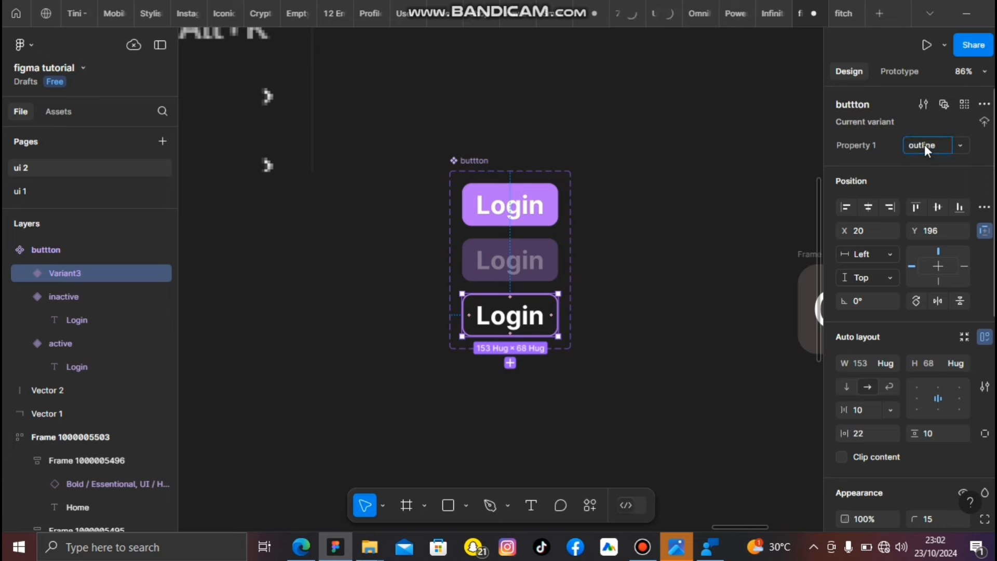
click(677, 279)
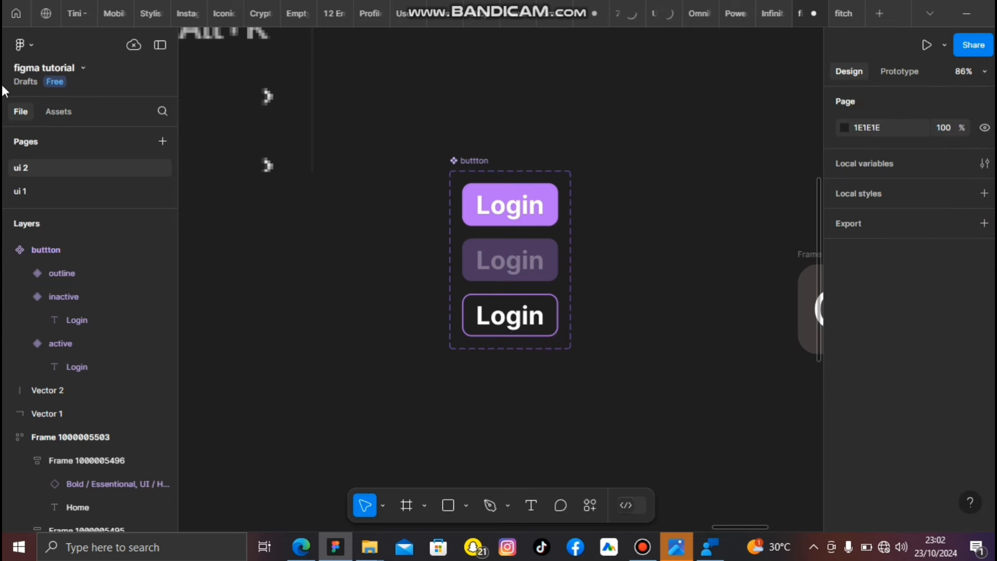
Step: Drag a buttton instance from Assets onto the canvas and switch it to the outline variant
click(64, 108)
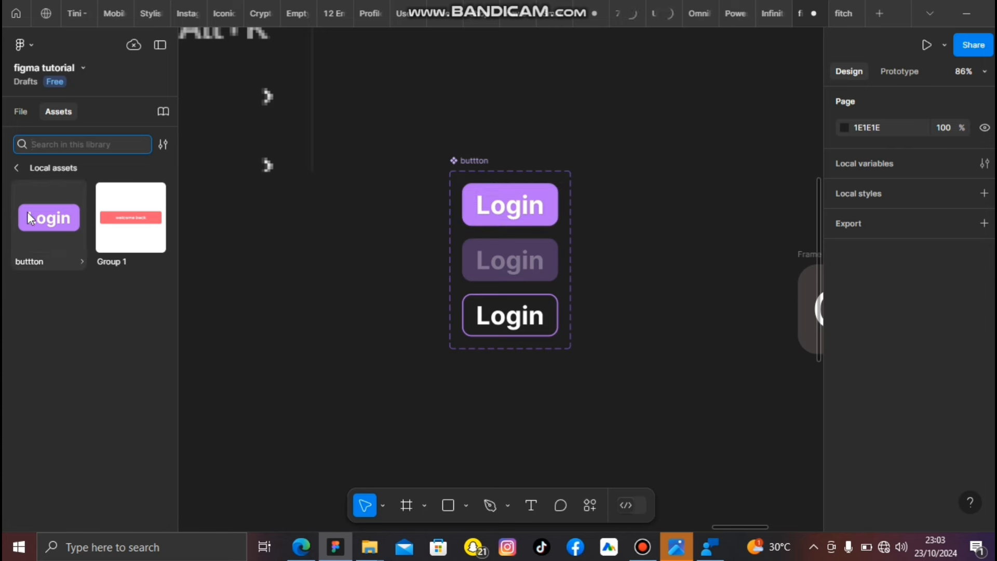
drag(33, 217, 371, 302)
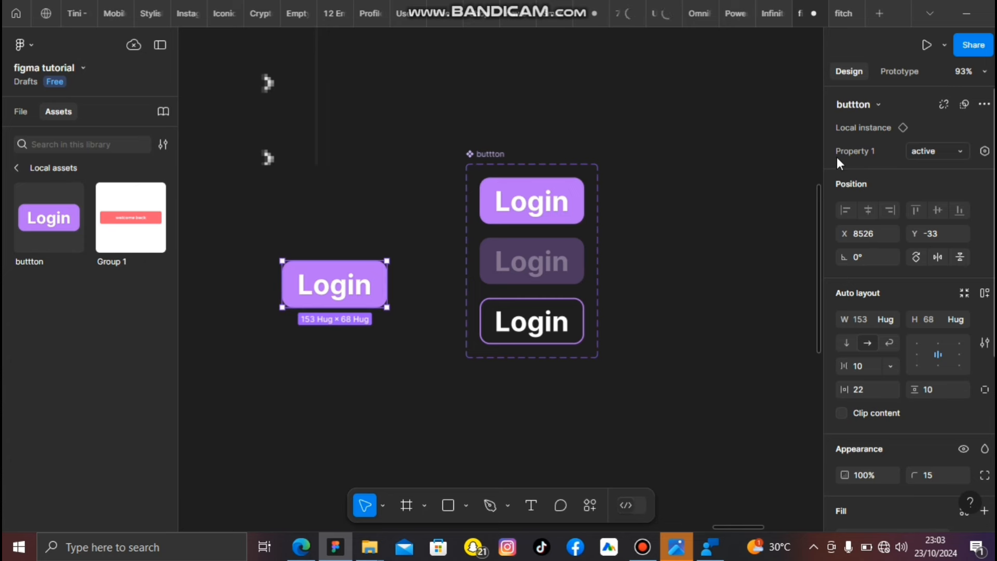
click(927, 153)
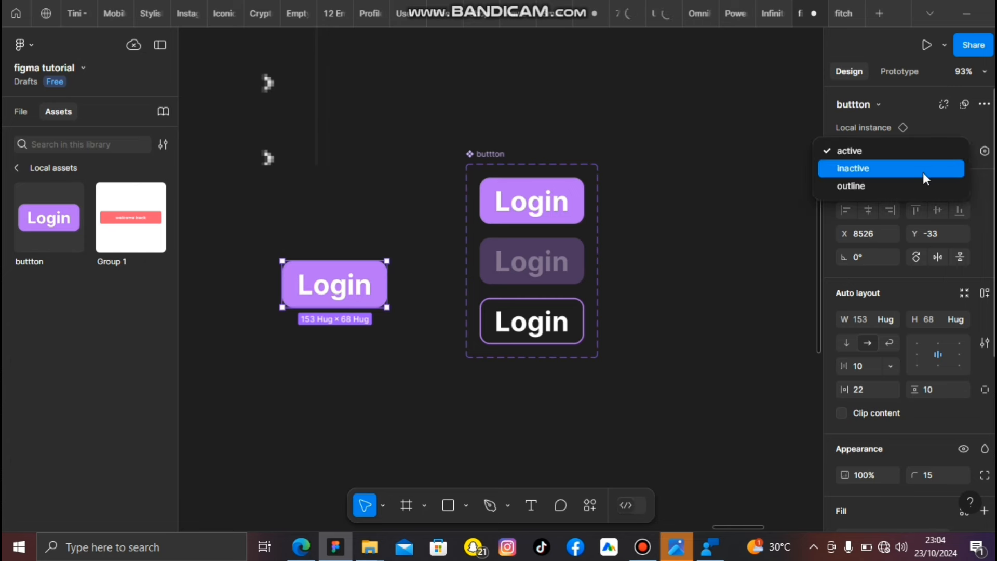
click(923, 172)
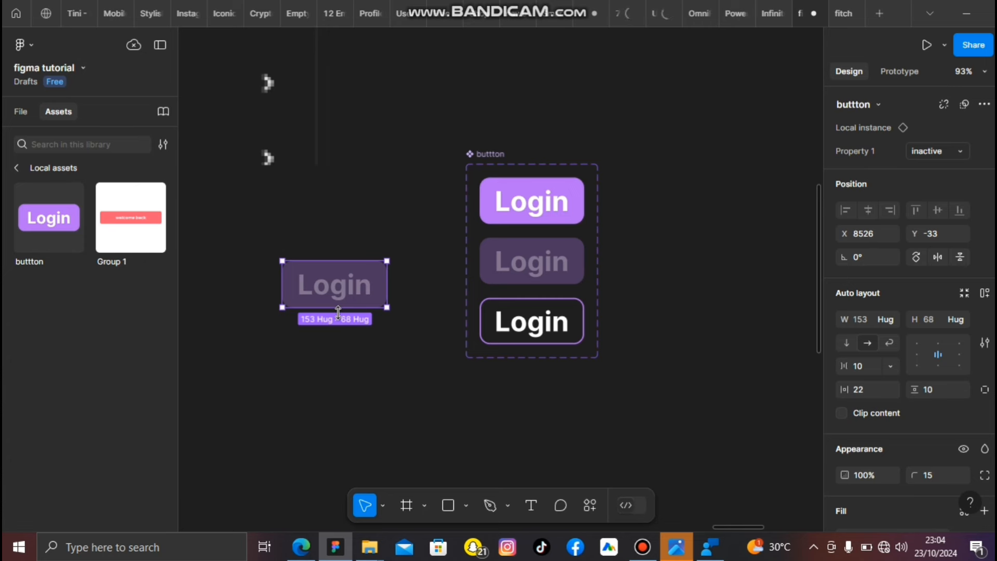
click(918, 154)
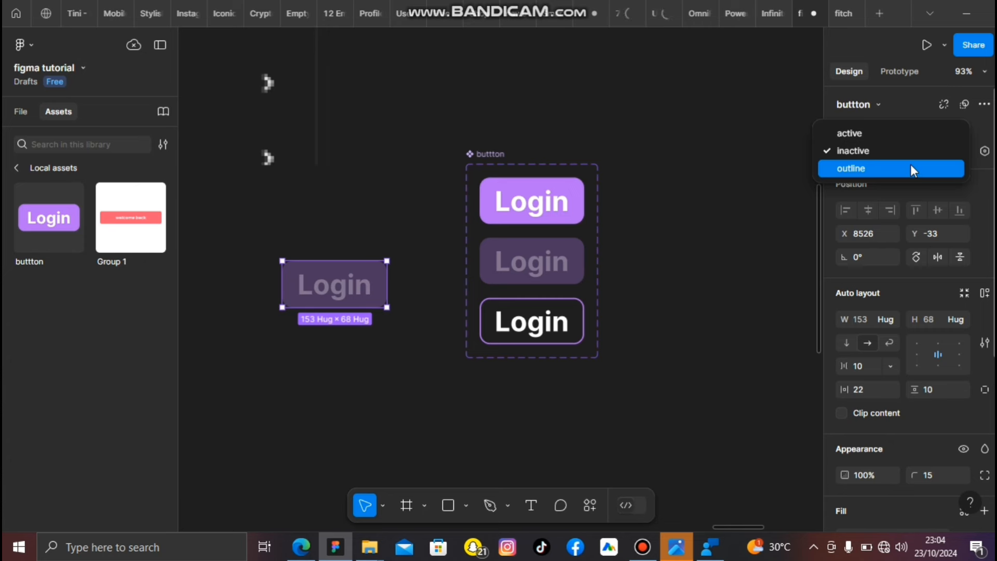
key(Return)
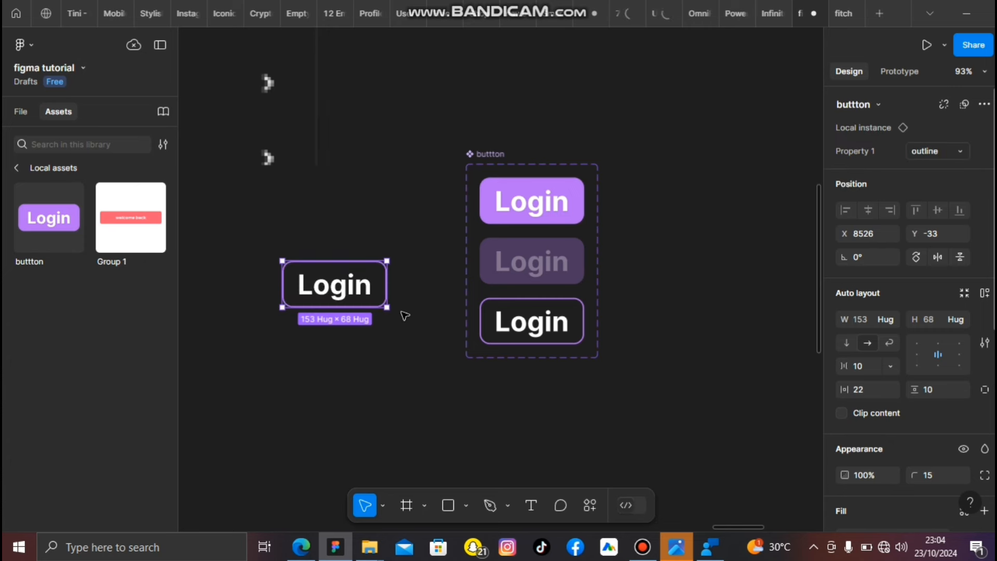
click(426, 334)
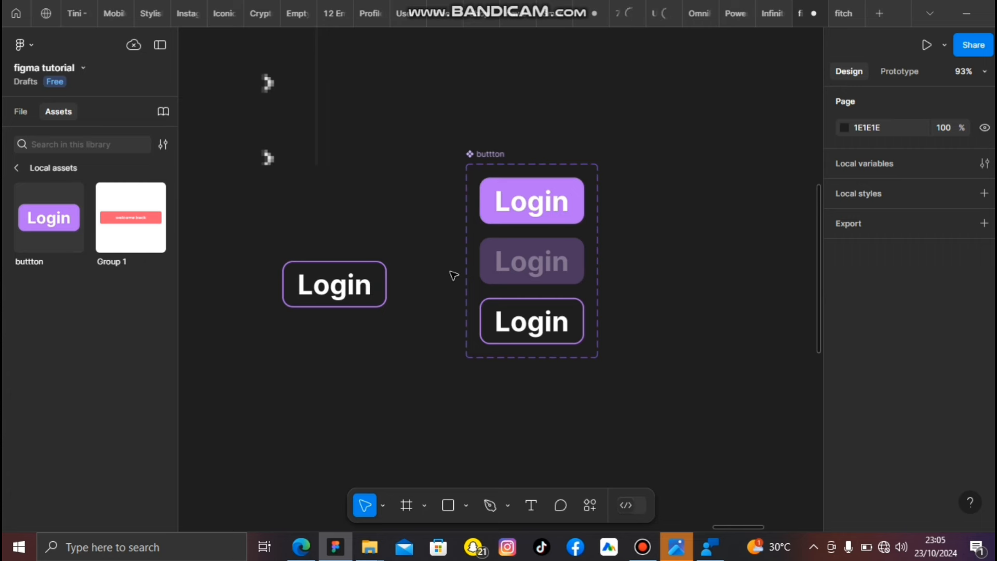
Step: Move the person icon into the Login buttons and widen the component set to 225
click(378, 282)
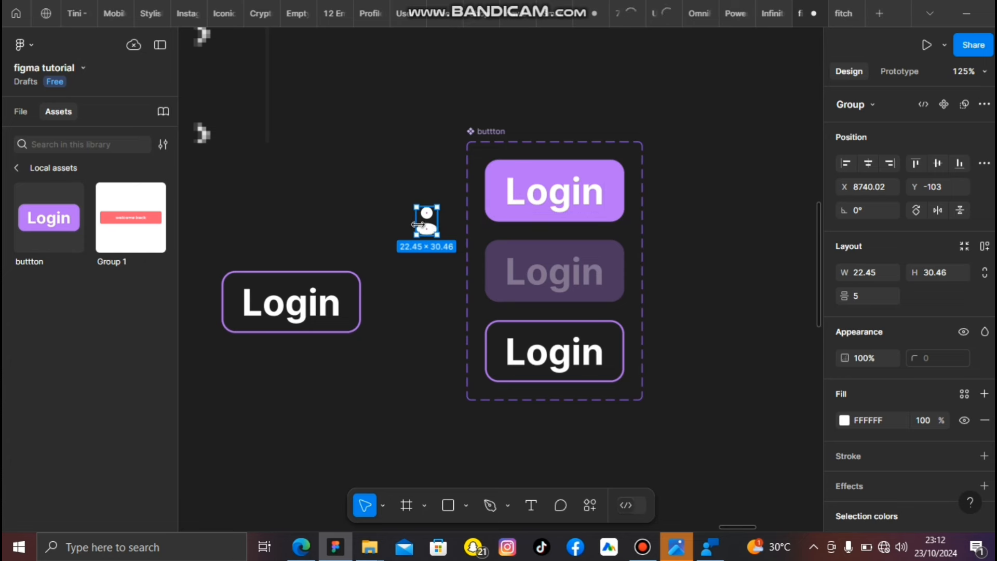
drag(418, 224, 502, 190)
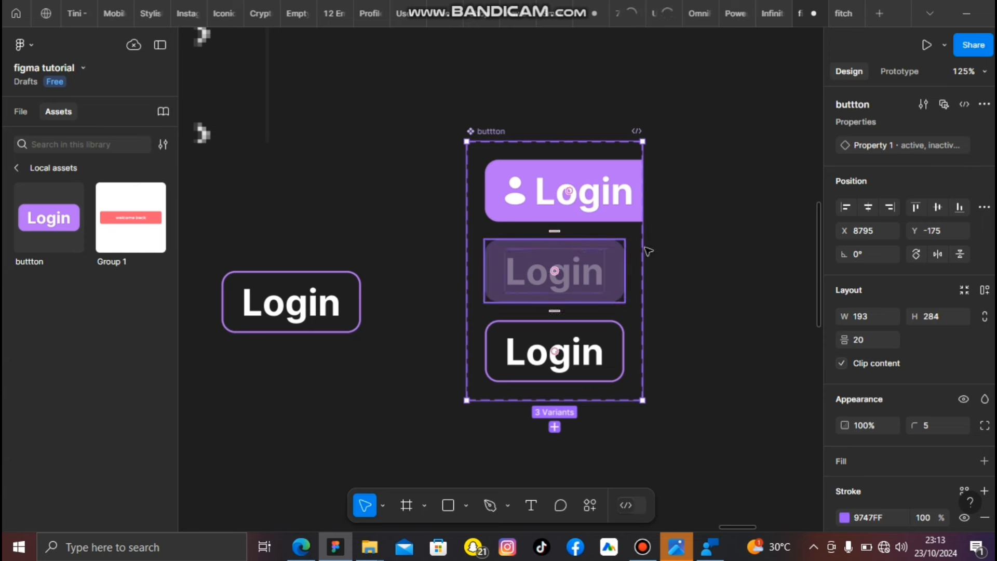
drag(643, 247, 673, 254)
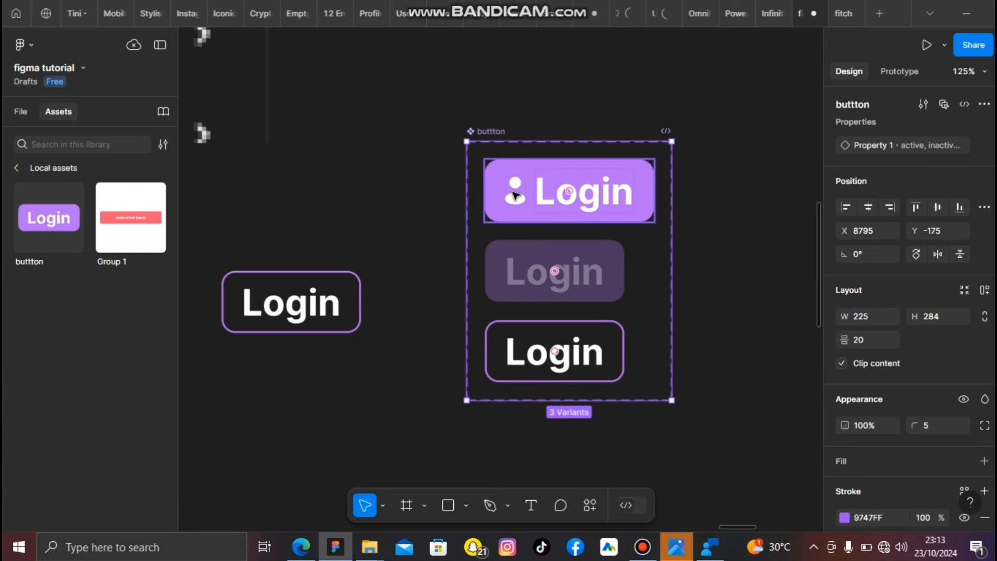
double_click(513, 195)
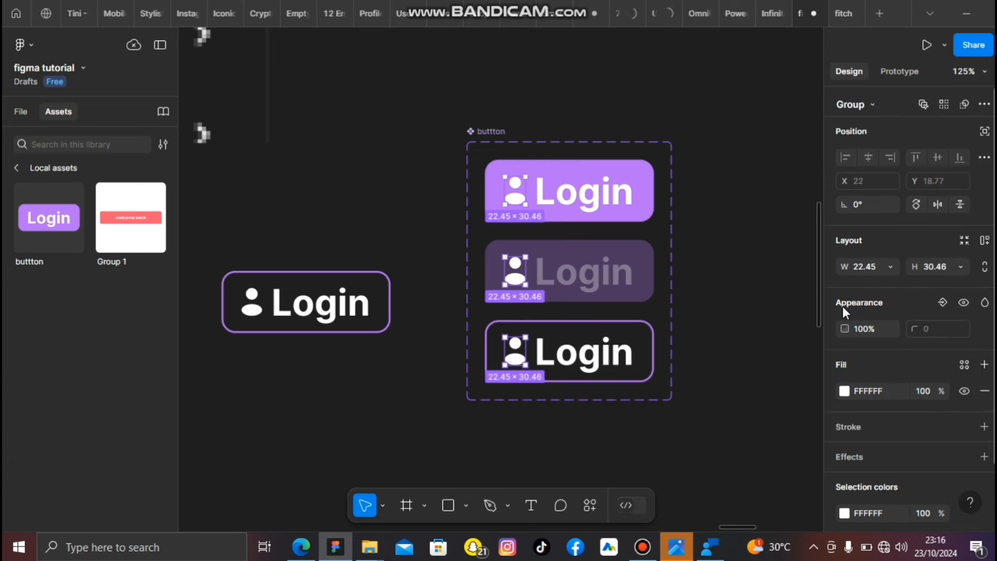
Step: Create a boolean property named 'Show icons' controlling the person icon's visibility
click(942, 303)
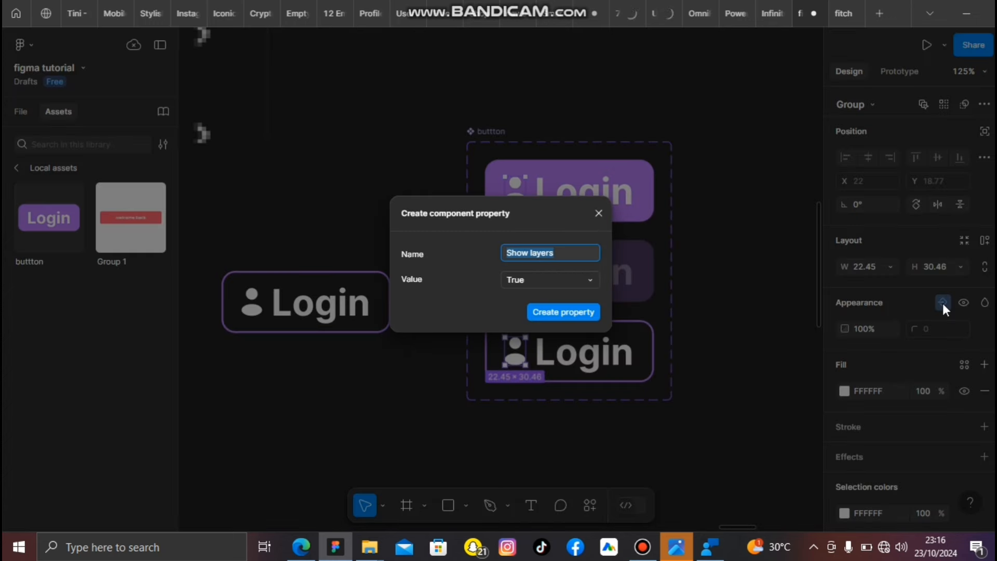
double_click(562, 252)
text(icons)
click(414, 289)
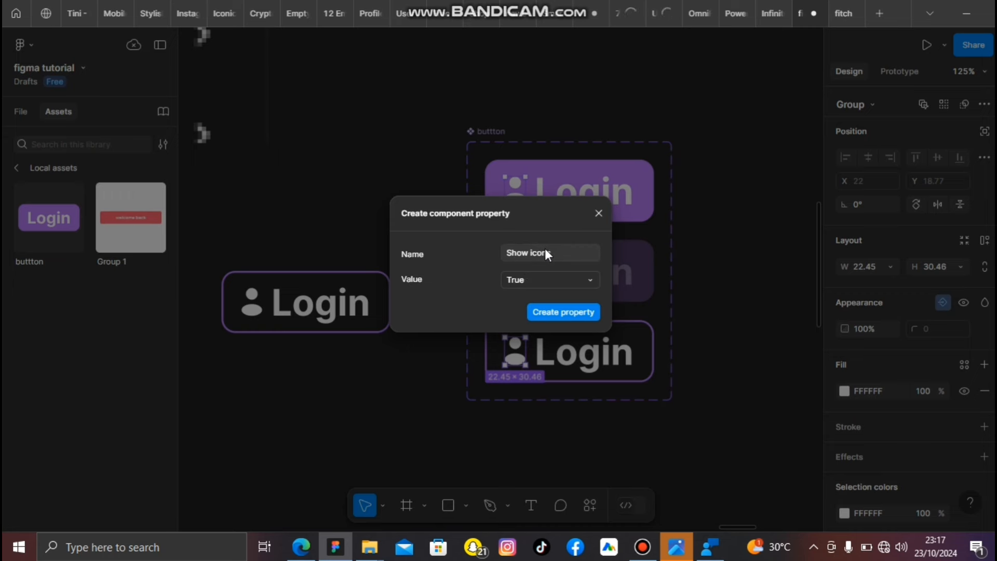
click(559, 311)
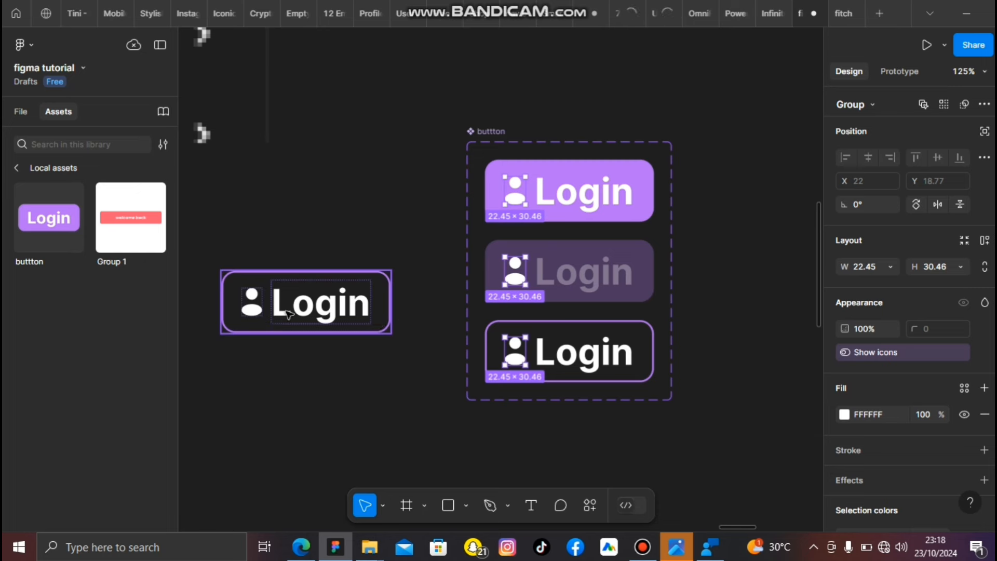
Step: Toggle Show icons off and back on for the standalone Login instance
click(307, 307)
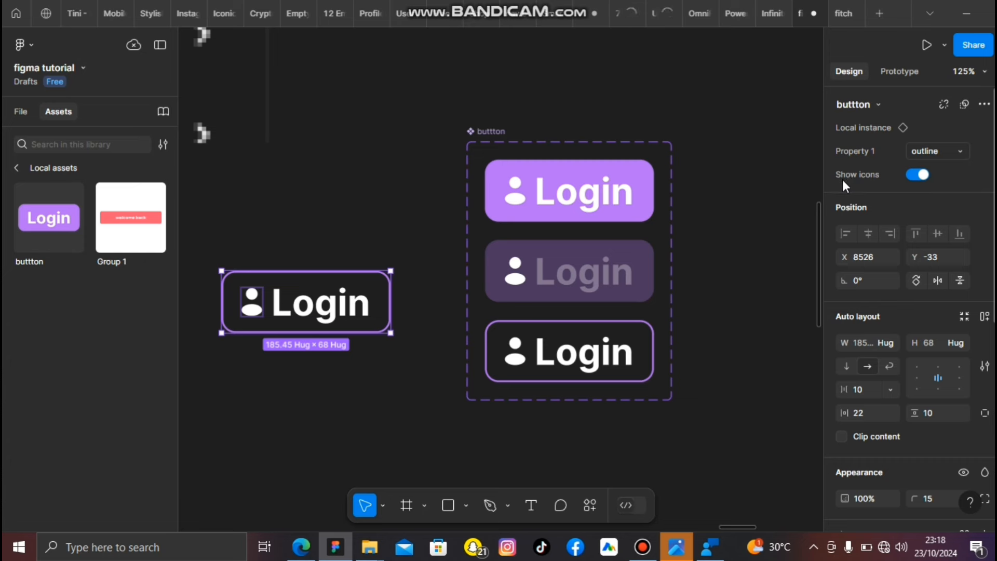
click(926, 173)
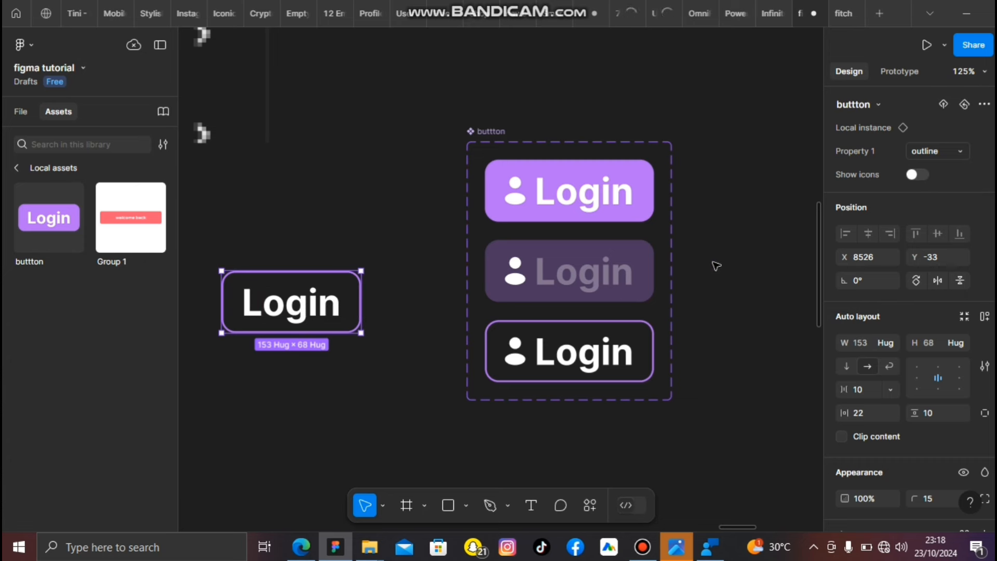
click(925, 176)
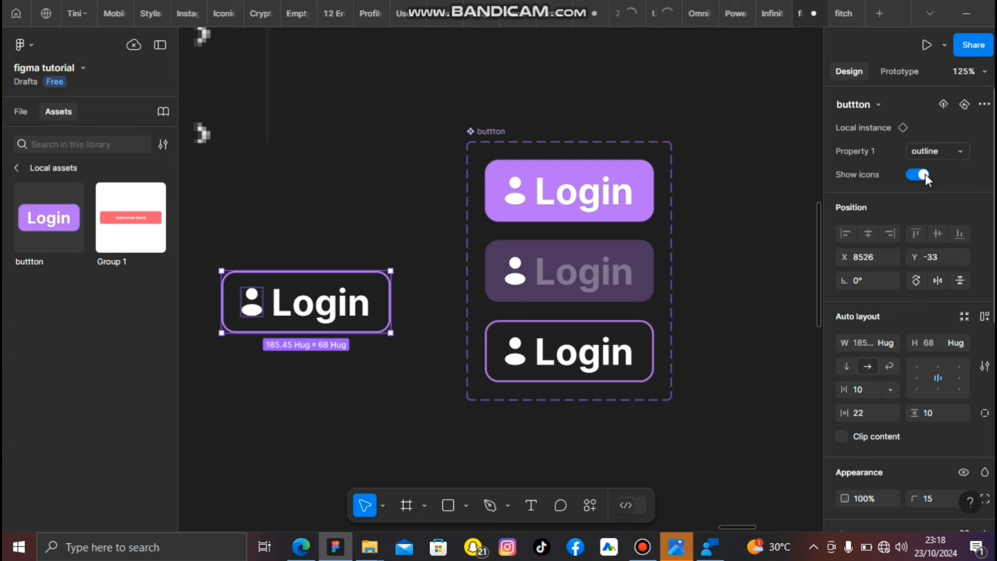
click(693, 185)
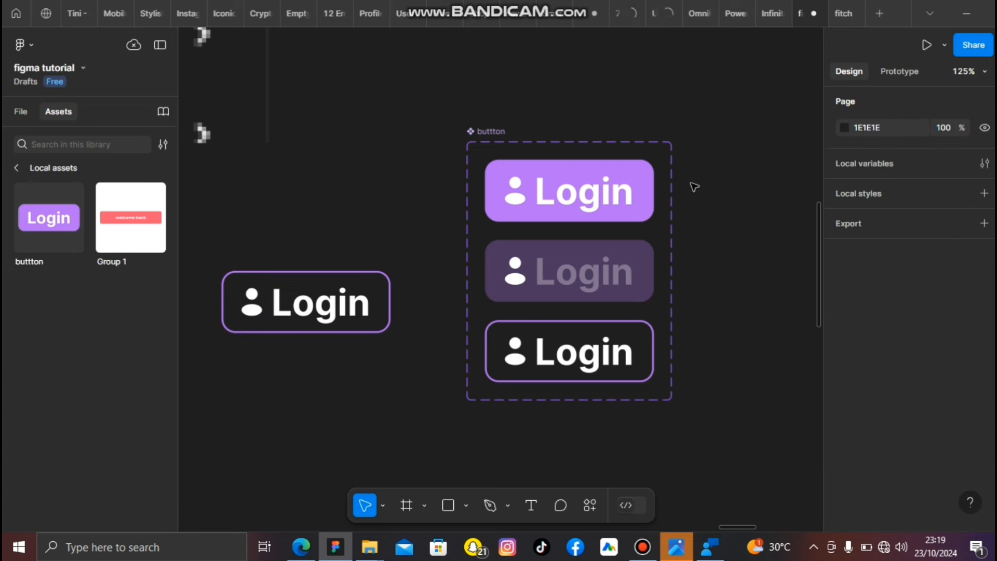
Step: Select the Login text in all three variants and create a 'Show text' boolean property
click(616, 193)
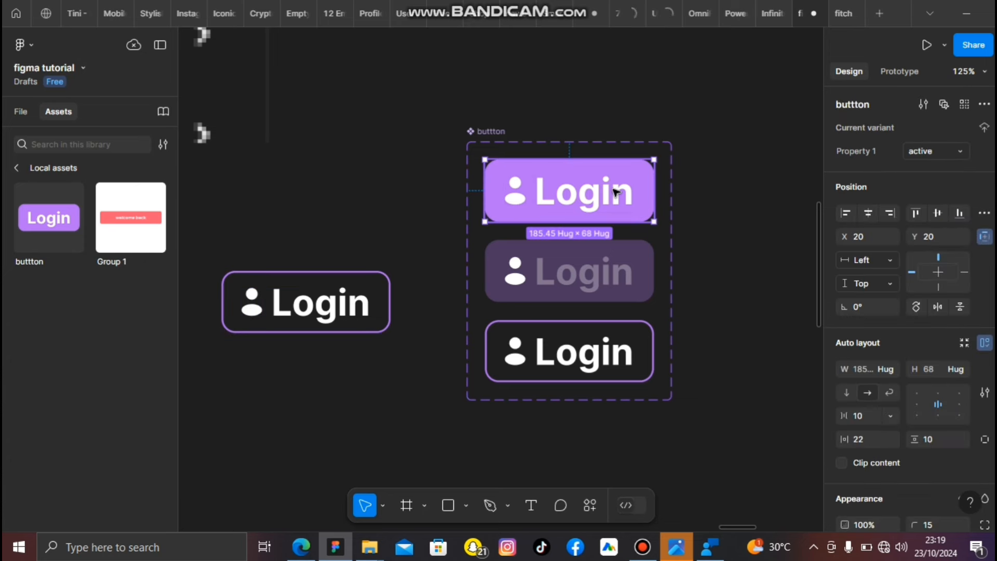
double_click(615, 192)
key(ctrl+alt+a)
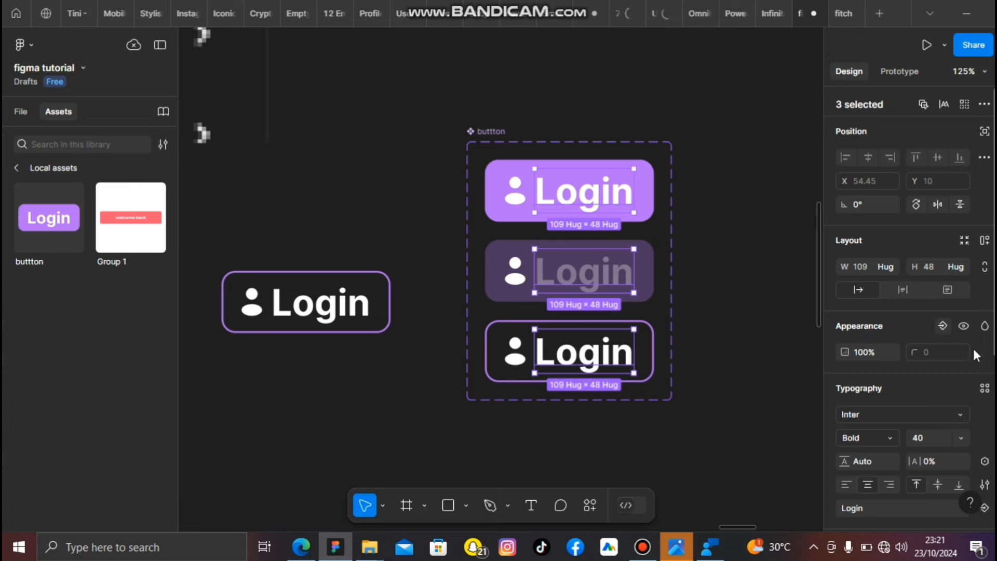
click(942, 325)
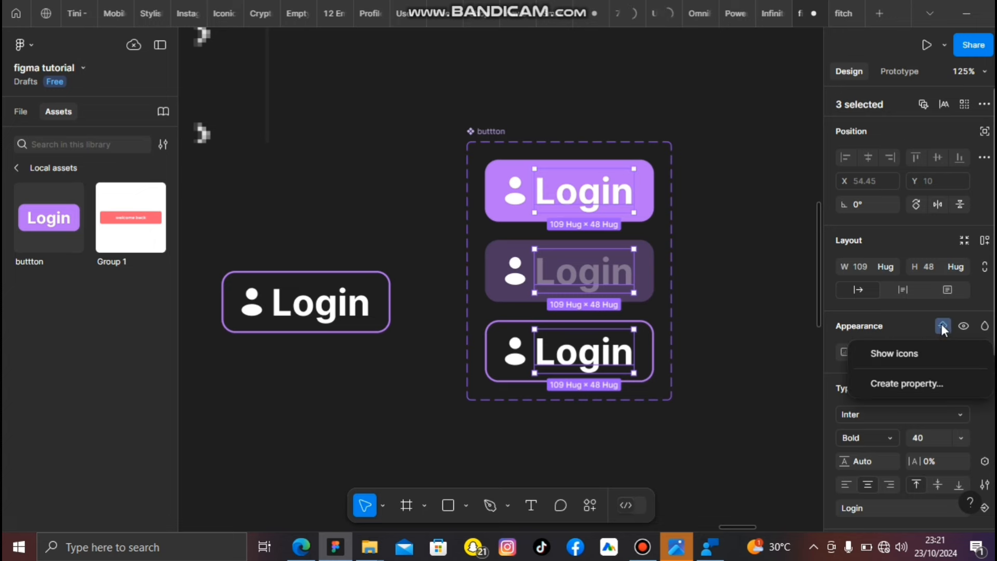
click(924, 383)
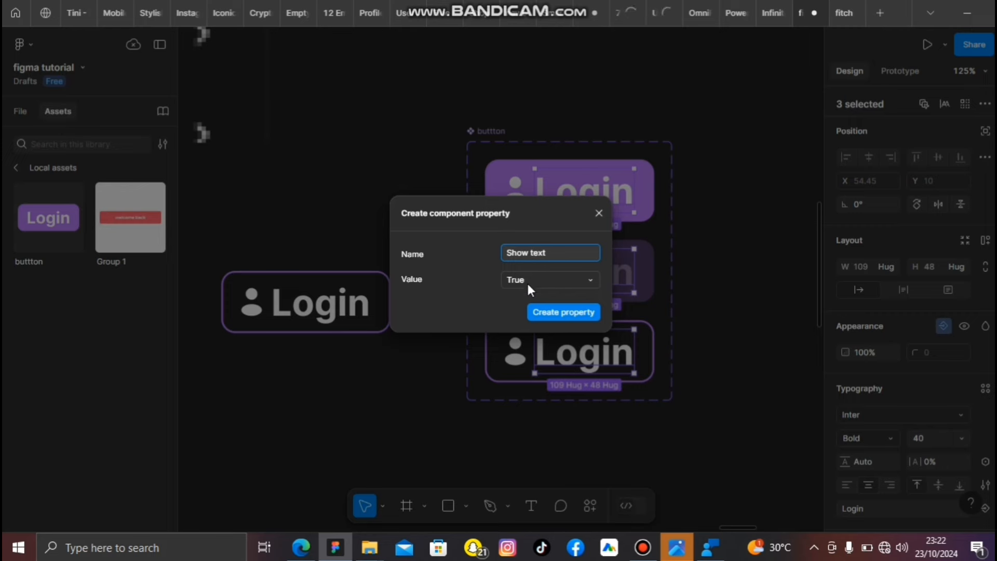
click(572, 317)
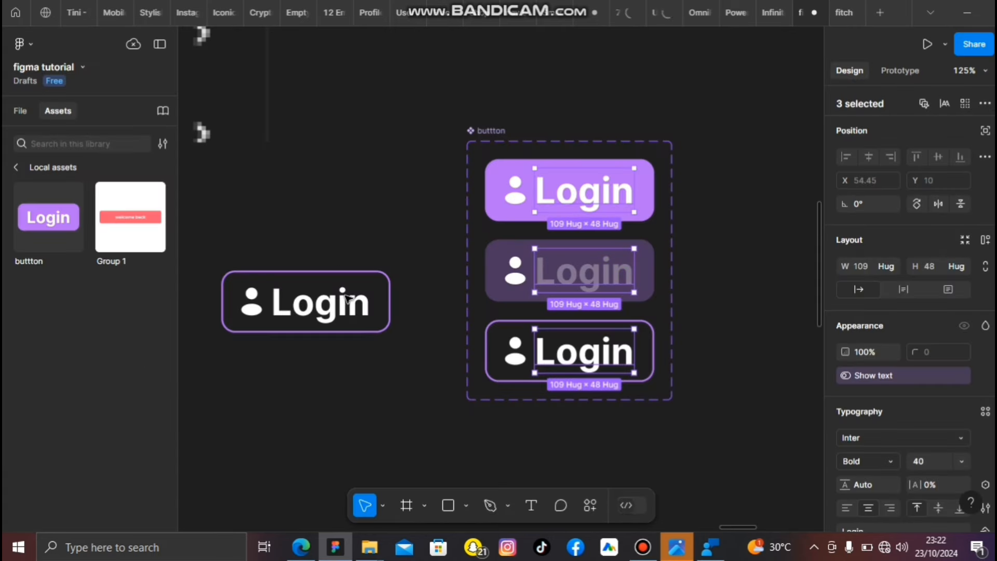
Step: Test Show text on the instance, cycle through active, inactive and outline, ending on outline with icon shown
click(391, 288)
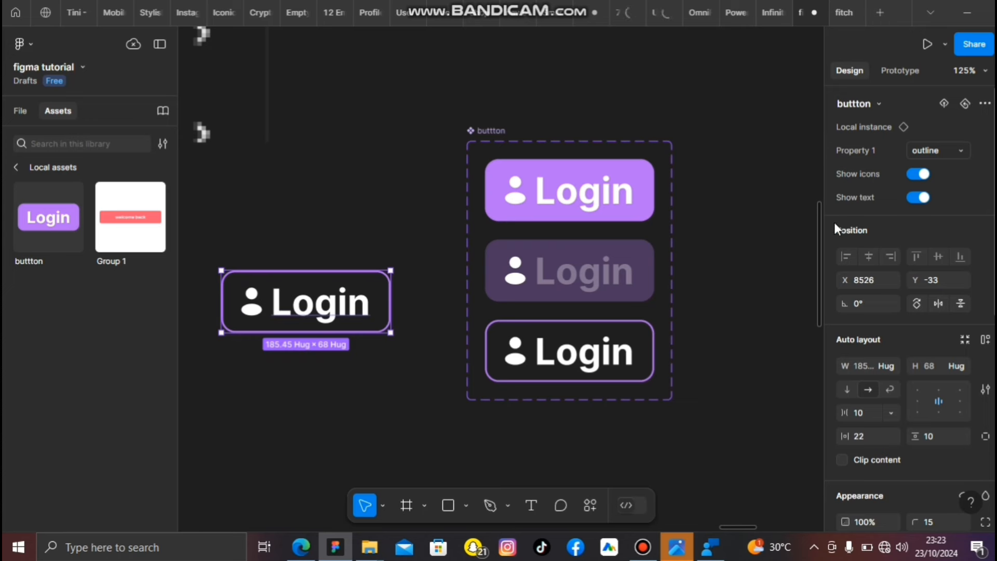
click(920, 198)
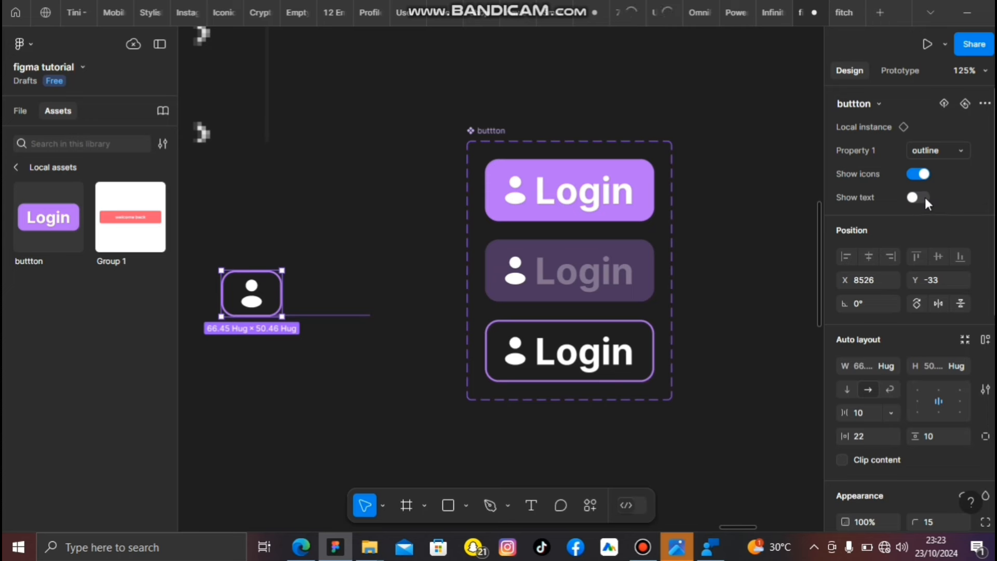
click(926, 200)
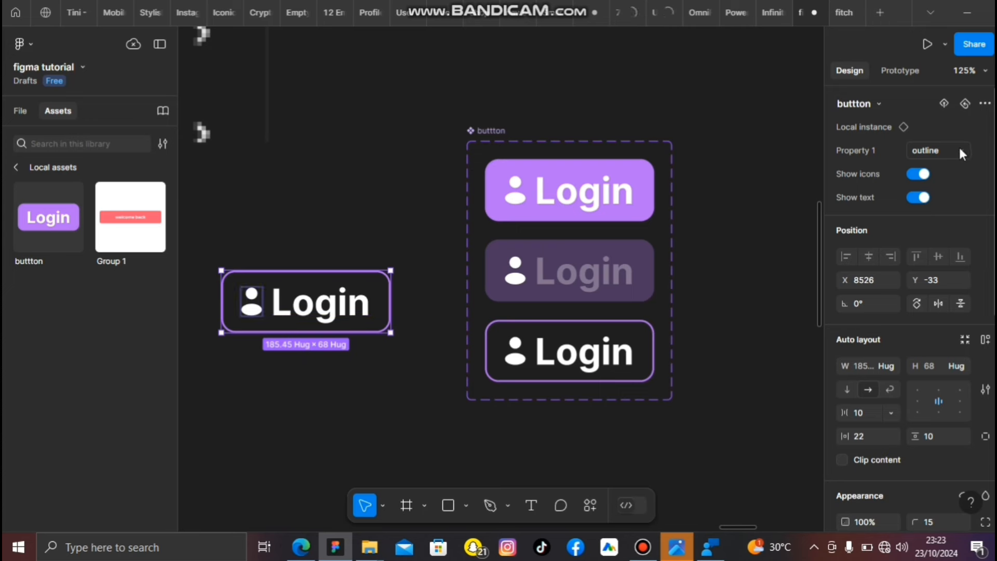
click(909, 143)
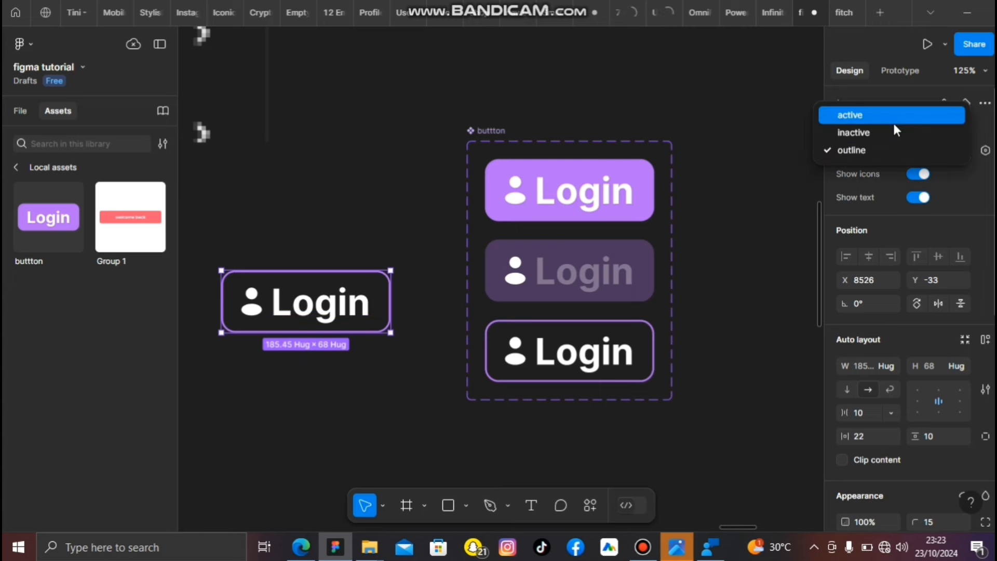
click(892, 117)
click(876, 151)
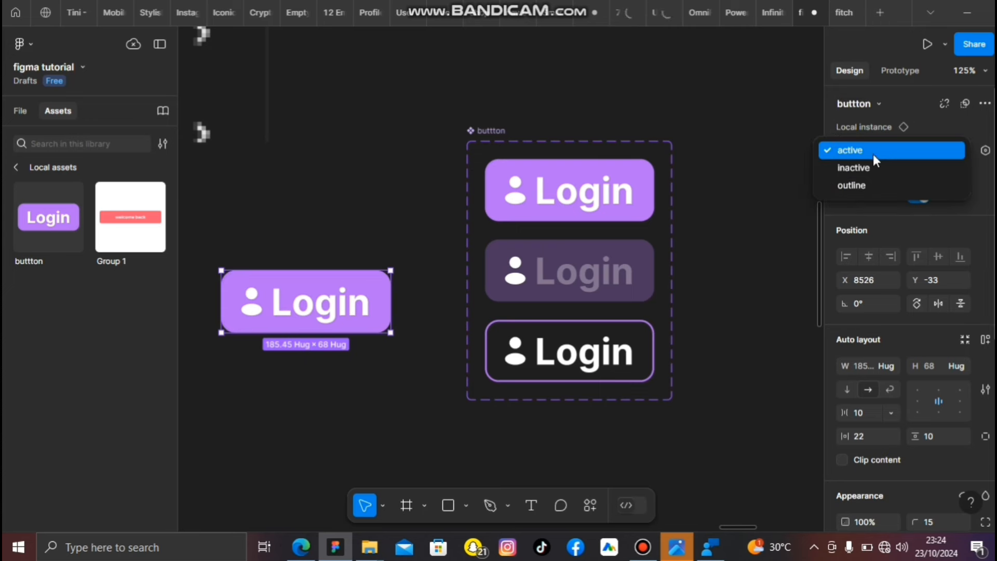
click(876, 166)
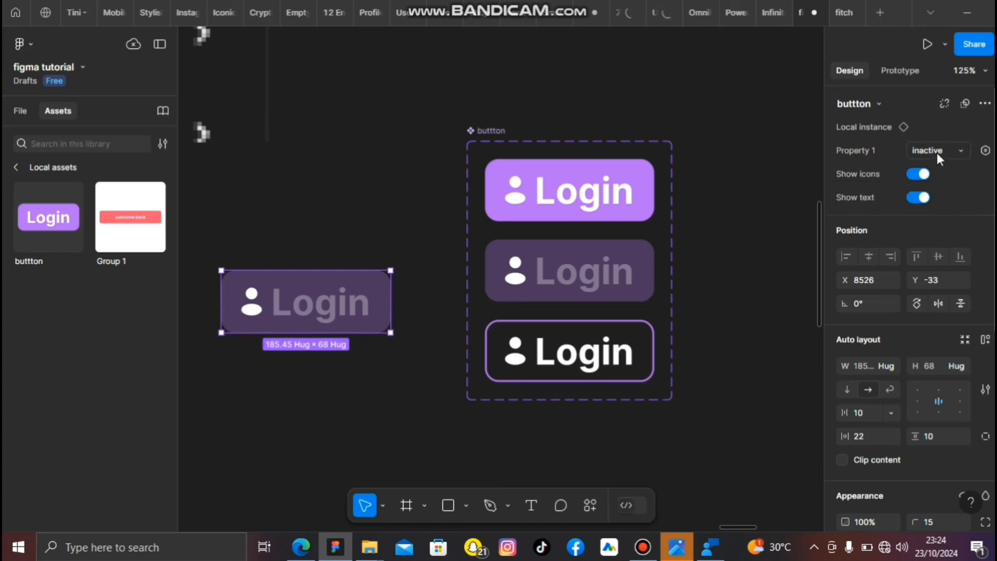
click(906, 153)
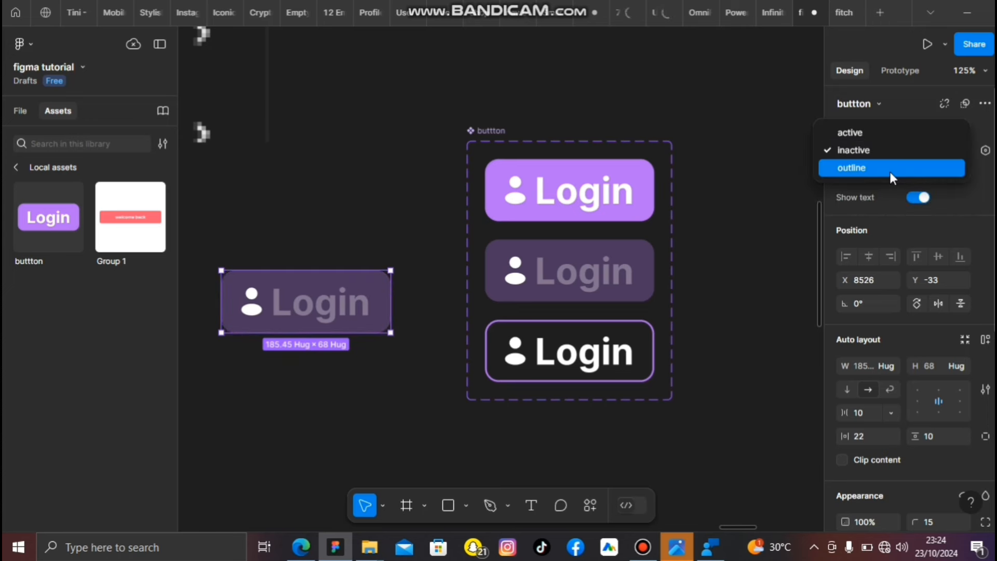
click(889, 171)
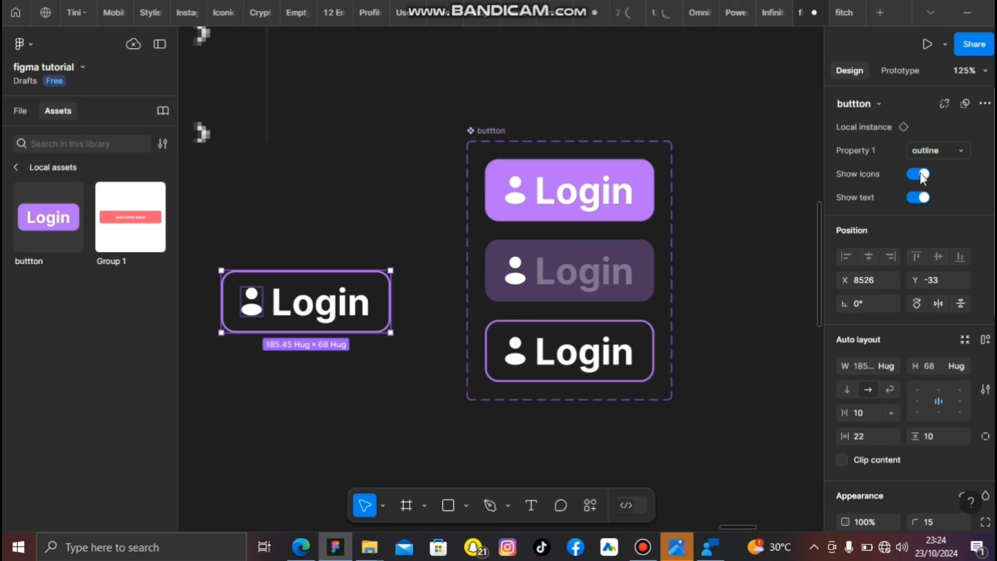
click(919, 174)
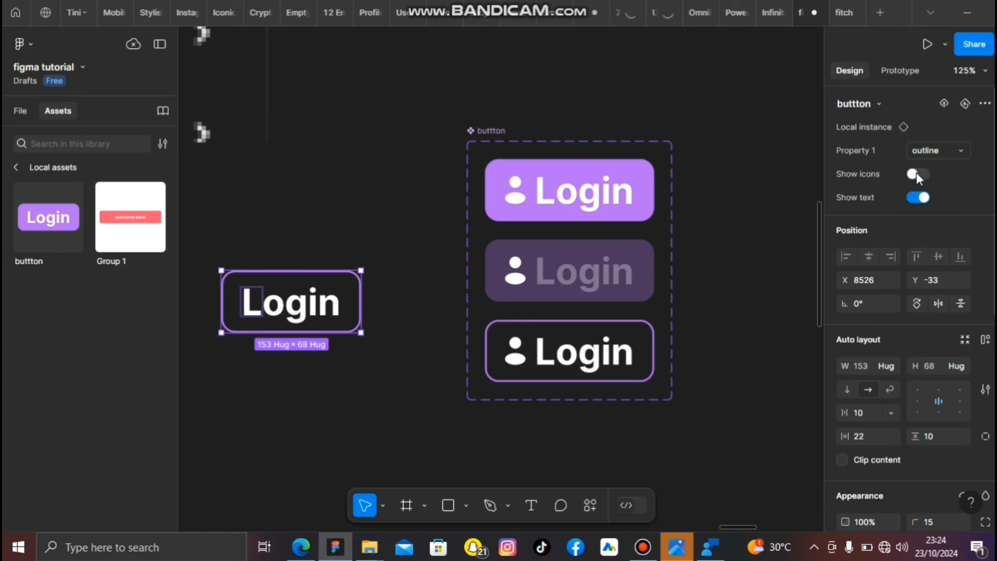
click(916, 176)
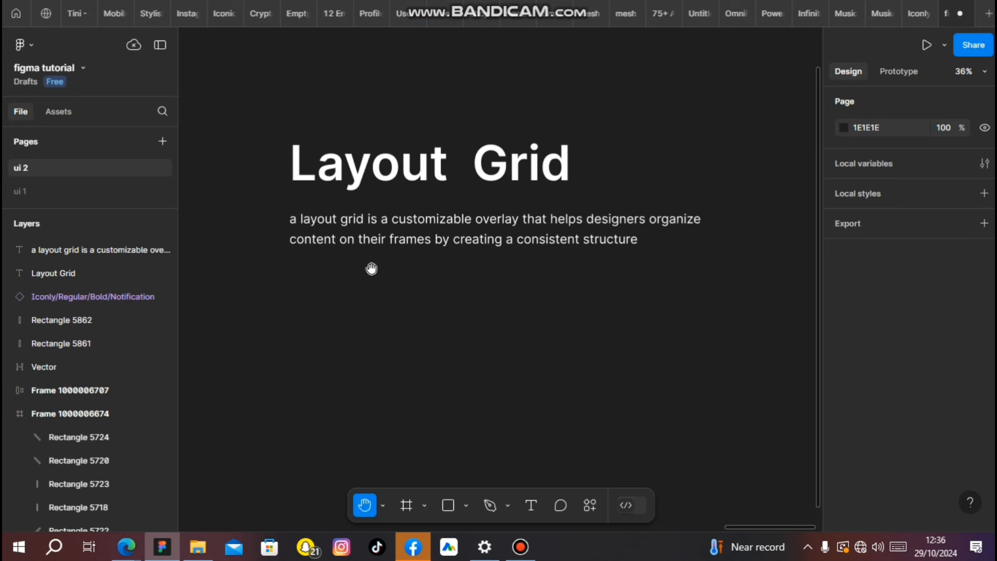
Step: Pan the ui 2 canvas to center the Layout Grid title and description, then switch to the Frame tool
drag(503, 275, 747, 280)
drag(242, 245, 483, 274)
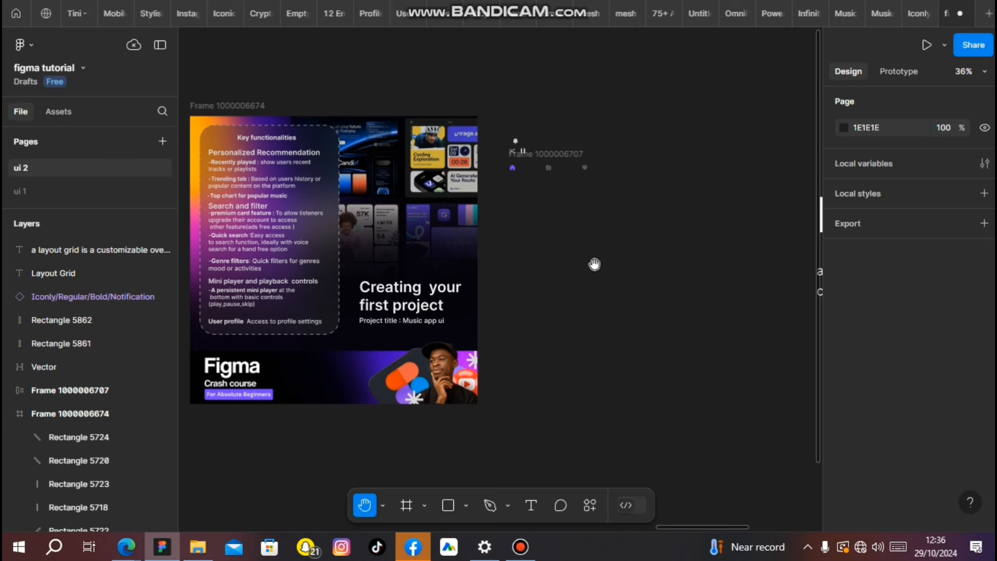
drag(594, 264, 228, 256)
drag(529, 258, 399, 216)
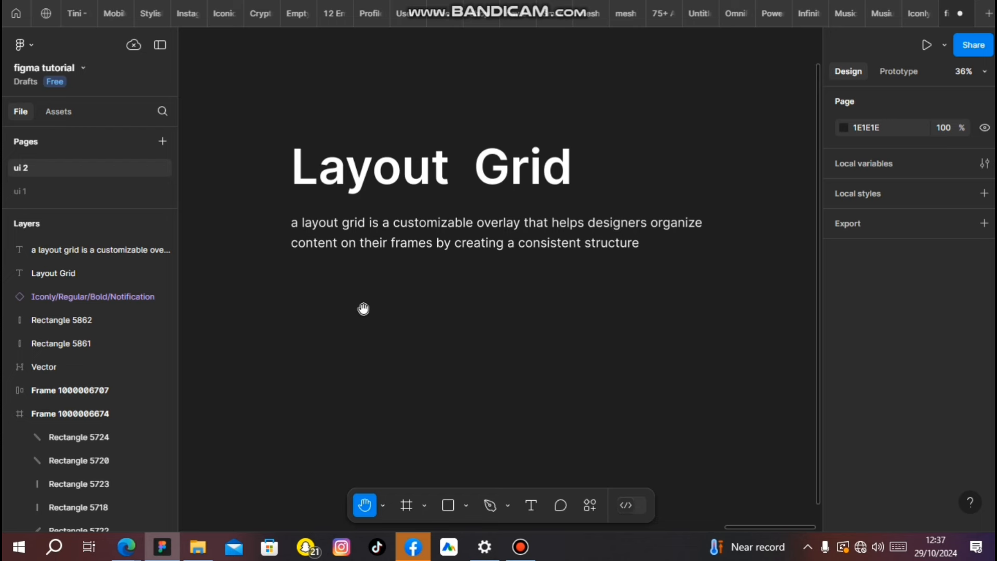
scroll(455, 327, down, 3)
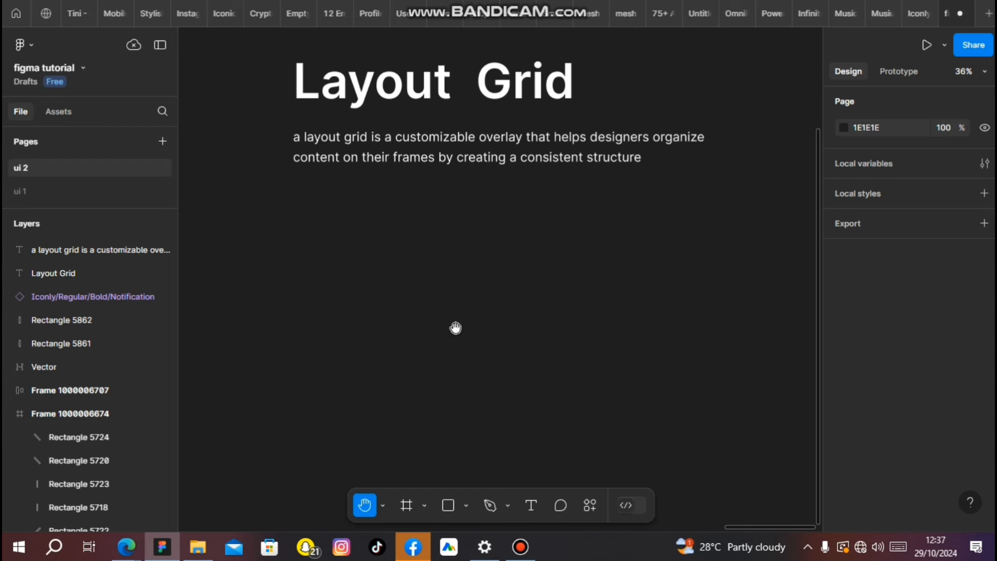
key(f)
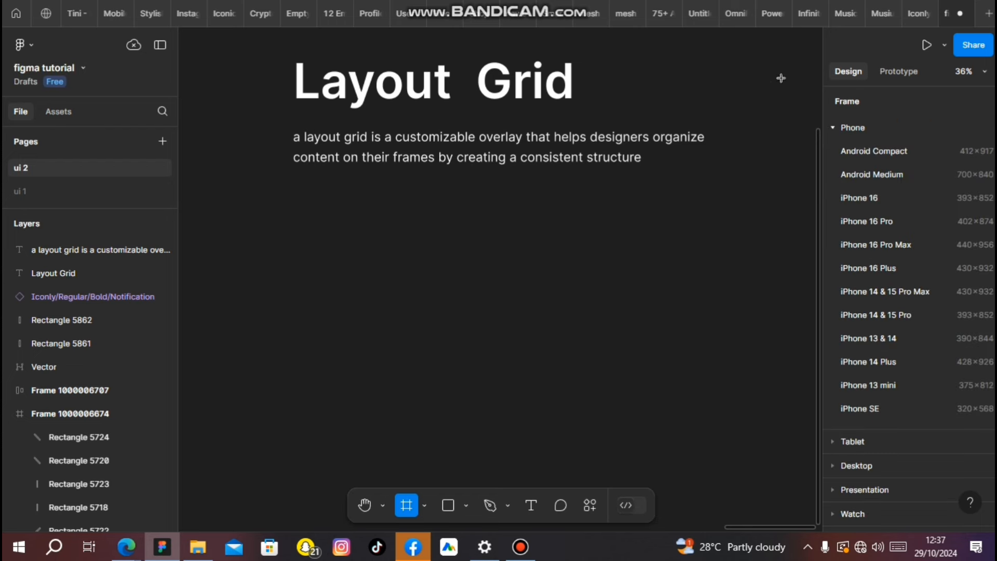
Step: Create an iPhone 16 frame (393×852), move it left, and add a 10px layout grid
click(870, 202)
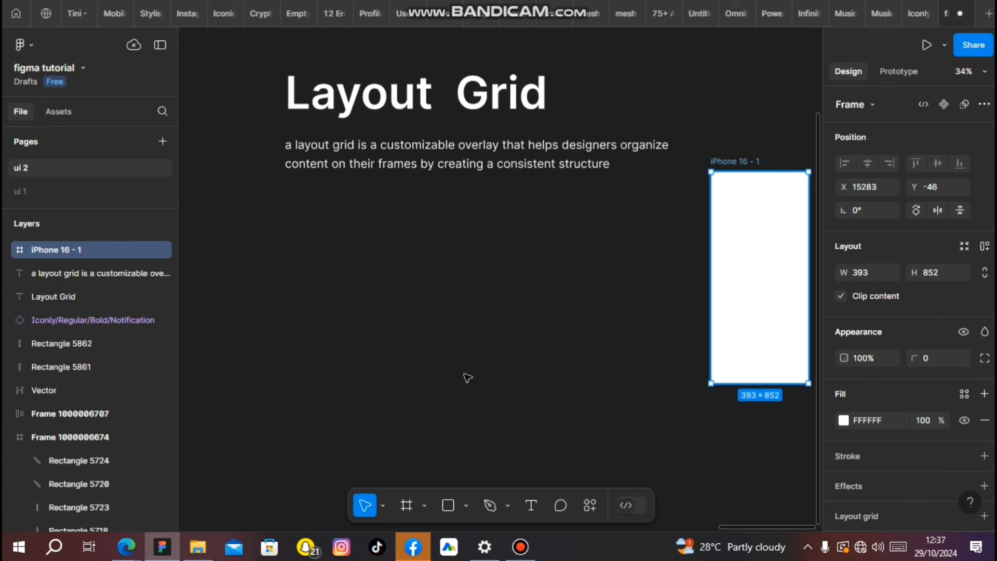
drag(772, 283, 392, 284)
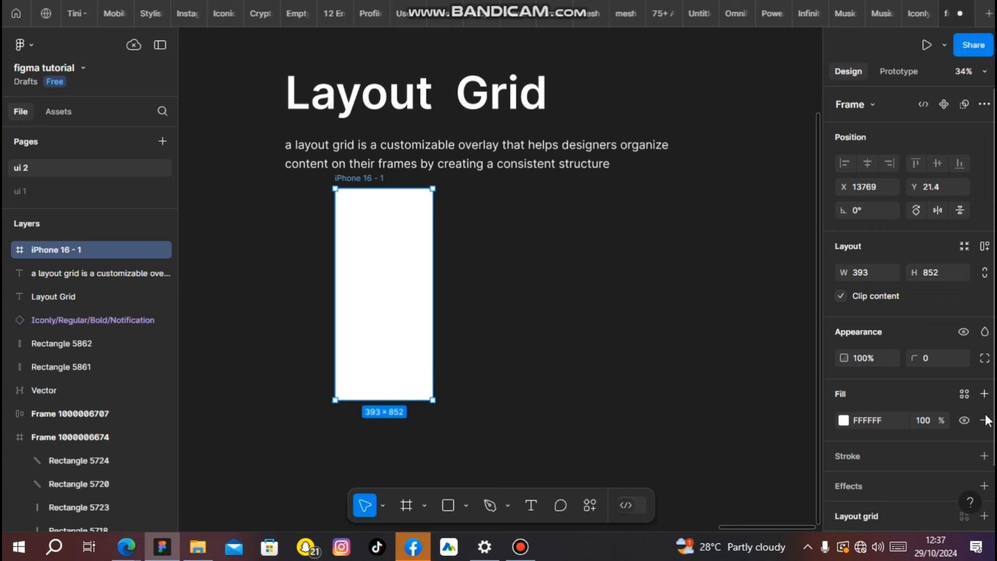
scroll(976, 425, down, 3)
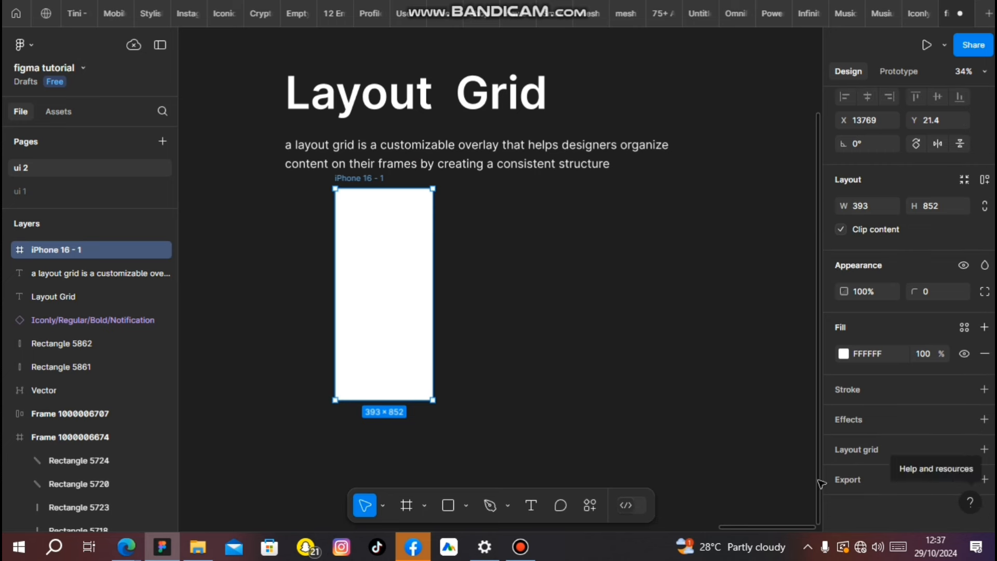
click(983, 450)
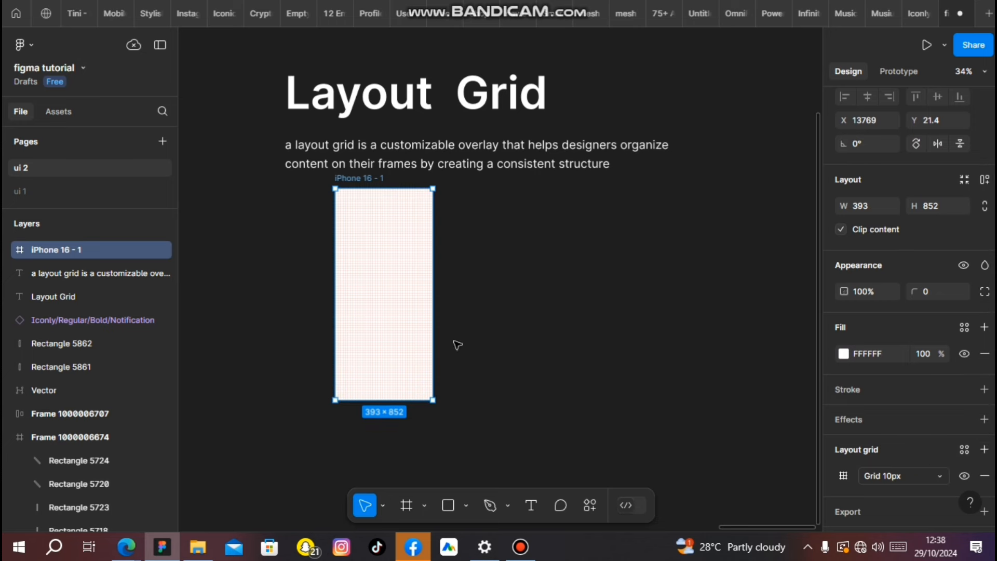
Step: Change the layout grid to 8 columns and widen the frame to watch them stretch
click(843, 476)
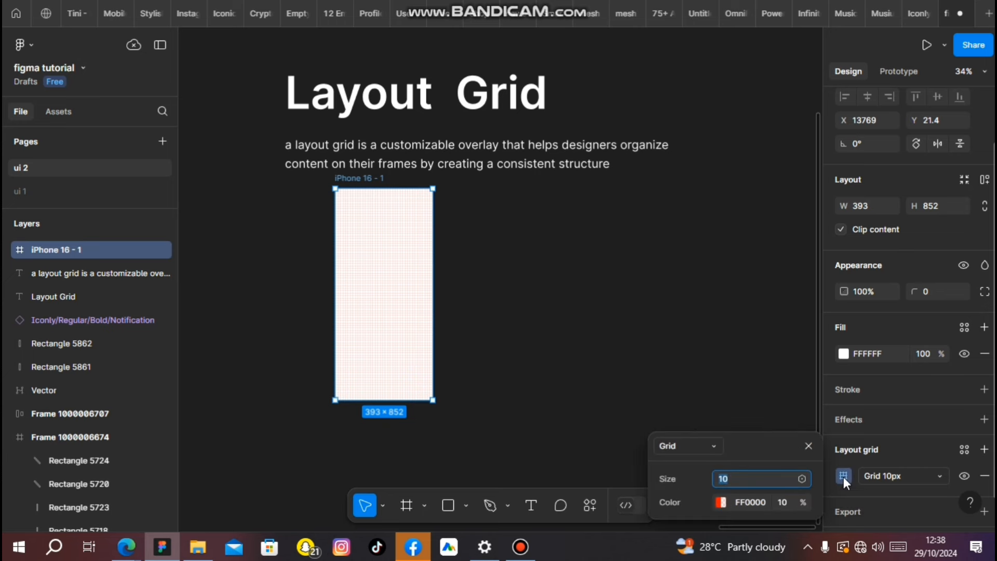
click(668, 444)
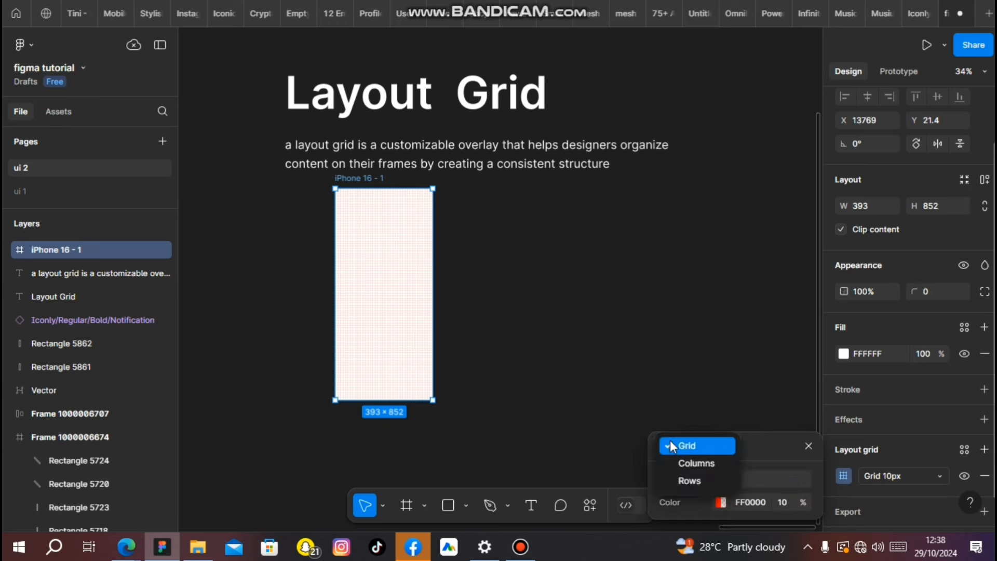
click(692, 464)
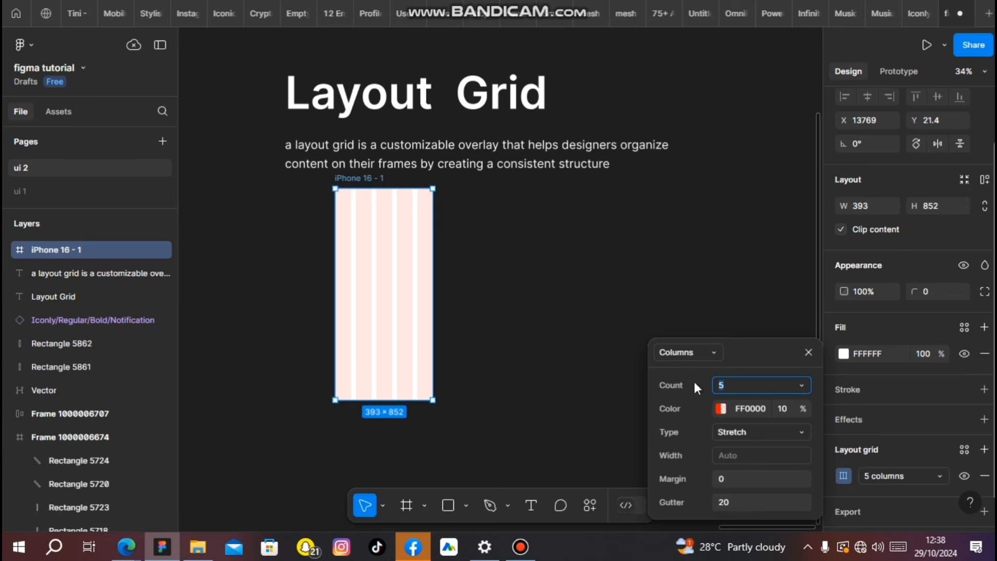
click(801, 382)
click(803, 410)
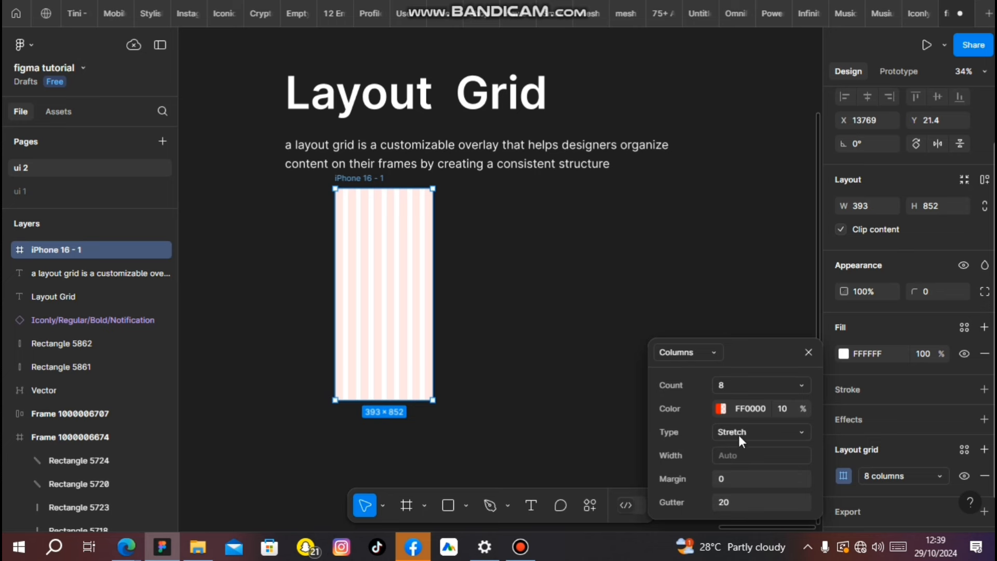
drag(433, 252, 555, 266)
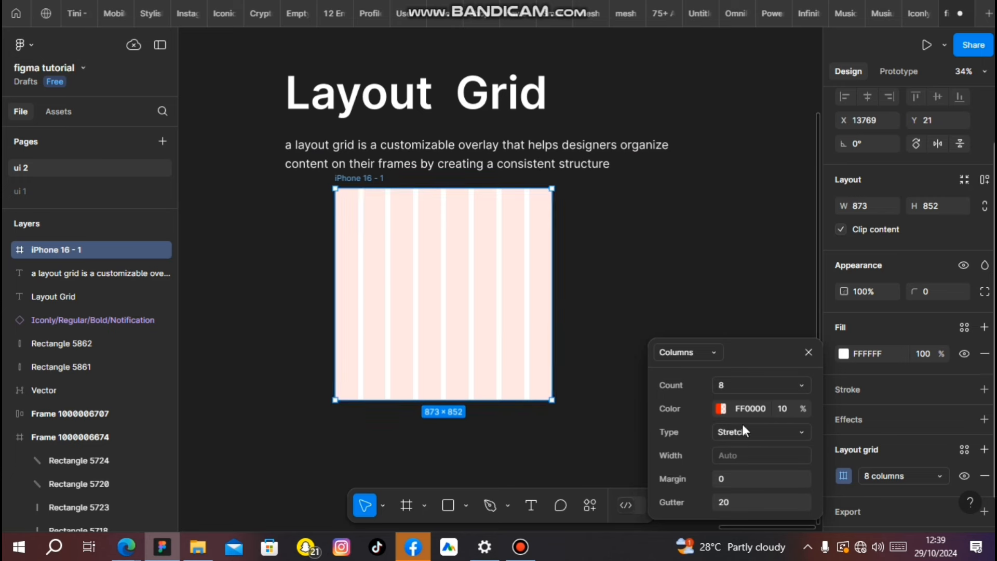
Step: Try Center, Left and Right column alignment, then set the columns to Stretch
click(770, 432)
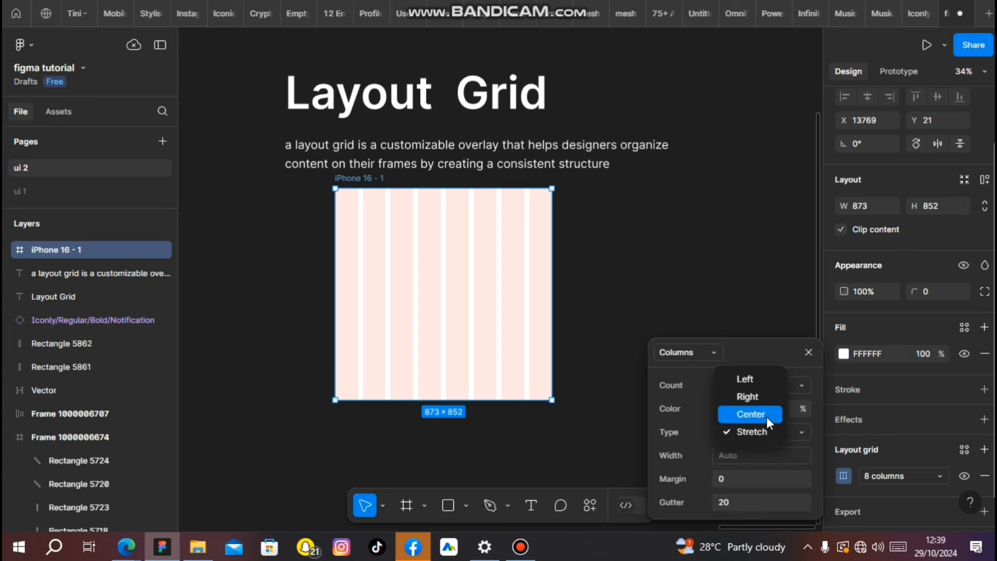
click(751, 413)
click(797, 449)
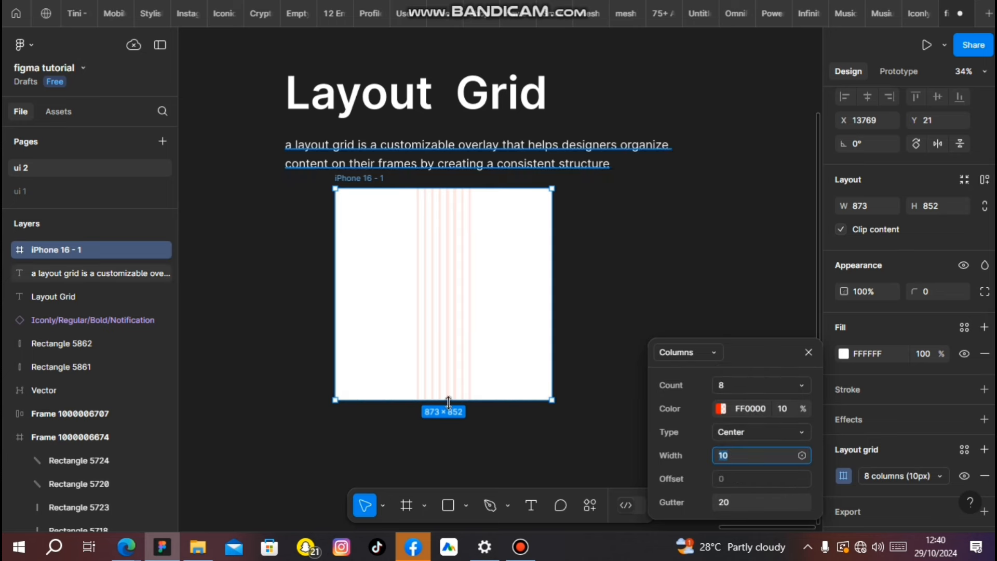
click(763, 427)
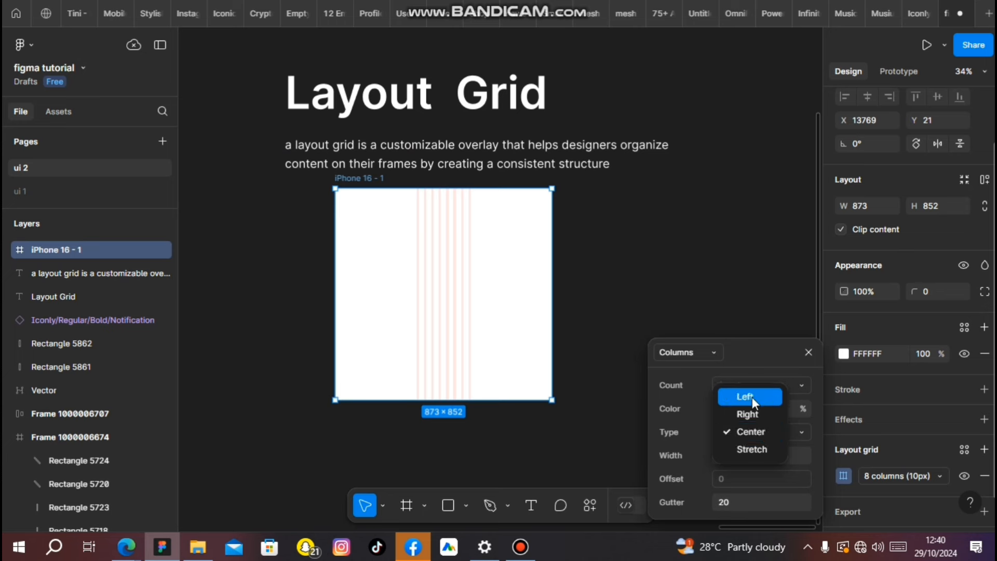
click(749, 396)
click(751, 435)
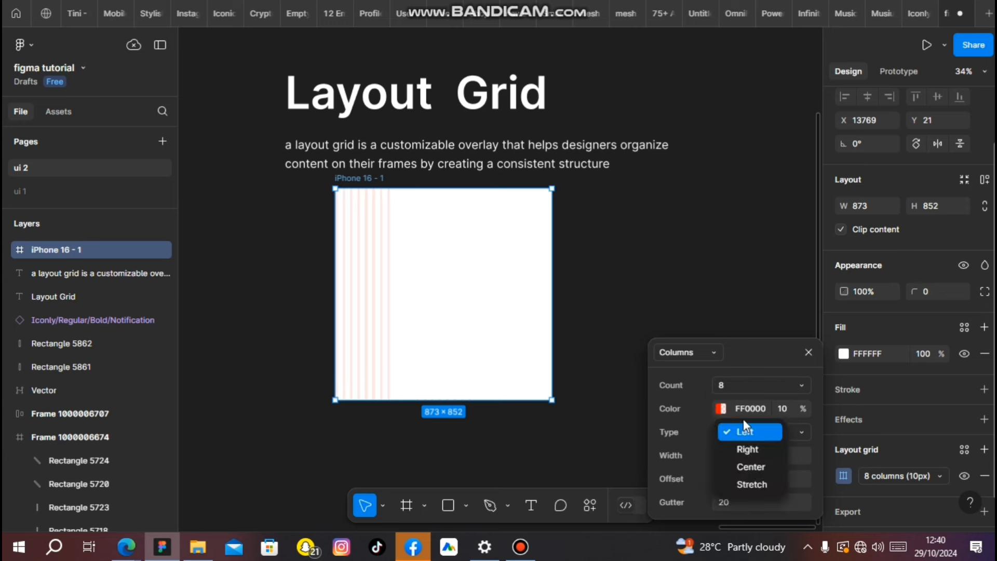
click(743, 448)
click(724, 433)
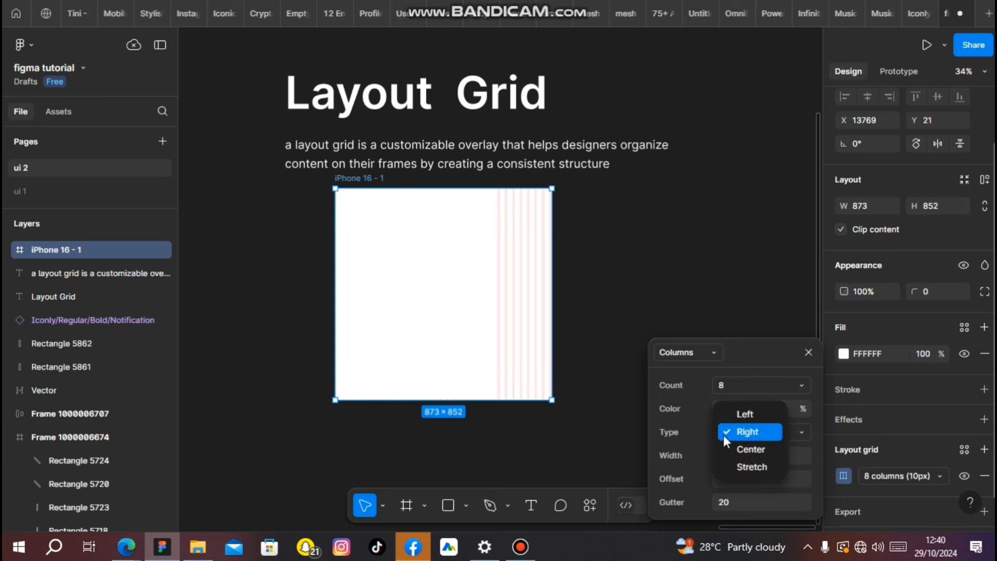
click(728, 465)
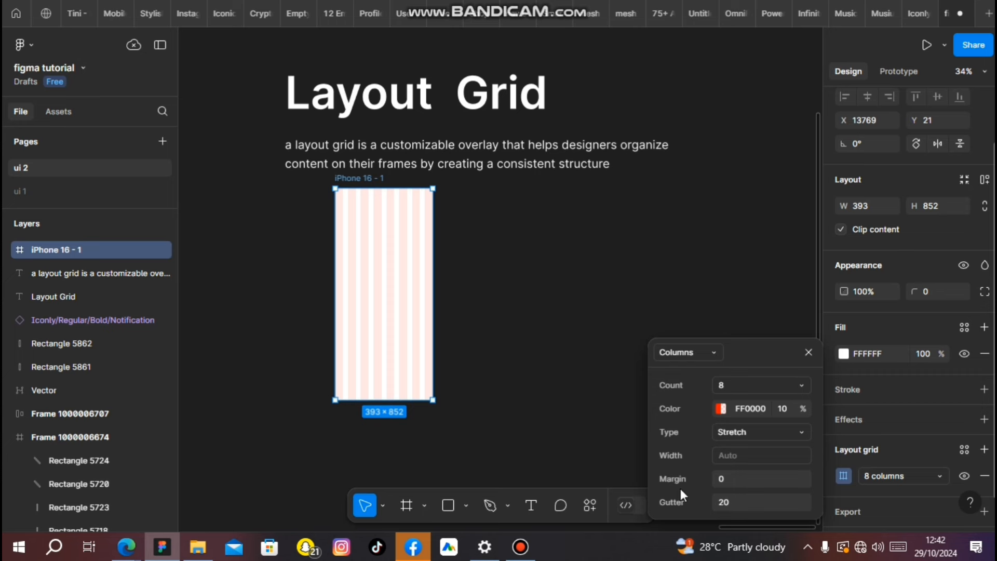
Step: Set the column grid margin to 20
click(721, 482)
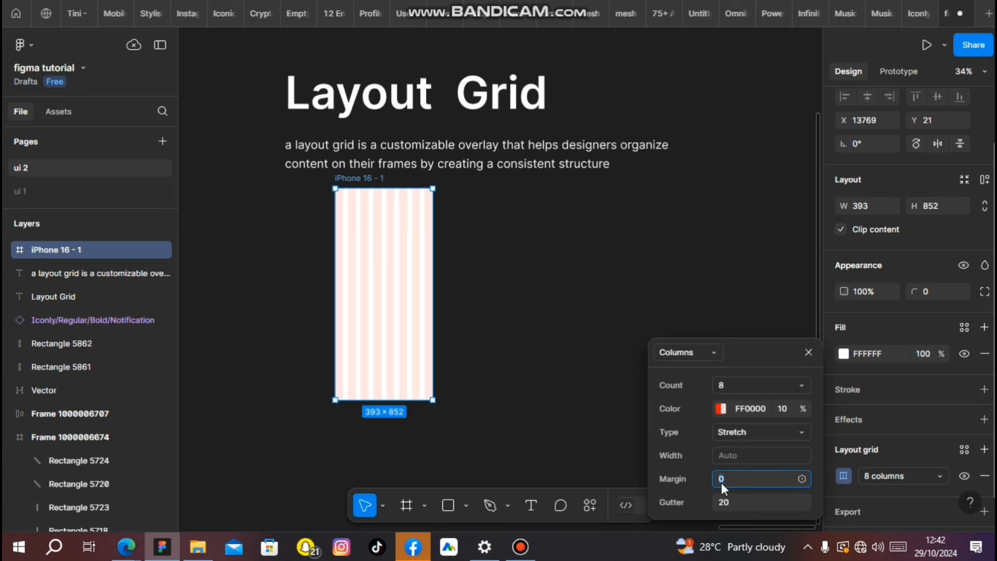
text(20)
key(Return)
scroll(458, 350, up, 5)
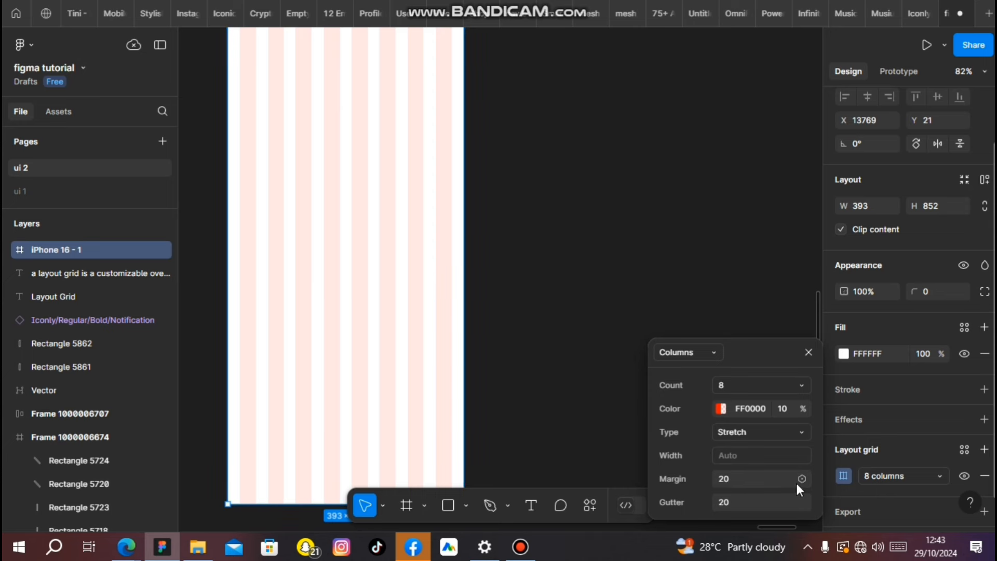
drag(708, 479, 768, 481)
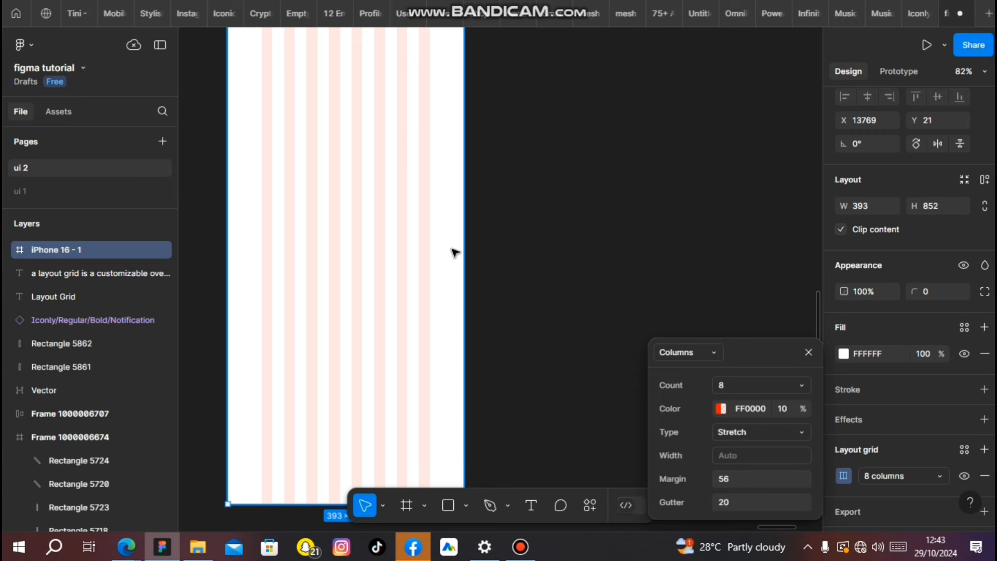
click(729, 478)
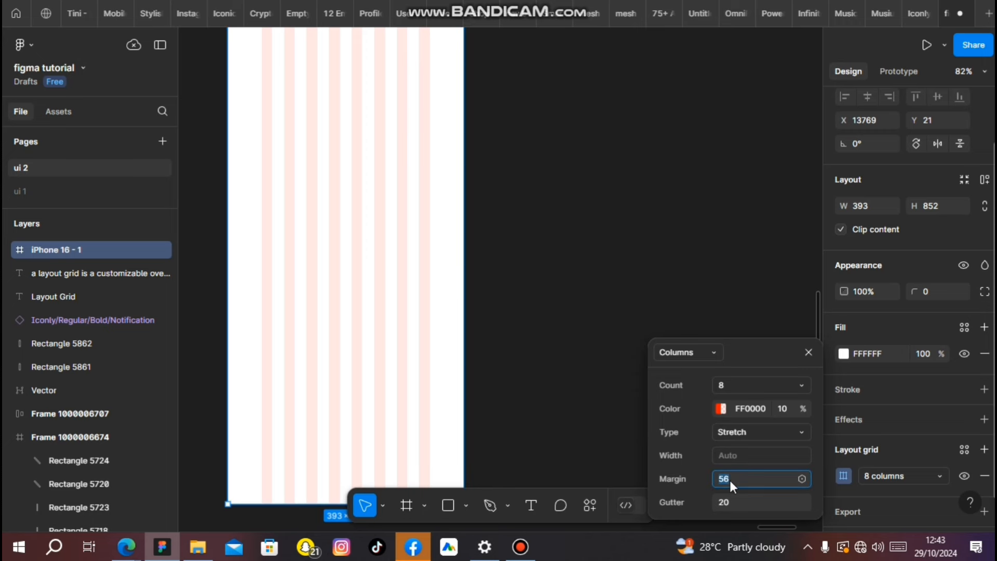
key(Return)
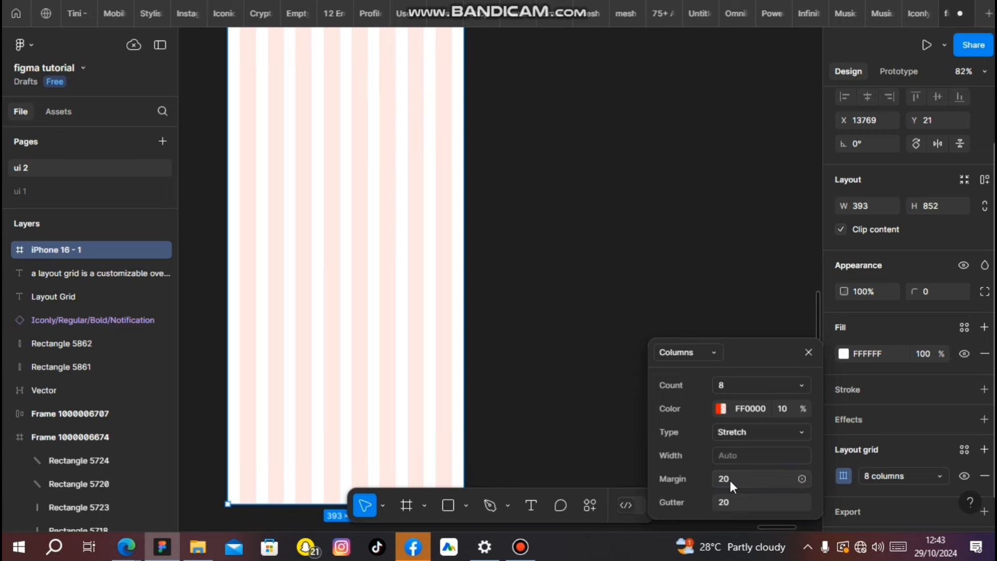
scroll(291, 174, up, 3)
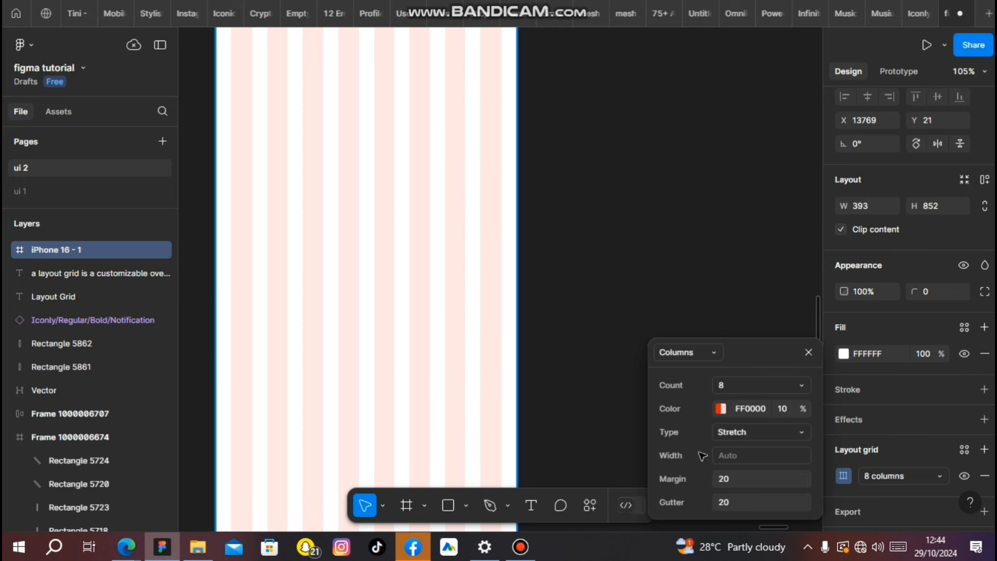
Step: Set the gutter to 10 and widen the iPhone frame to about 441 px
click(725, 503)
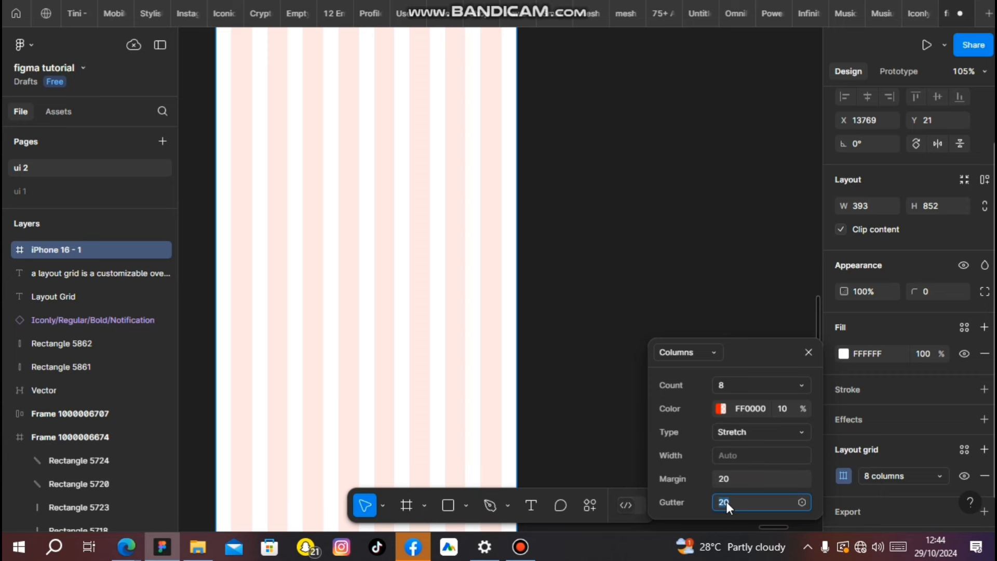
key(Return)
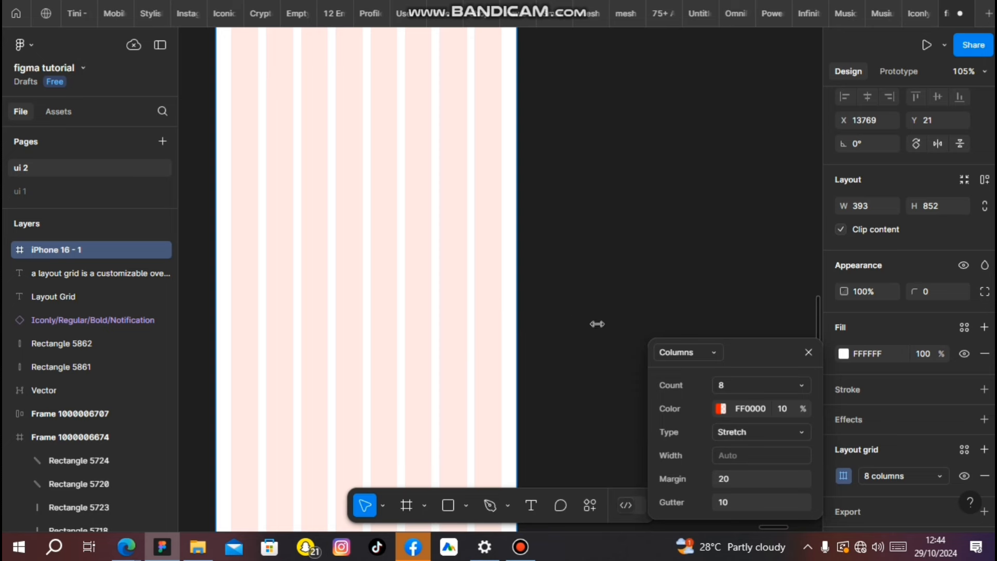
drag(516, 323, 565, 322)
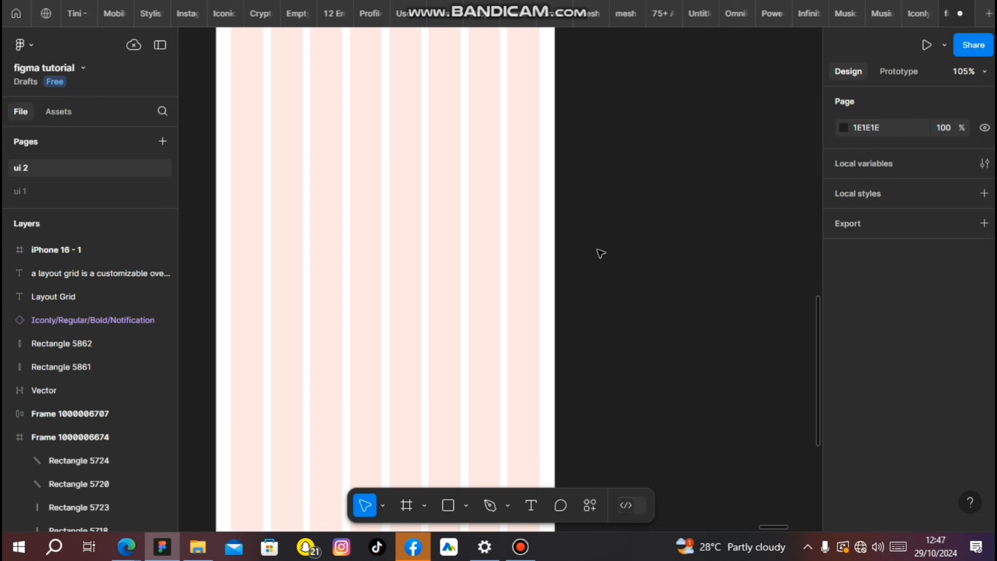
Step: Replace the old iPhone 16 - 1 frame with a fresh iPhone 16 frame moved left
scroll(601, 254, down, 5)
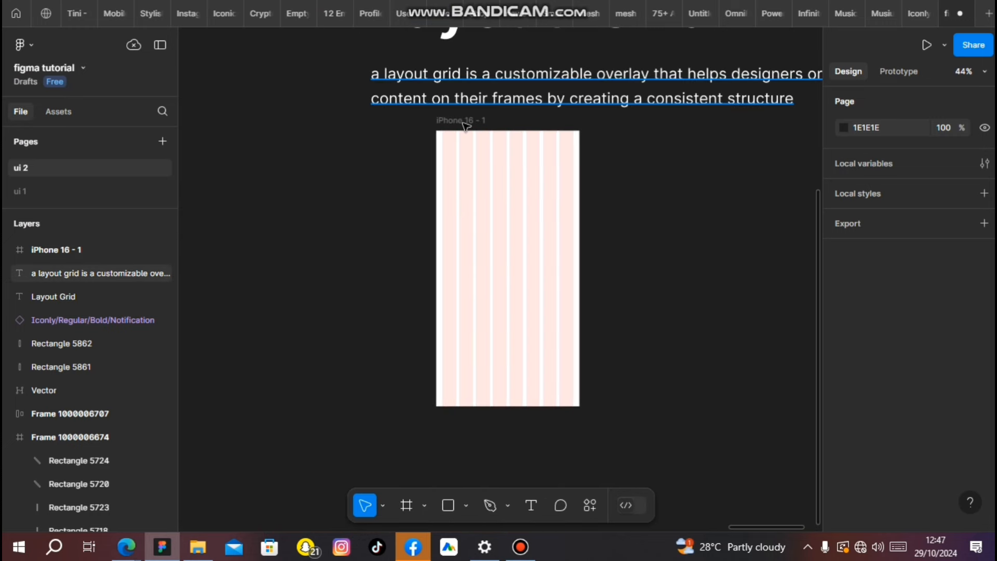
click(469, 120)
key(Delete)
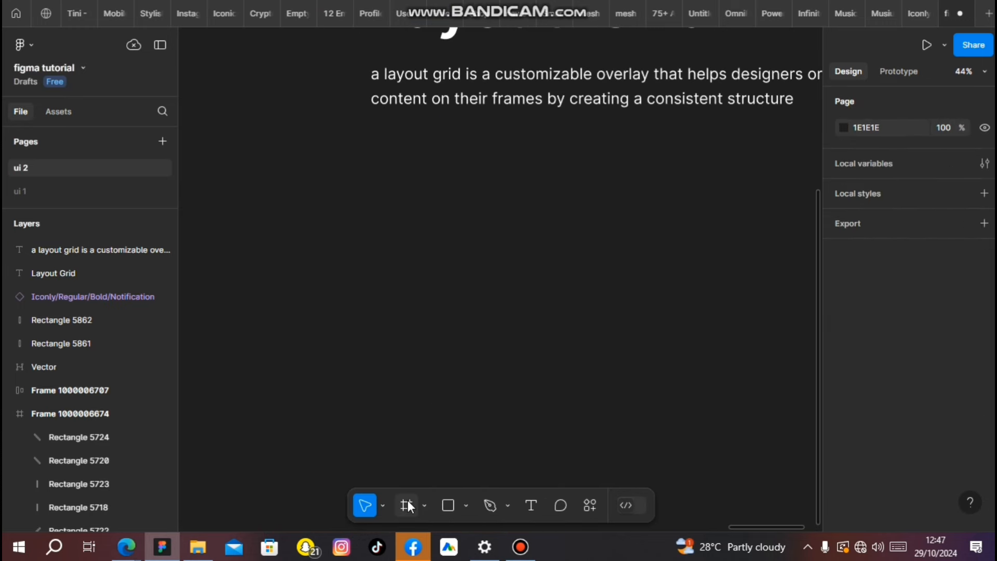
click(409, 506)
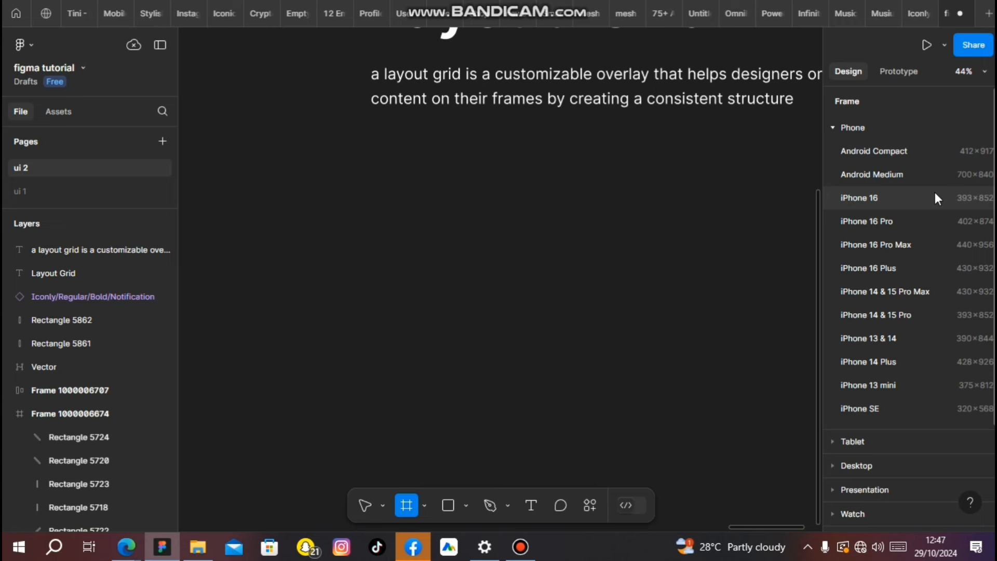
click(935, 197)
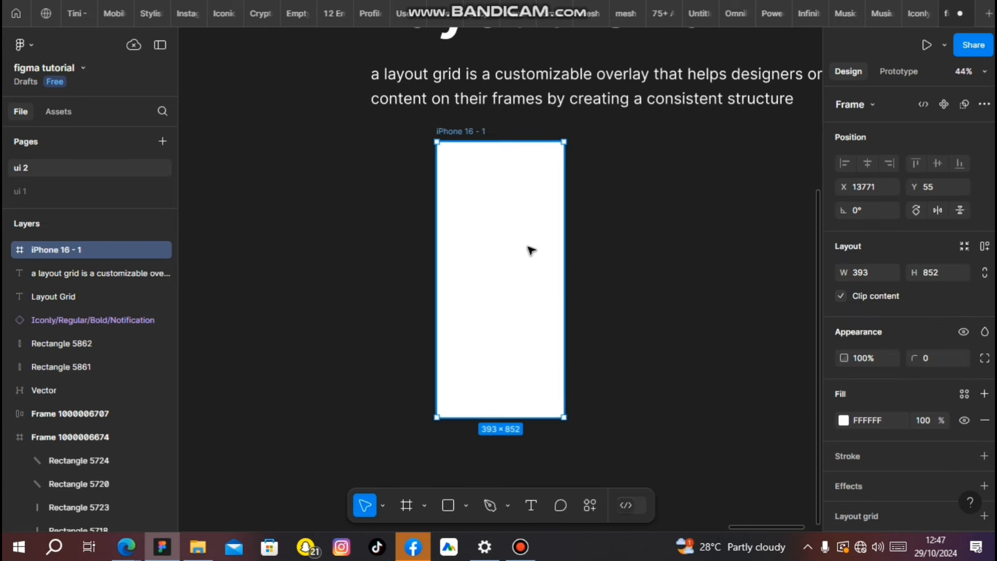
drag(530, 250, 376, 255)
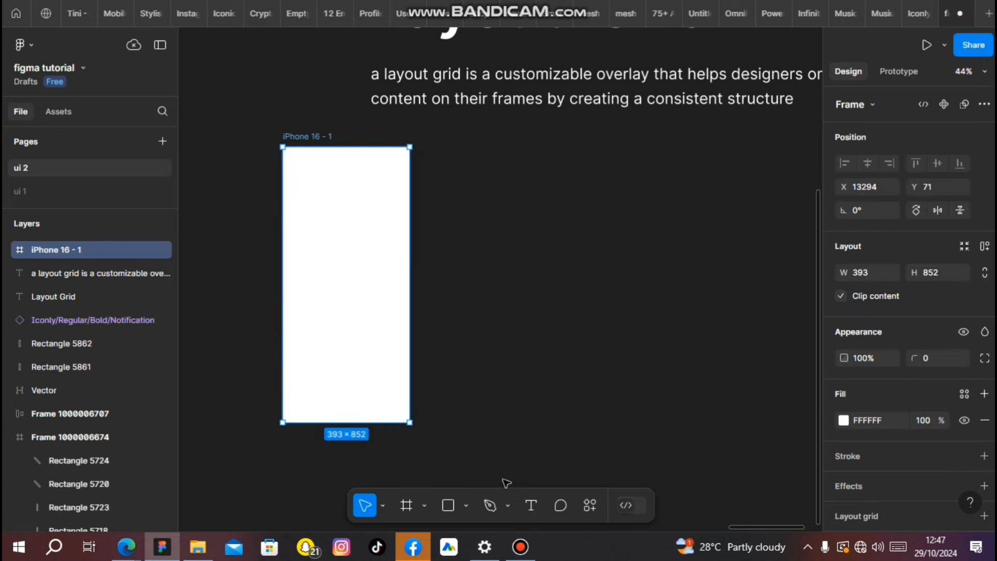
Step: Add a MacBook Air frame and an iPad Pro 11" frame beside the iPhone frame
click(407, 506)
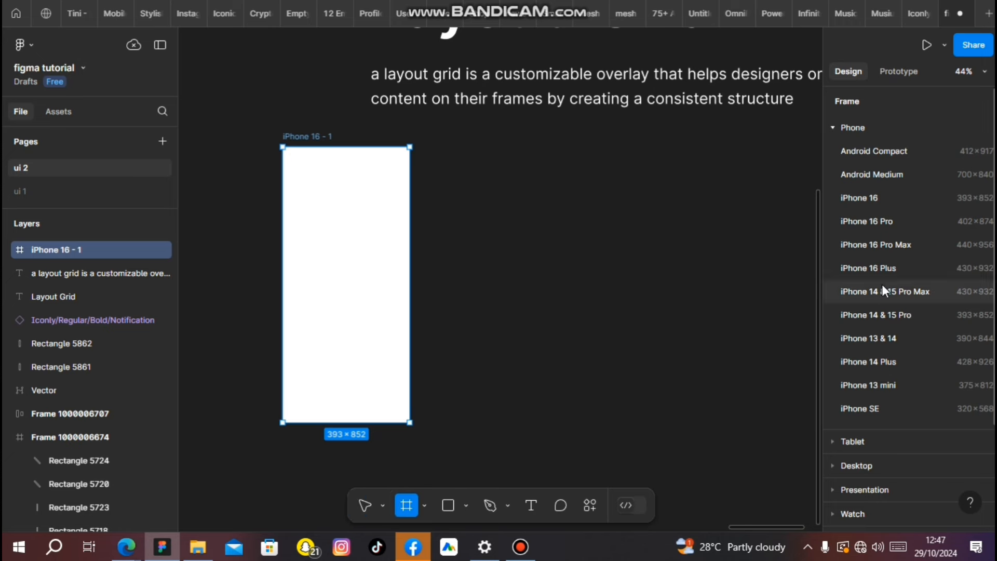
click(882, 469)
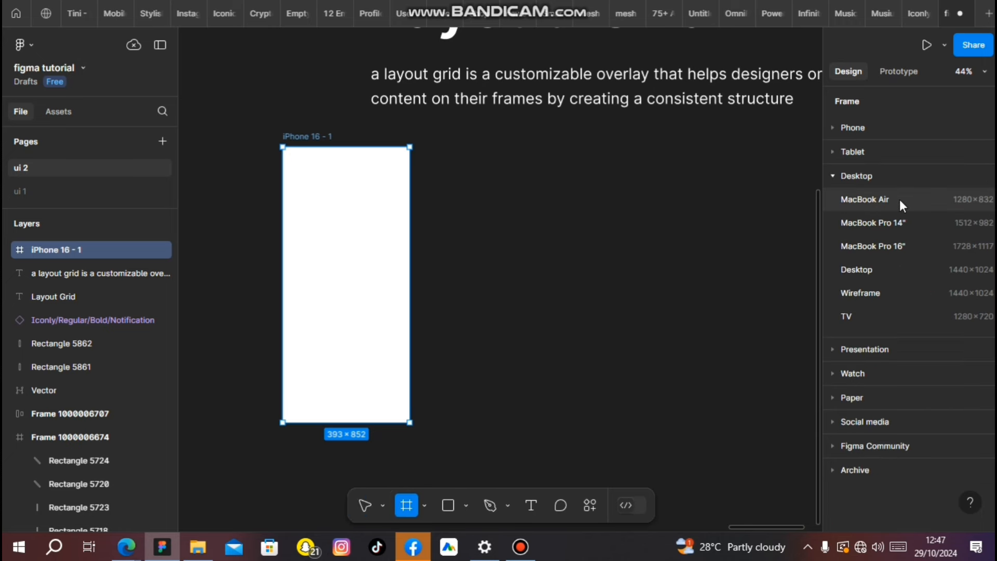
click(864, 199)
mouse_move(636, 295)
mouse_down()
mouse_move(517, 294)
mouse_move(641, 310)
mouse_move(640, 295)
mouse_up()
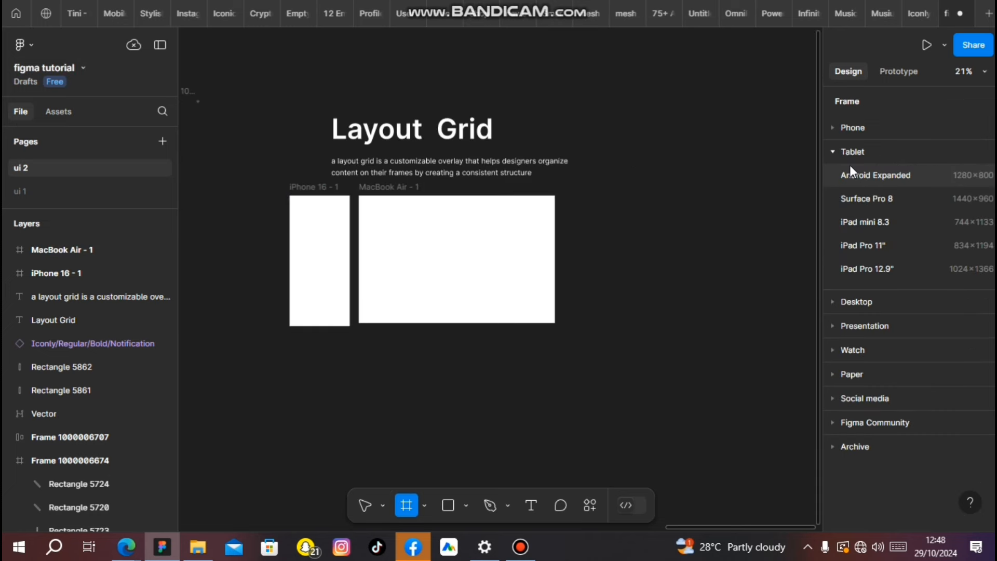
click(859, 247)
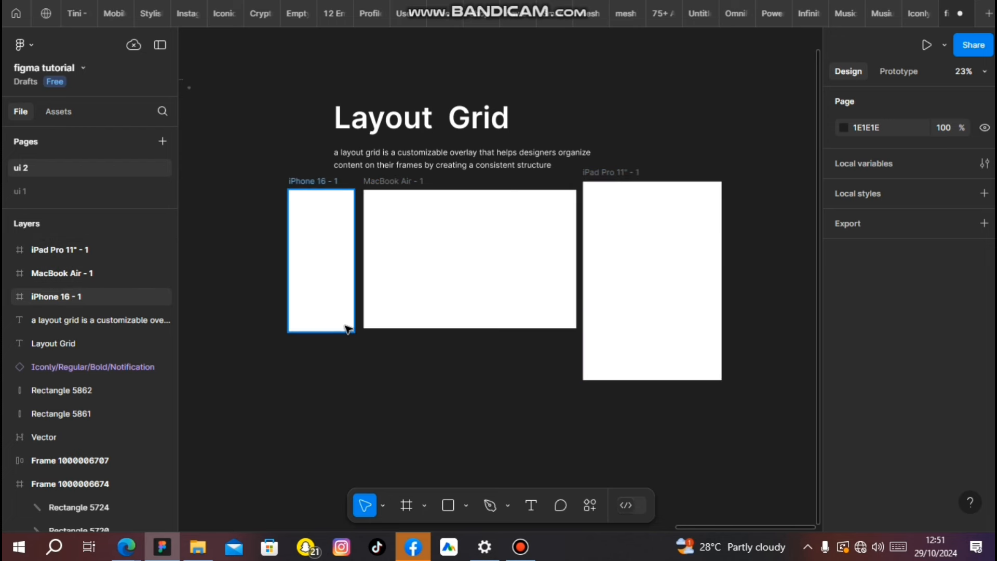
Step: Add a 4-column layout grid with a 20 margin to the iPhone 16 - 1 frame
click(315, 183)
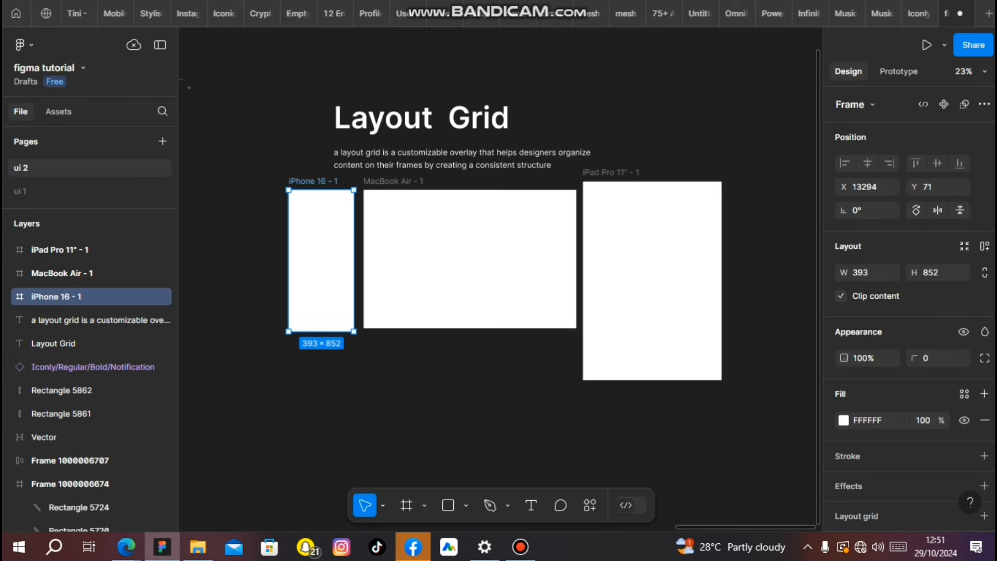
scroll(908, 311, down, 2)
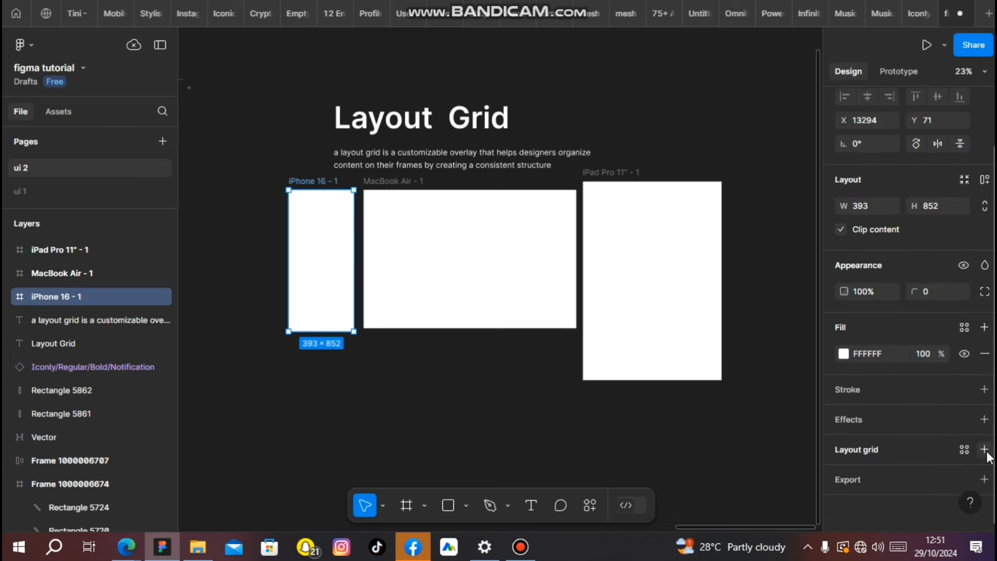
click(983, 449)
click(892, 481)
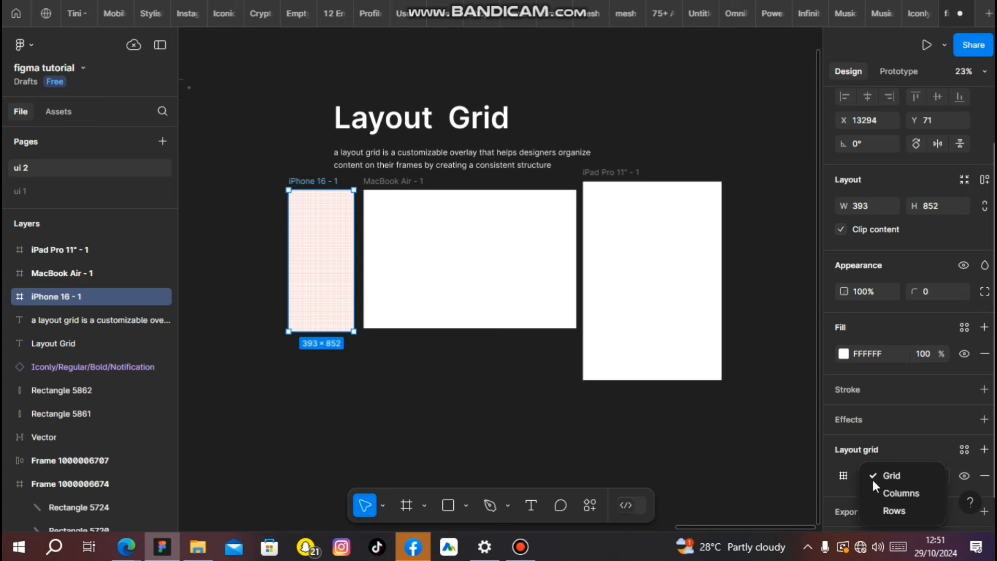
click(889, 498)
click(844, 475)
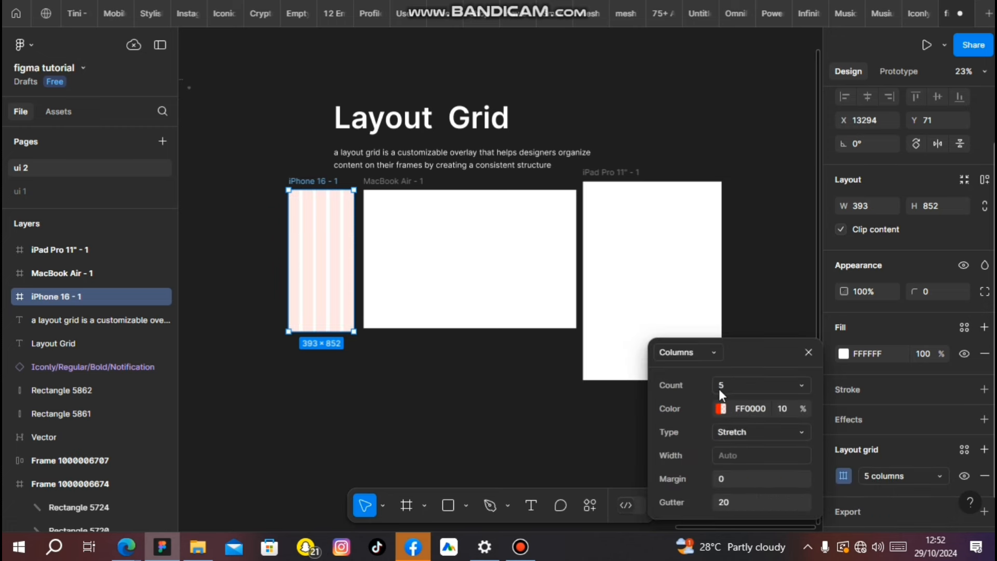
click(719, 388)
click(679, 484)
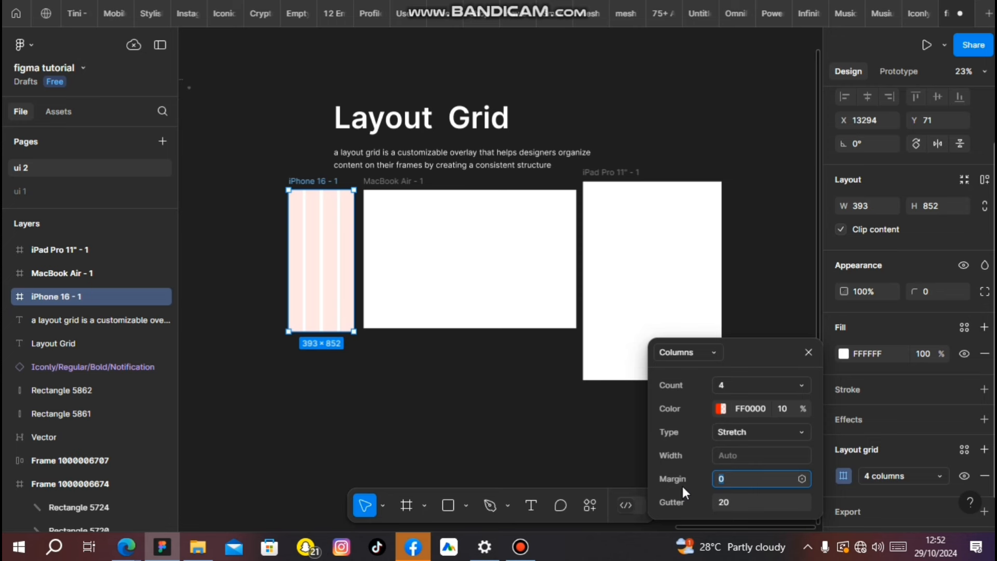
text(20)
key(Return)
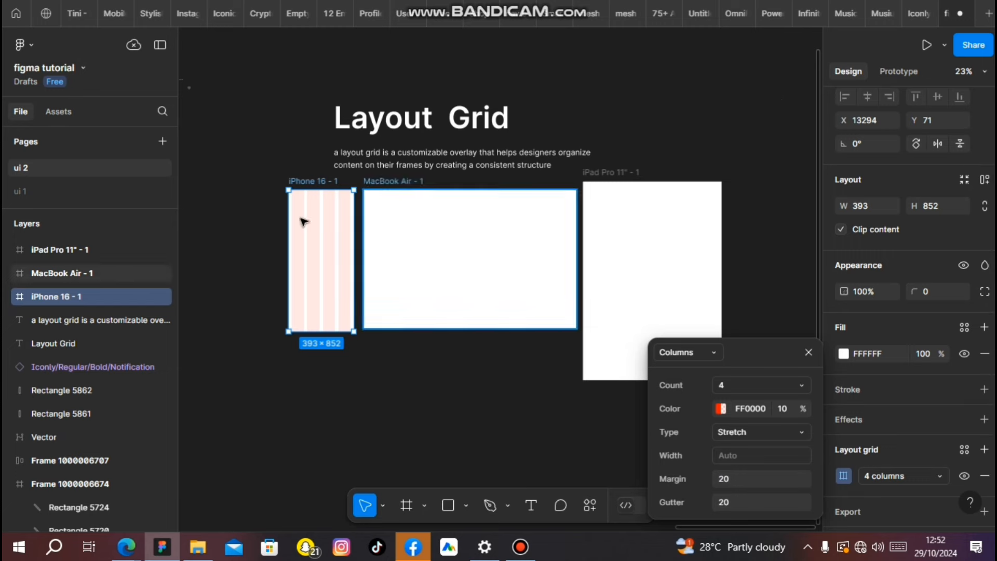
ctrl+scroll(303, 218, up, 4)
click(439, 162)
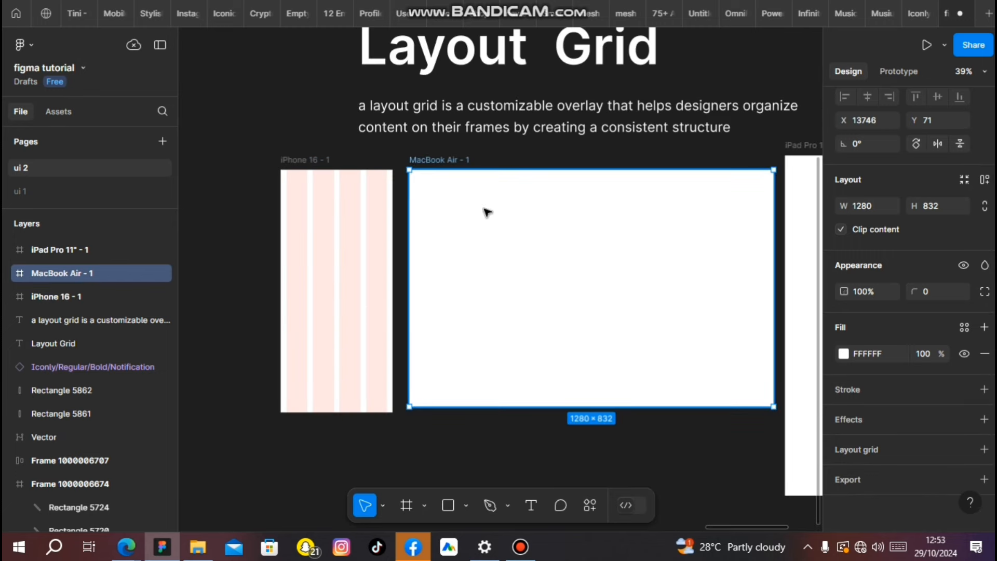
Step: Apply a 12-column layout grid with a 70 margin to the MacBook Air - 1 frame
click(983, 450)
click(880, 472)
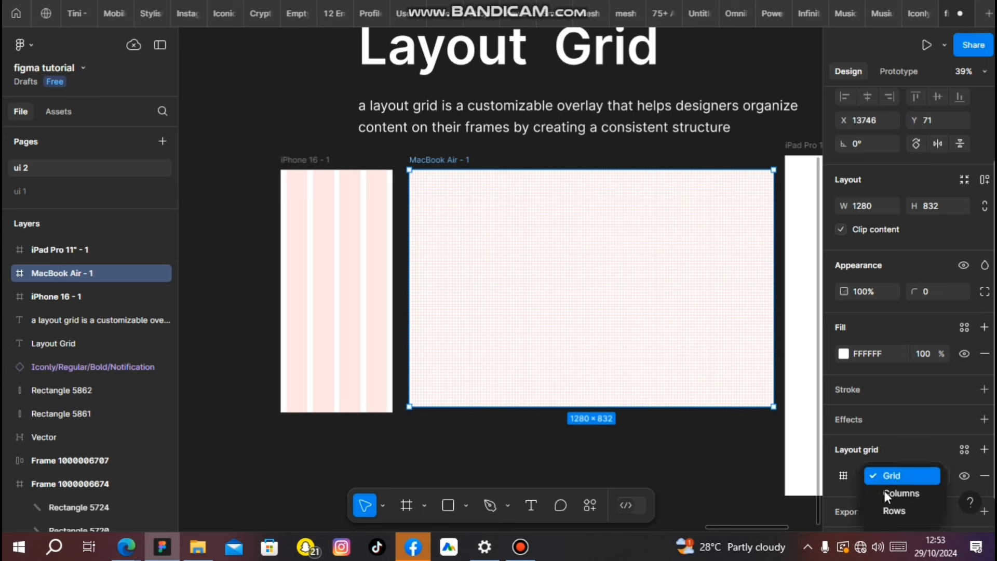
click(888, 493)
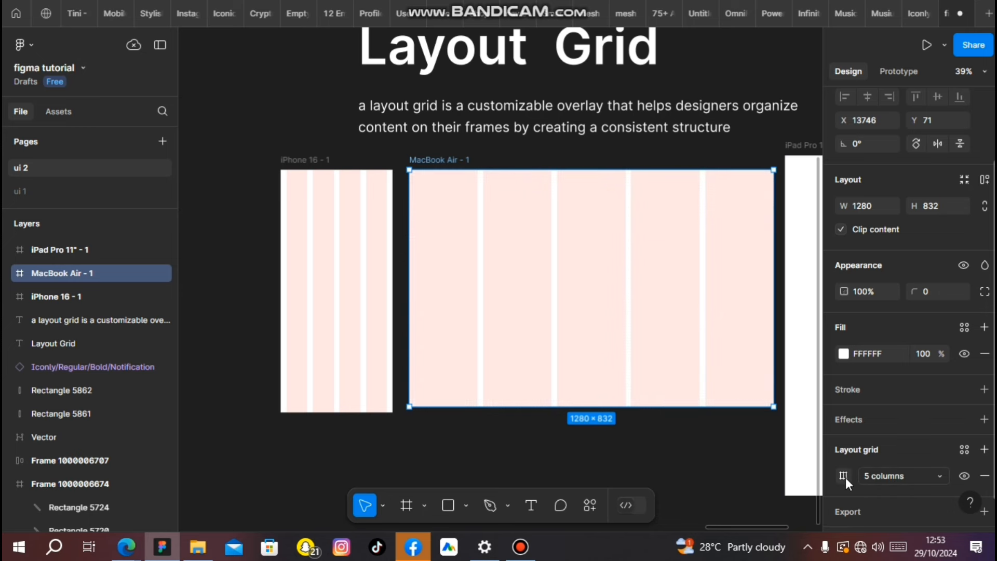
click(844, 476)
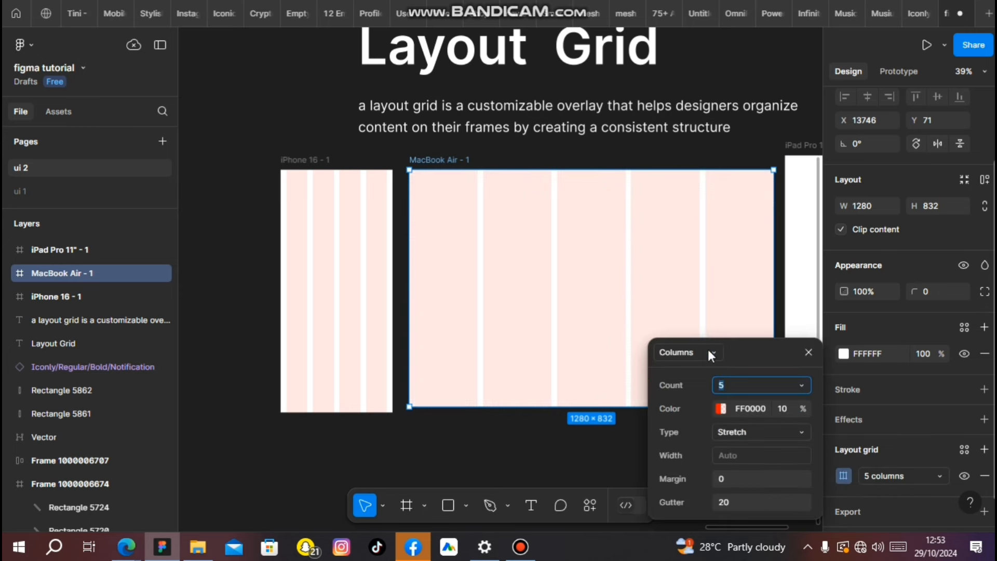
click(724, 384)
text(12)
key(Return)
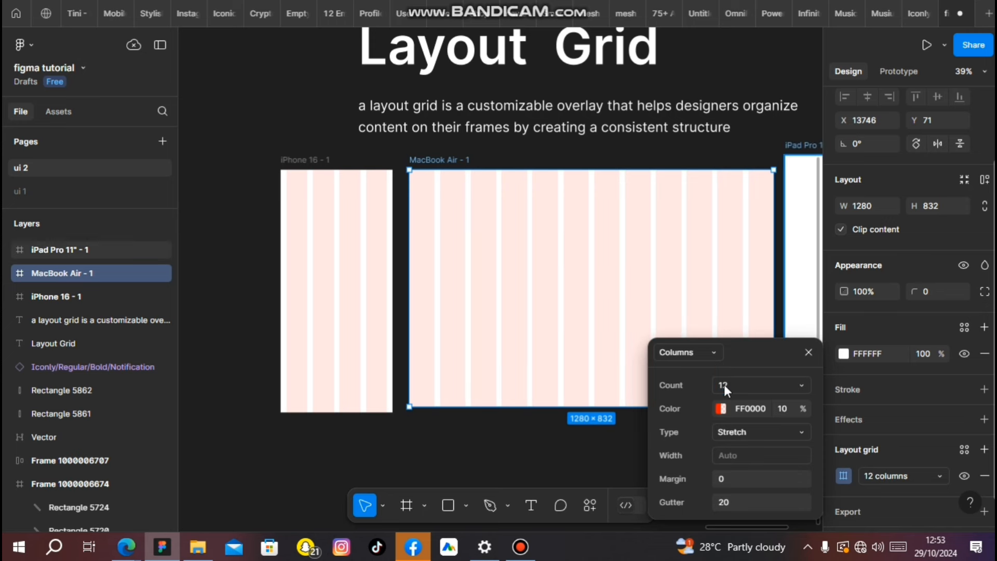
click(734, 478)
key(Return)
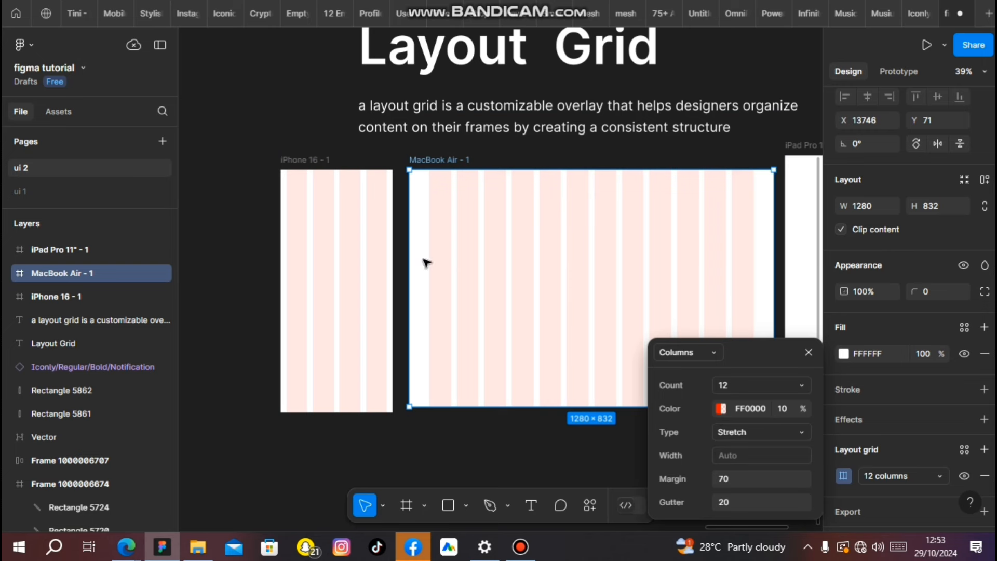
click(496, 447)
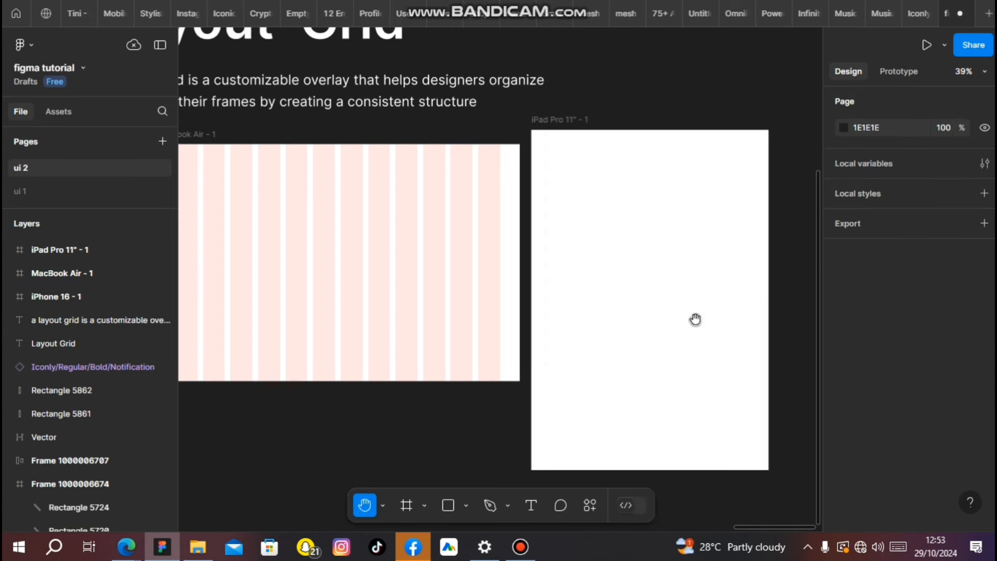
Step: Select the iPad Pro 11" - 1 frame and add a column layout grid to it
drag(685, 318, 590, 321)
key(v)
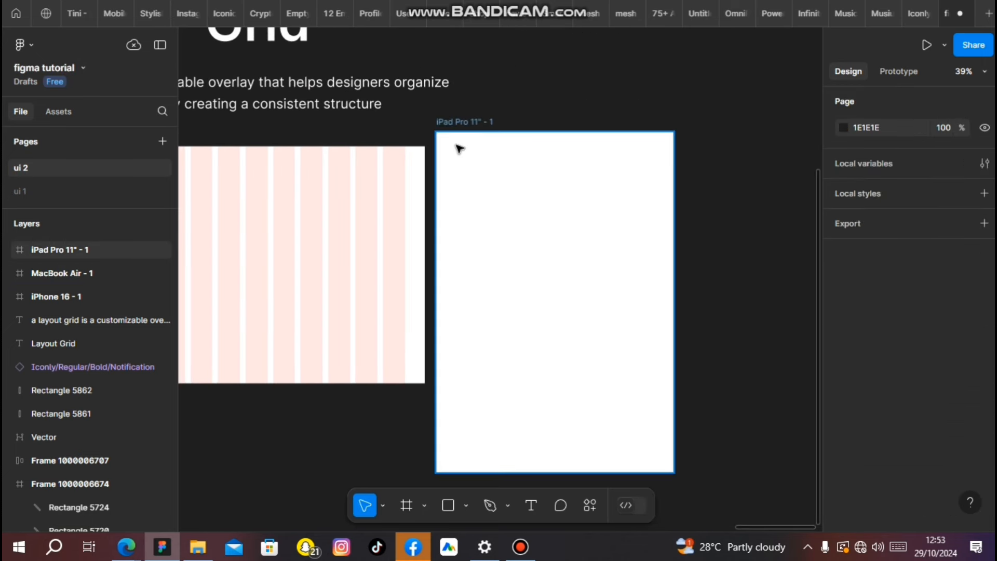
click(458, 139)
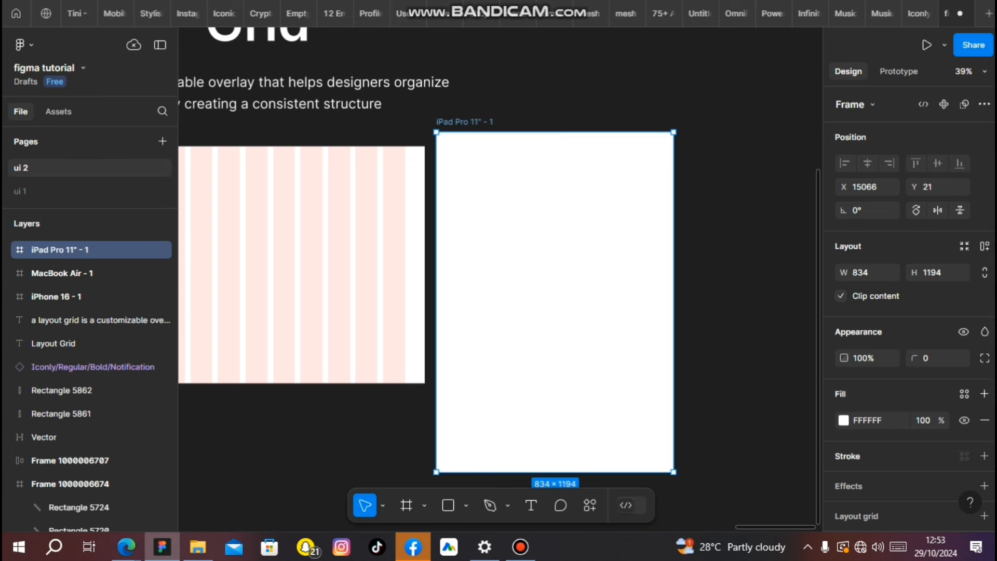
scroll(908, 415, down, 2)
click(983, 449)
click(883, 476)
click(881, 496)
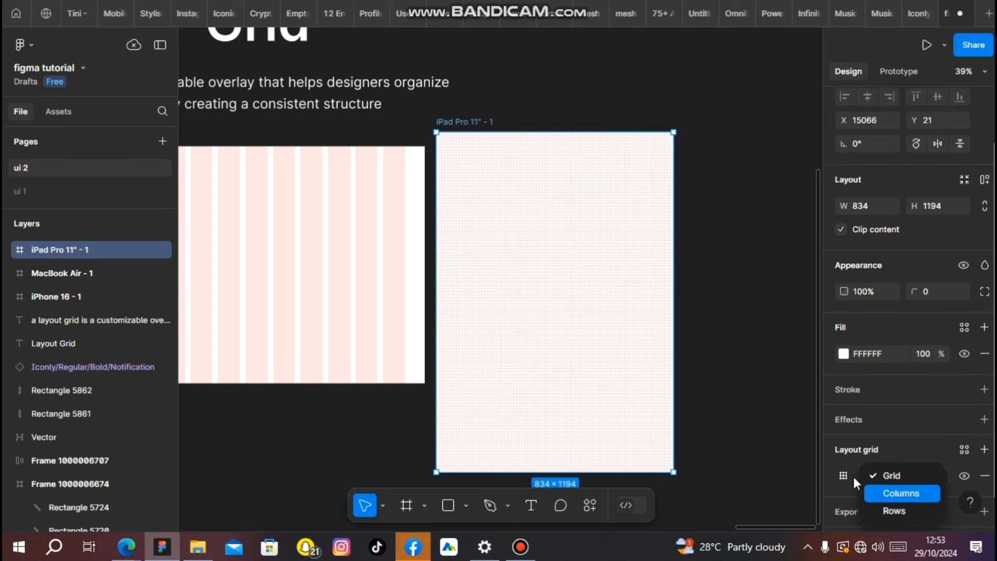
click(842, 475)
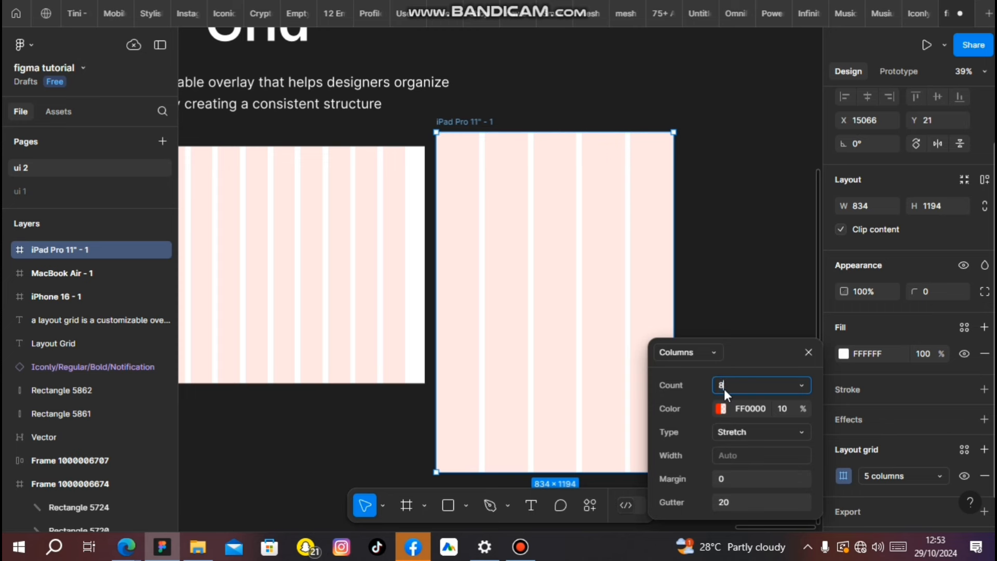
Step: Set the iPad column grid to 8 columns with a 70 margin
key(Return)
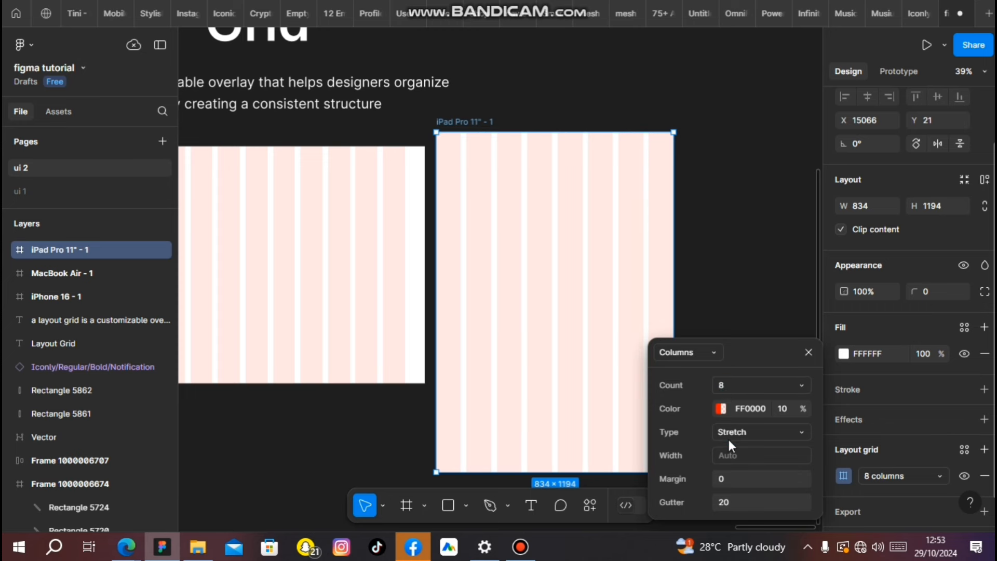
click(747, 483)
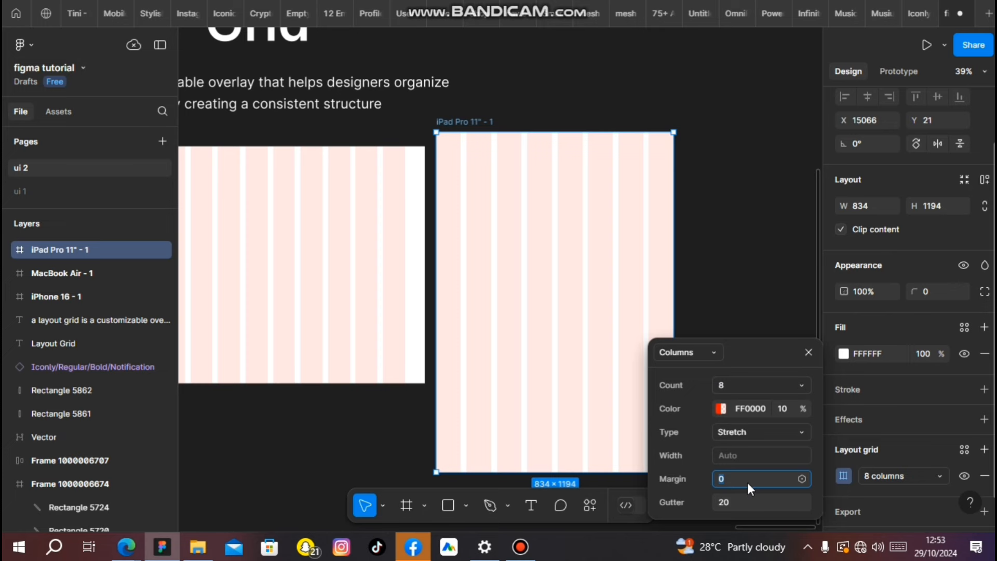
key(Return)
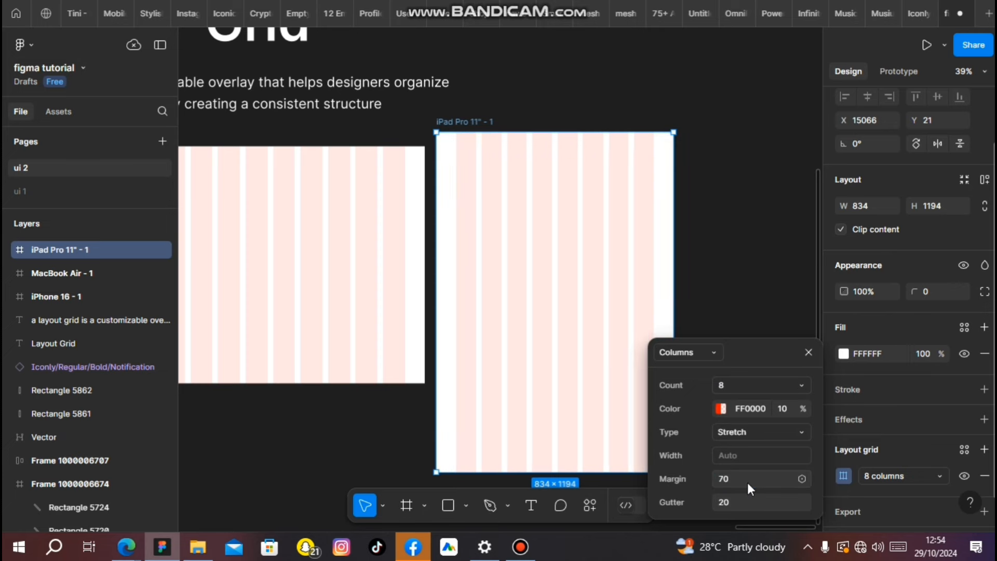
key(Escape)
drag(356, 245, 478, 249)
mouse_move(240, 244)
mouse_down()
mouse_move(318, 236)
mouse_move(595, 259)
mouse_up()
mouse_move(543, 234)
mouse_down()
mouse_move(334, 224)
mouse_move(354, 197)
mouse_up()
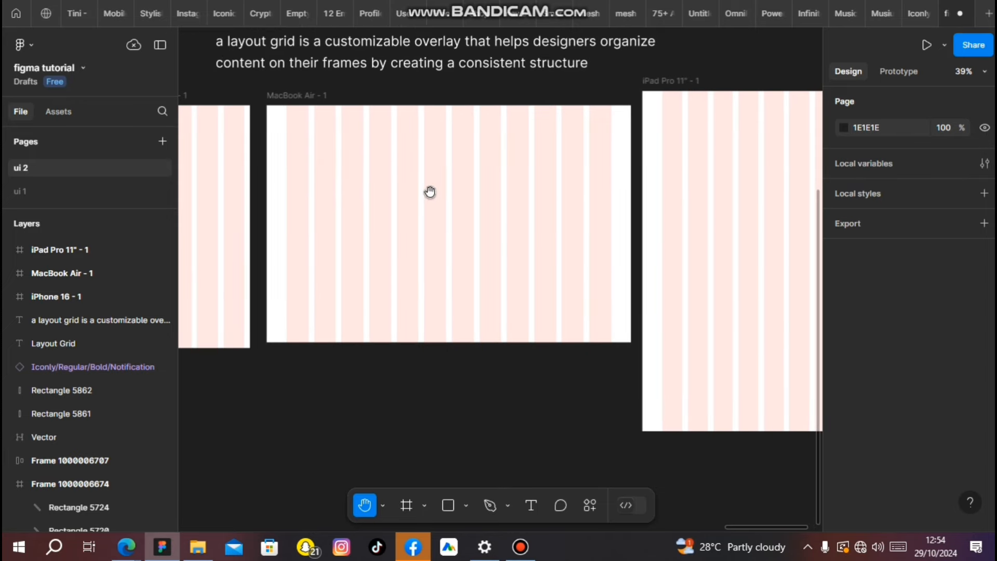
drag(430, 192, 526, 158)
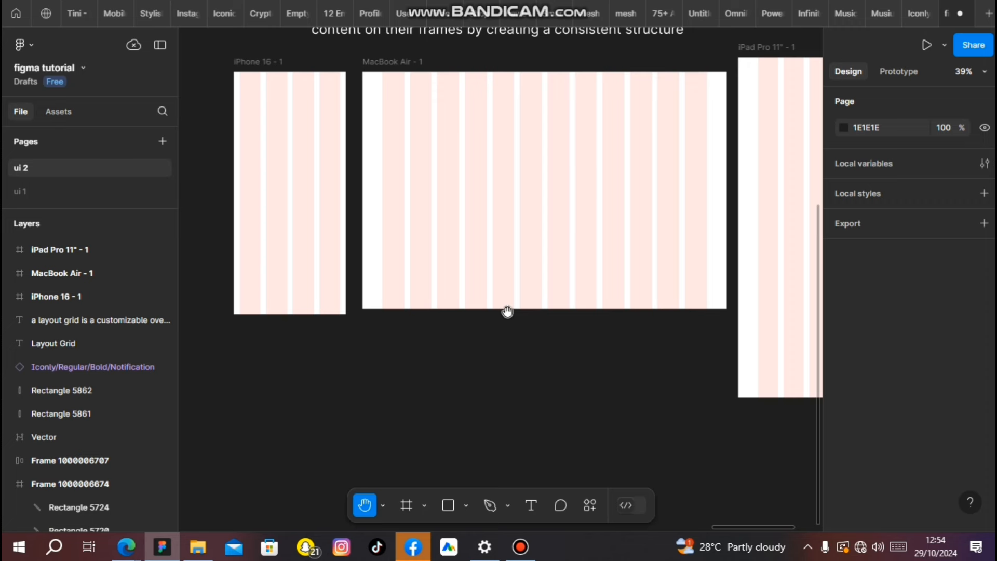
key(ctrl+shift+4)
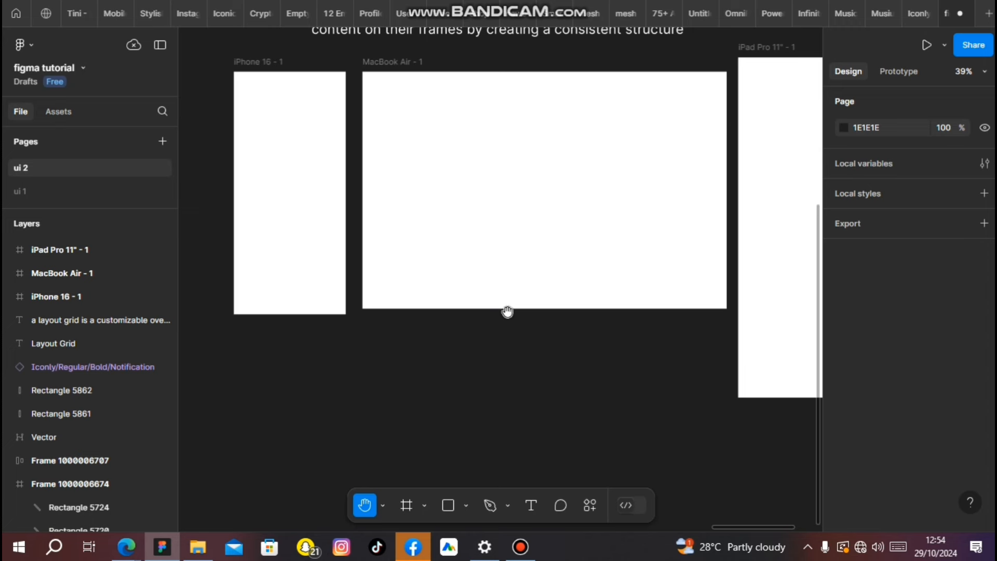
key(ctrl+shift+4)
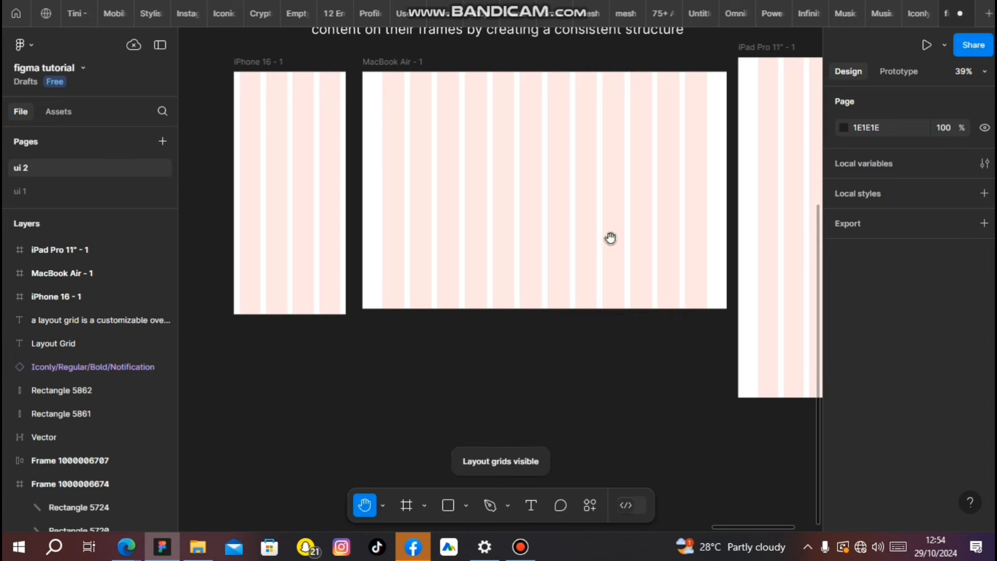
scroll(617, 298, up, 3)
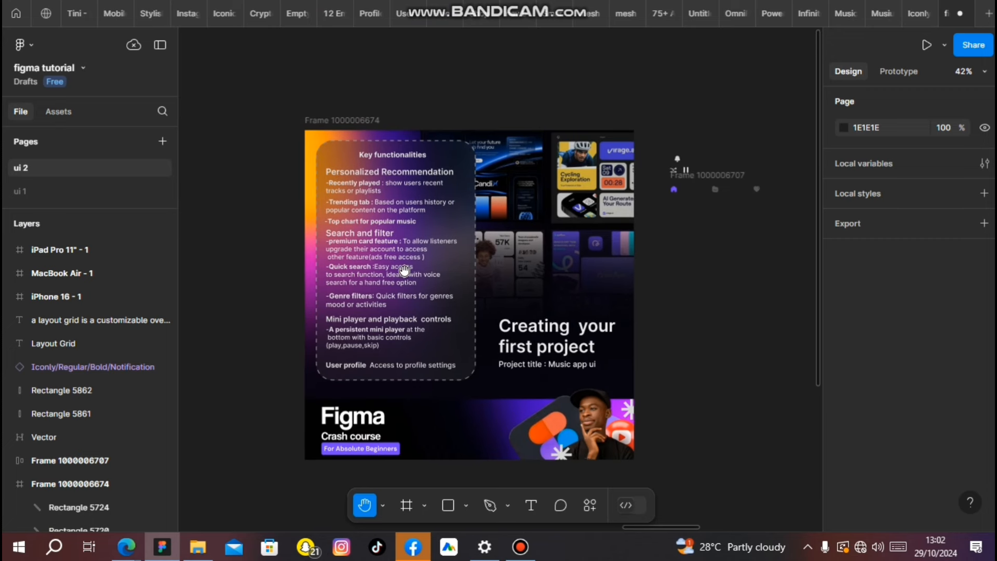
Step: Pan the canvas to bring the brief card listing Key functionalities into view
ctrl+scroll(359, 171, up, 3)
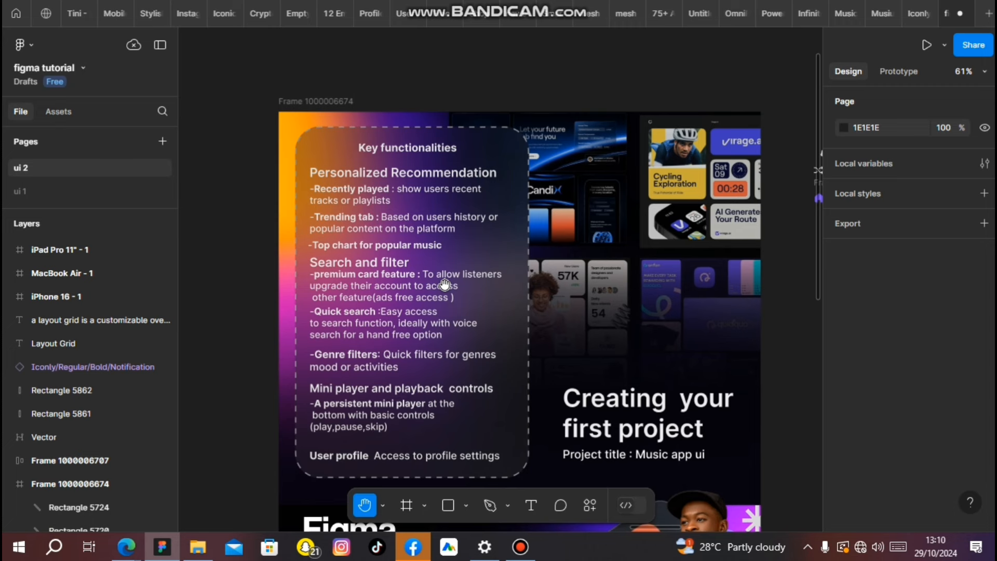
drag(444, 283, 664, 238)
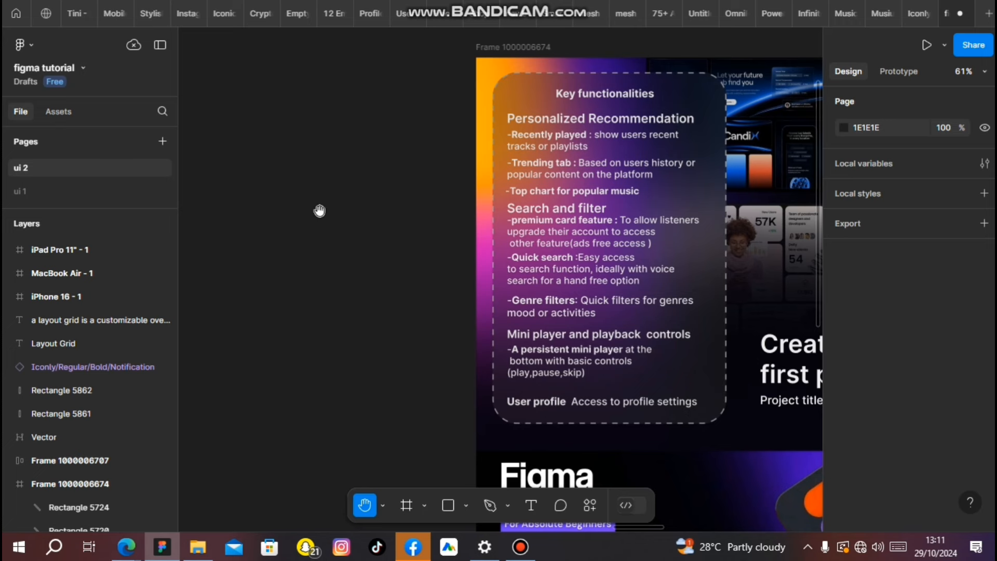
drag(319, 210, 446, 225)
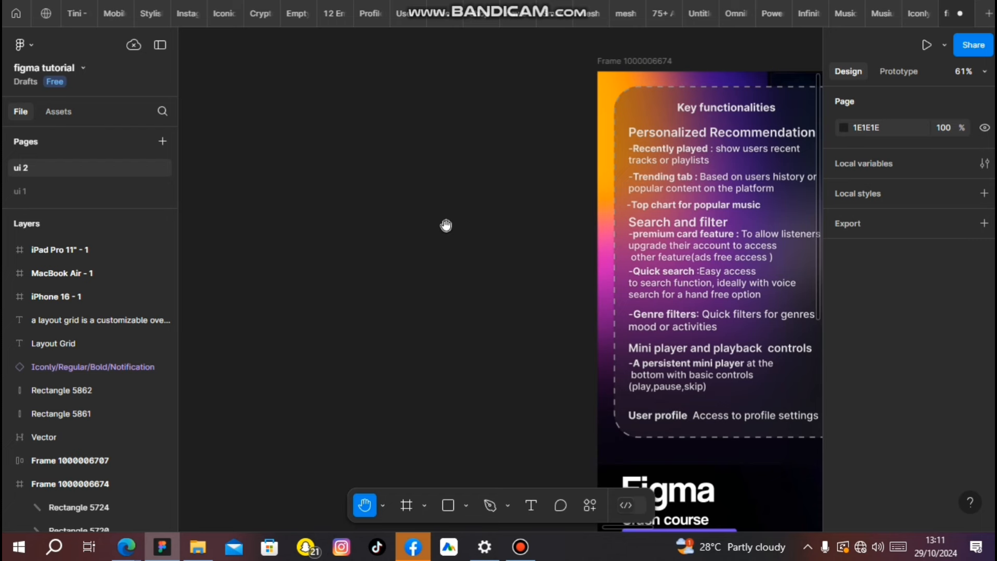
Step: Create a new iPhone 16 frame (393×852) filled with near-black 1B1919
click(406, 513)
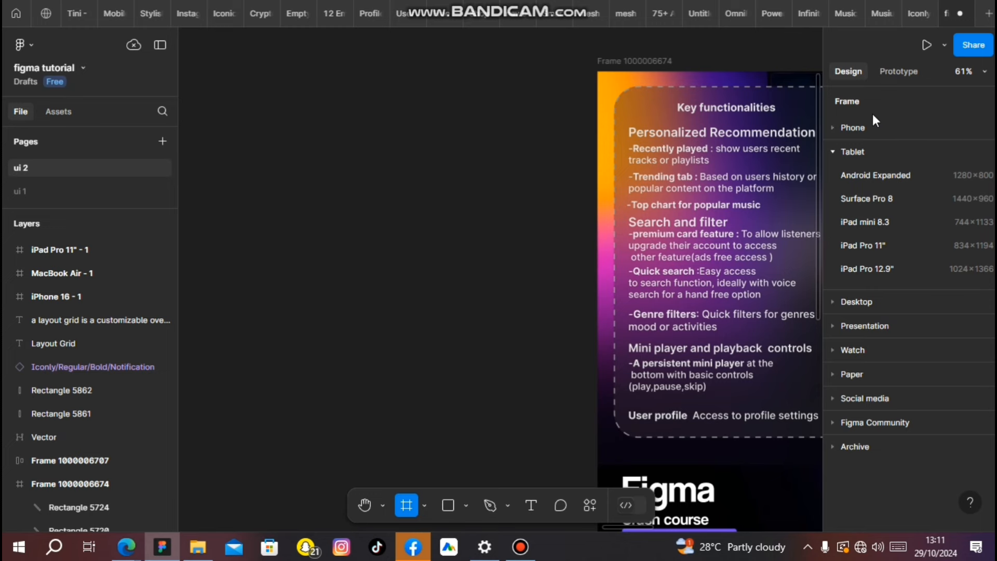
click(874, 122)
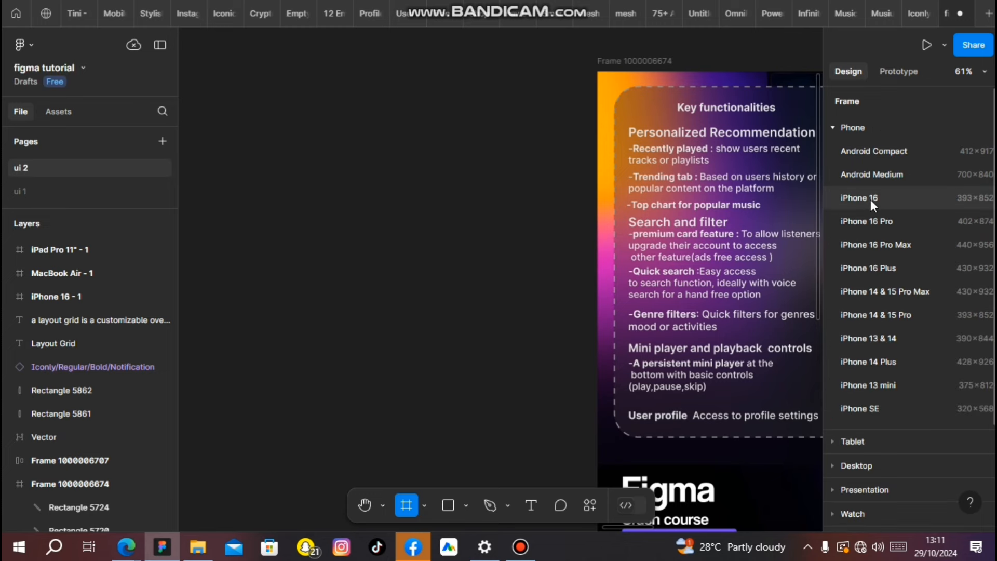
click(837, 200)
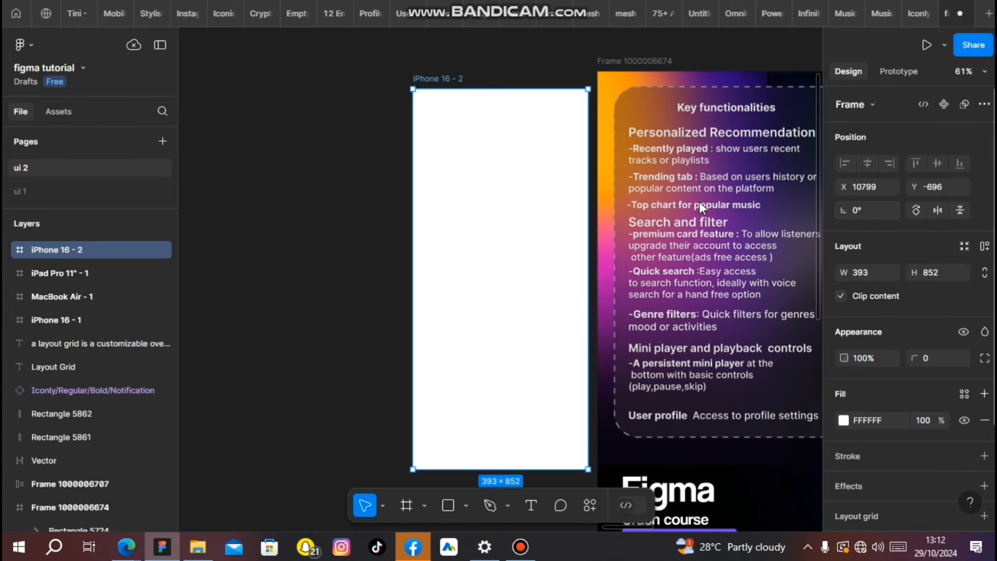
click(842, 419)
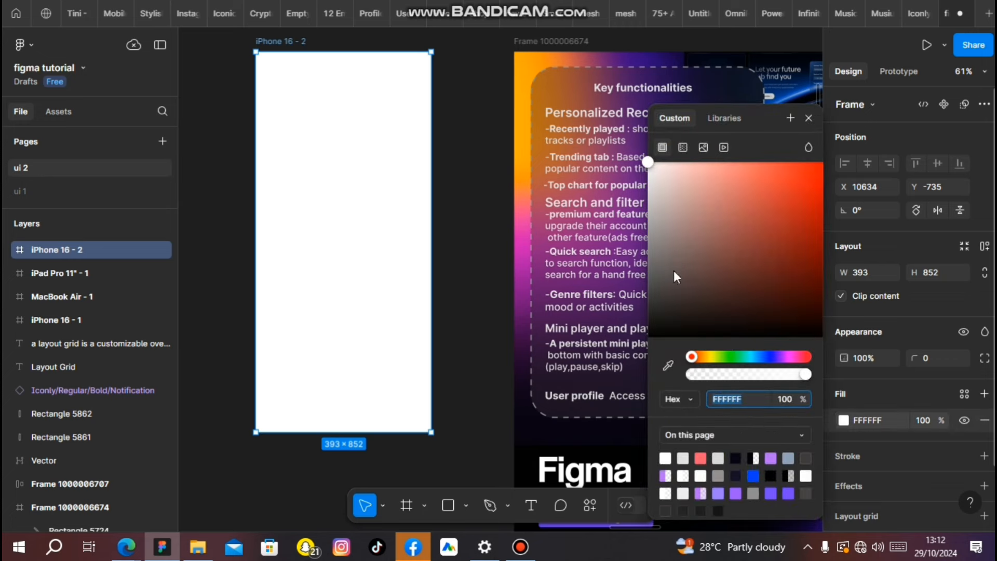
drag(661, 322, 653, 333)
click(495, 170)
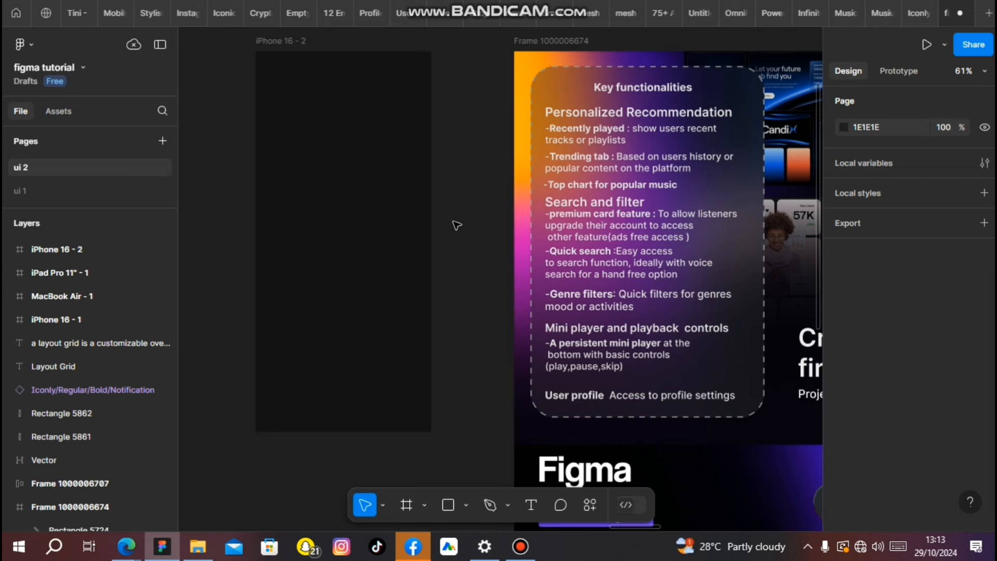
Step: Change the page background colour to white (FFFFFF)
click(843, 128)
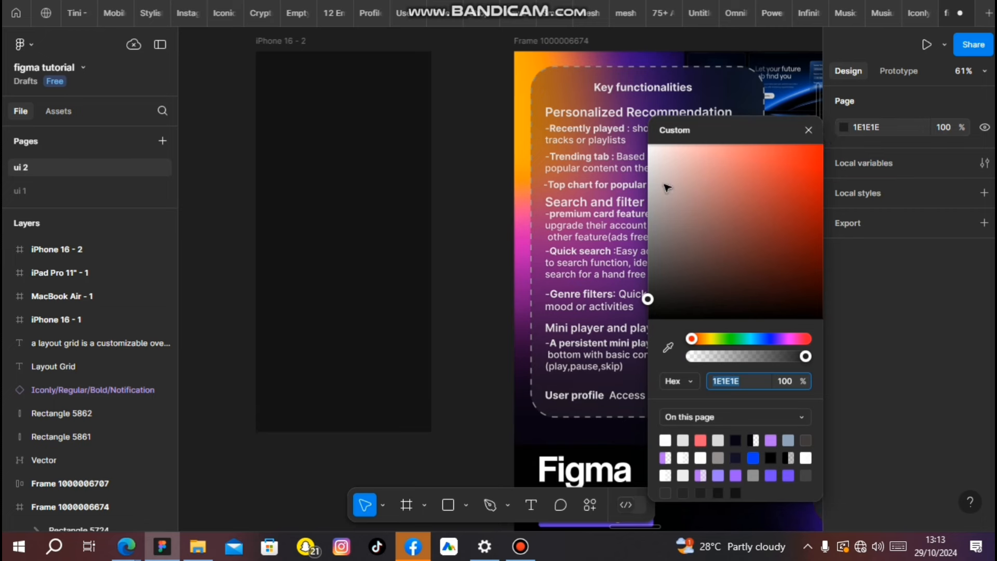
drag(653, 152, 637, 121)
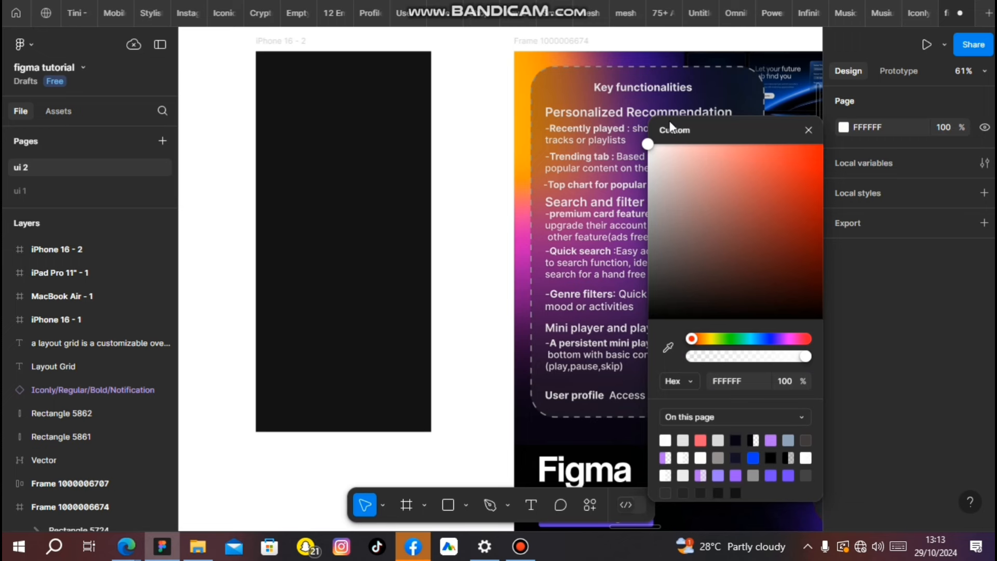
click(436, 91)
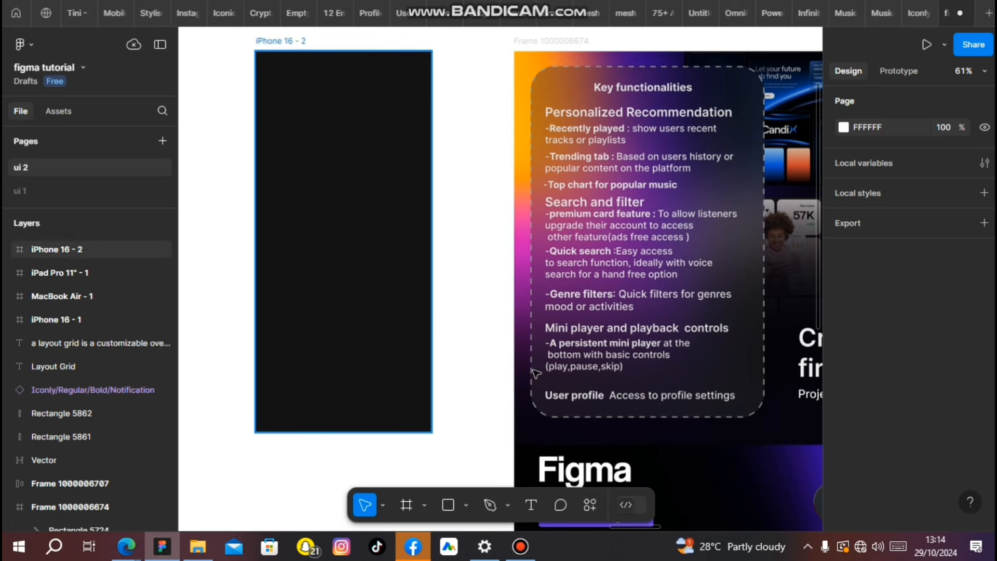
scroll(560, 331, down, 2)
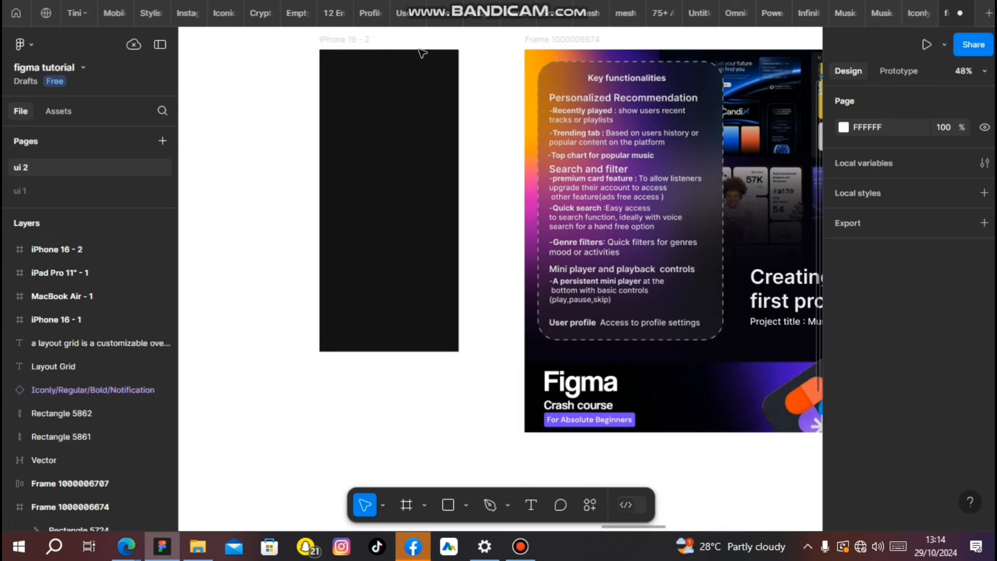
Step: Draw a circle at the dark frame's top right and a short line at its top left
scroll(421, 56, up, 2)
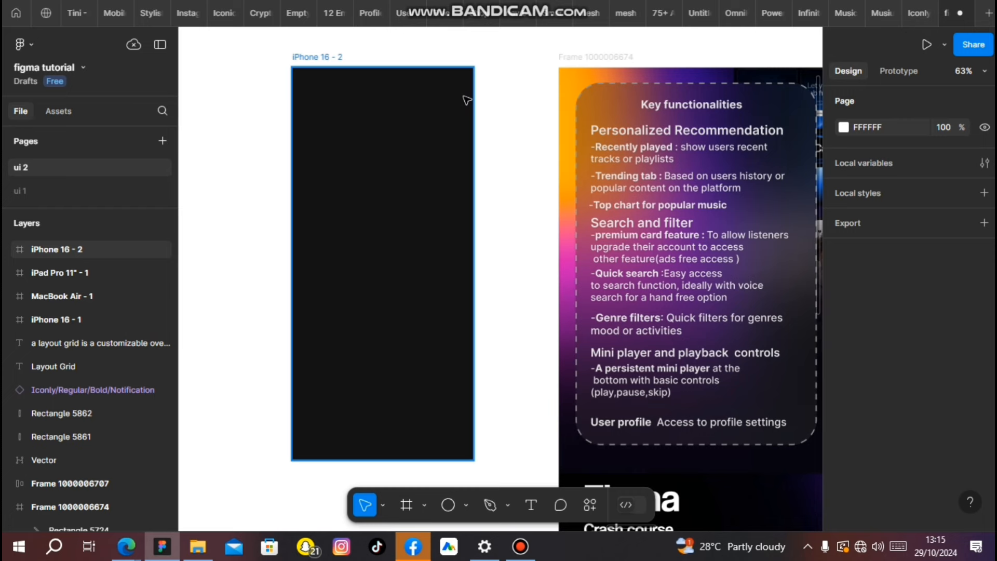
scroll(450, 91, up, 3)
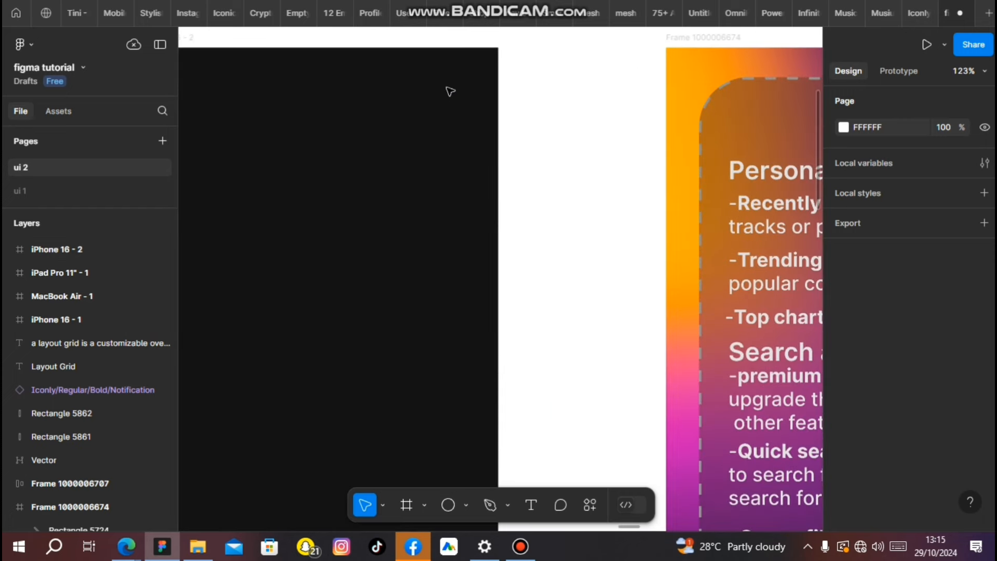
key(o)
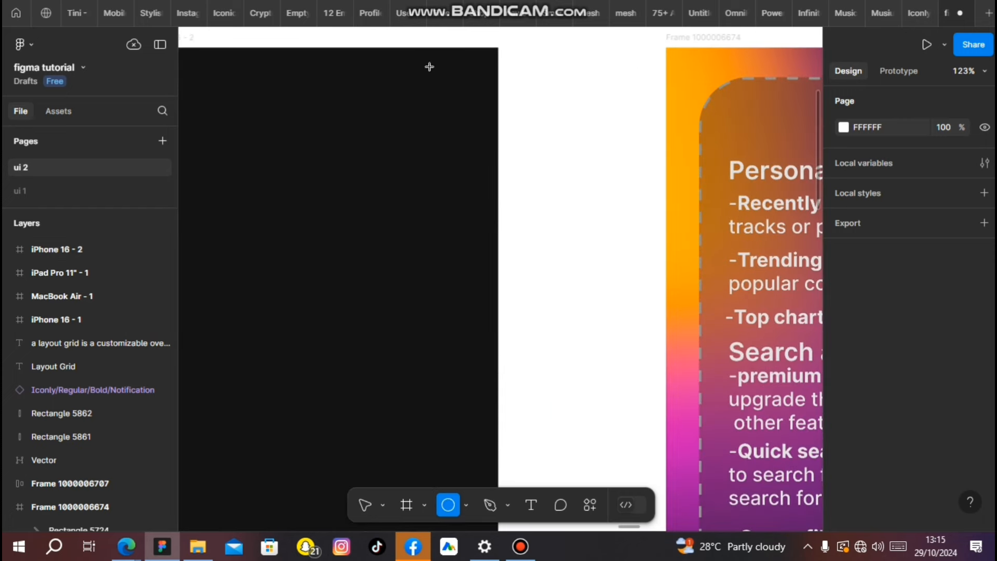
drag(419, 70, 465, 132)
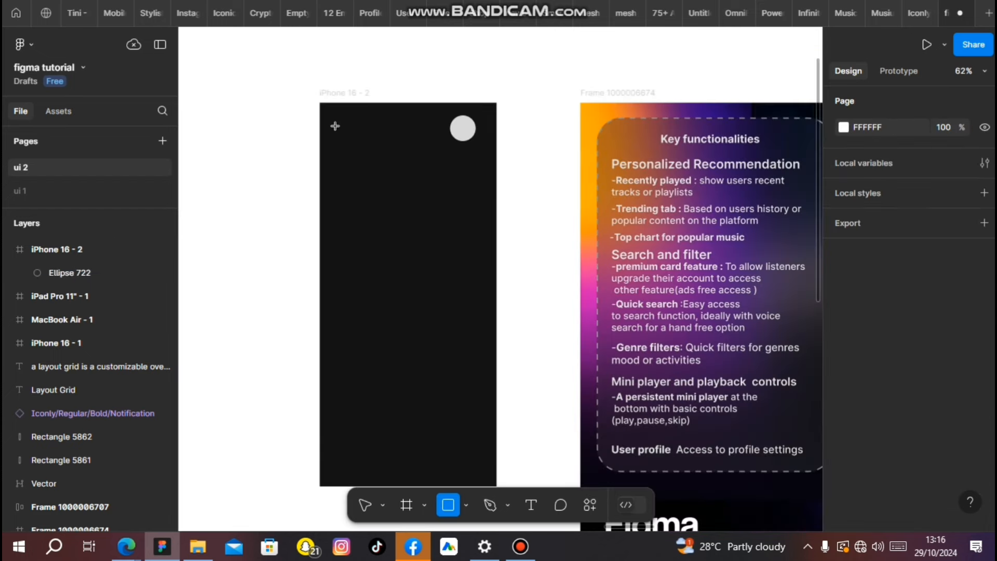
scroll(335, 126, up, 5)
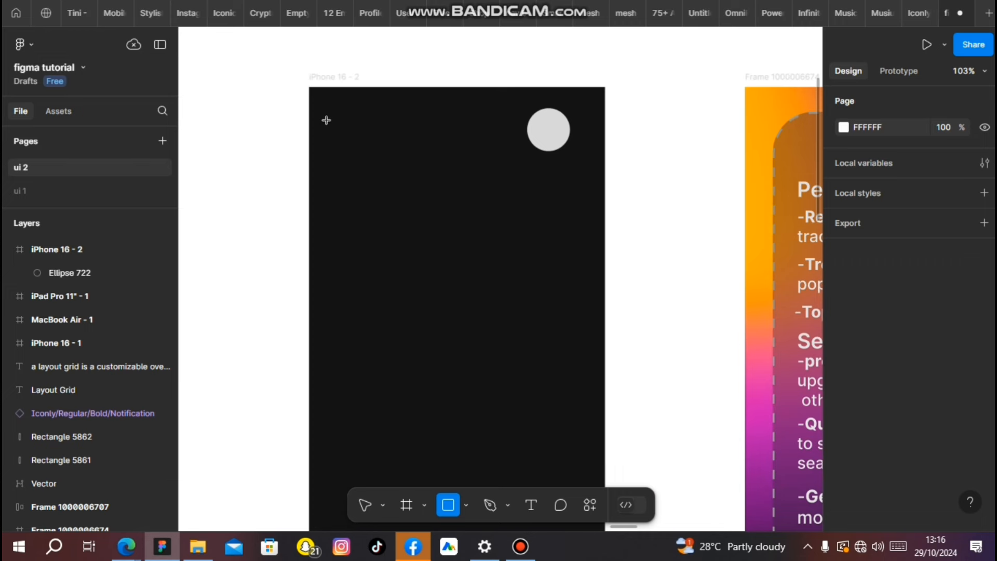
drag(326, 120, 388, 124)
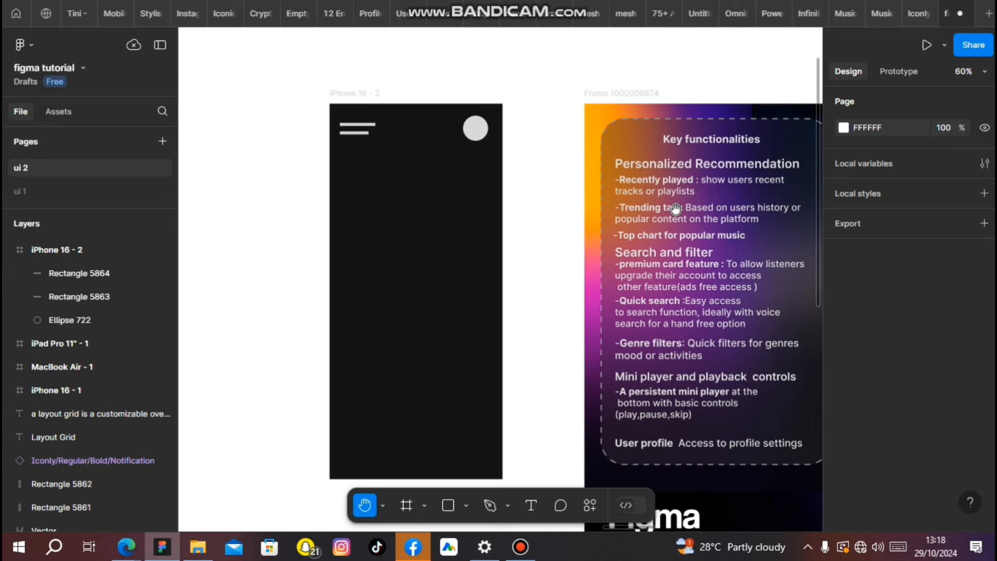
Step: Draw a large grey square, duplicate it to the right, and move both down
key(r)
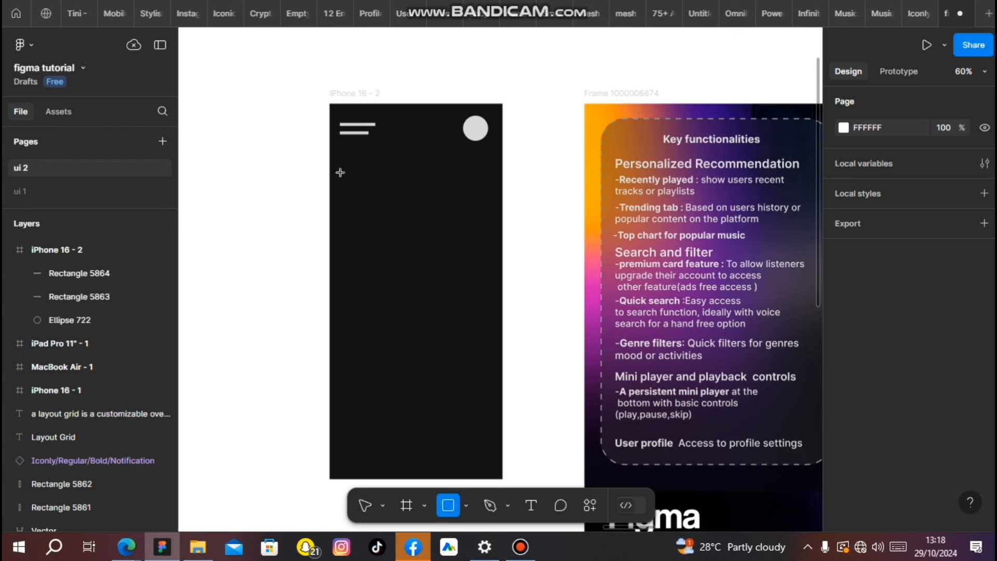
mouse_move(344, 169)
mouse_down()
mouse_move(449, 258)
mouse_move(453, 278)
mouse_up()
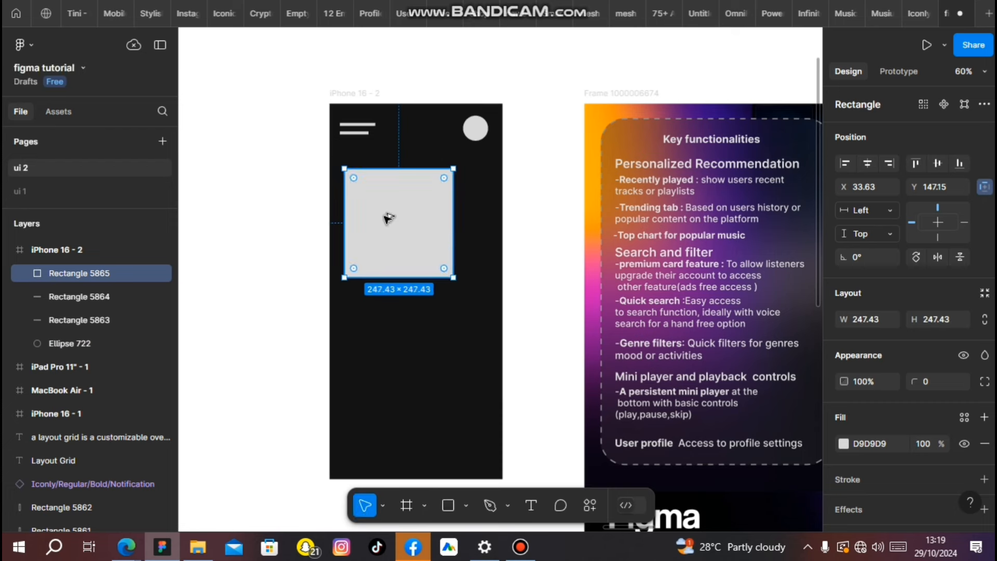
drag(388, 218, 496, 220)
shift+click(383, 220)
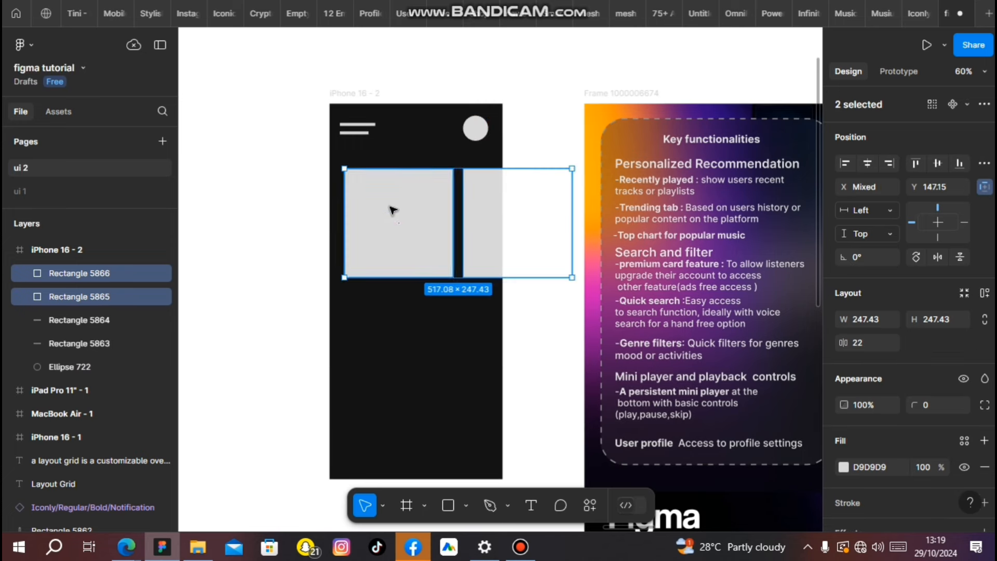
drag(387, 222, 388, 230)
click(338, 187)
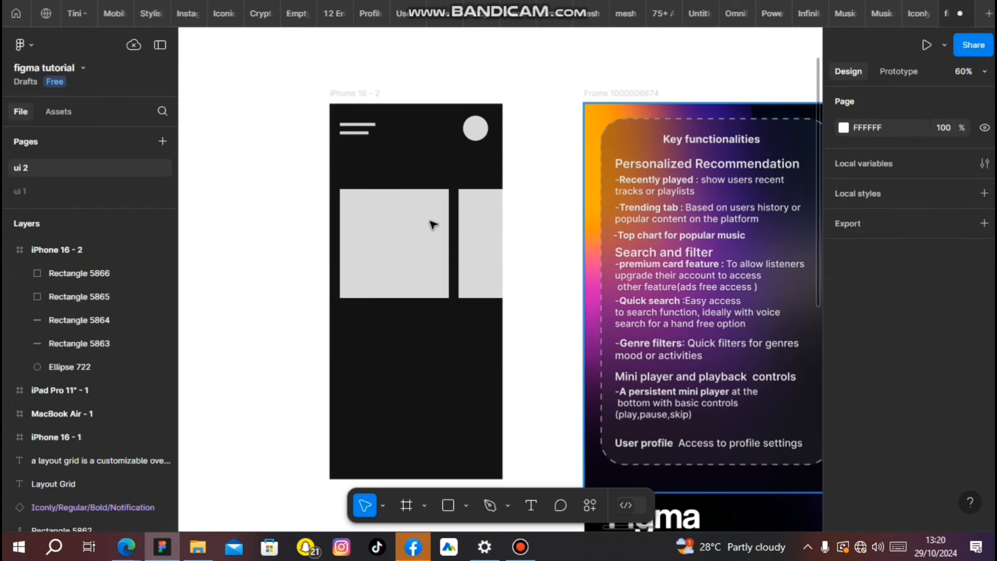
Step: Copy one top-left menu line down as a short heading above the two cards
click(363, 134)
shift+click(366, 125)
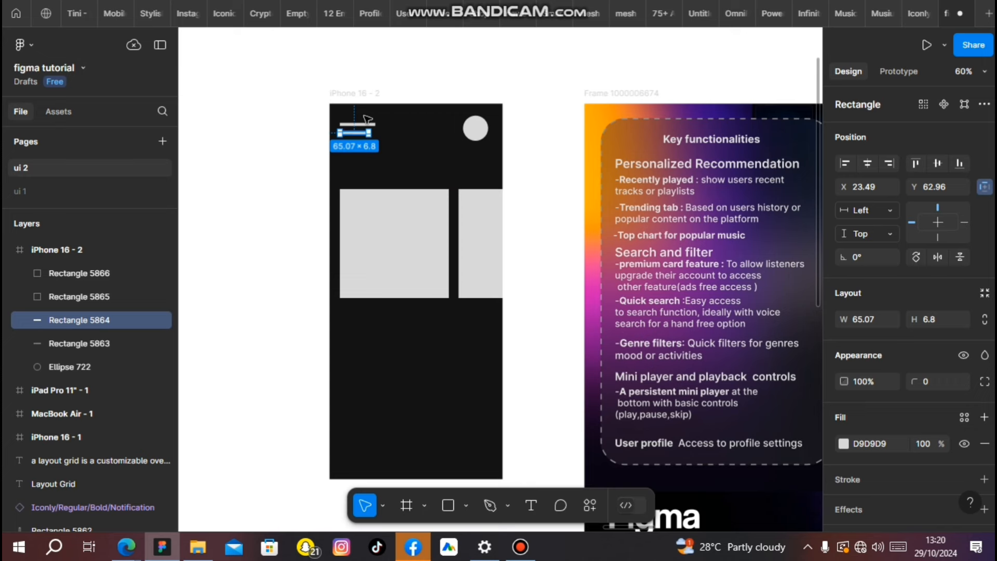
drag(366, 124, 349, 178)
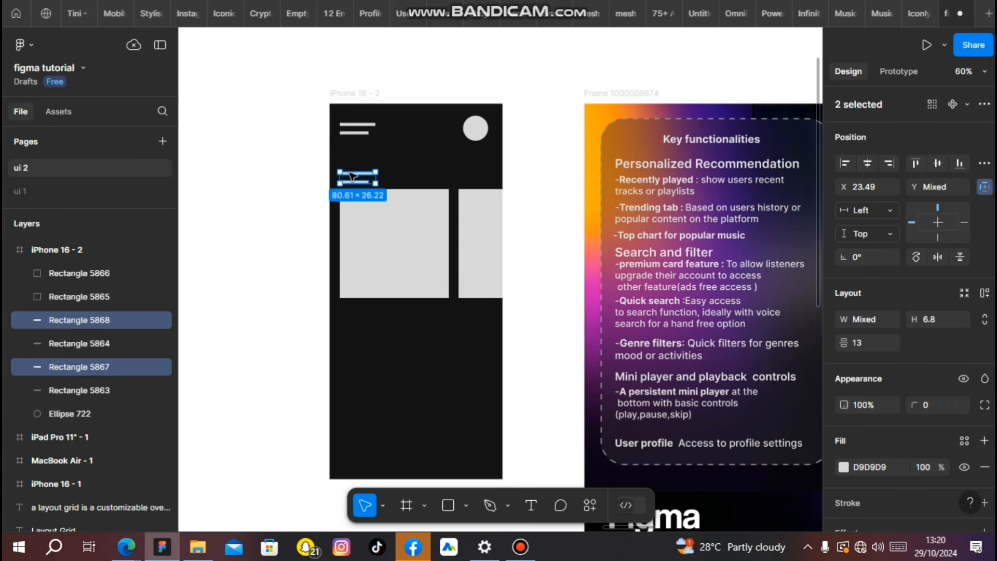
click(353, 174)
key(Delete)
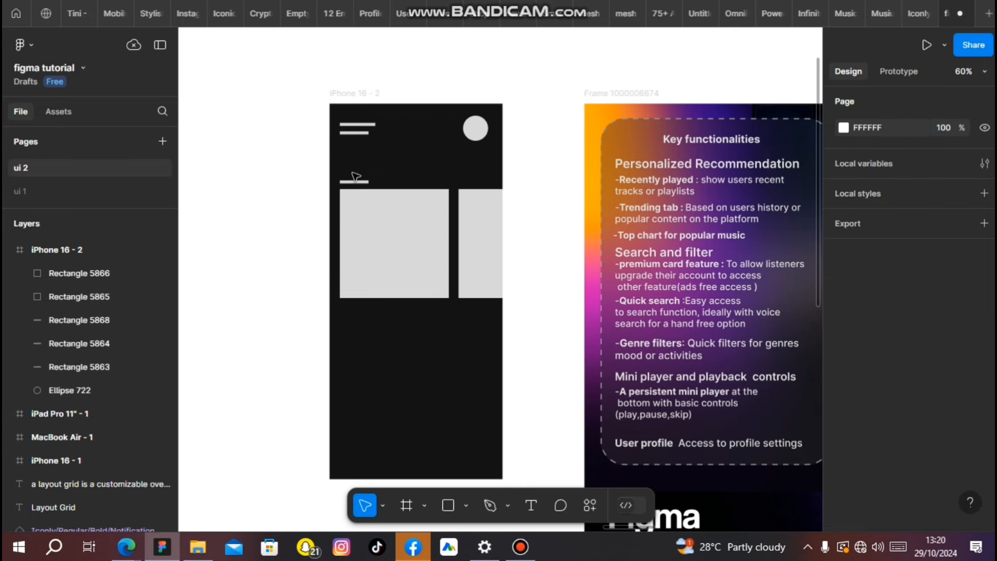
click(354, 178)
drag(353, 178, 353, 181)
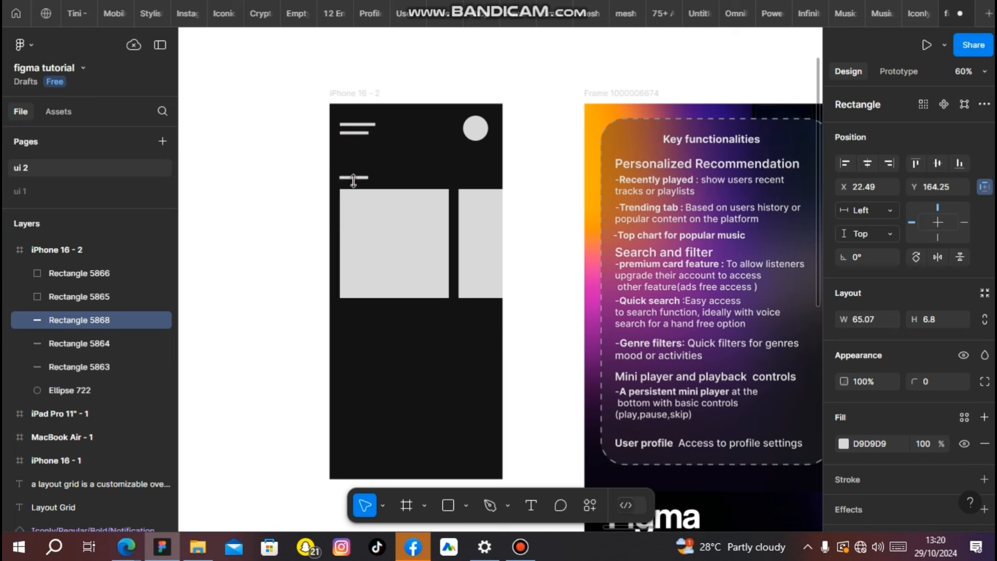
key(Down)
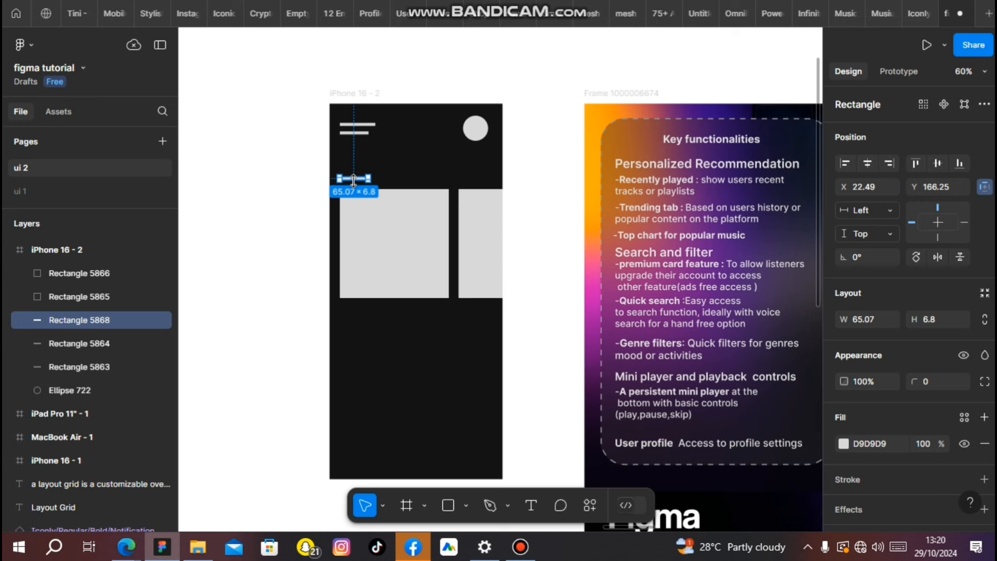
click(569, 235)
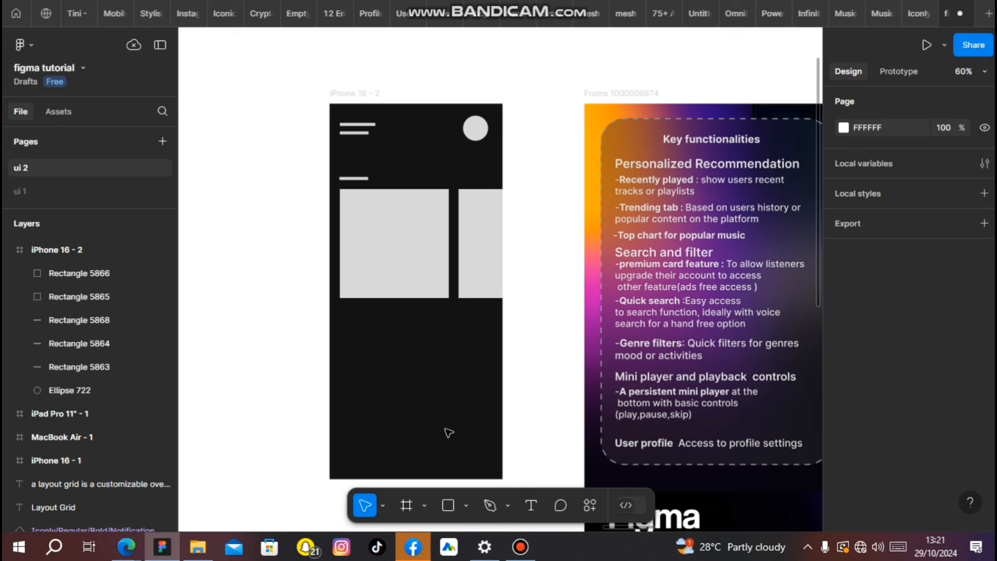
key(o)
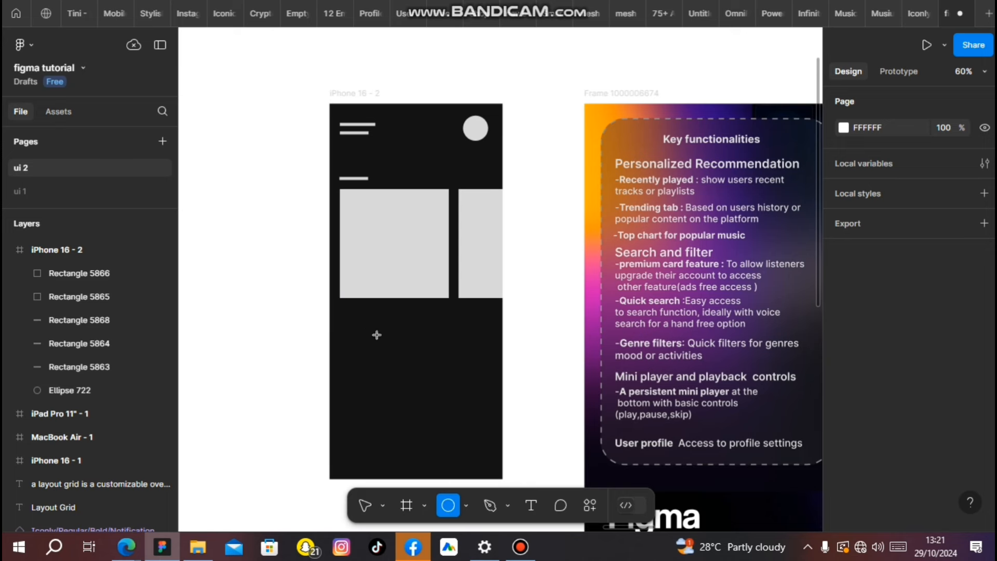
Step: Draw a circle below the cards and shift the row of five circles slightly down
mouse_move(346, 309)
mouse_down()
mouse_move(375, 338)
mouse_move(394, 326)
mouse_up()
shift+click(360, 327)
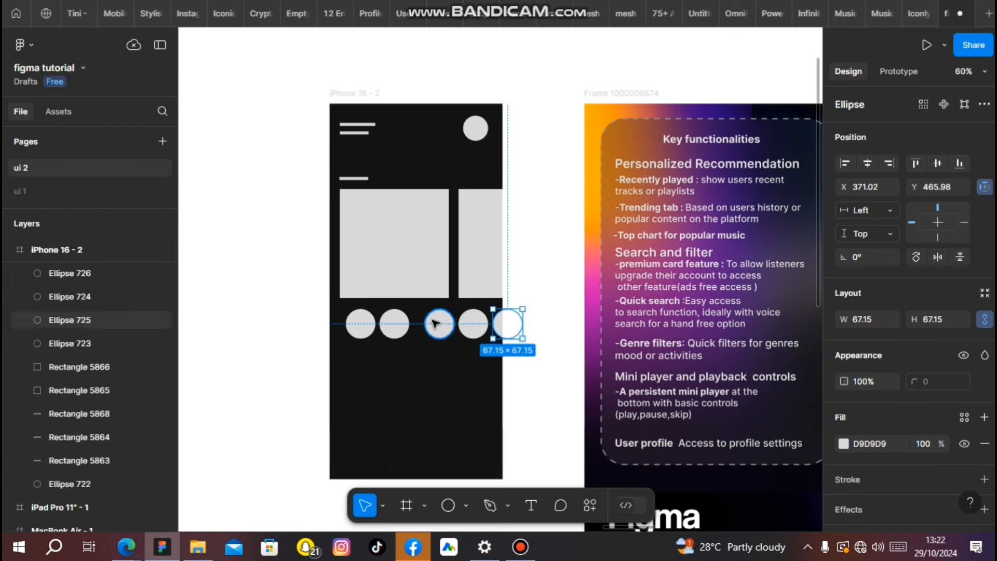
click(437, 326)
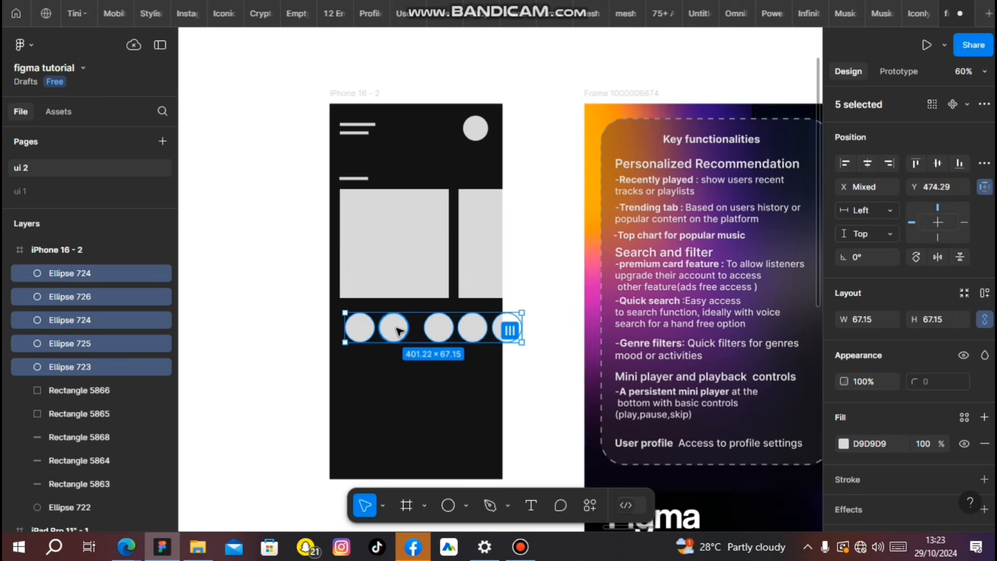
drag(397, 331, 392, 334)
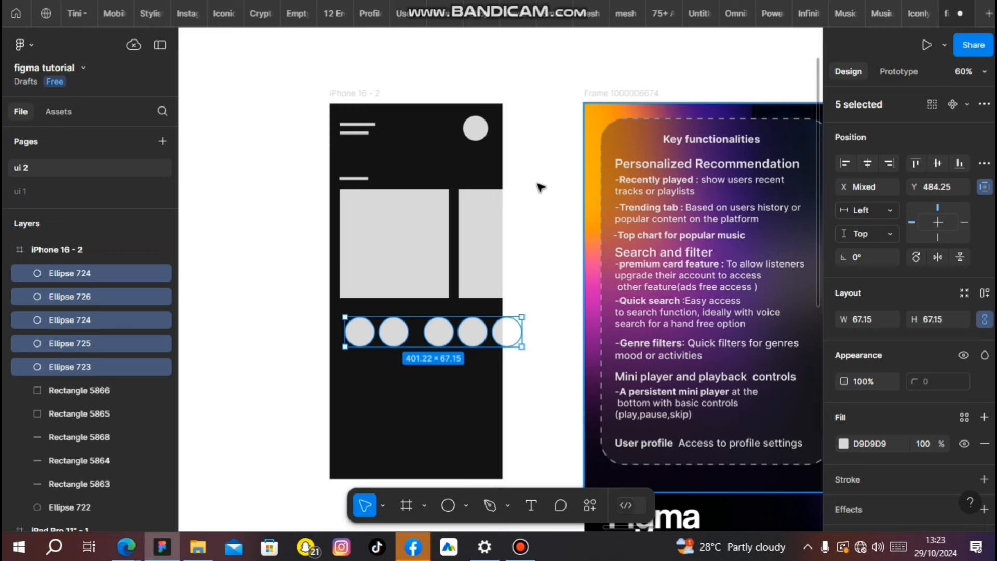
click(373, 180)
Step: Duplicate the short heading bar down to sit just above the circle row
click(354, 178)
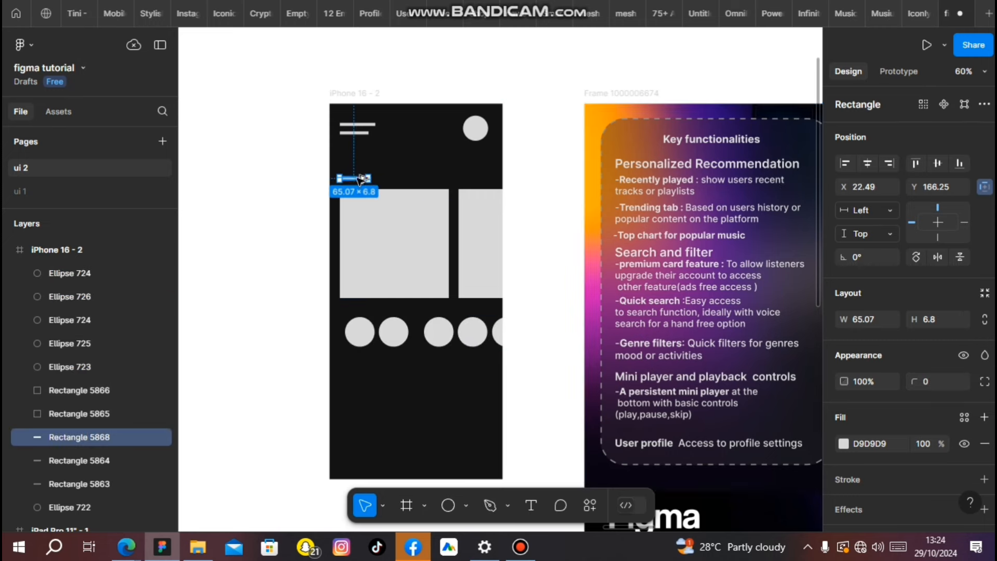
drag(359, 179, 362, 311)
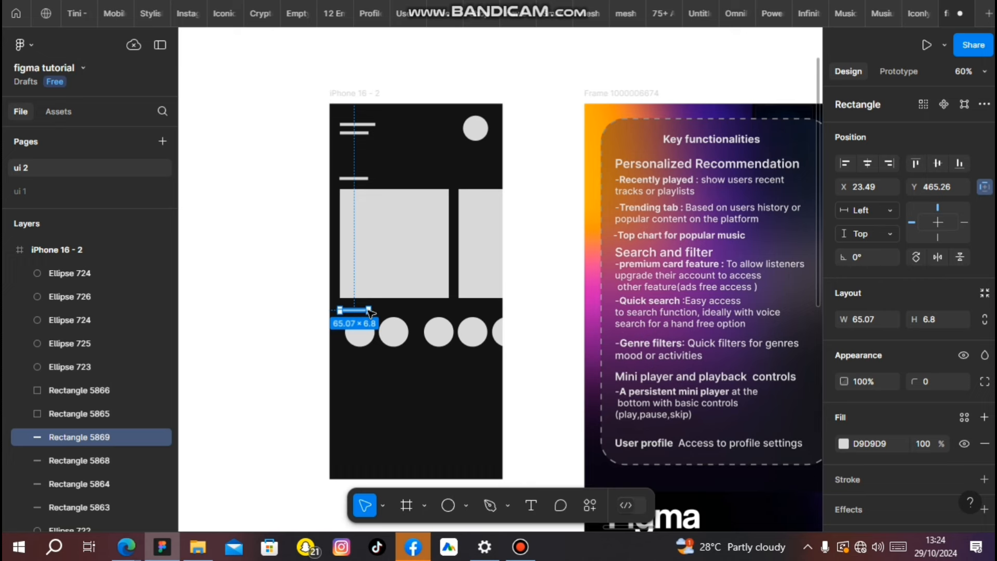
key(Escape)
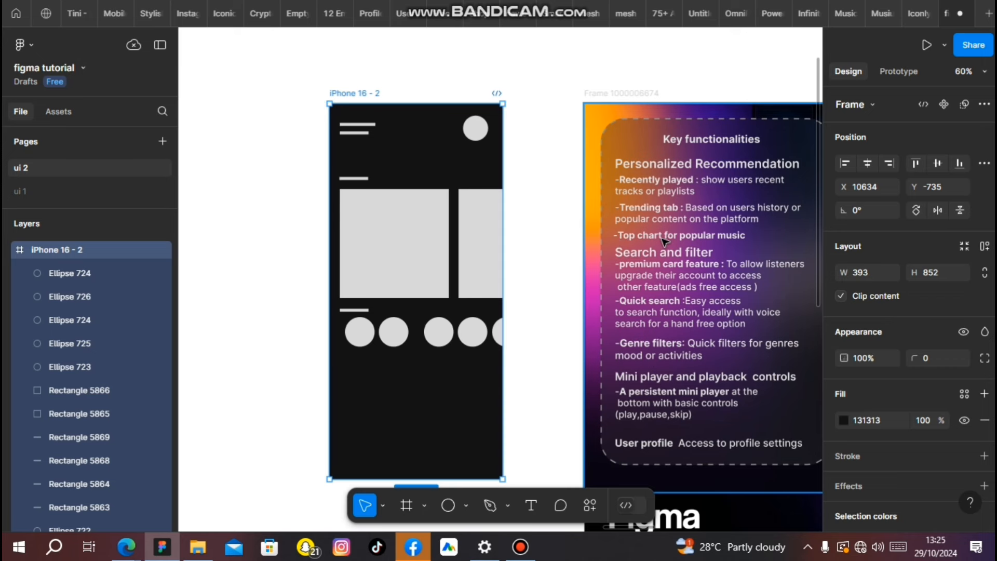
Step: Draw a small square thumbnail below the first circle and shrink it slightly
key(r)
drag(345, 353, 375, 379)
scroll(372, 372, up, 5)
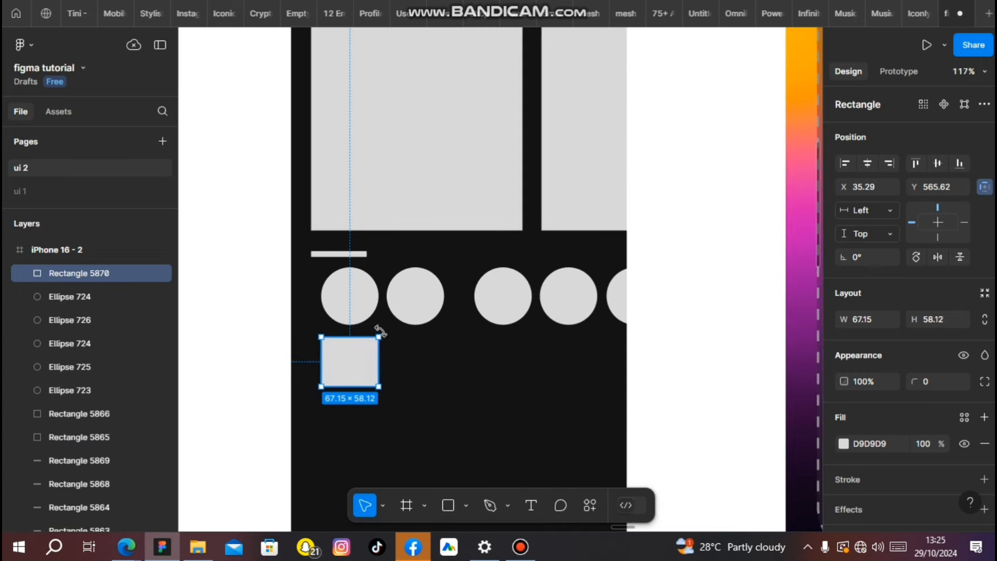
drag(377, 336, 367, 346)
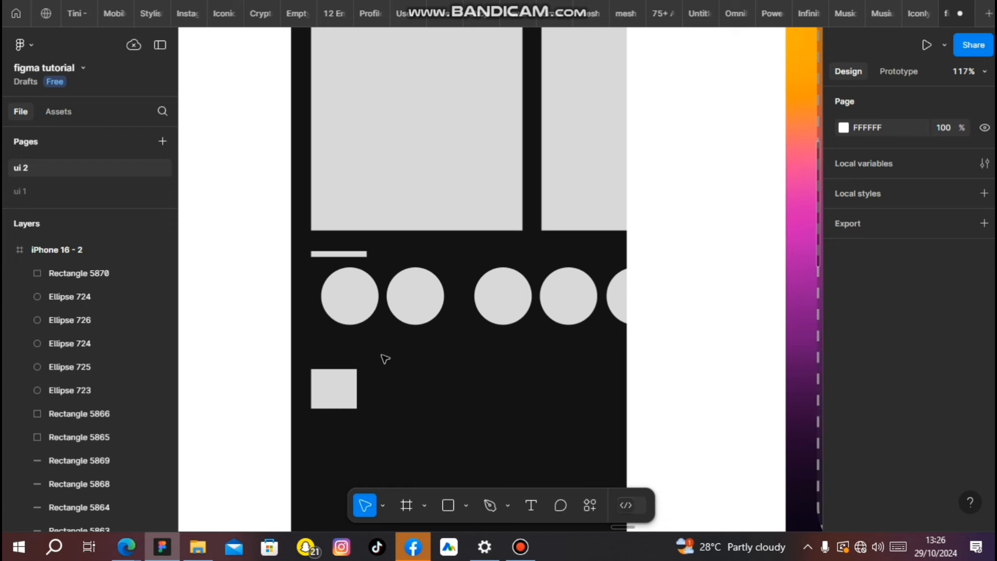
Step: Copy two text bars beside the thumbnail, then duplicate that row downward into four rows
click(325, 256)
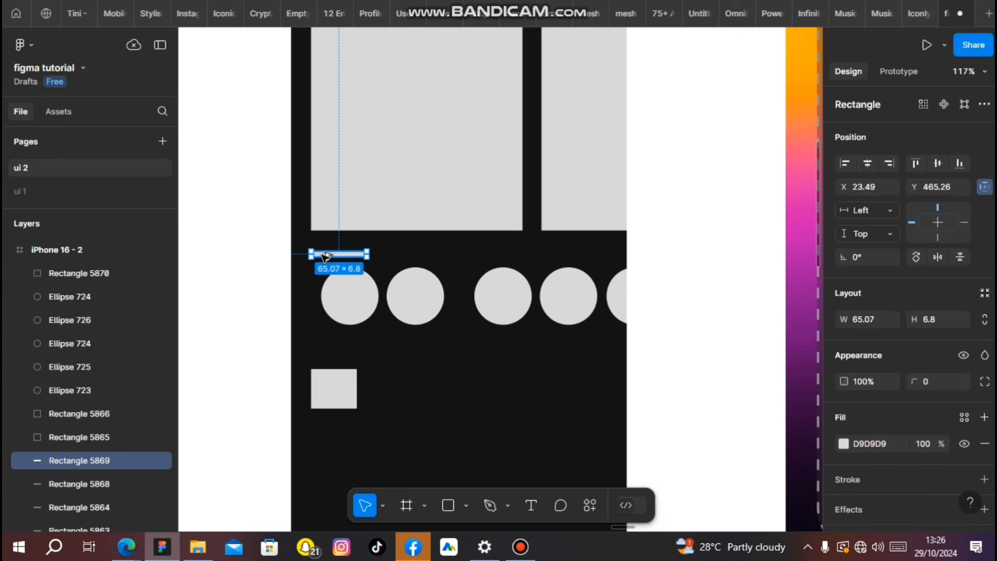
drag(325, 255, 380, 377)
scroll(381, 378, up, 2)
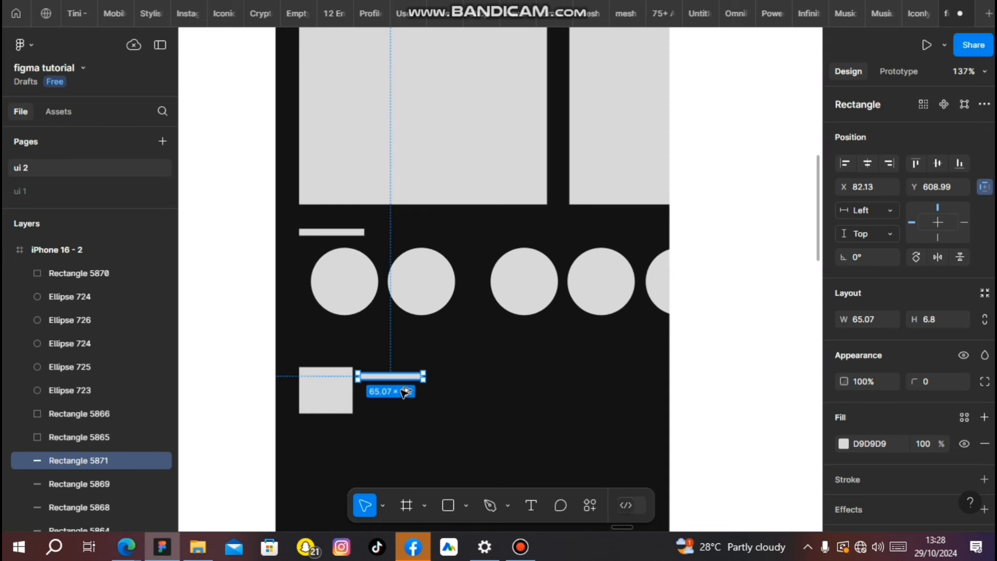
drag(404, 377, 423, 393)
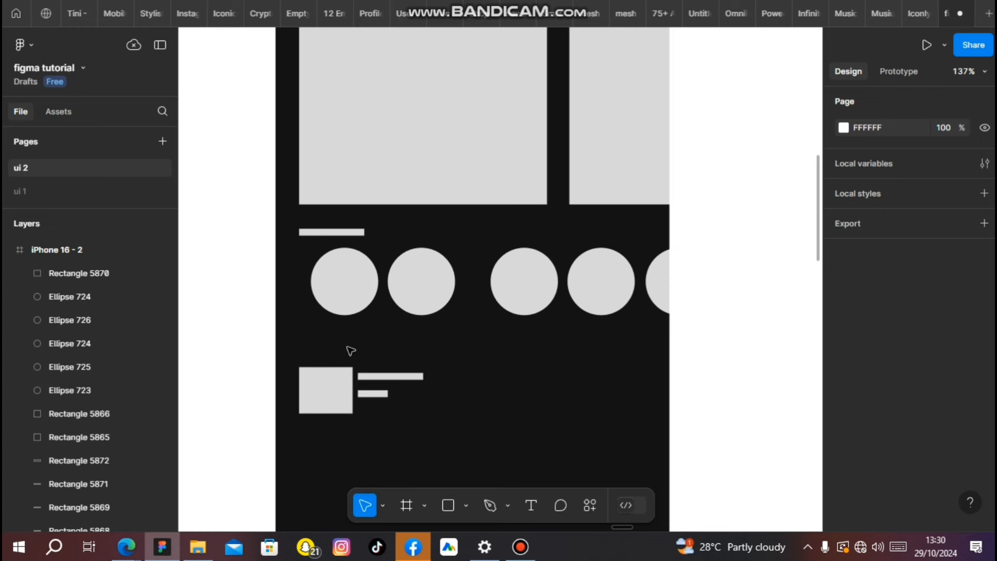
click(303, 232)
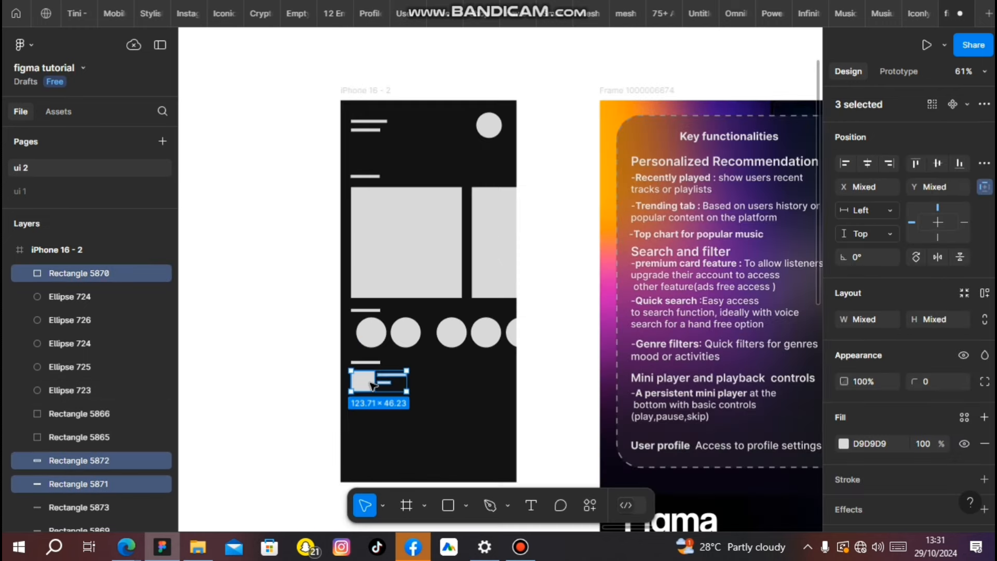
drag(374, 382, 366, 464)
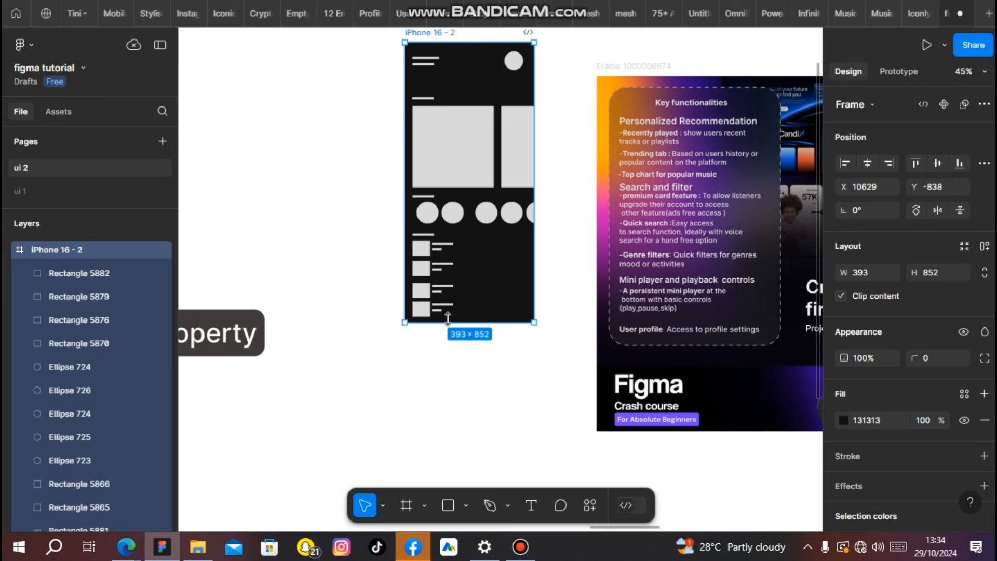
Step: Extend the iPhone 16 - 2 frame to 1786 tall, undoing an accidental widening to keep 393
drag(448, 318, 465, 498)
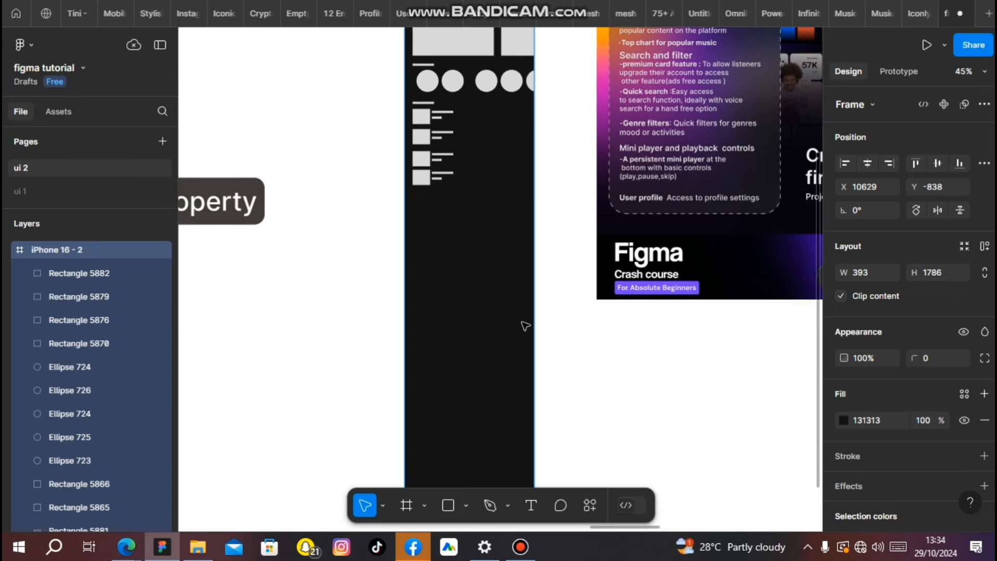
drag(534, 323, 560, 325)
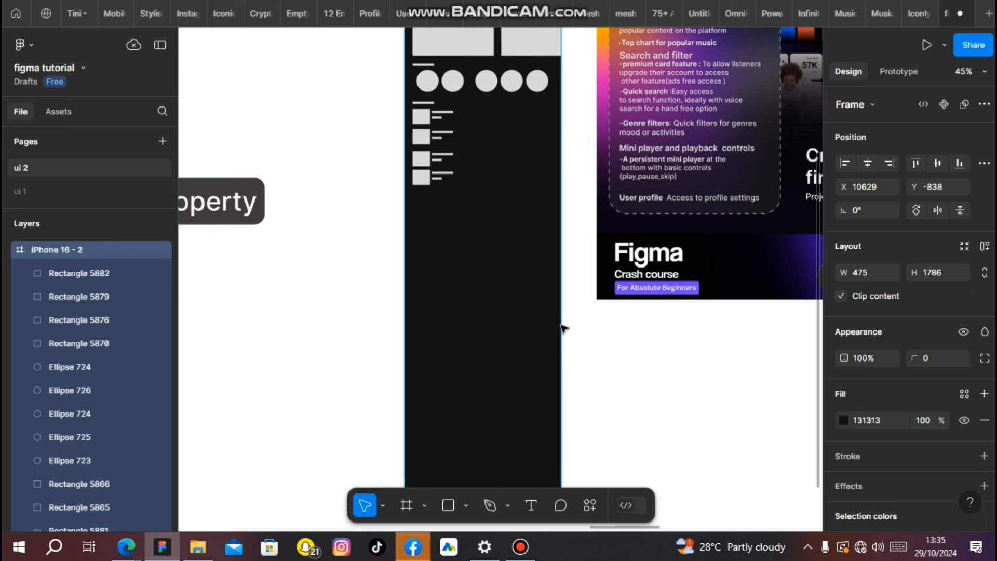
key(ctrl+z)
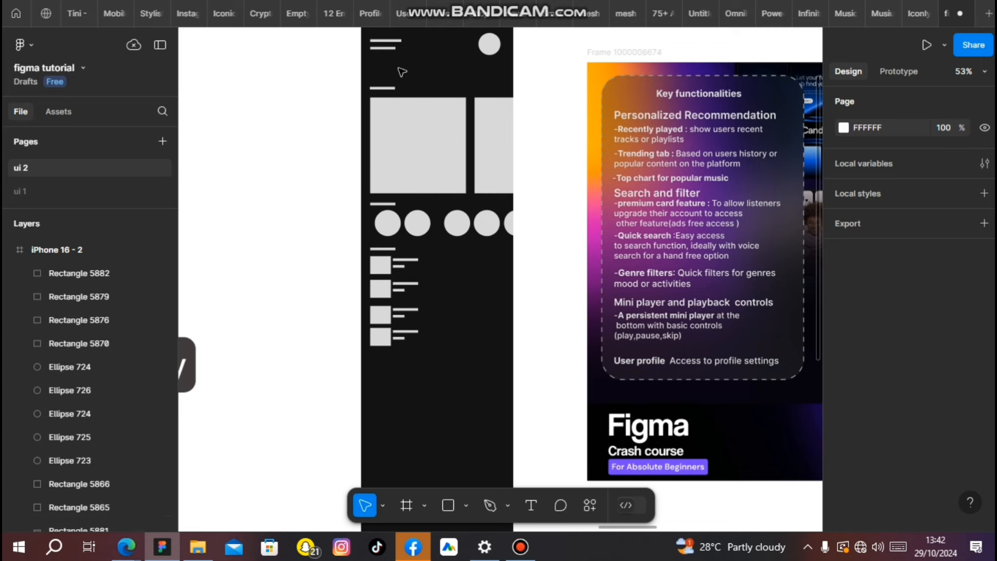
scroll(430, 58, up, 5)
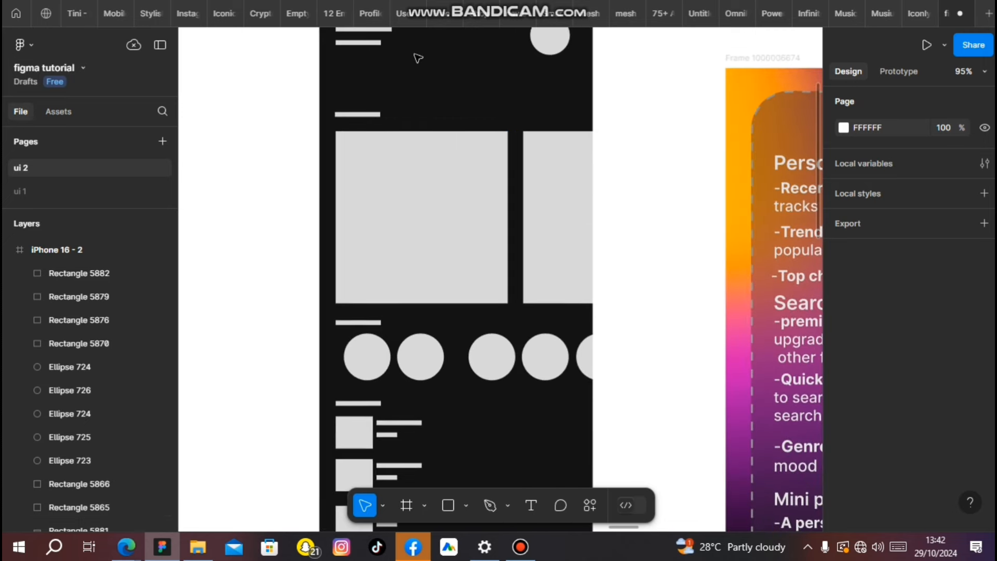
Step: Draw a wide search-bar rectangle under the top nav
key(r)
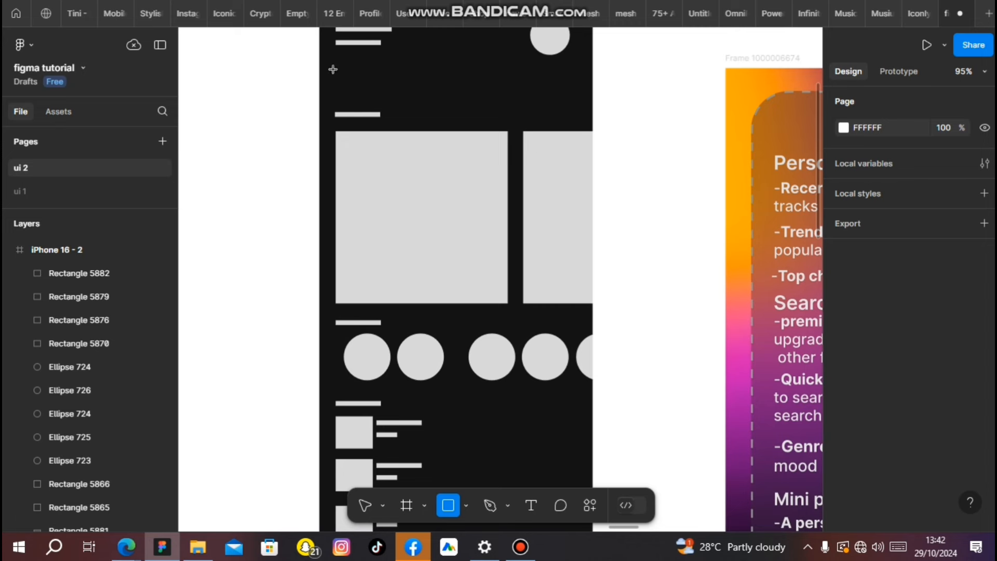
mouse_move(340, 60)
mouse_down()
mouse_move(556, 104)
mouse_move(583, 98)
mouse_up()
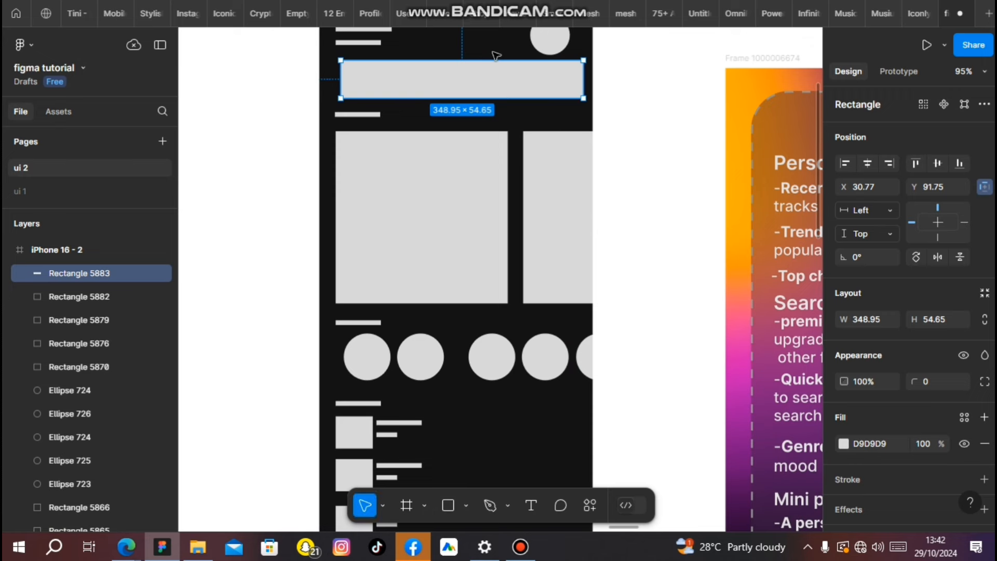
scroll(519, 83, down, 5)
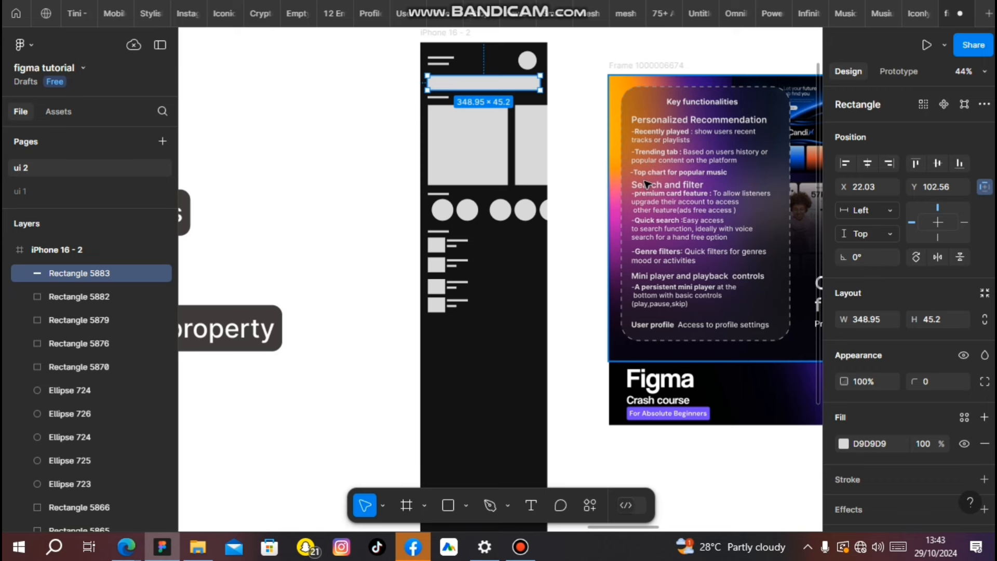
scroll(666, 201, up, 1)
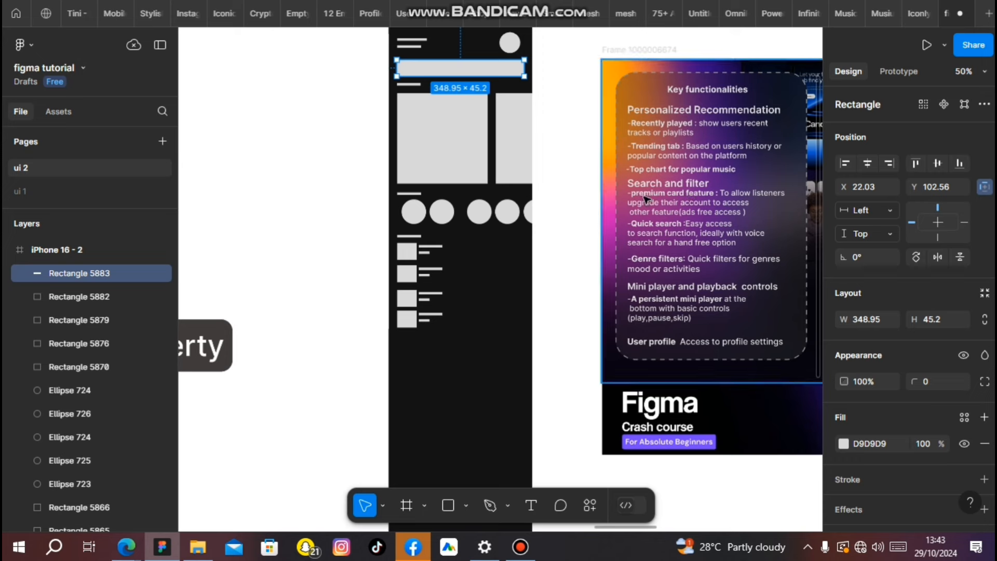
scroll(753, 203, down, 1)
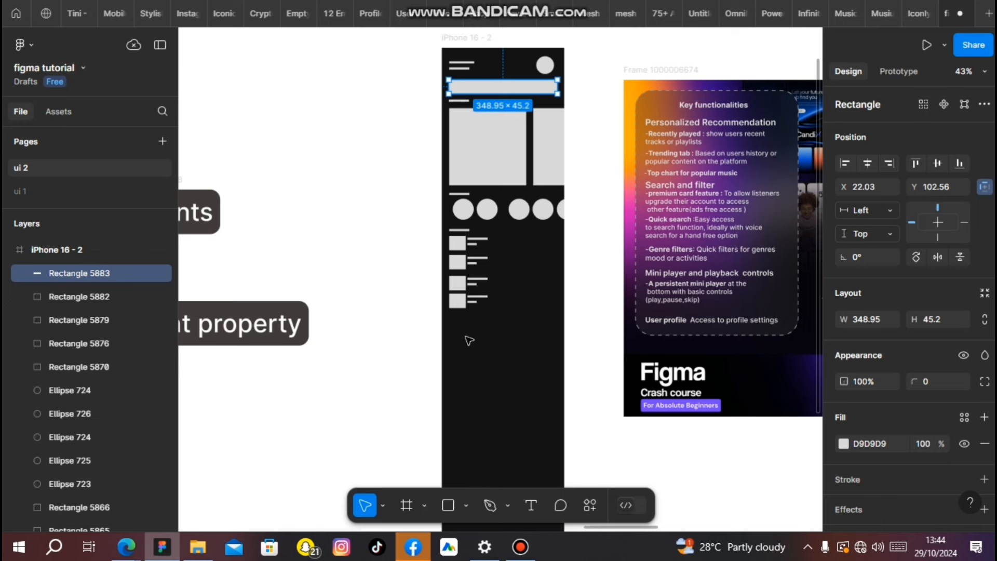
Step: Draw a large block below the list rows and shorten the frame to 1154 tall
click(448, 505)
drag(449, 317, 557, 390)
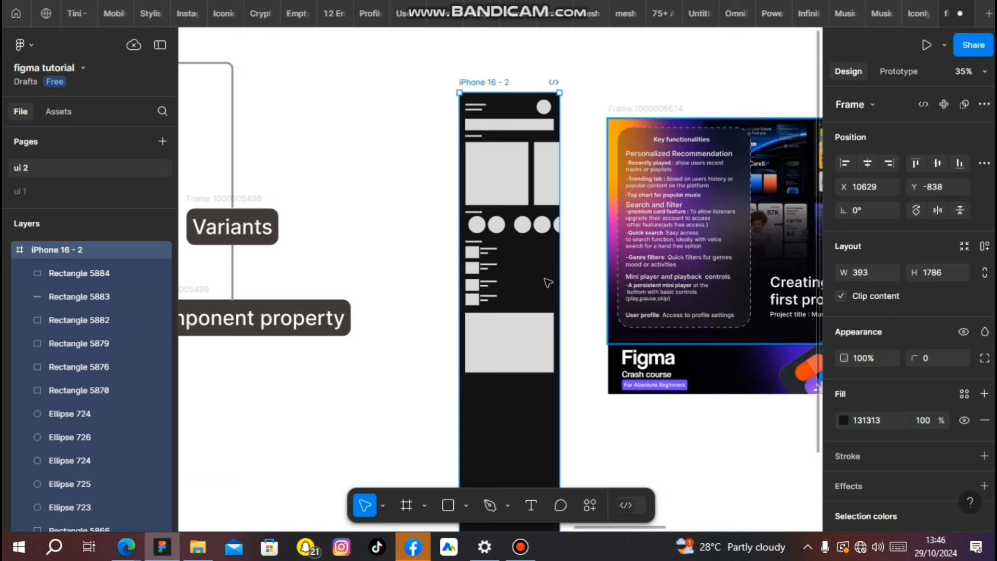
scroll(548, 283, down, 3)
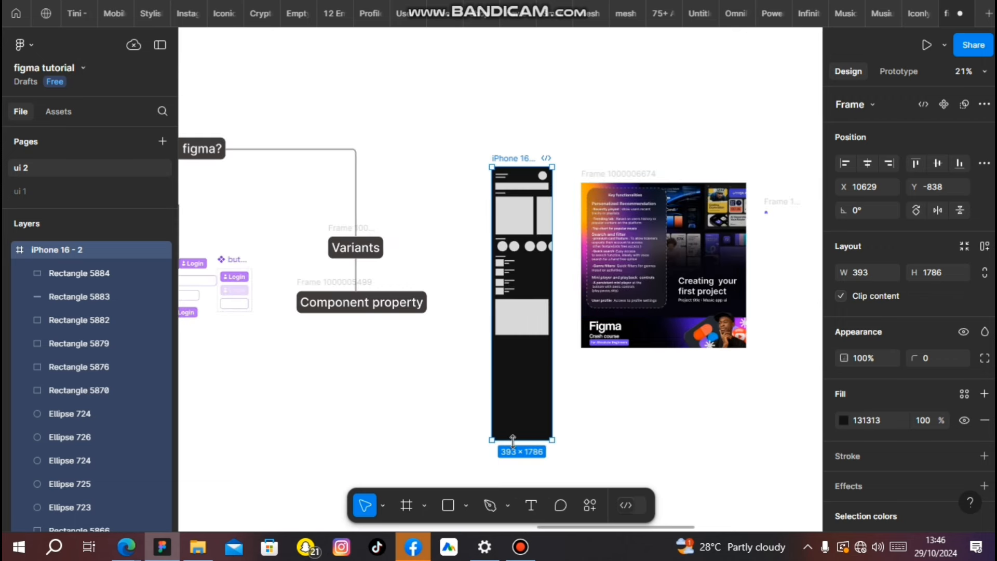
drag(513, 441, 518, 340)
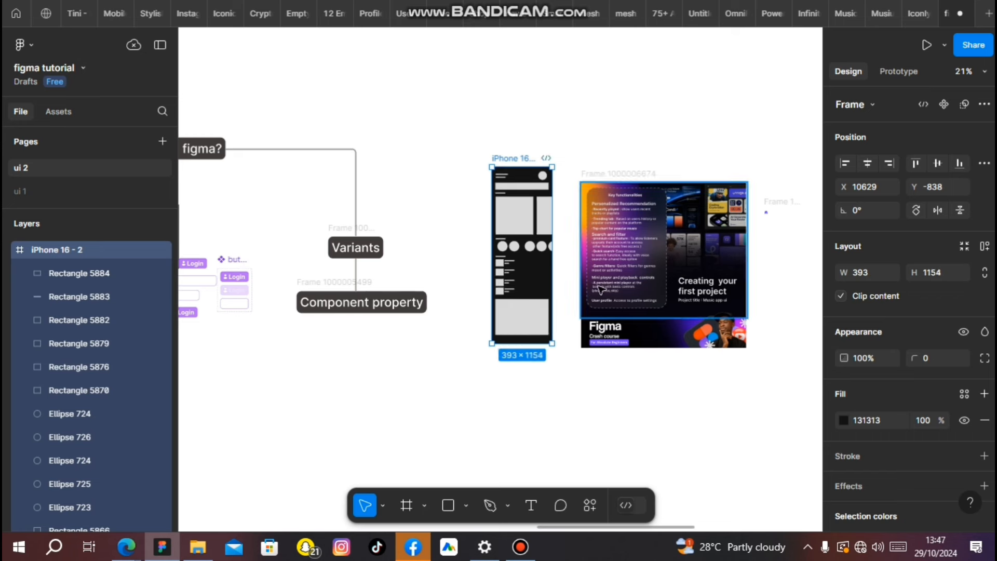
Step: Draw a full-width 393×67 bar at the frame's bottom filled dark grey 272525
scroll(530, 340, up, 4)
key(r)
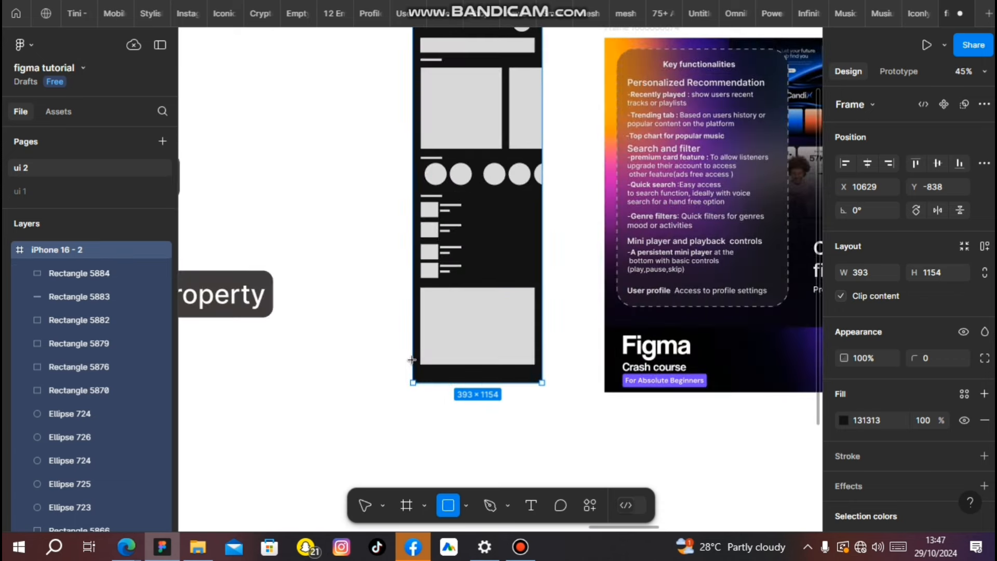
drag(412, 360, 550, 387)
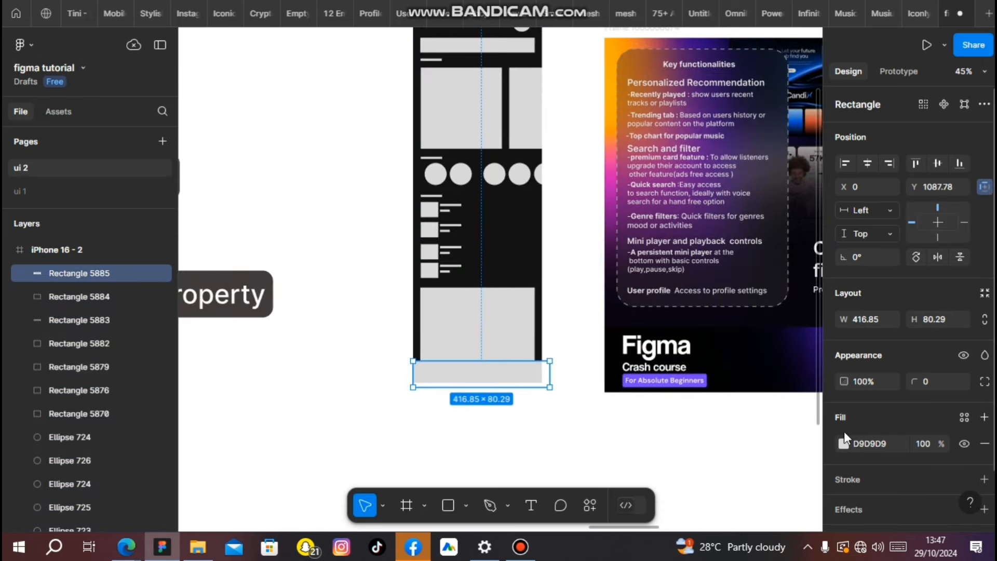
click(843, 444)
click(655, 311)
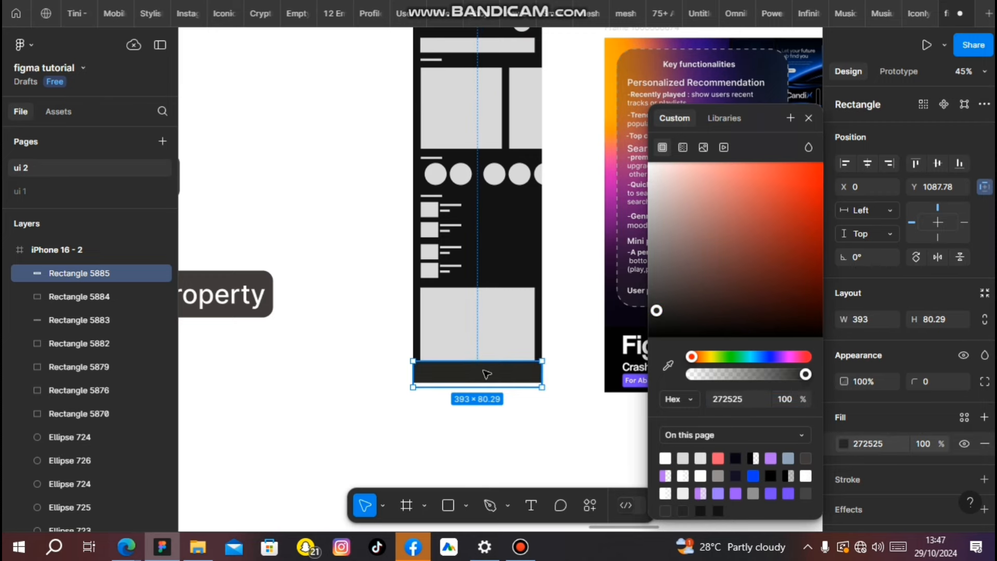
click(575, 311)
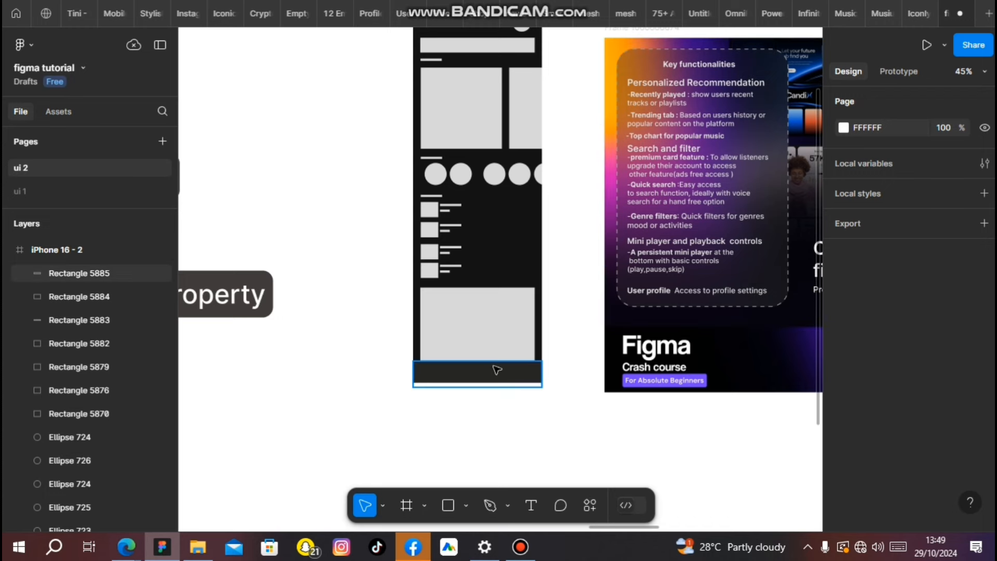
Step: Draw a second full-width bar just above the dark bar and fill it grey
scroll(497, 370, up, 5)
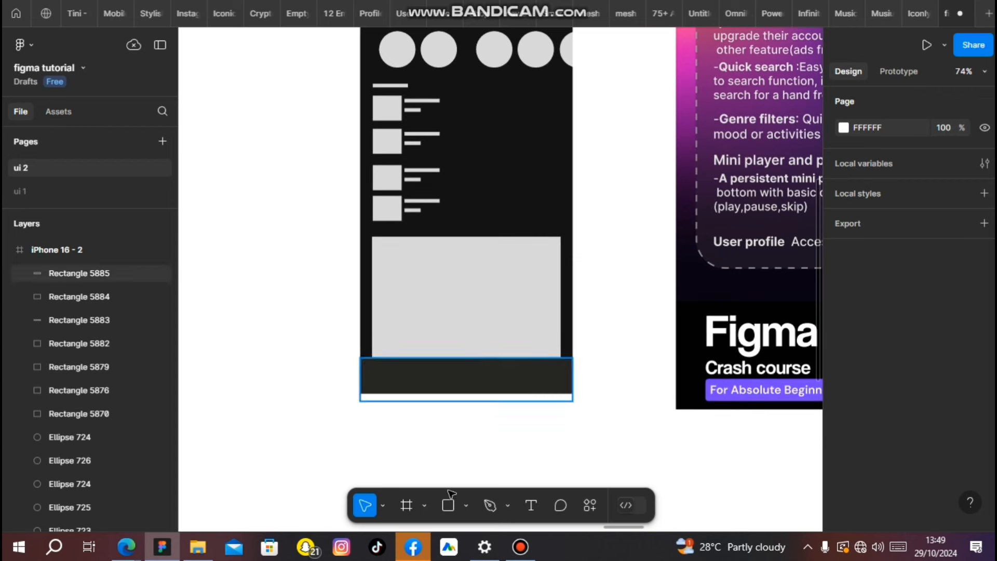
click(449, 505)
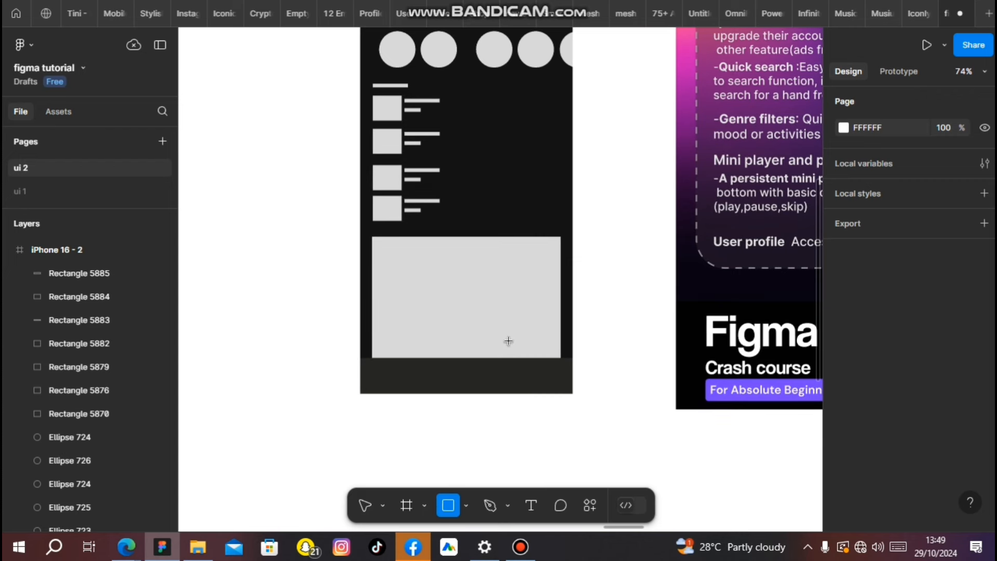
drag(360, 322, 573, 358)
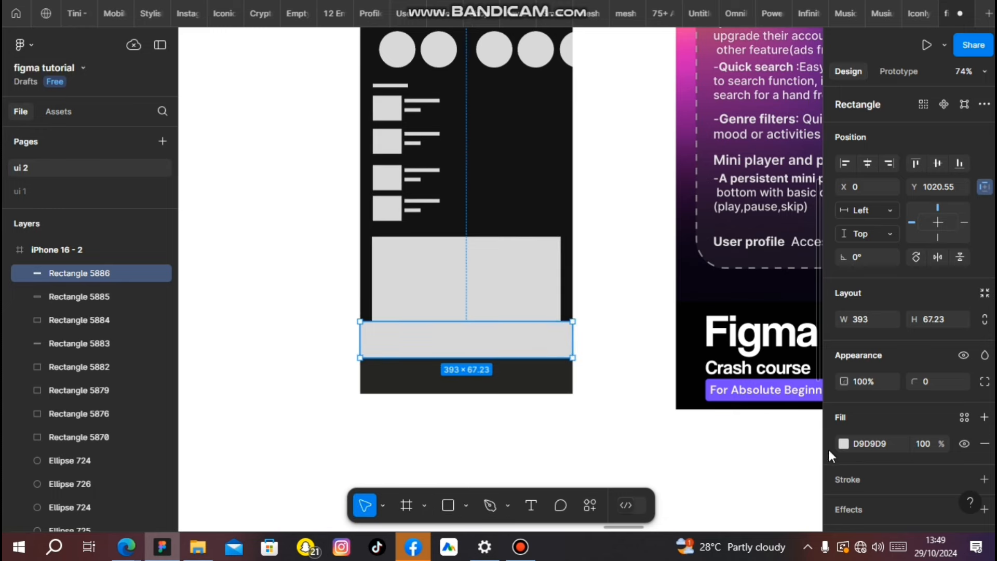
click(842, 443)
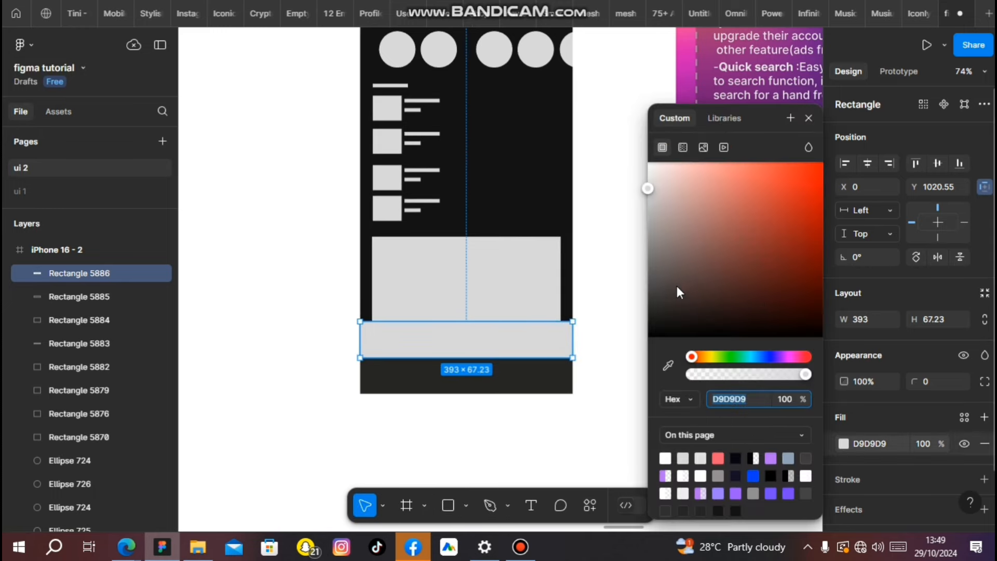
click(658, 293)
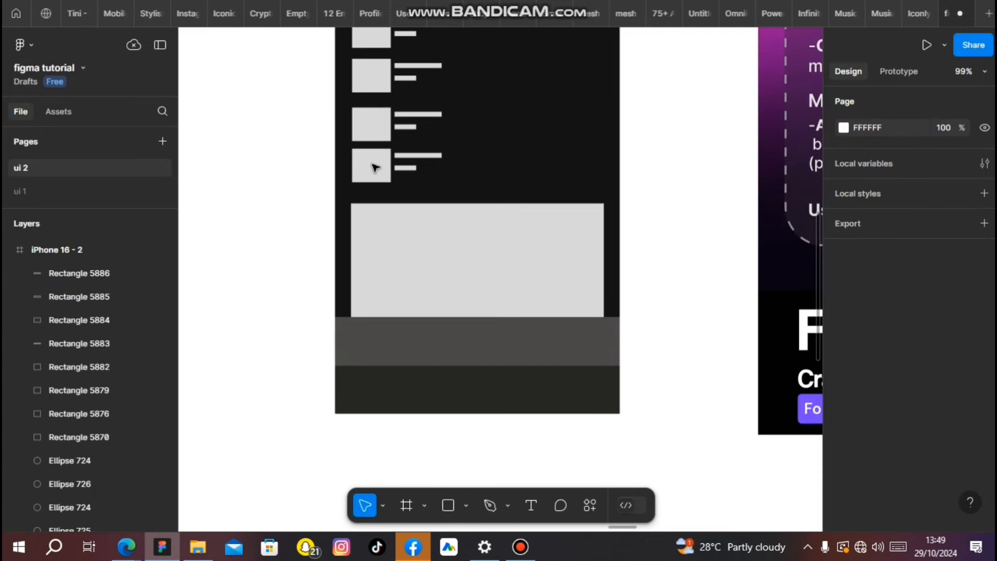
Step: Place small placeholder squares in the grey mini-player bar and the dark bottom bar
click(371, 163)
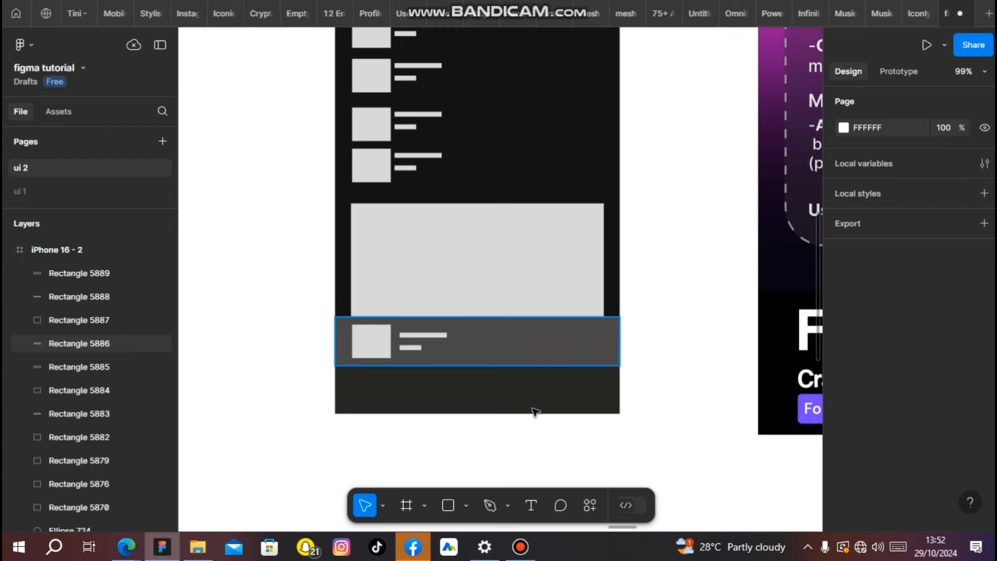
click(451, 505)
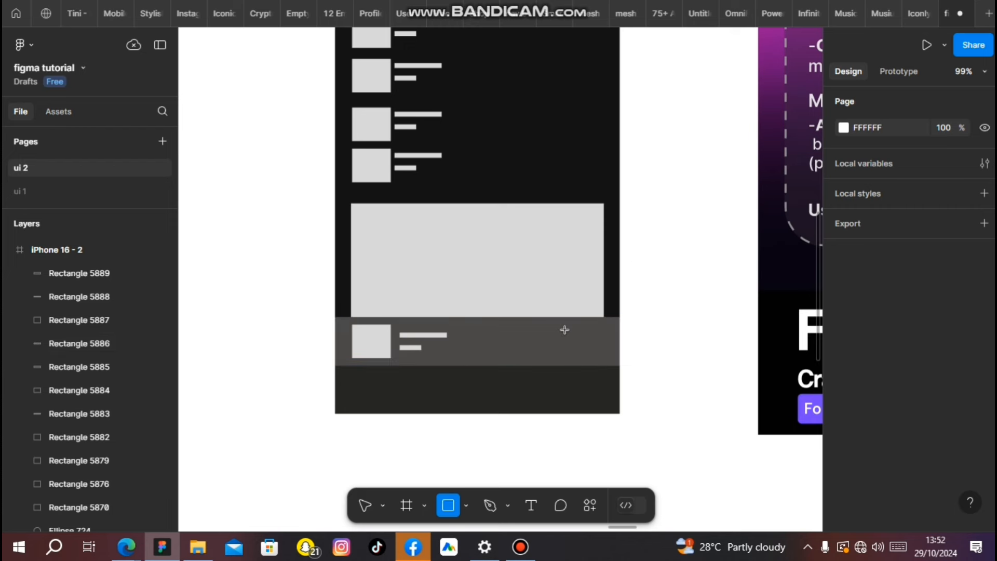
mouse_move(551, 330)
mouse_down()
mouse_move(575, 355)
mouse_move(568, 348)
mouse_move(596, 340)
mouse_up()
key(Escape)
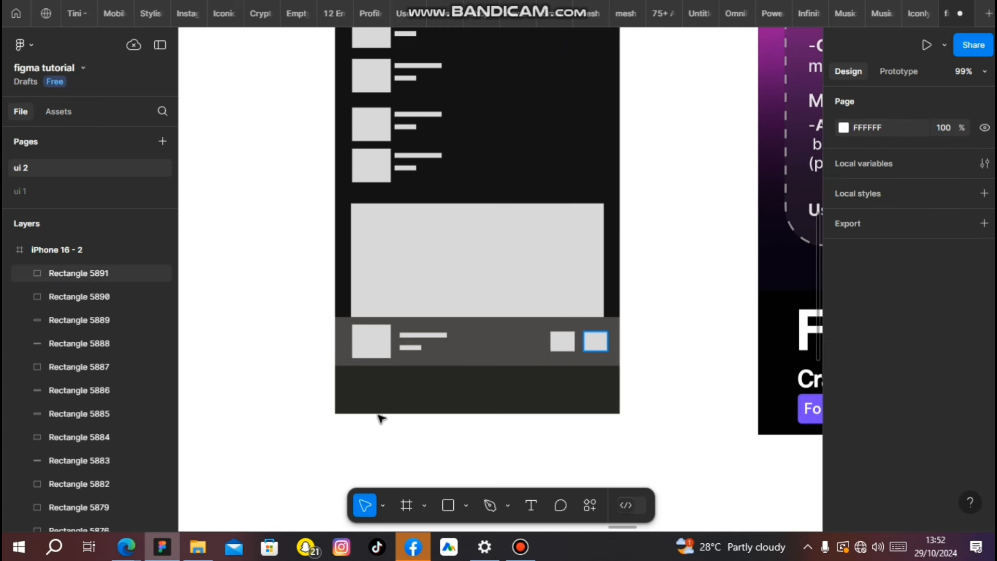
key(r)
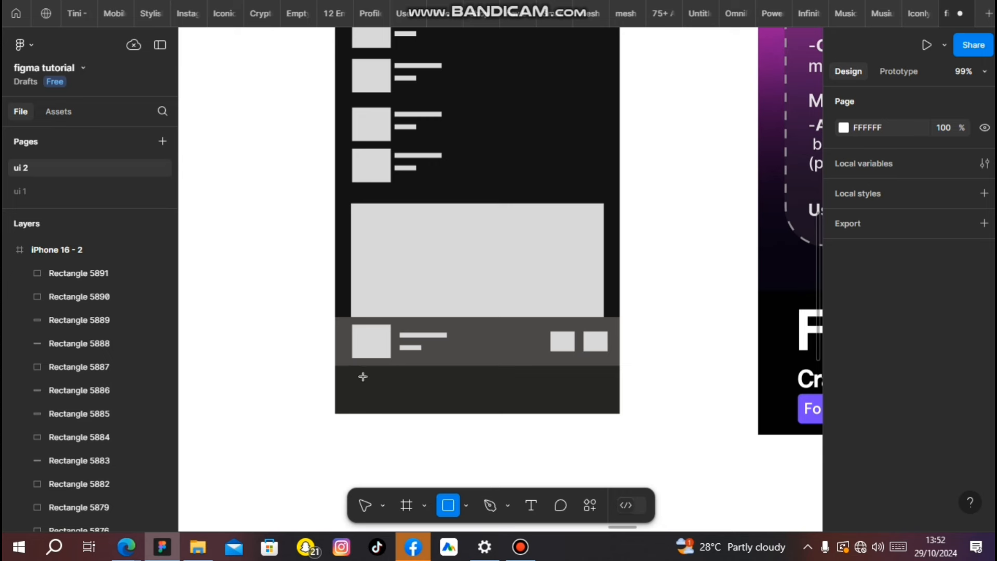
mouse_move(391, 397)
mouse_down()
mouse_move(368, 379)
mouse_move(387, 388)
mouse_move(583, 387)
mouse_up()
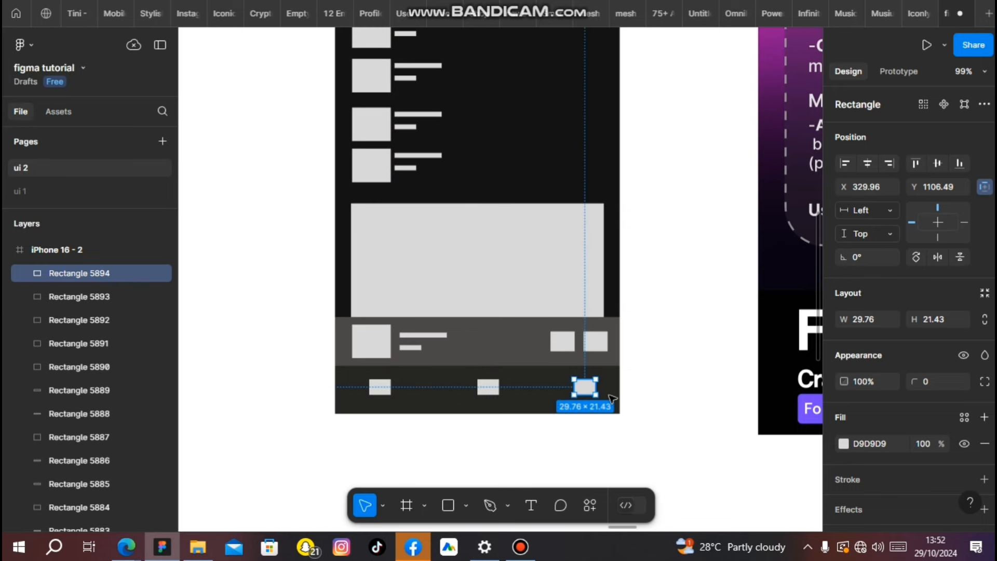
click(676, 368)
Step: Add a new blank 393×852 iPhone 16 frame, iPhone 16 - 3
scroll(676, 365, down, 5)
scroll(674, 362, down, 3)
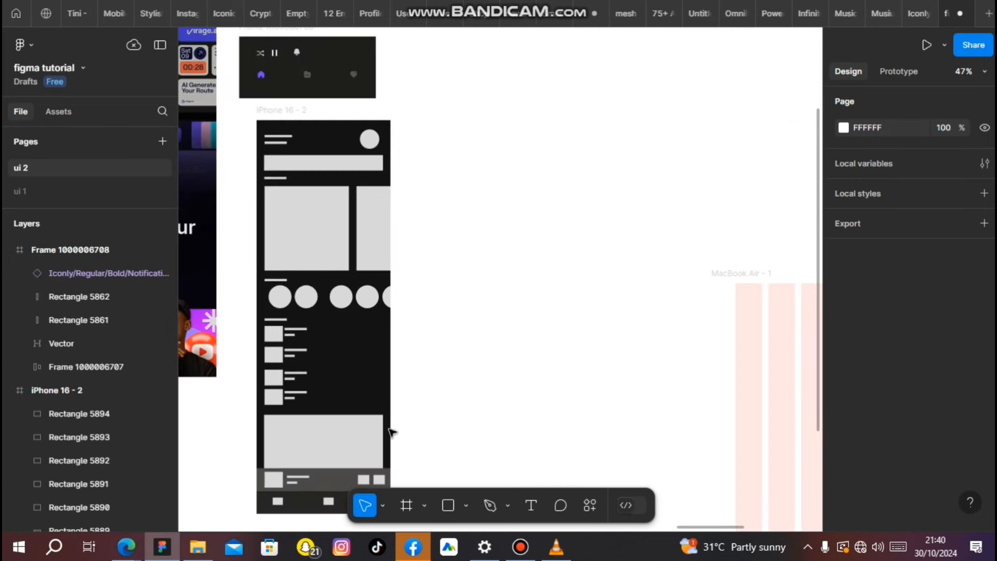
key(f)
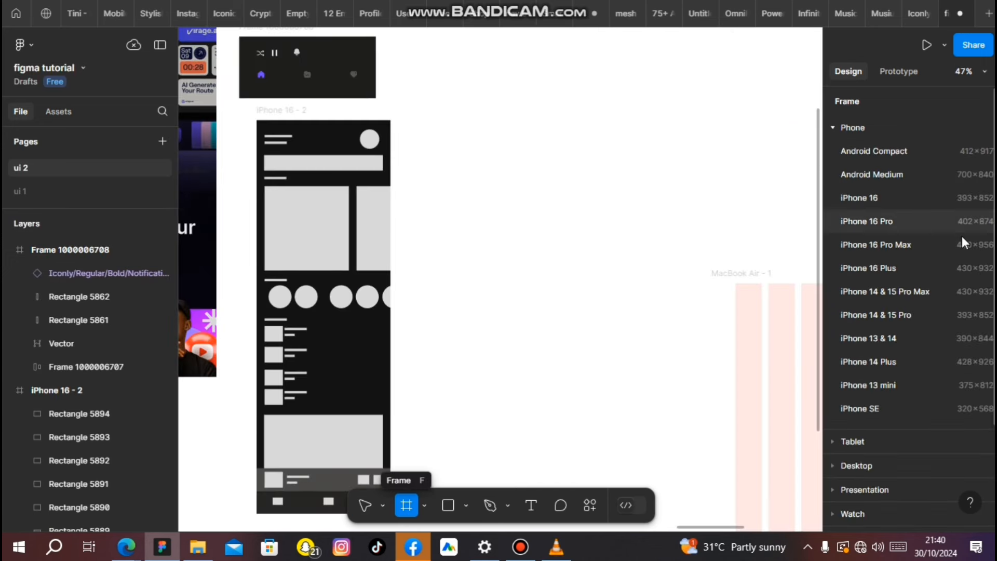
click(917, 208)
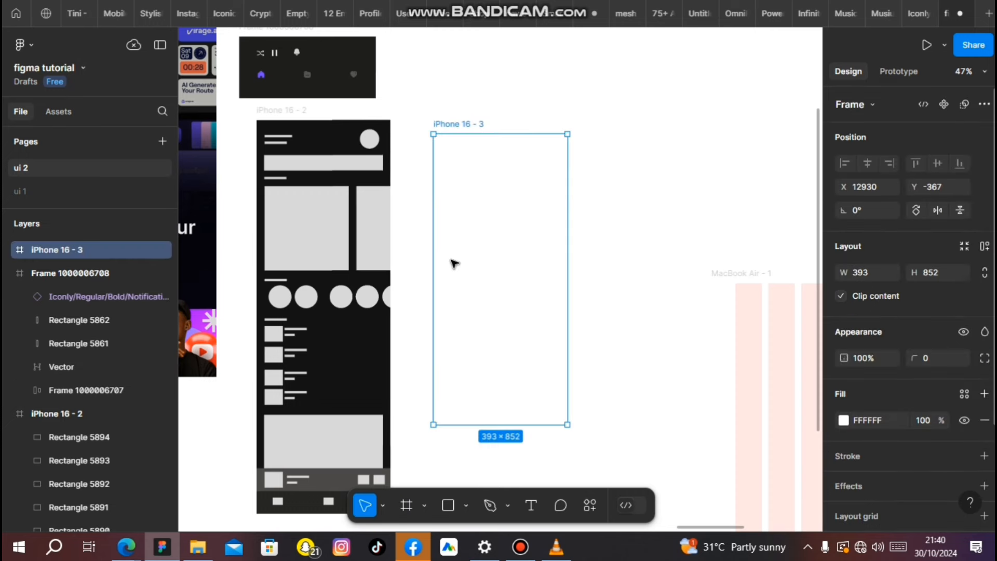
click(843, 420)
Step: Fill iPhone 16 - 3 with the dark 131313 sampled from the existing screen
click(669, 367)
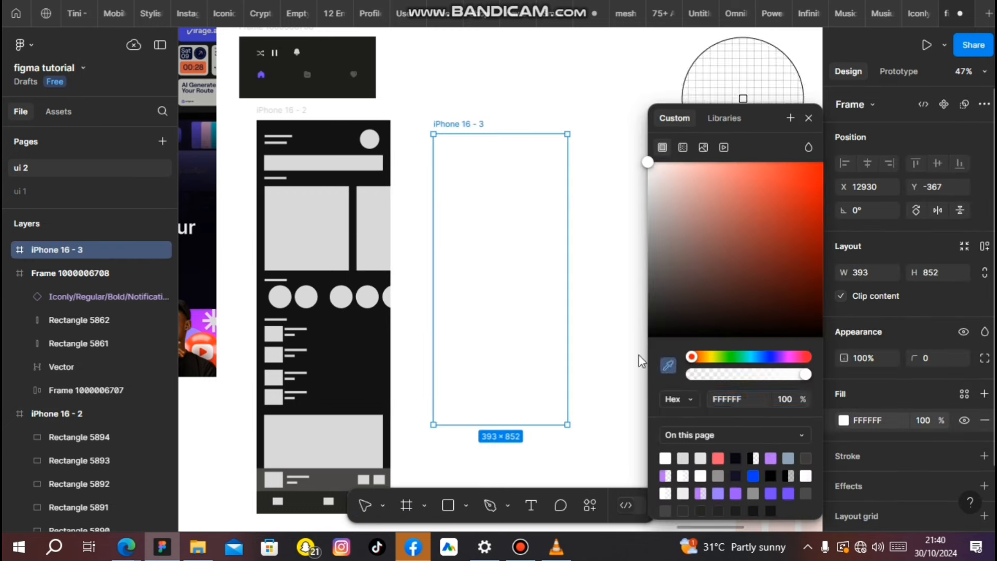
click(355, 336)
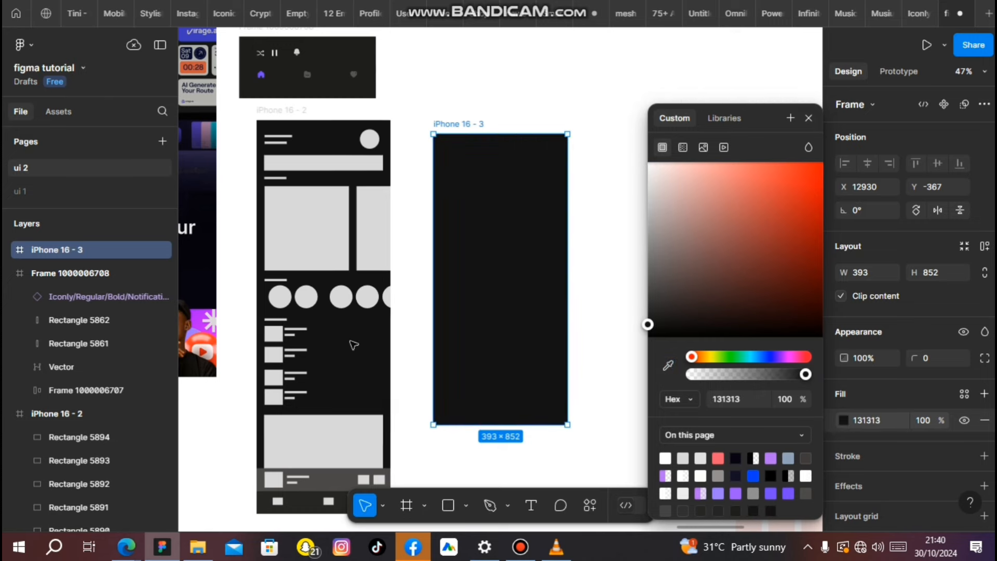
scroll(881, 460, down, 2)
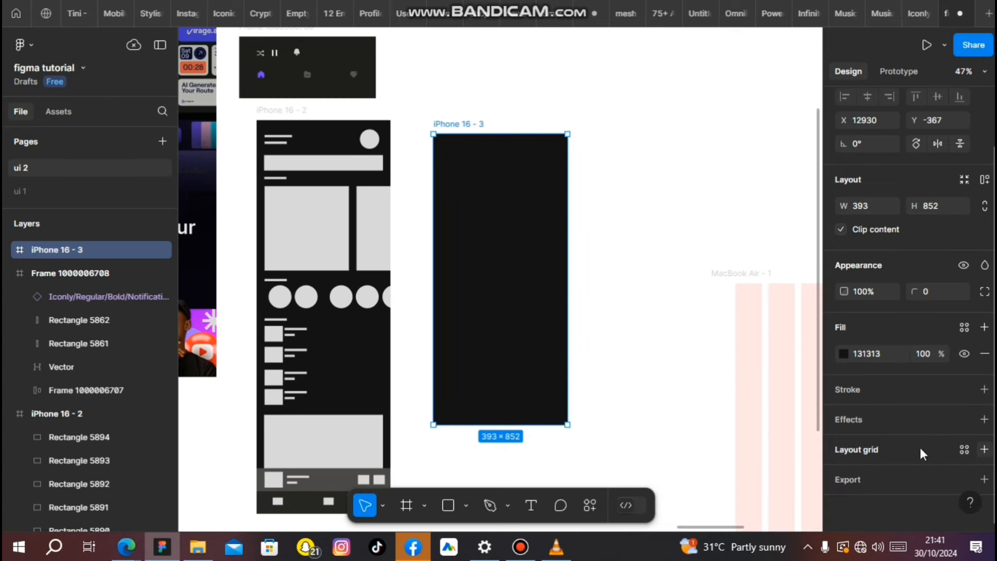
Step: Add a 4-column layout grid with 20 margin and 20 gutter
click(984, 449)
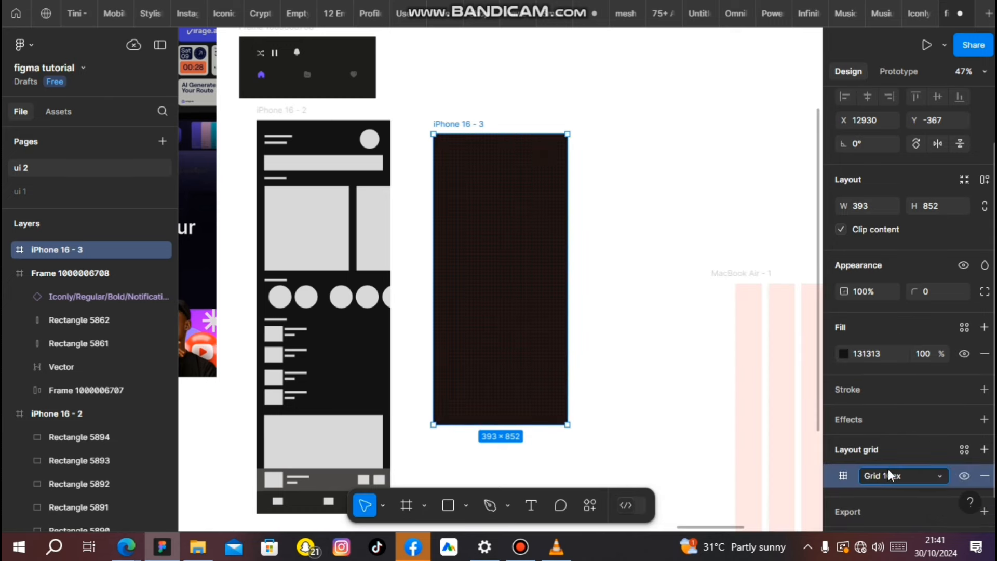
click(843, 475)
click(705, 446)
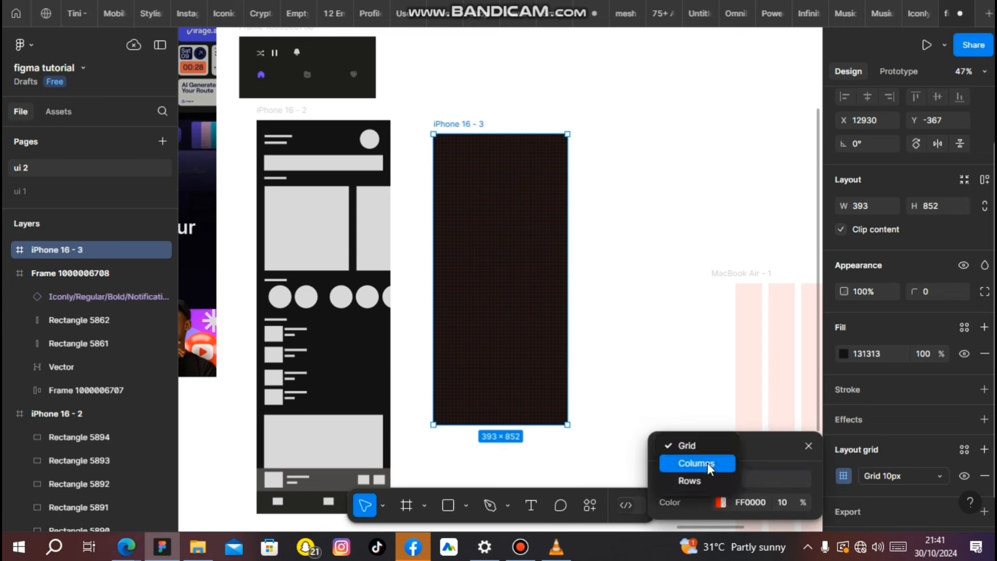
click(709, 465)
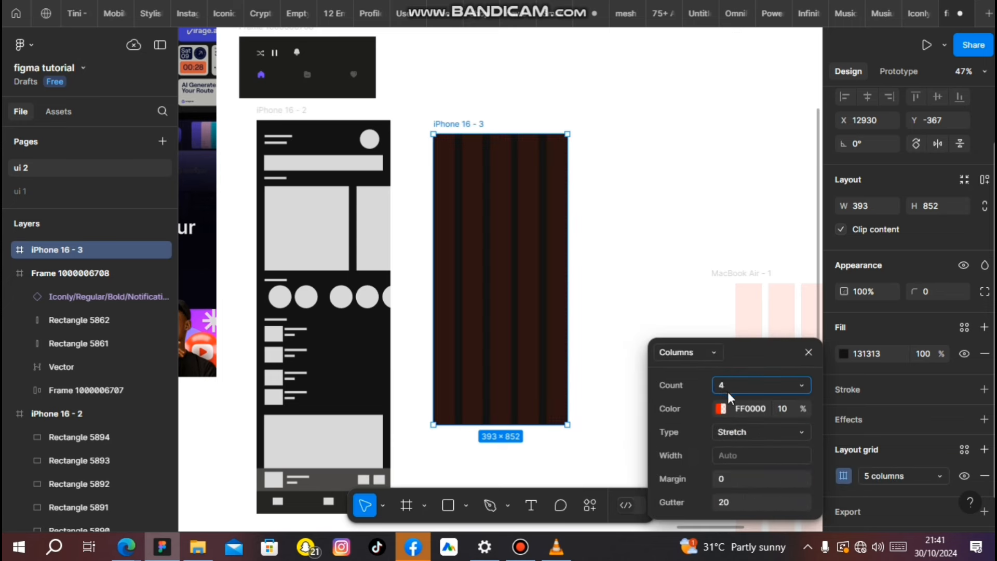
click(725, 478)
text(20)
key(Return)
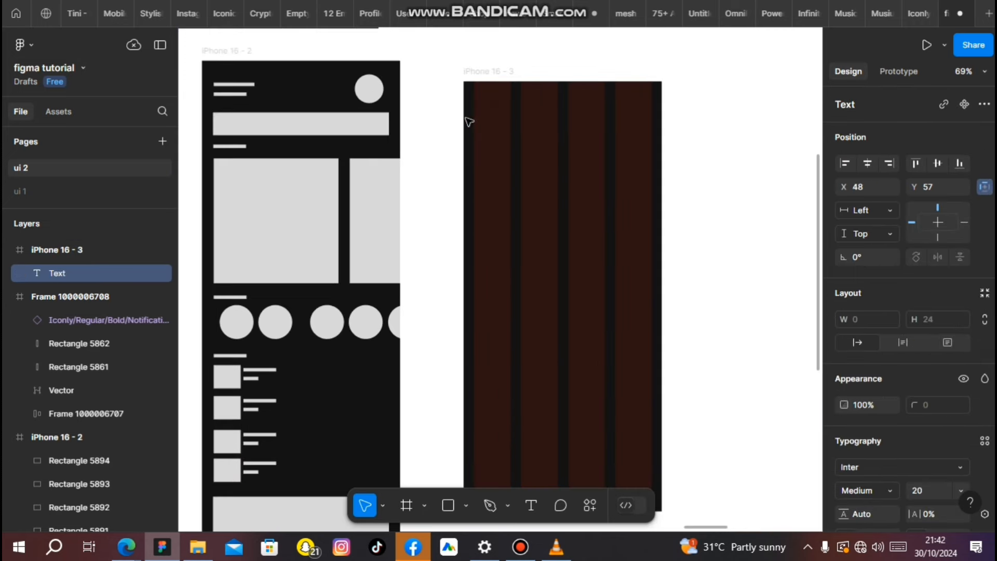
Step: Type 'Hello' at font size 15 and position it at the frame's top-left
text(Hell)
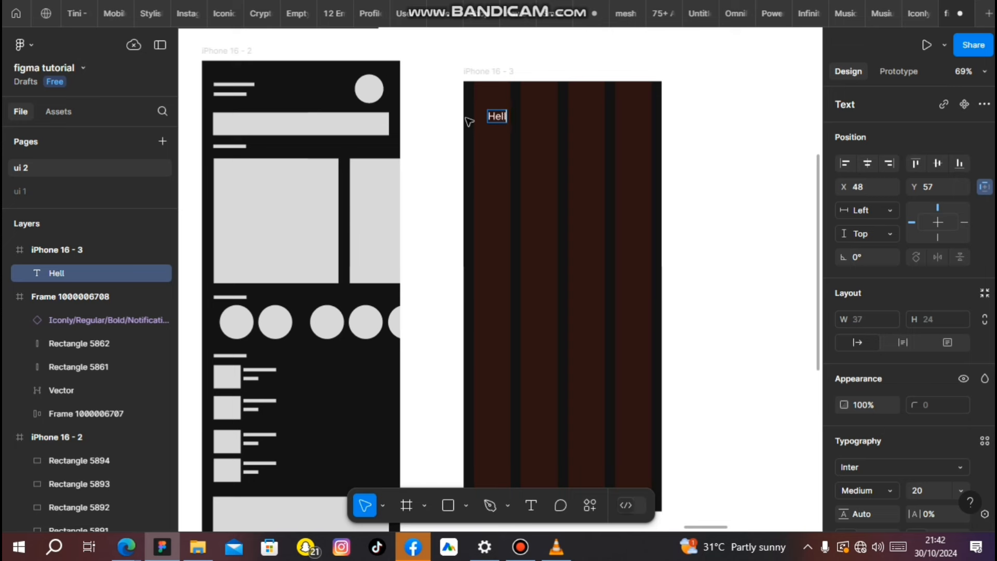
text(o)
key(Escape)
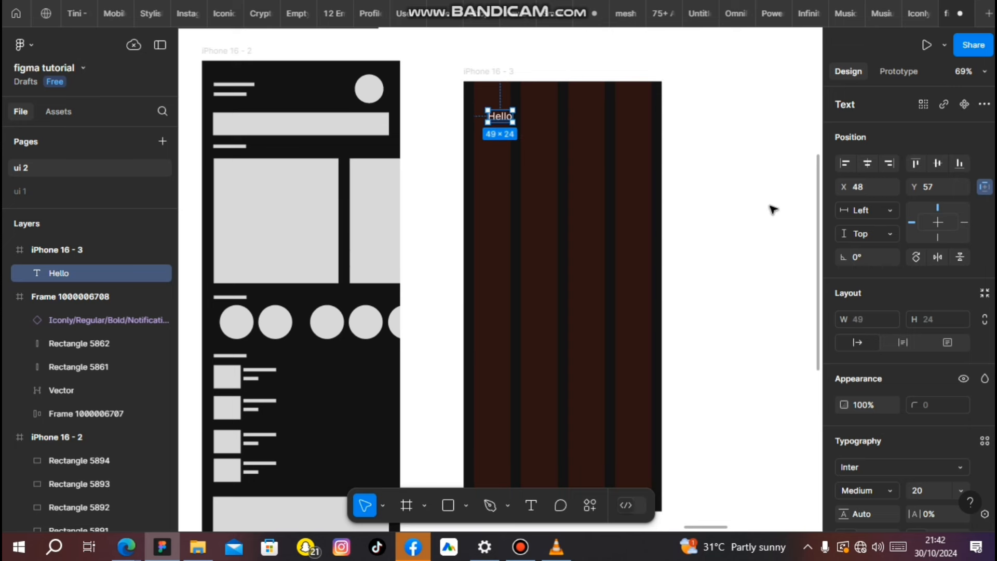
scroll(937, 404, down, 3)
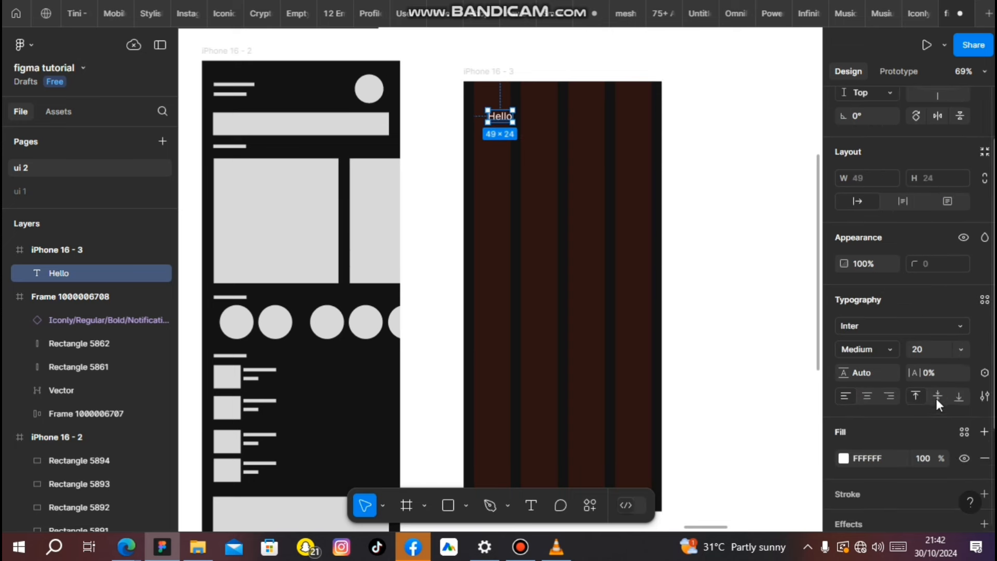
click(960, 350)
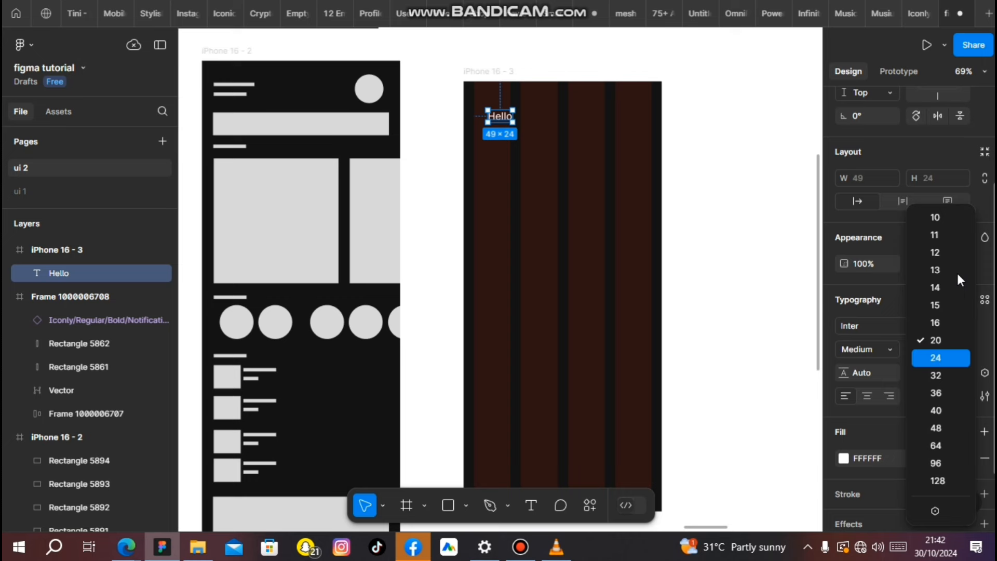
click(957, 304)
scroll(529, 100, up, 5)
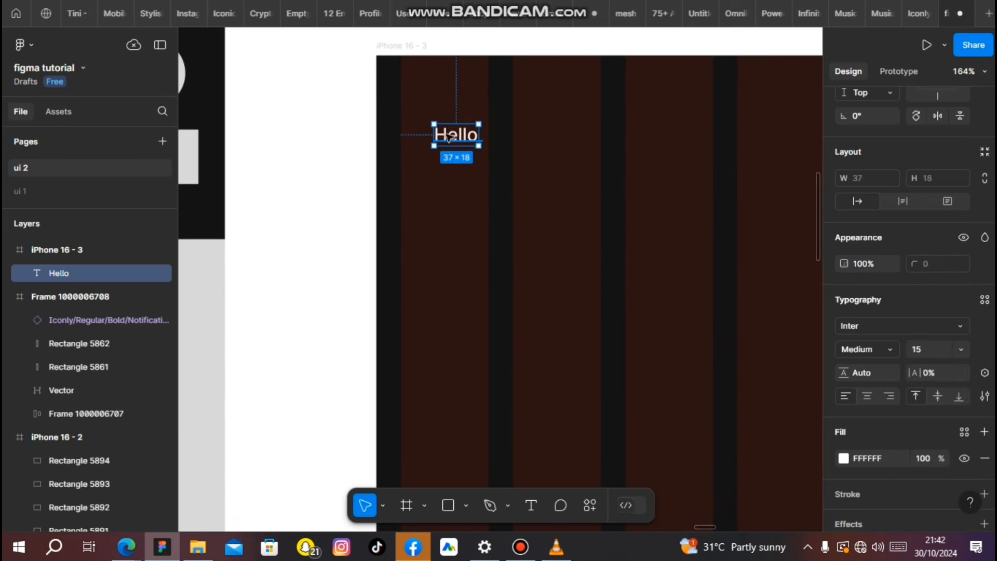
drag(450, 138, 427, 131)
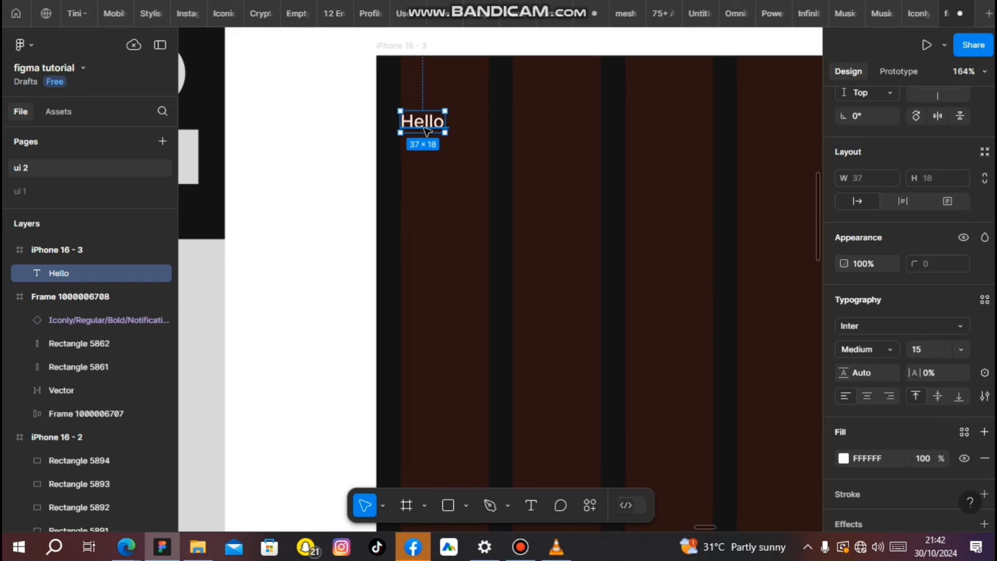
scroll(427, 129, up, 3)
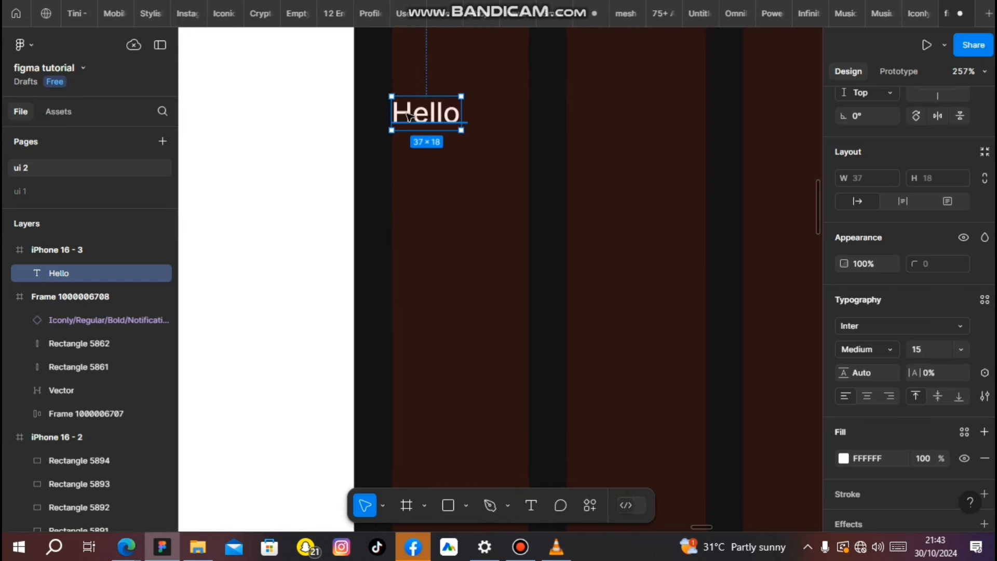
key(alt)
Step: Duplicate it below as 'Jerry John' at font size 20, then select both text lines
drag(435, 123, 429, 150)
double_click(430, 151)
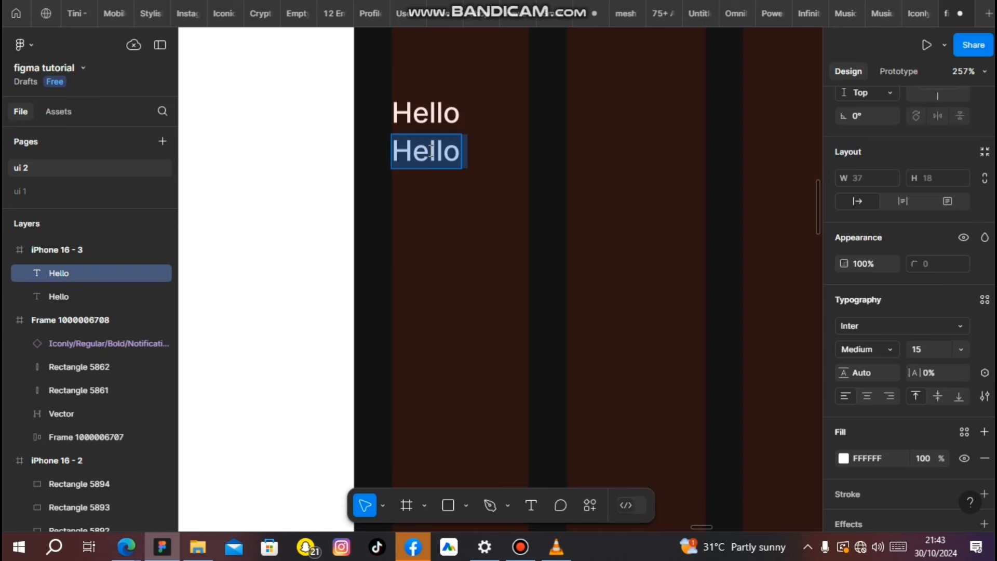
text(Jerry)
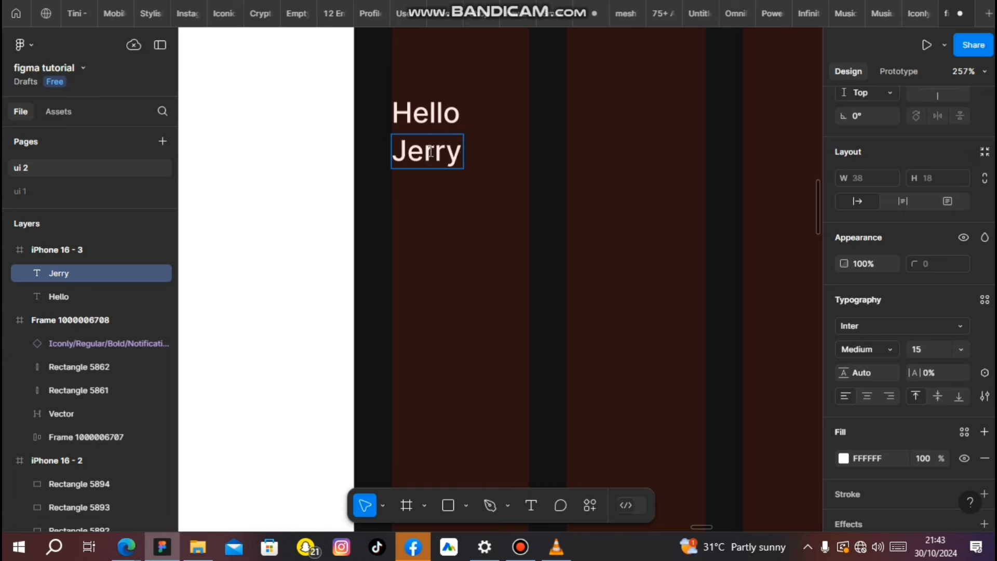
text( John)
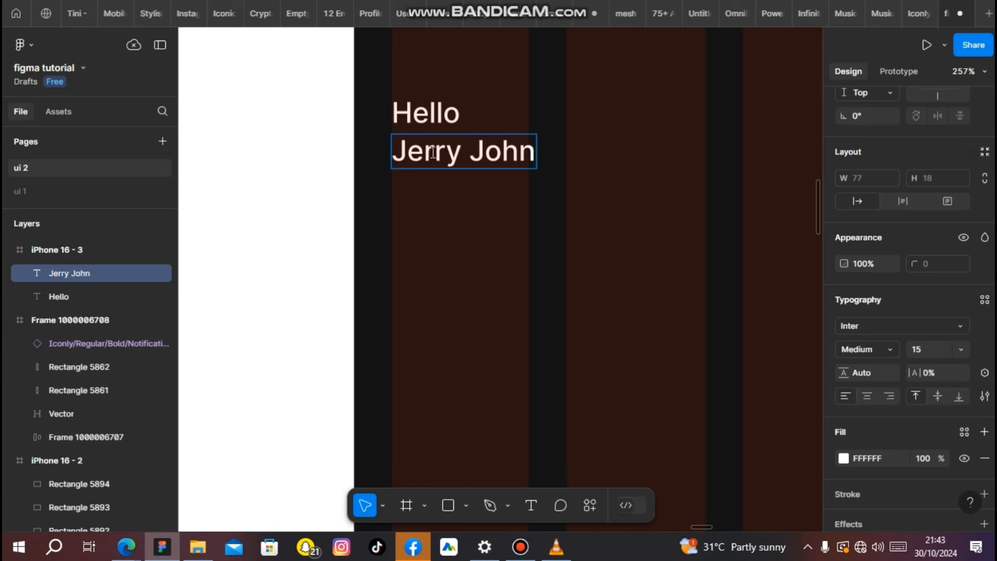
key(Escape)
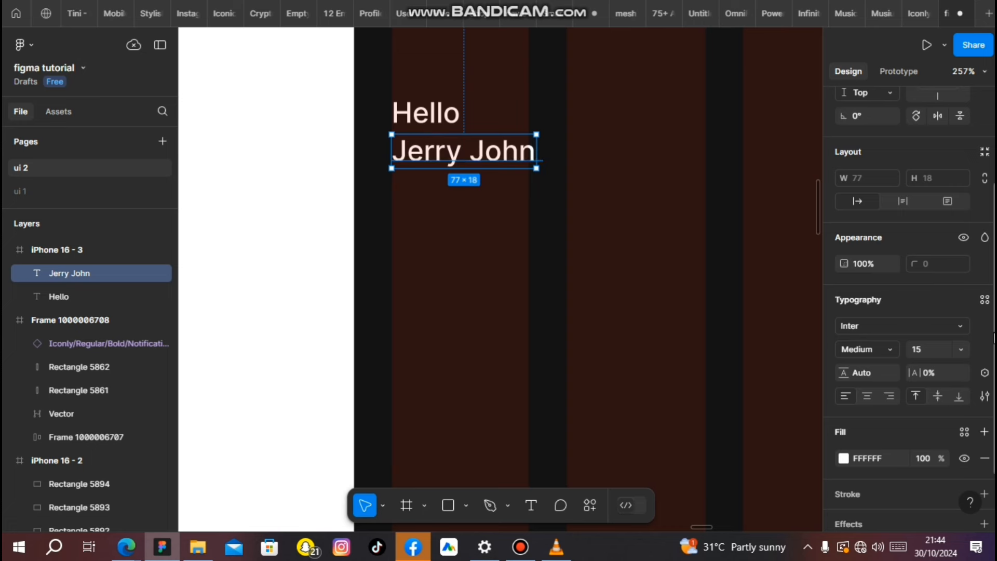
click(963, 346)
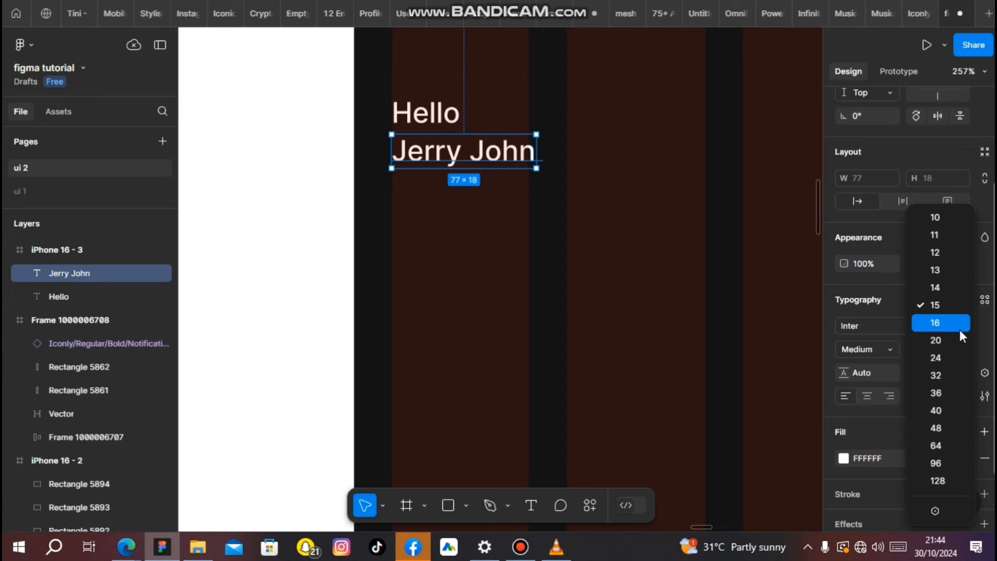
click(934, 338)
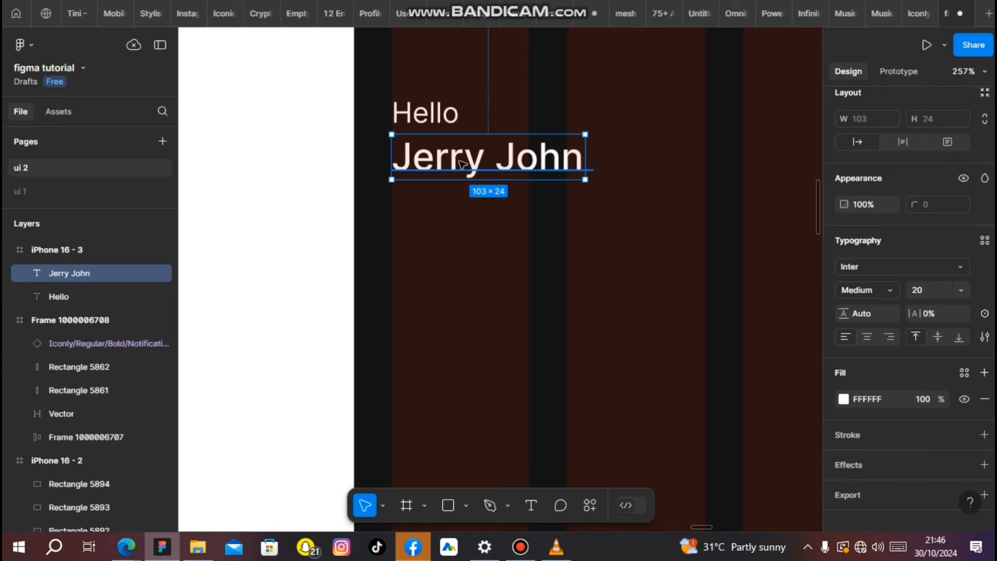
shift+click(422, 110)
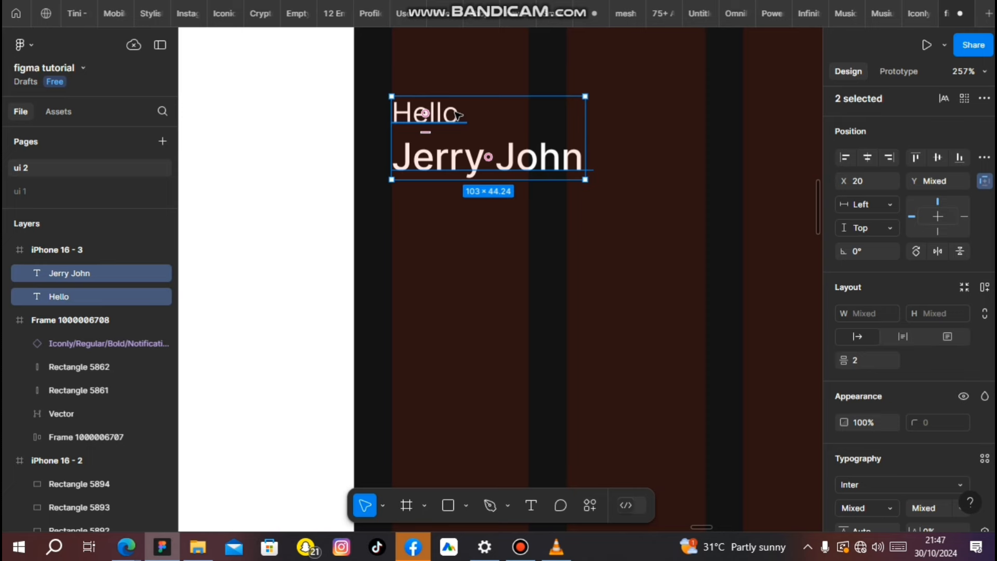
Step: Wrap Hello and Jerry John in auto layout and copy the grey circle to iPhone 16 - 3's top right, 20 from the edge
key(shift+a)
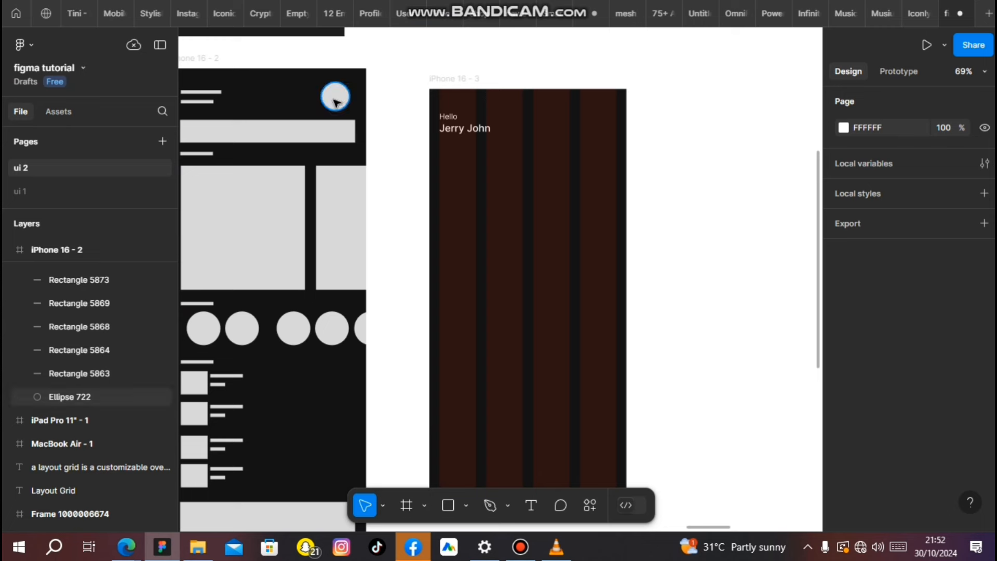
click(336, 100)
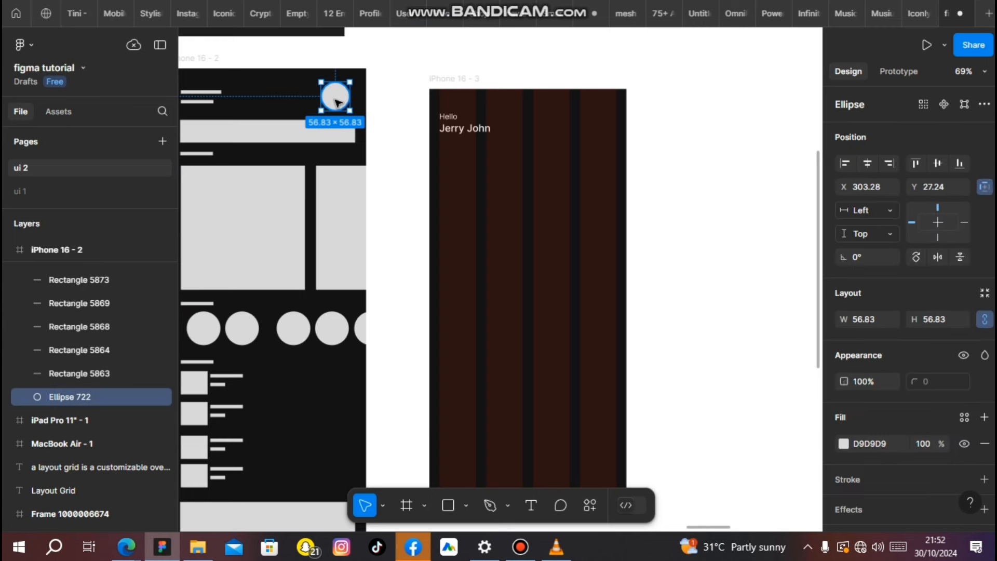
drag(587, 133, 600, 127)
scroll(600, 127, up, 5)
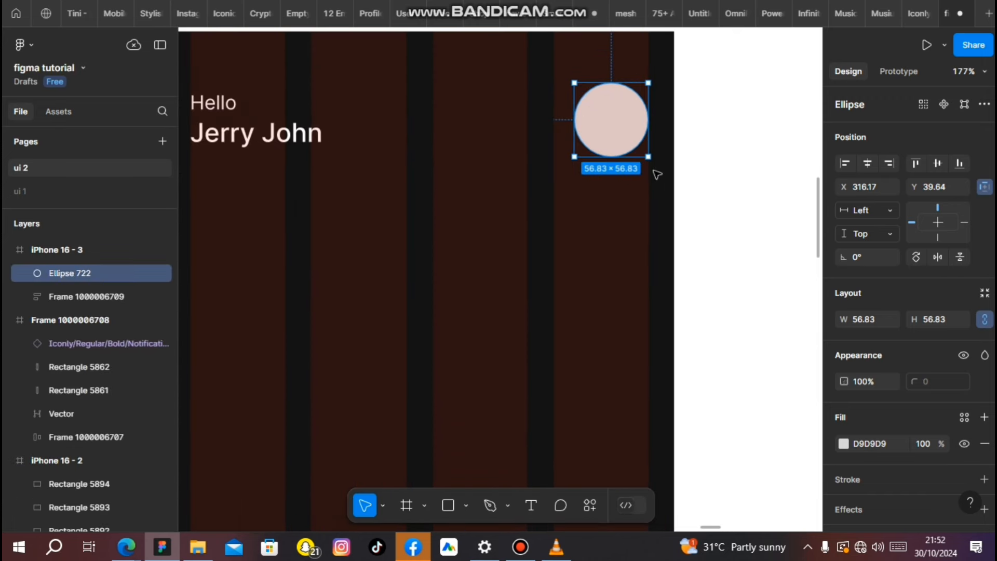
key(alt)
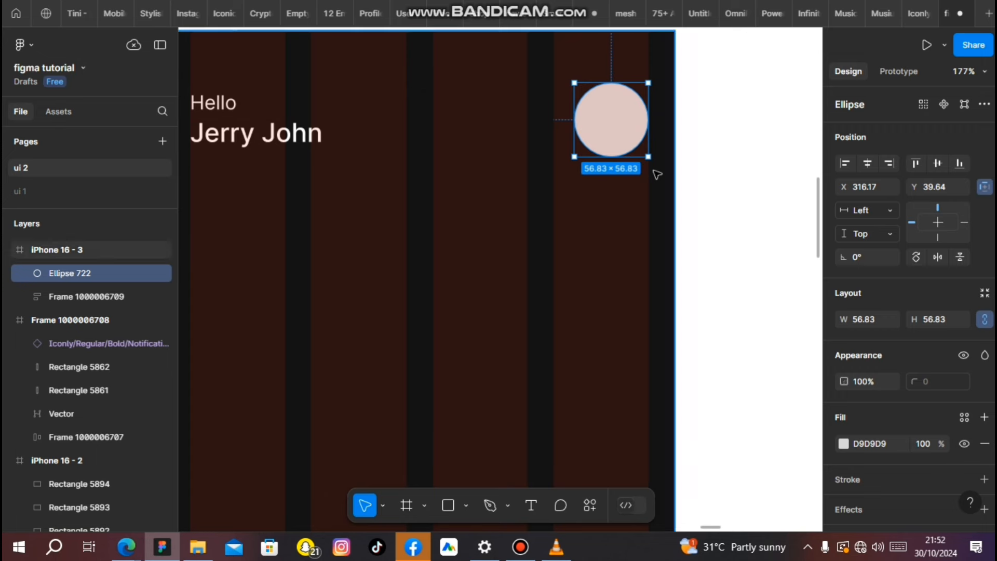
scroll(657, 174, down, 2)
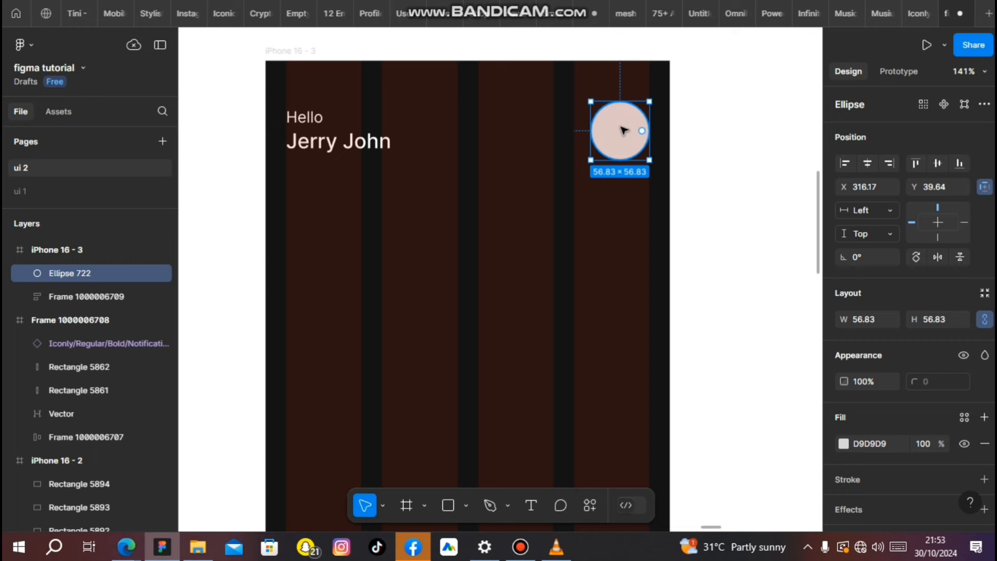
Step: Place the portrait photo file into the top-right ellipse of iPhone 16 - 3
key(ctrl+shift+k)
click(187, 196)
click(364, 316)
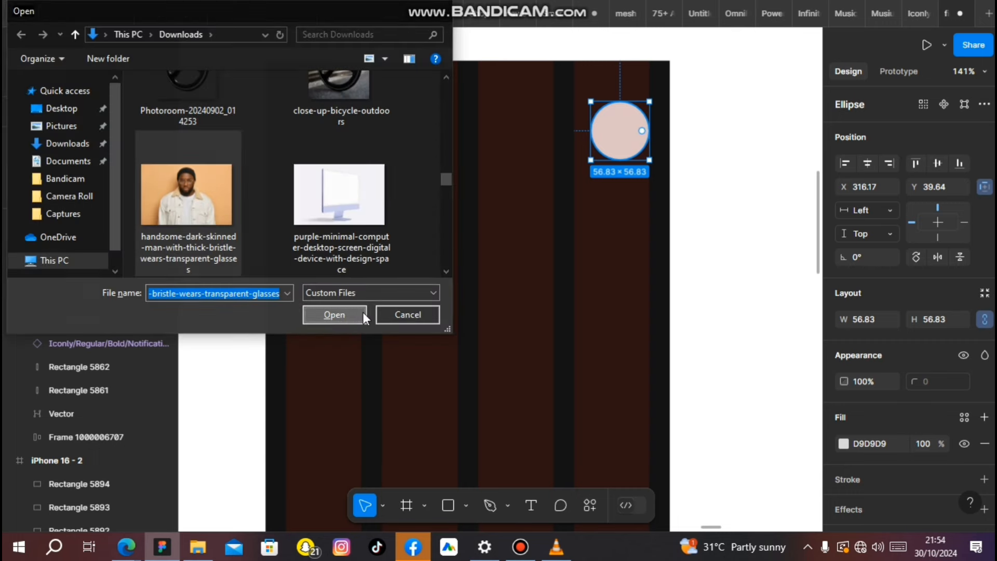
click(619, 130)
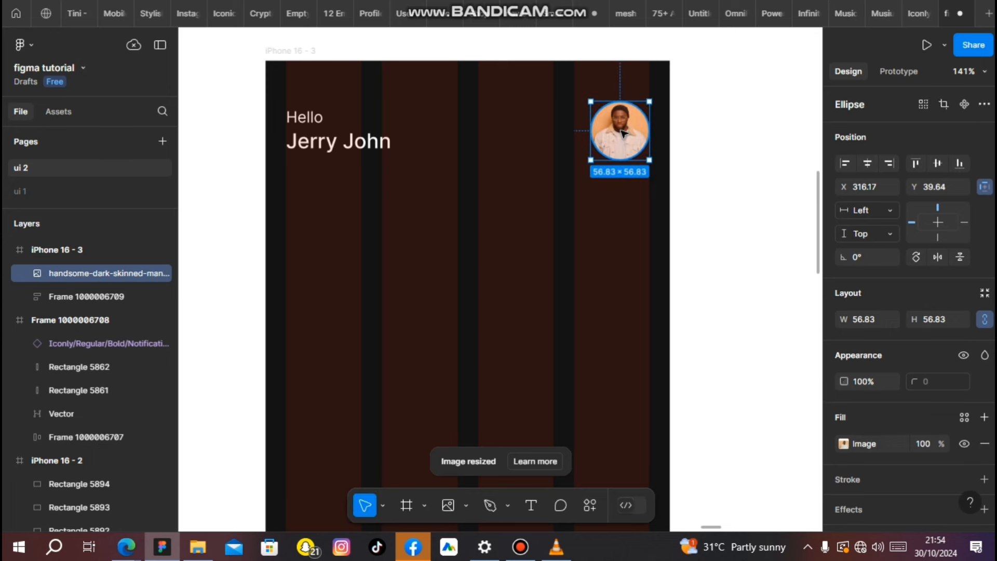
scroll(569, 143, up, 1)
drag(569, 143, 583, 201)
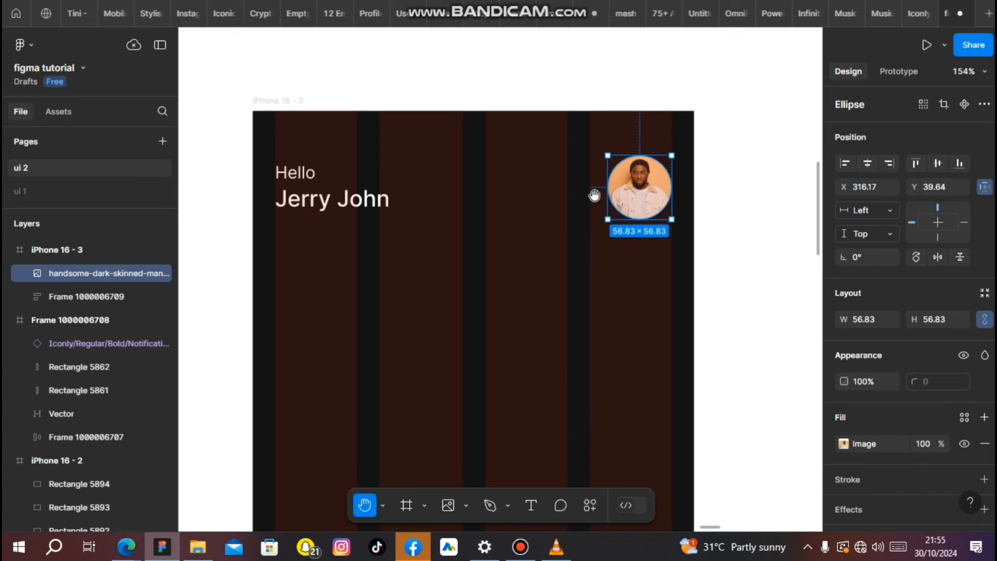
Step: Bring the icons frame into view and select the notification bell icon for iPhone 16 - 3
drag(404, 142, 407, 116)
drag(646, 271, 656, 277)
drag(344, 114, 656, 278)
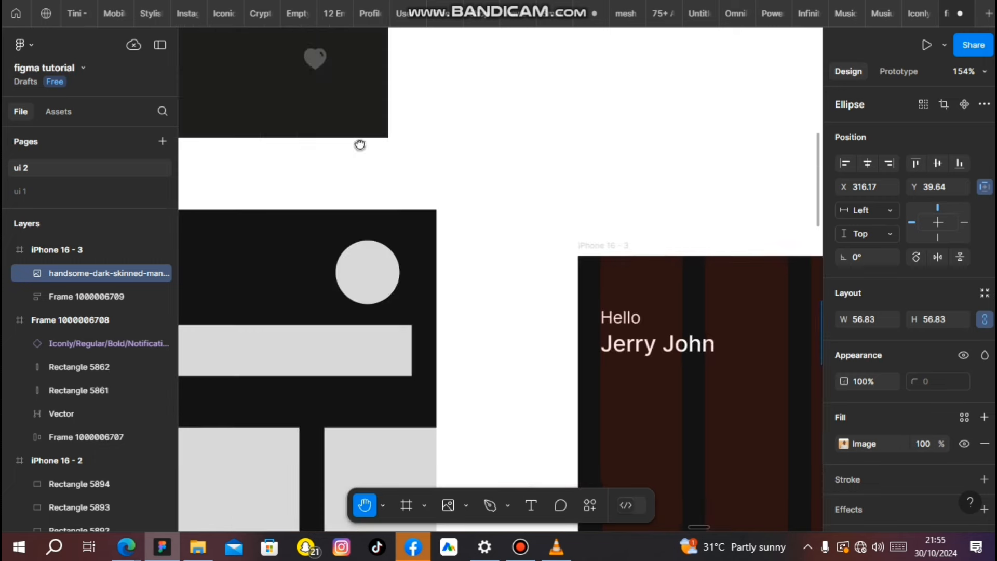
drag(360, 146, 613, 316)
key(v)
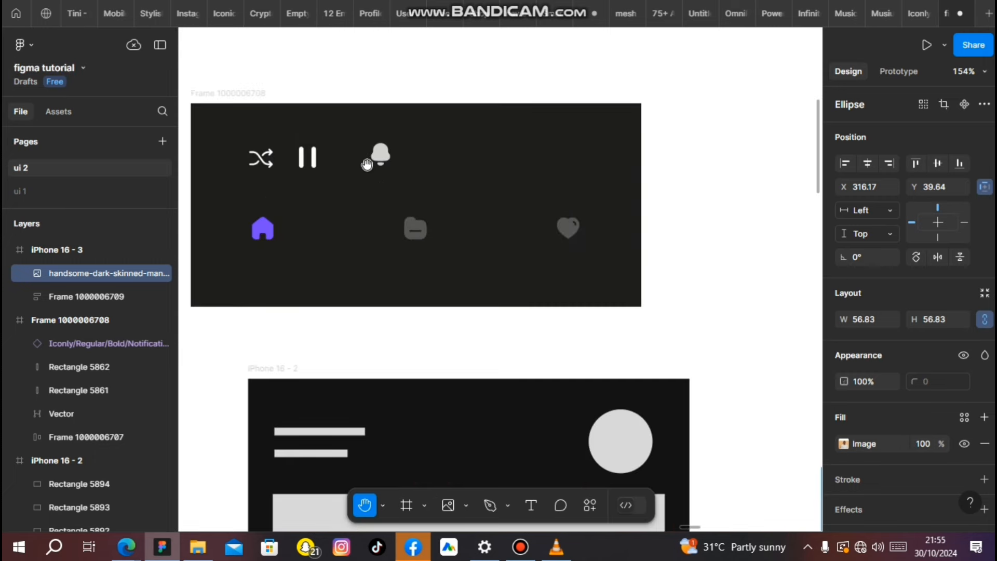
key(alt)
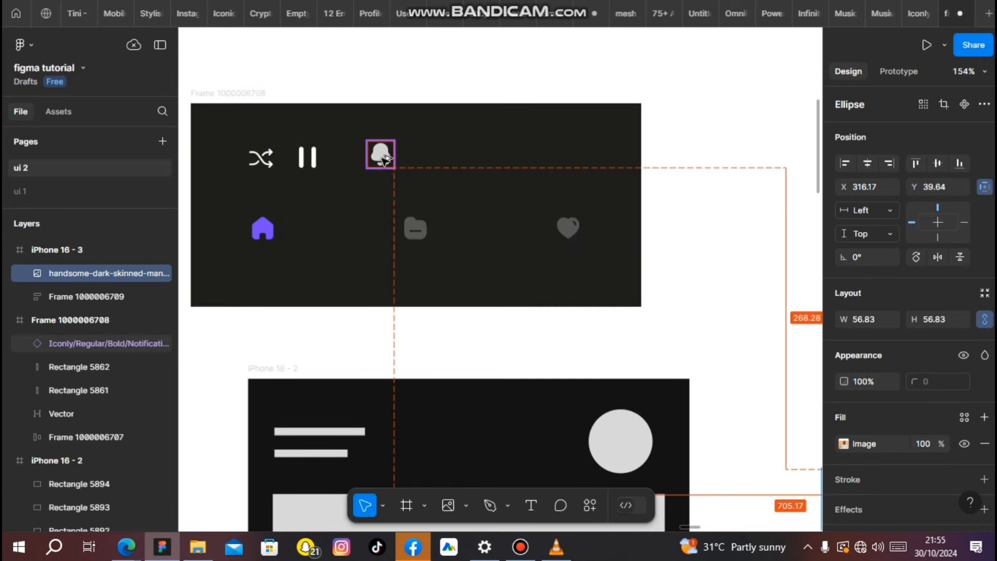
click(381, 154)
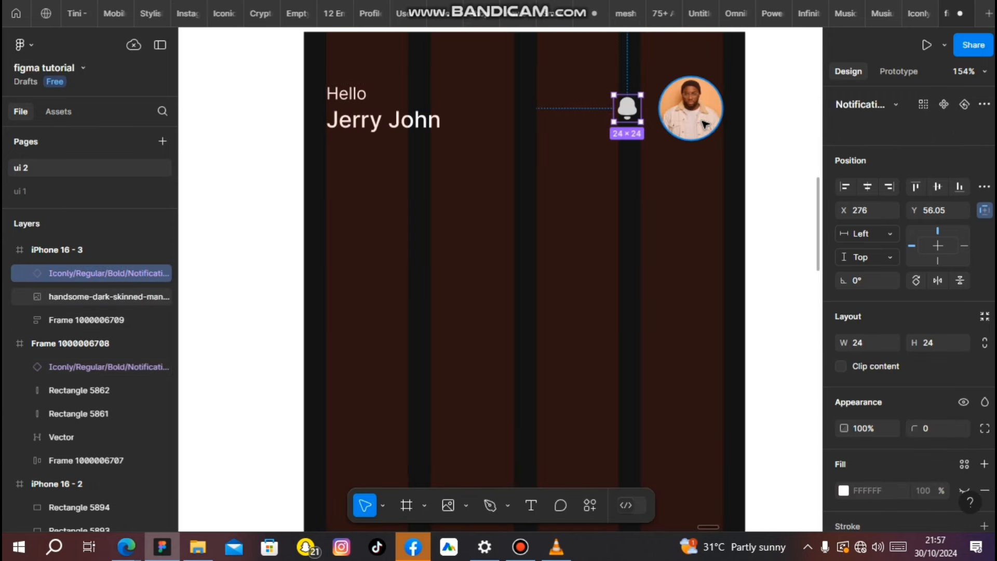
Step: Vertically centre the bell, photo avatar and Hello/Jerry John greeting
shift+click(704, 123)
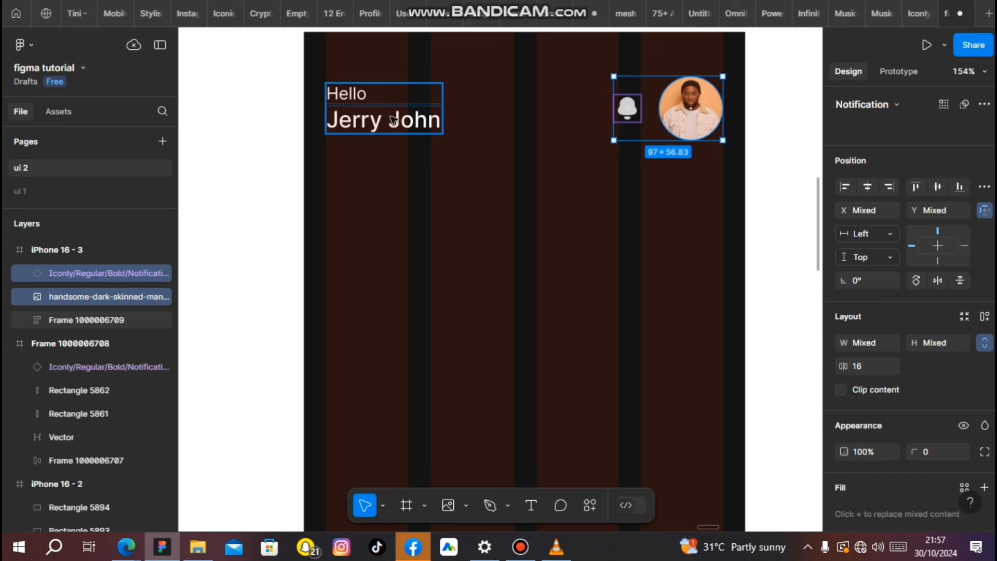
shift+click(393, 121)
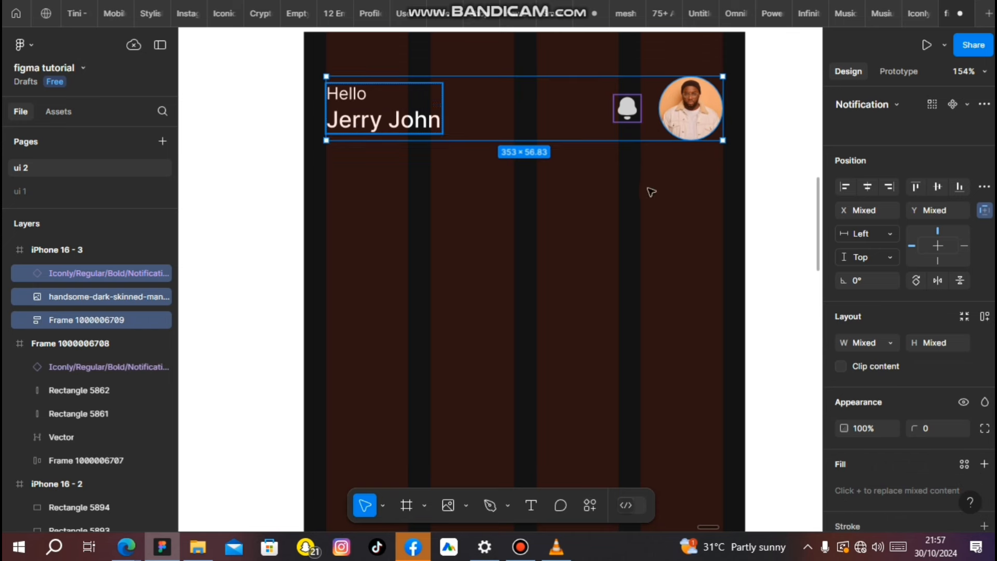
click(937, 187)
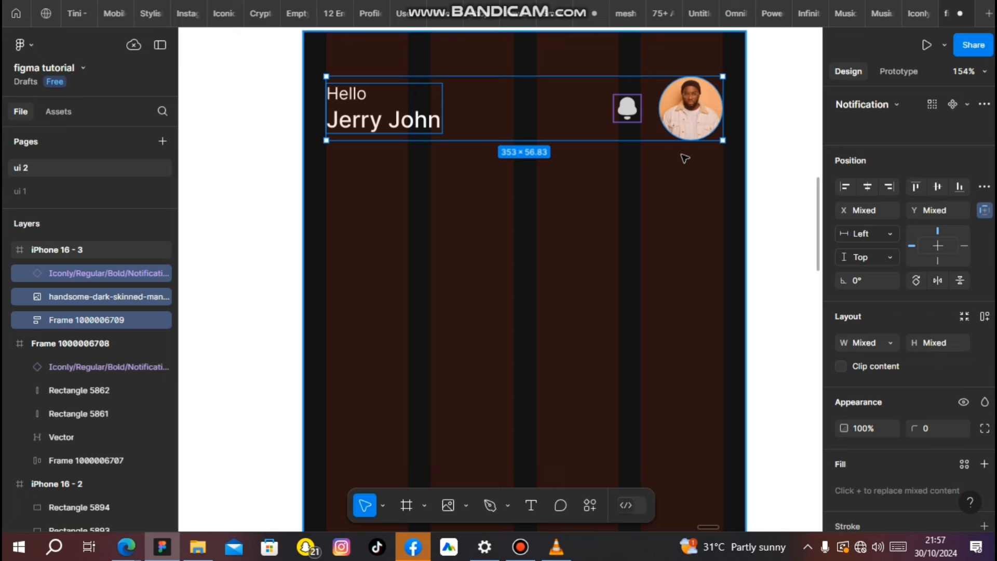
Step: Group the 'Hello Jerry John' greeting, bell icon and avatar, and rename Group 12 to 'top bar nav'
key(ctrl+g)
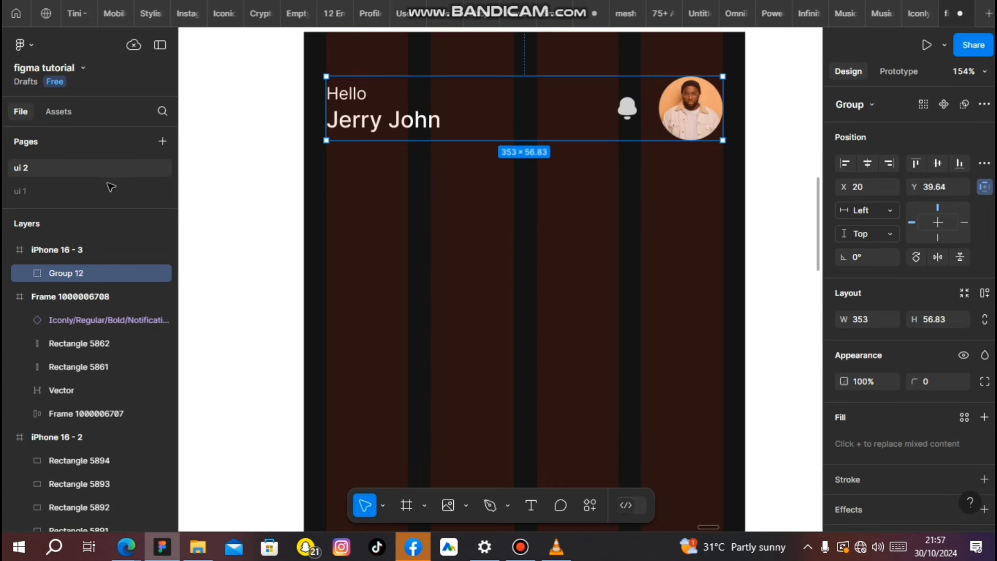
double_click(80, 271)
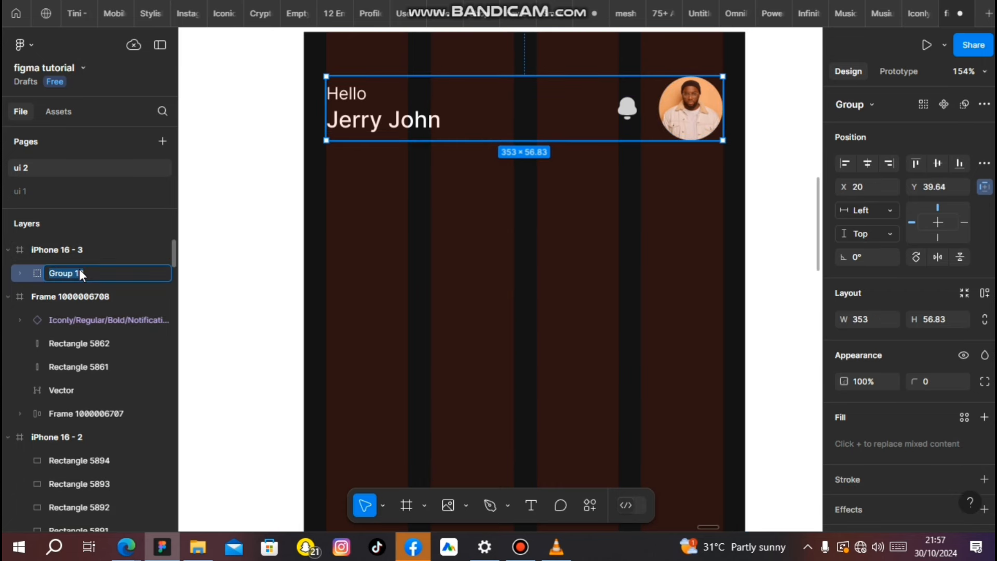
text(top bar nav)
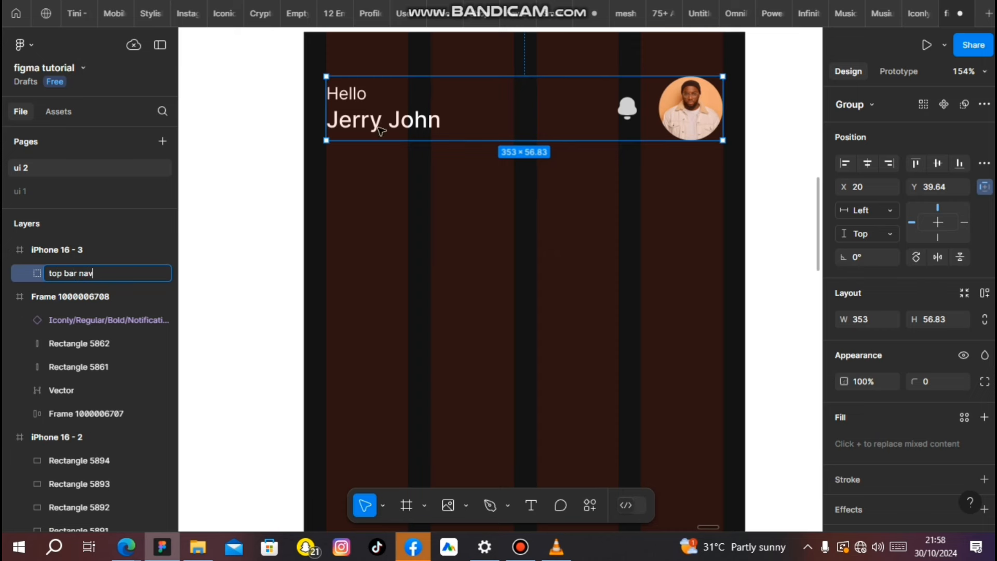
click(621, 214)
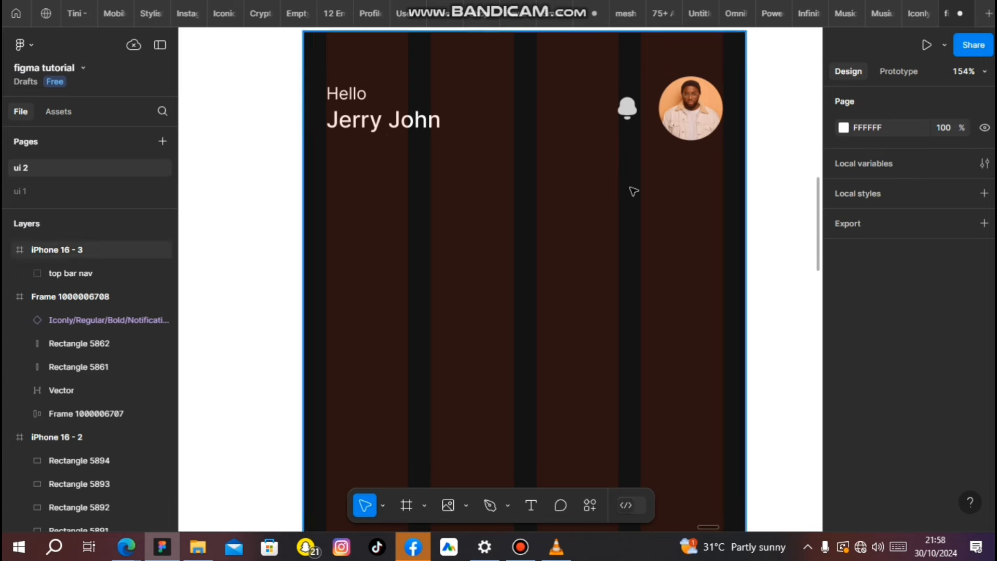
scroll(631, 190, down, 3)
scroll(633, 191, down, 2)
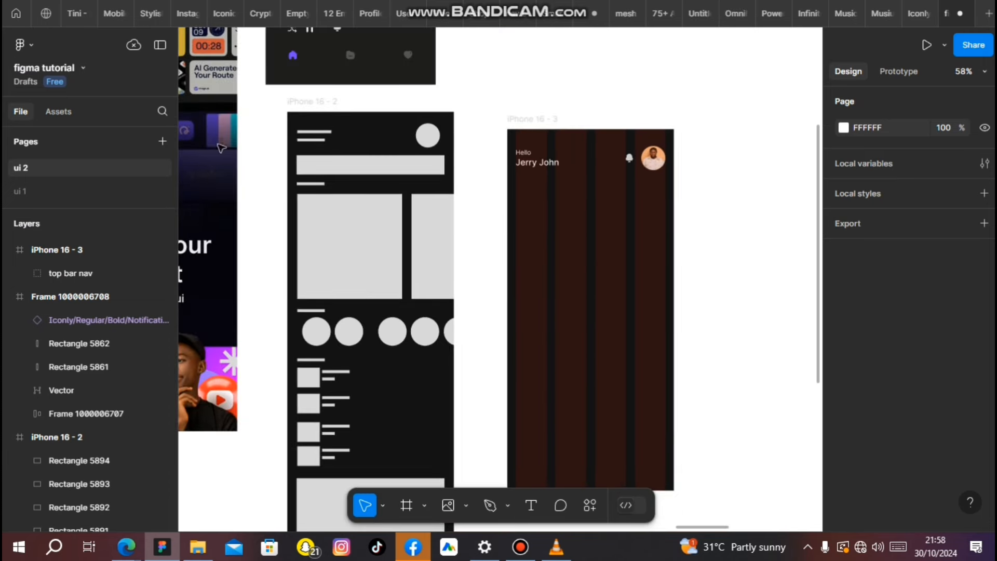
scroll(277, 195, up, 2)
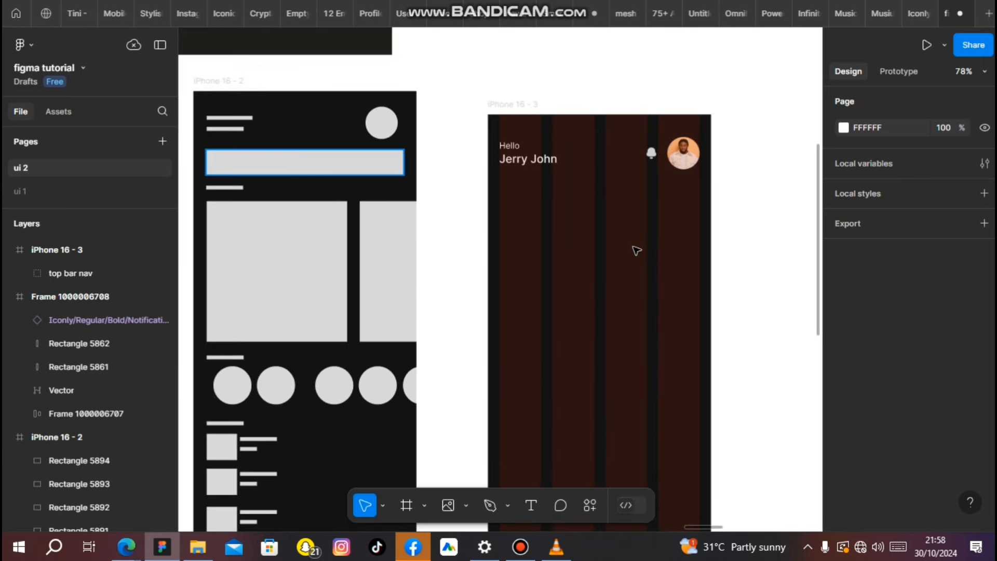
scroll(635, 250, up, 1)
scroll(635, 250, up, 2)
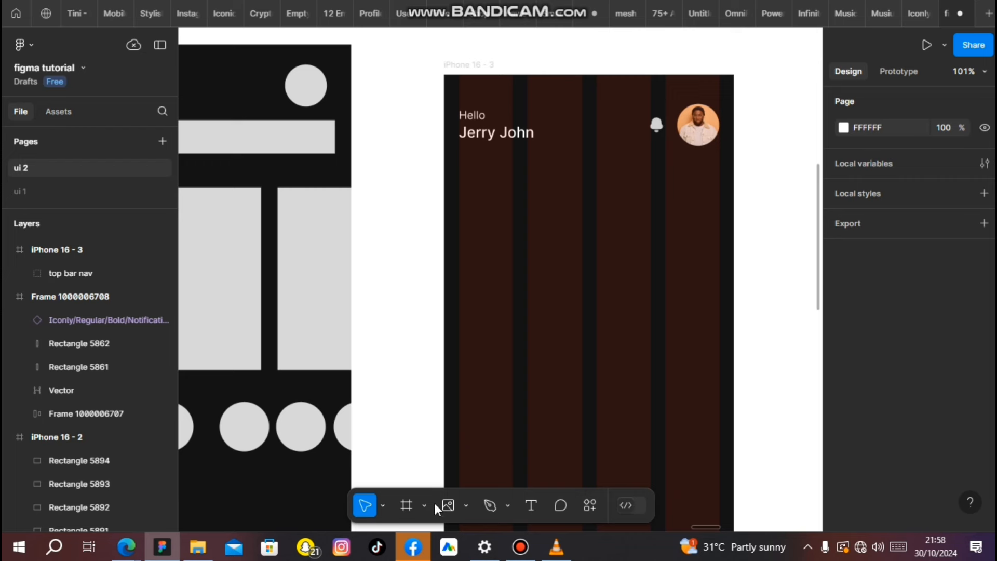
Step: Draw a 353×53.53 rectangle under the top bar nav and check its spacing to the frame edges
key(r)
drag(459, 162, 719, 201)
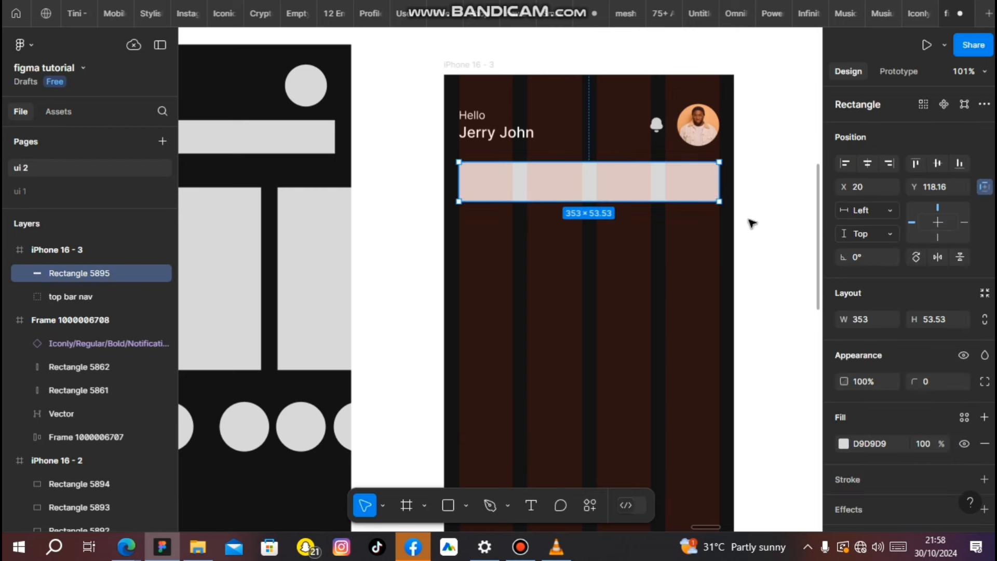
key(alt)
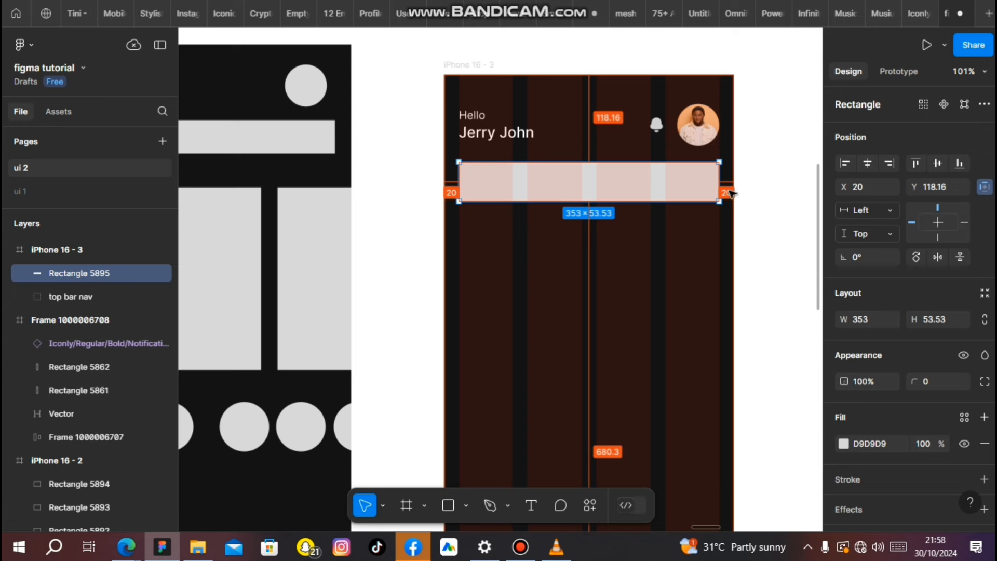
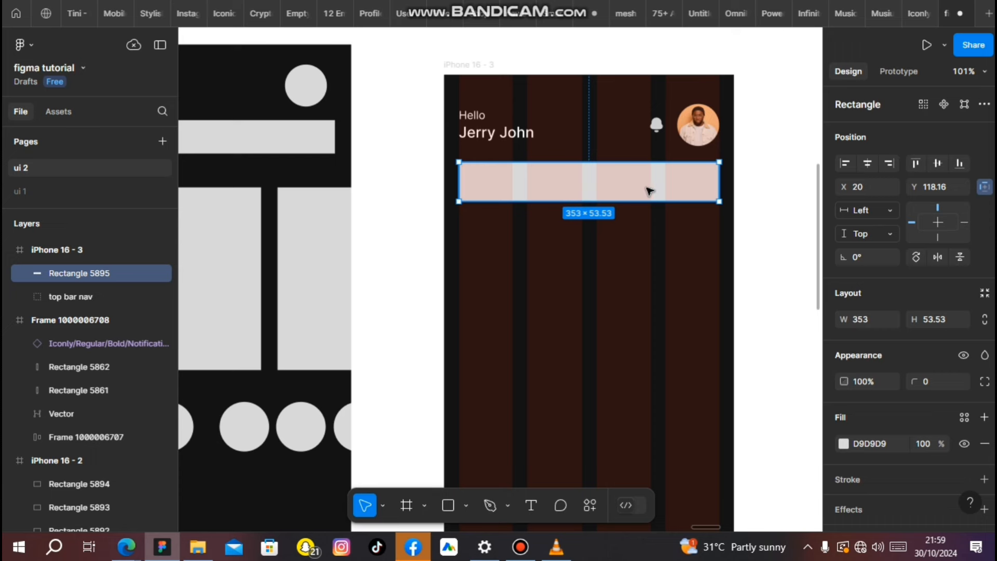
Step: Check the rectangle's gap to the header and nudge it back into place
scroll(647, 191, up, 3)
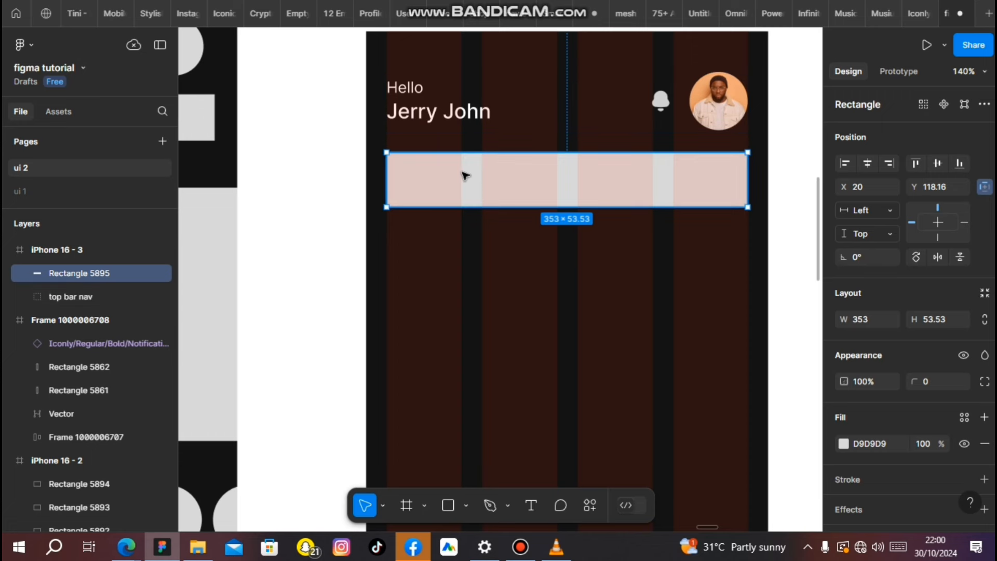
key(alt)
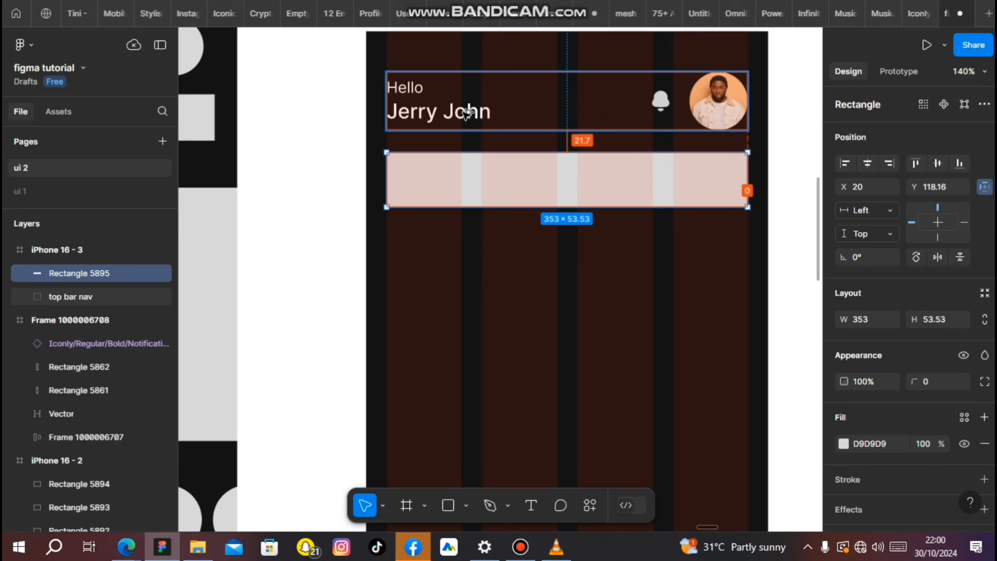
key(Up)
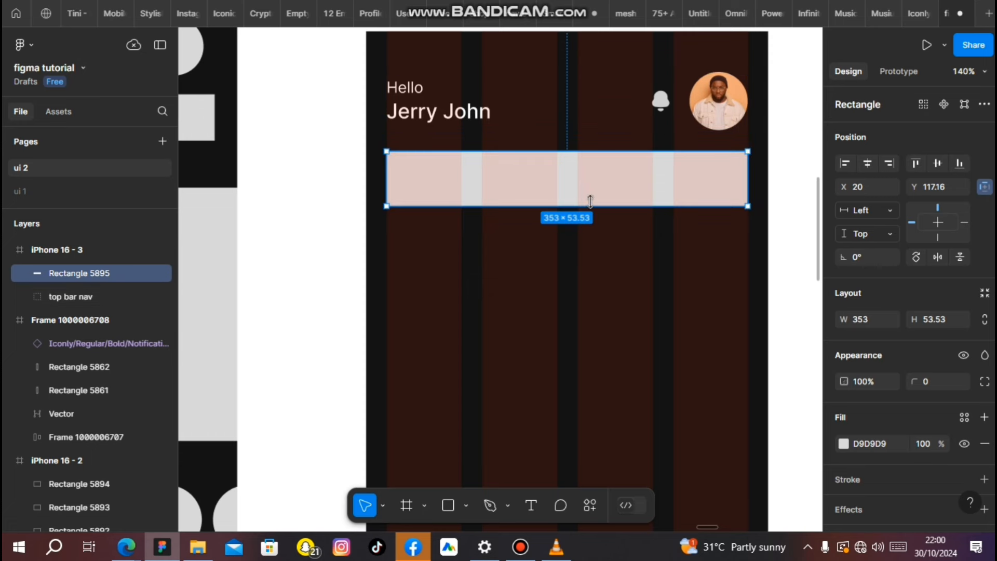
key(Down)
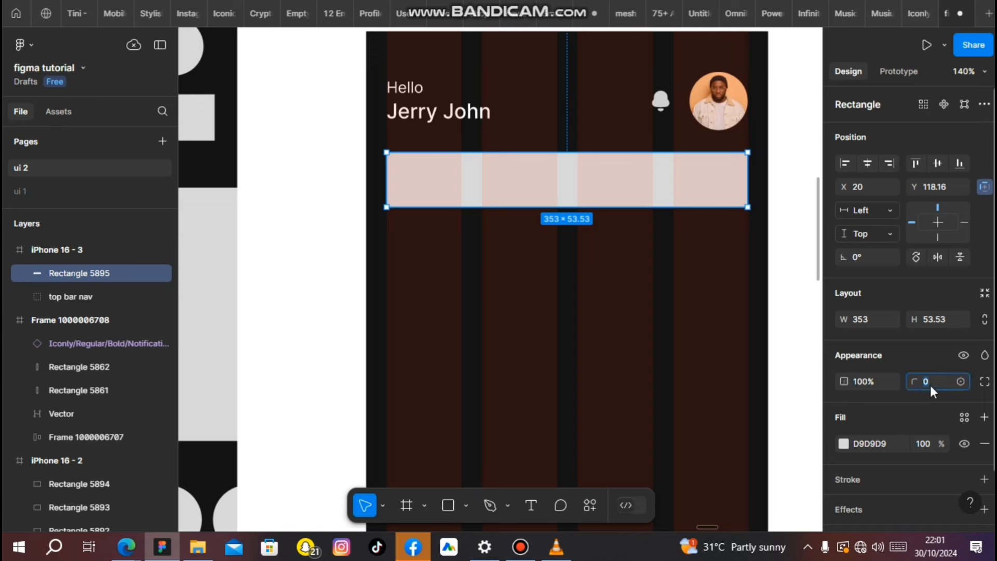
Step: Give the rectangle a corner radius of 10 and a 10% fill opacity
text(1)
key(Return)
click(923, 448)
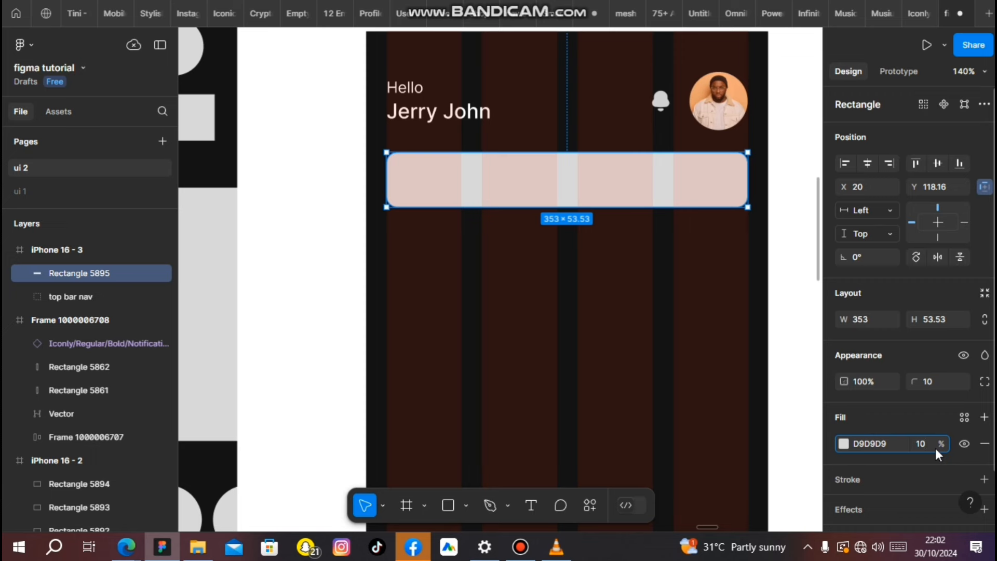
text(10)
key(Return)
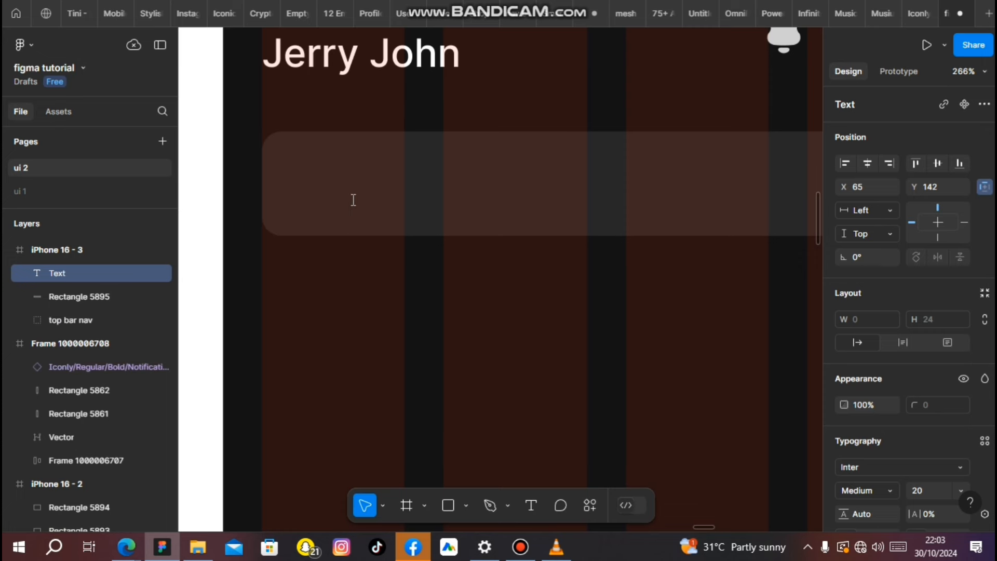
Step: Type the placeholder 'Popular music, latest album' inside the bar
text(Pop)
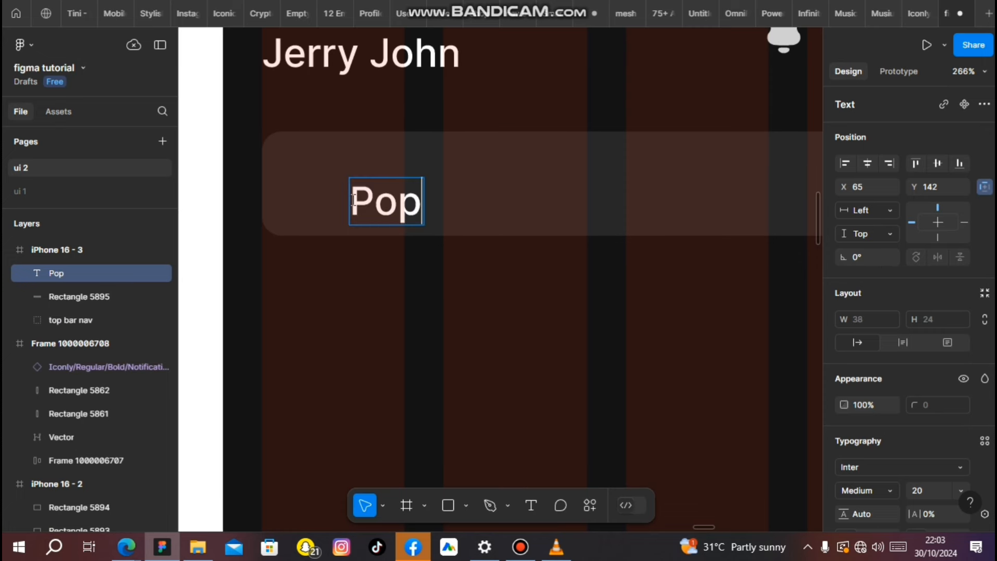
scroll(353, 200, down, 1)
text(ular music,)
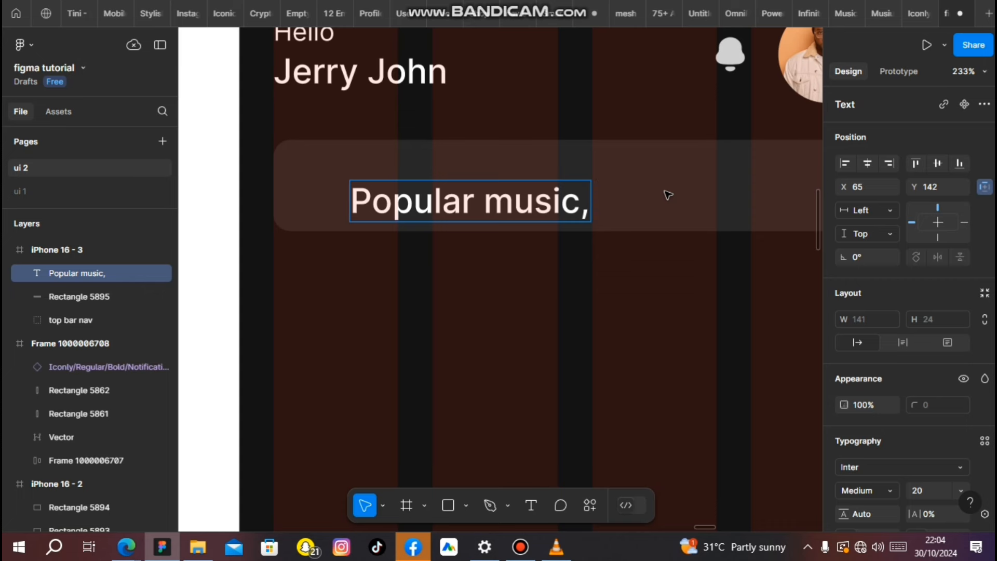
text( la)
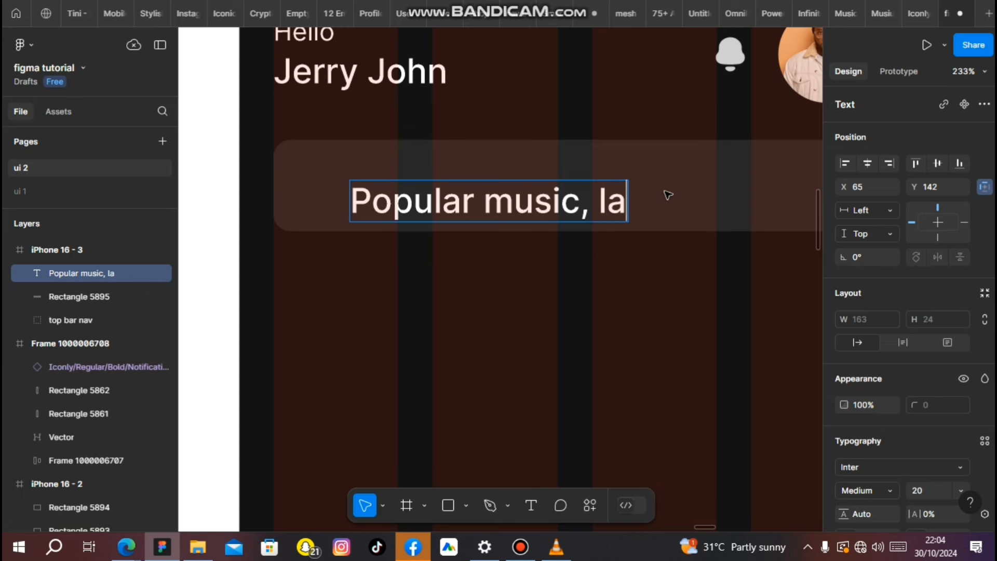
text(test a)
Step: Style the placeholder as 10 pt Regular with 50% fill opacity
click(960, 490)
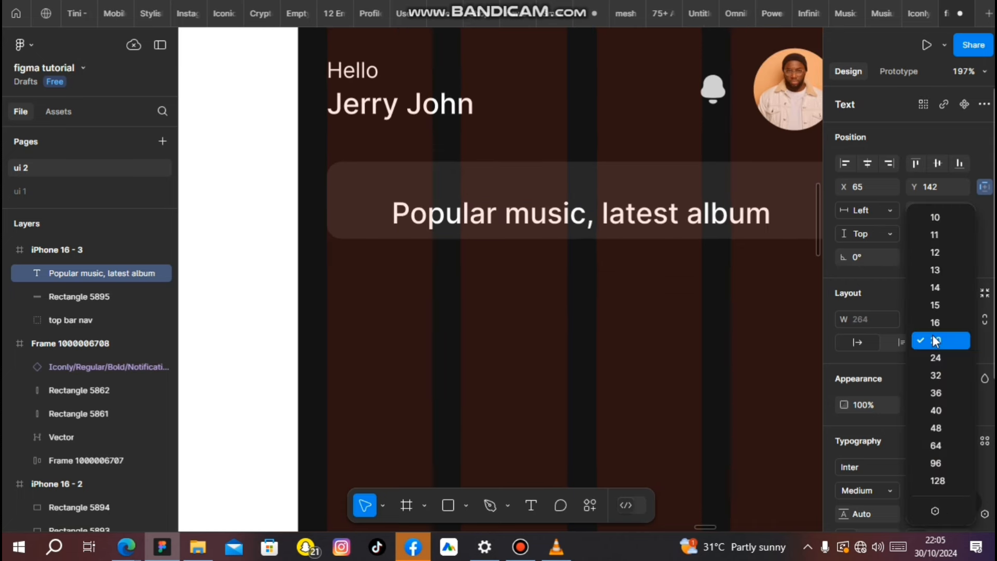
click(936, 217)
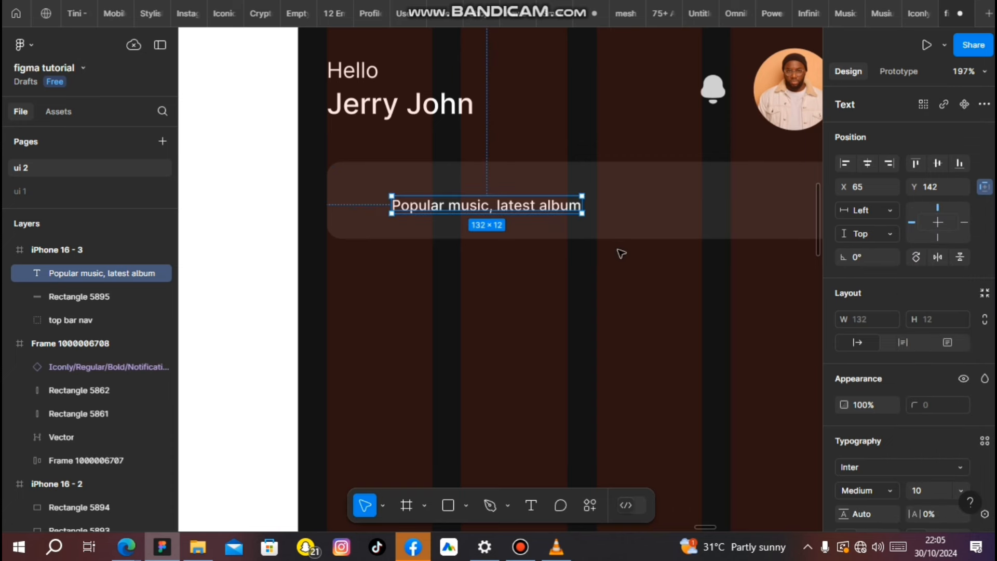
click(853, 491)
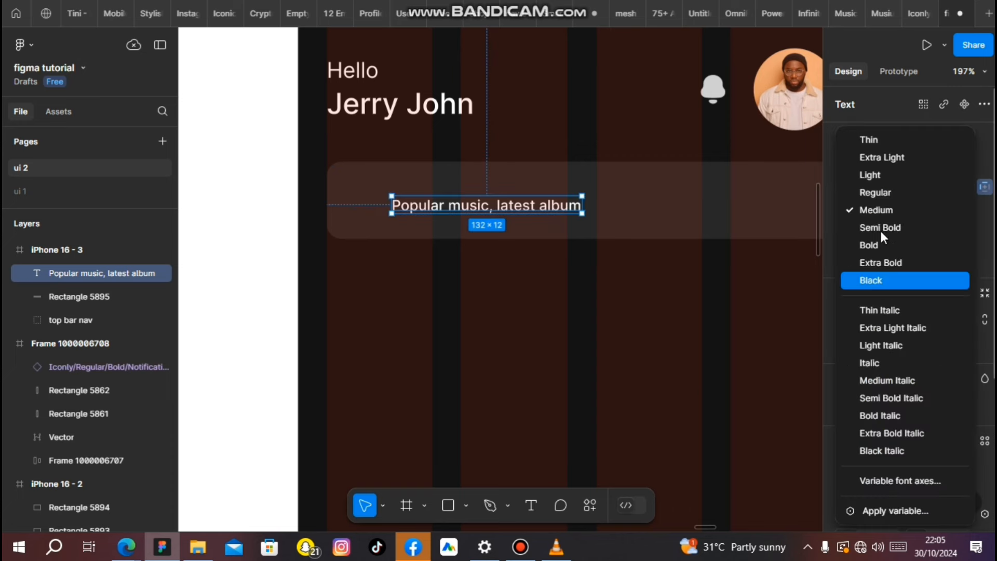
click(870, 198)
scroll(903, 416, down, 4)
click(922, 384)
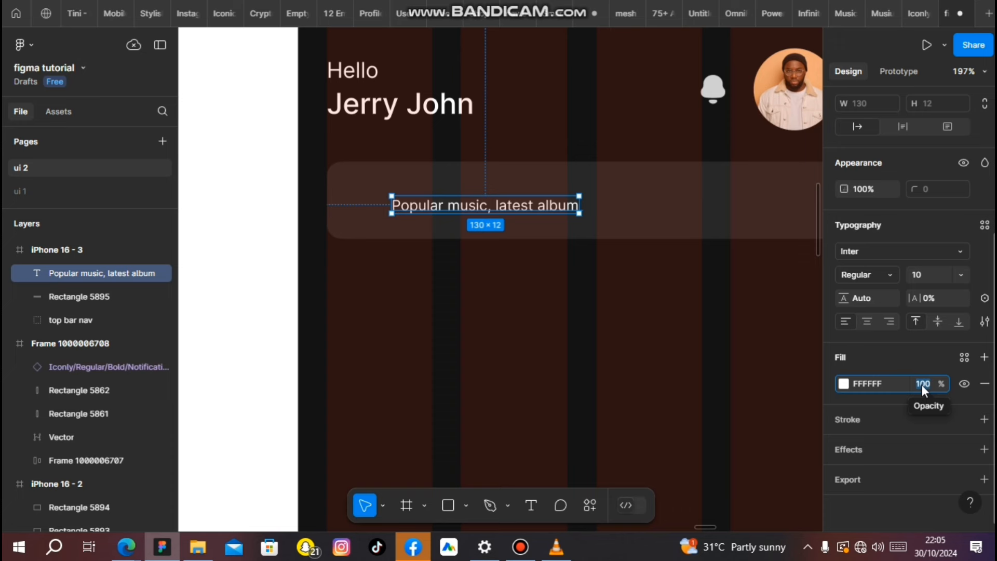
key(BackSpace)
text(50)
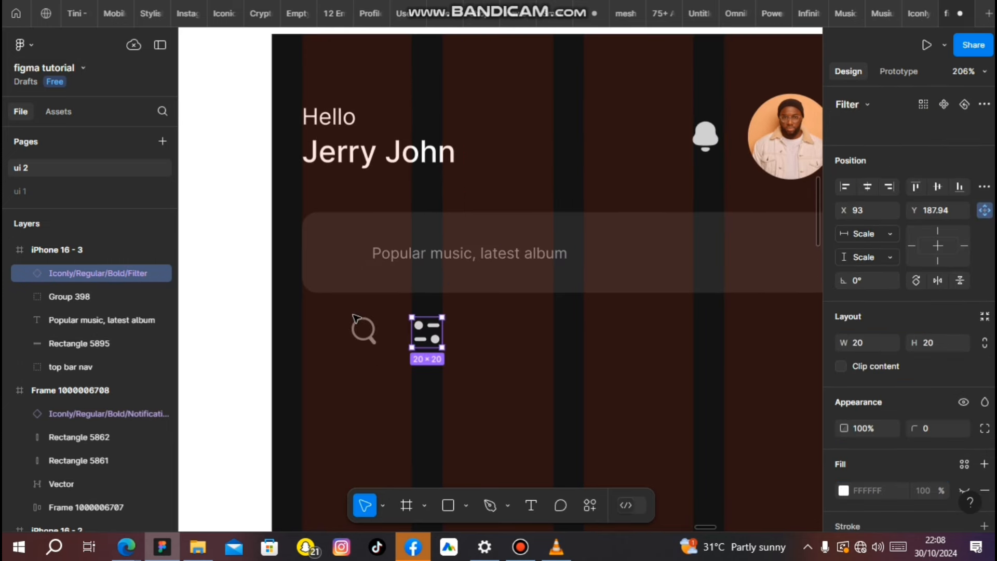
Step: Move the search icon beside the placeholder text and group the two
click(378, 332)
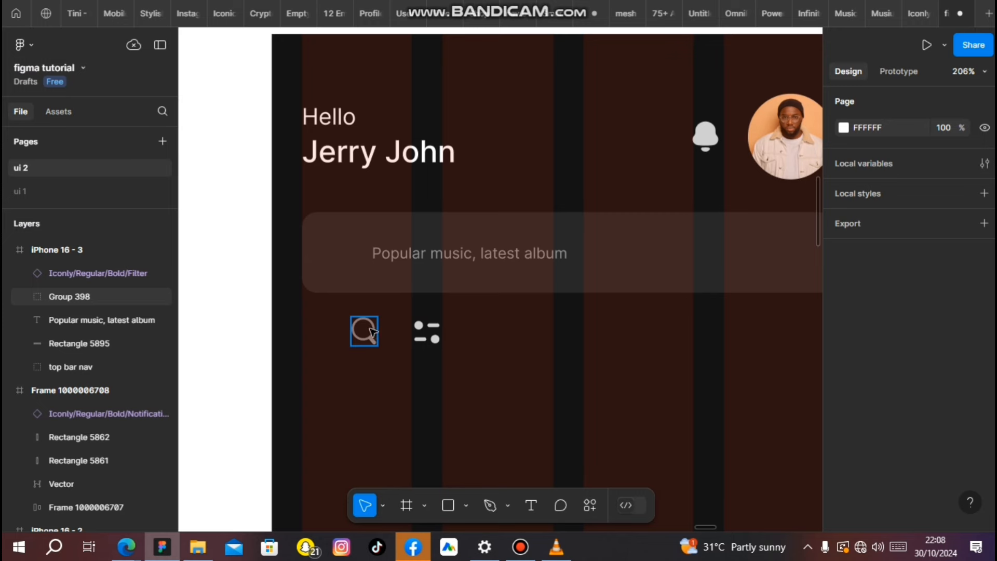
click(371, 333)
drag(371, 333, 352, 252)
shift+click(385, 254)
scroll(385, 258, up, 3)
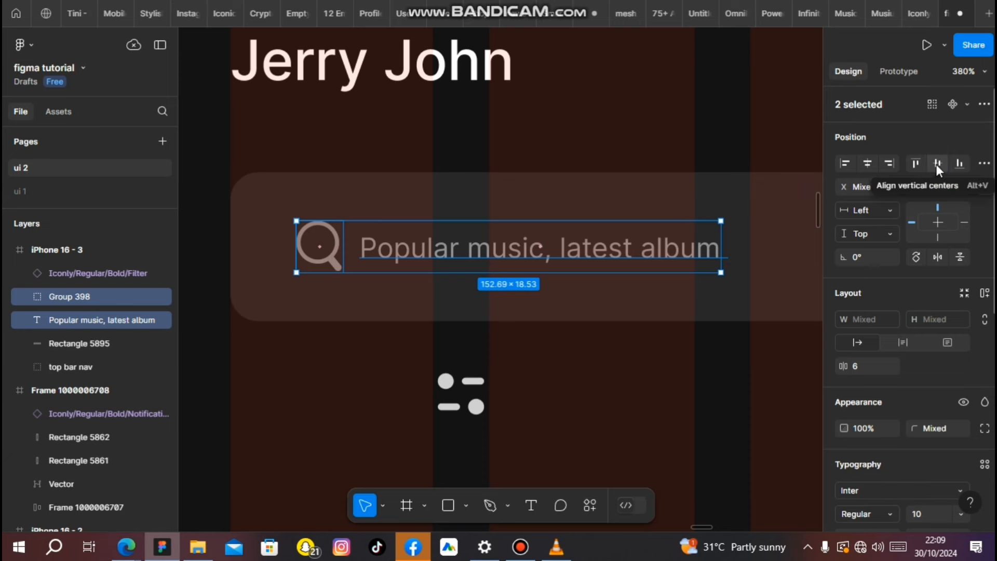
scroll(218, 270, down, 5)
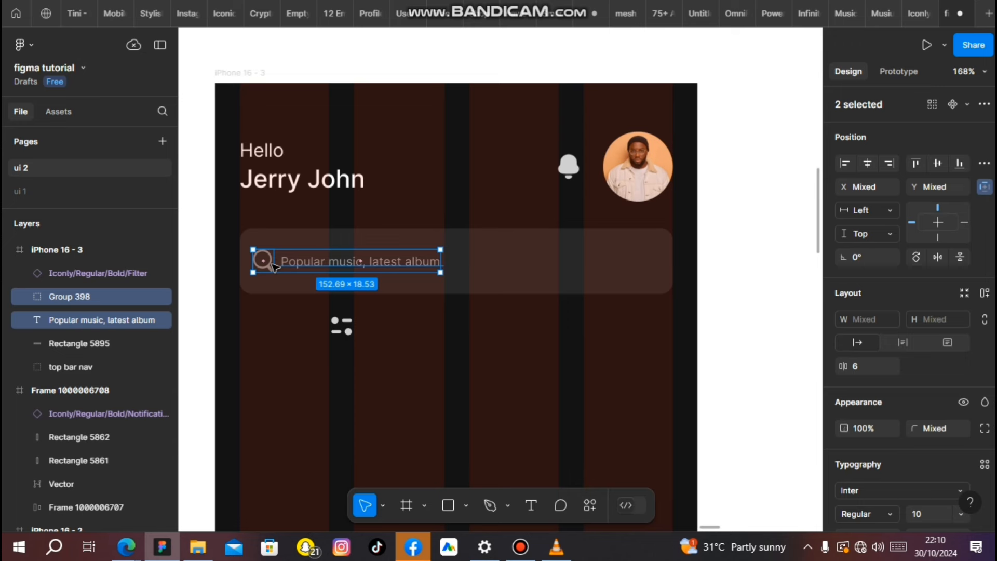
key(ctrl+g)
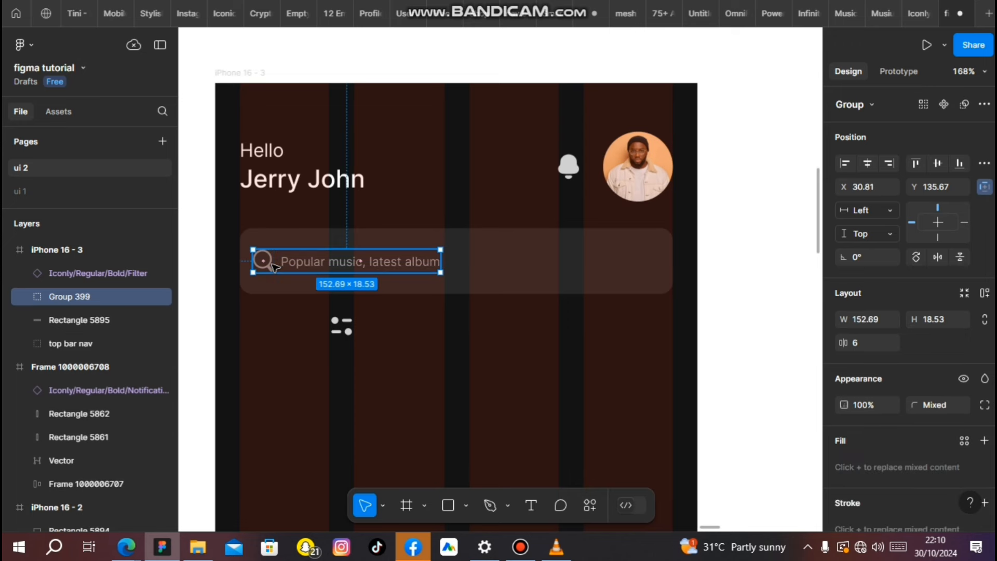
Step: Place the filter icon at the bar's right end and group it with the search contents
click(347, 328)
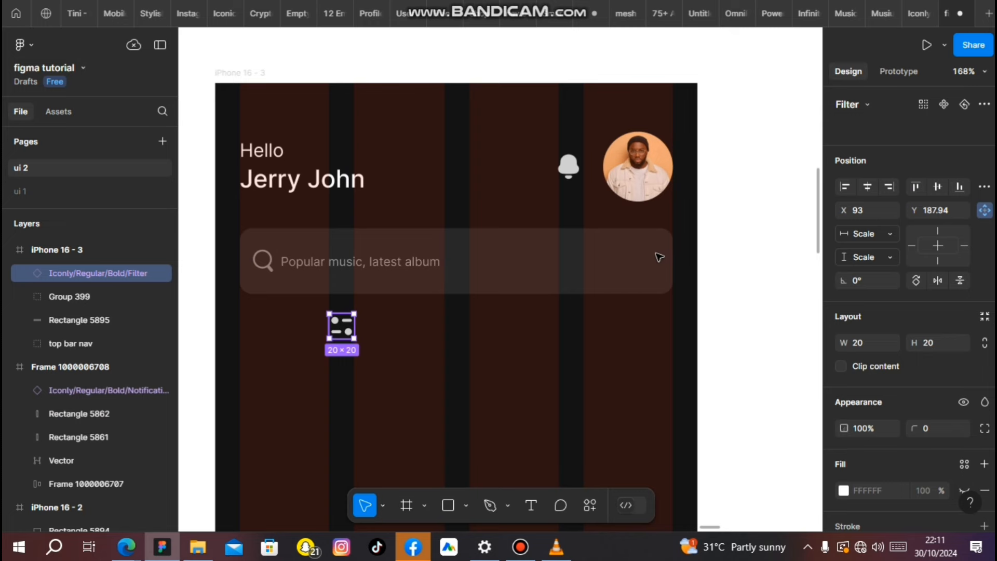
drag(659, 257, 663, 259)
scroll(664, 259, up, 5)
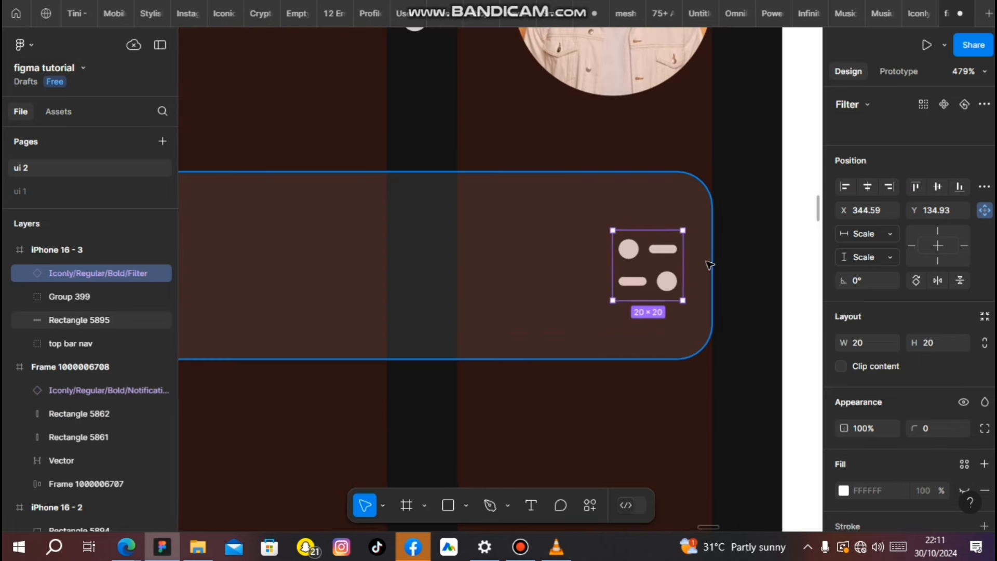
key(alt)
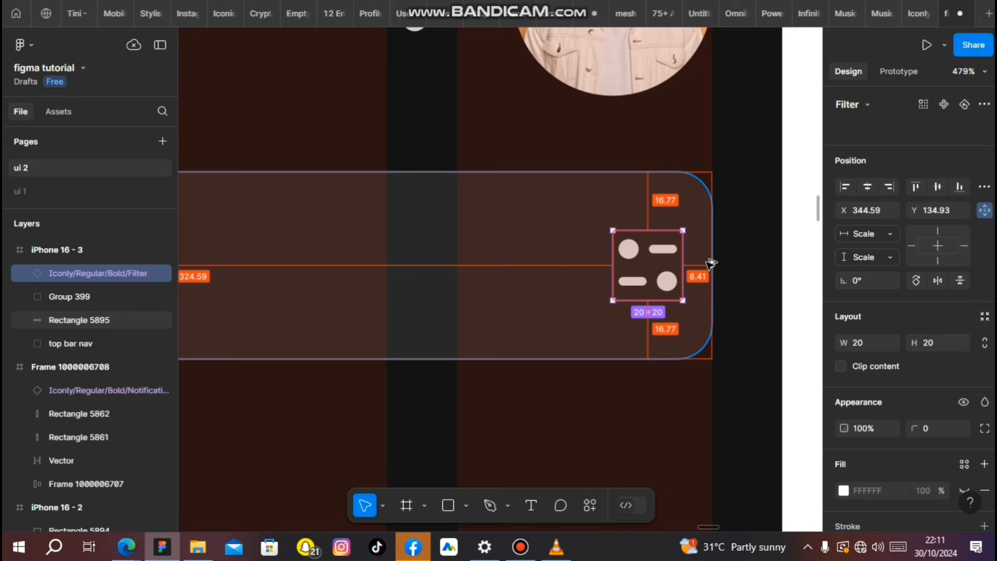
key(Left)
key(Left)
scroll(709, 266, down, 5)
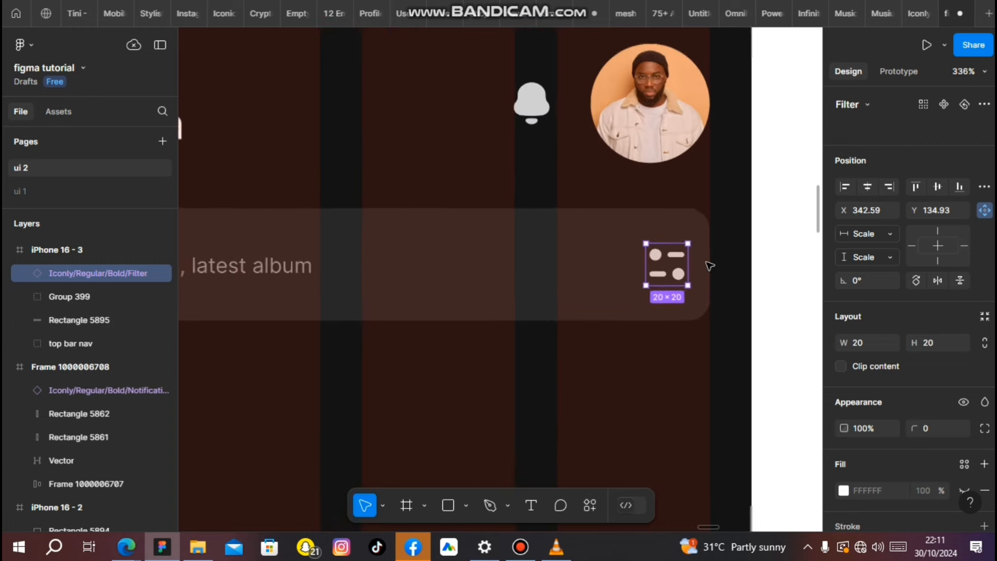
shift+click(344, 259)
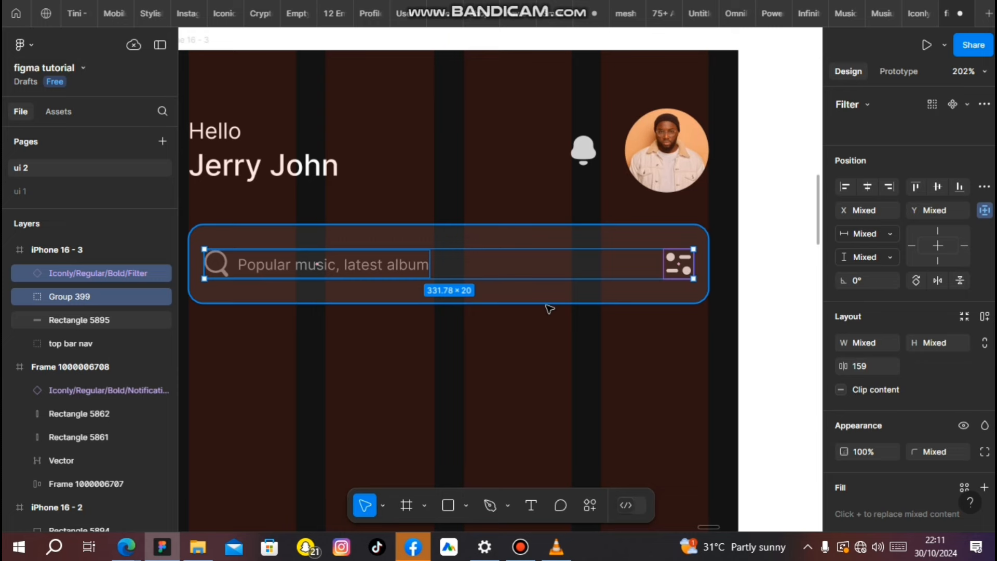
key(ctrl+g)
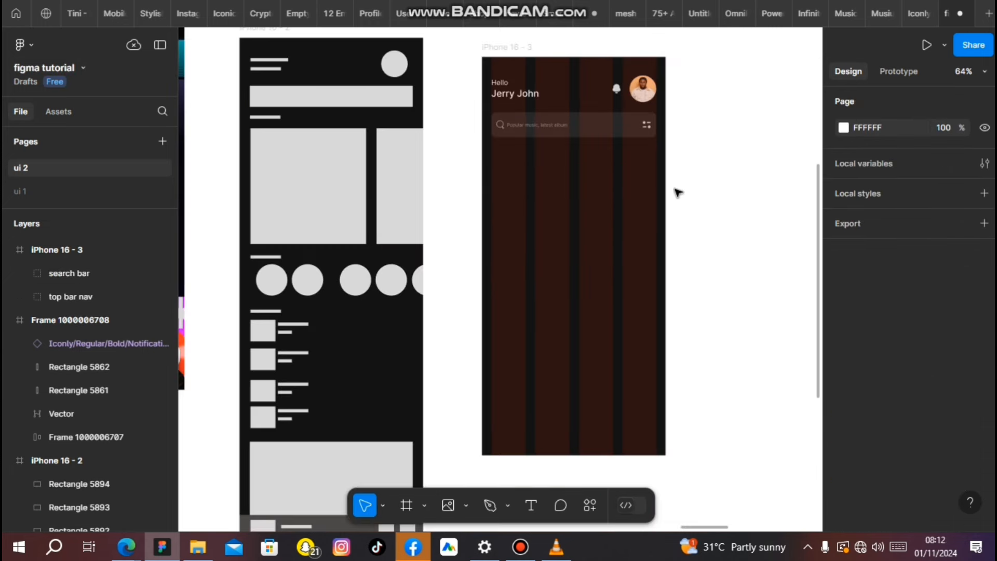
Step: Copy the wireframe's square into iPhone 16 - 3, round its corners, and import the cover image
click(349, 176)
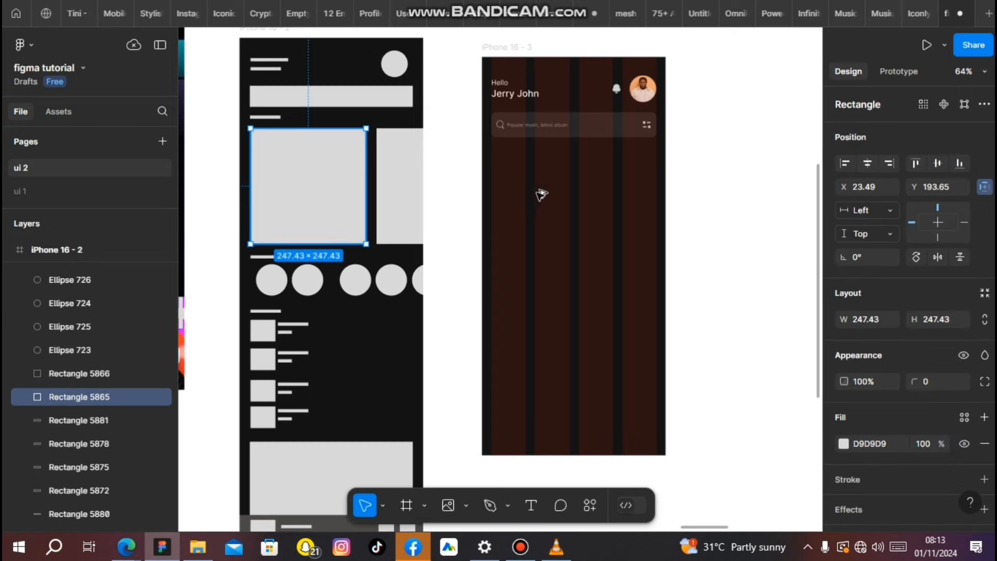
drag(541, 194, 560, 194)
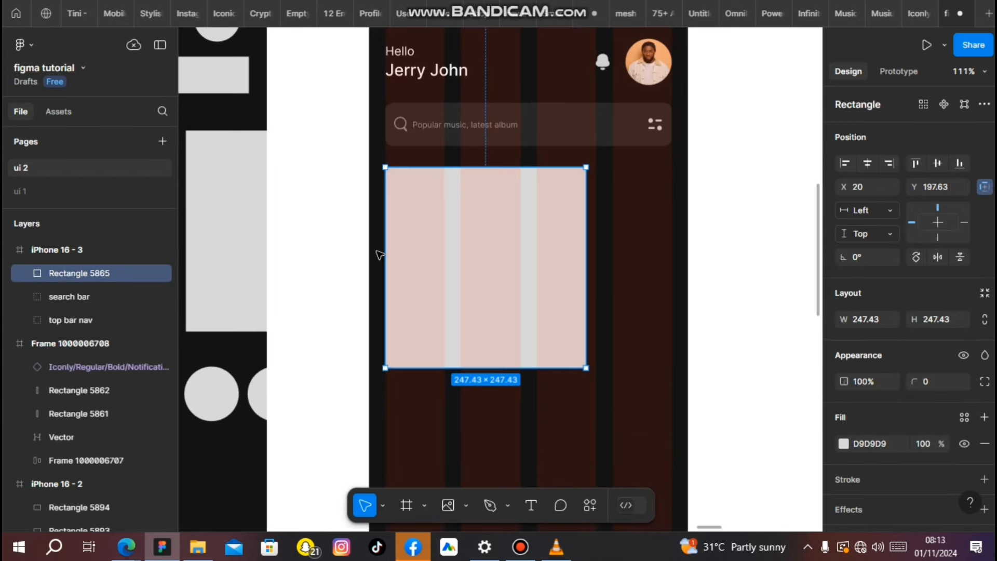
key(alt)
mouse_move(577, 177)
drag(578, 177, 578, 201)
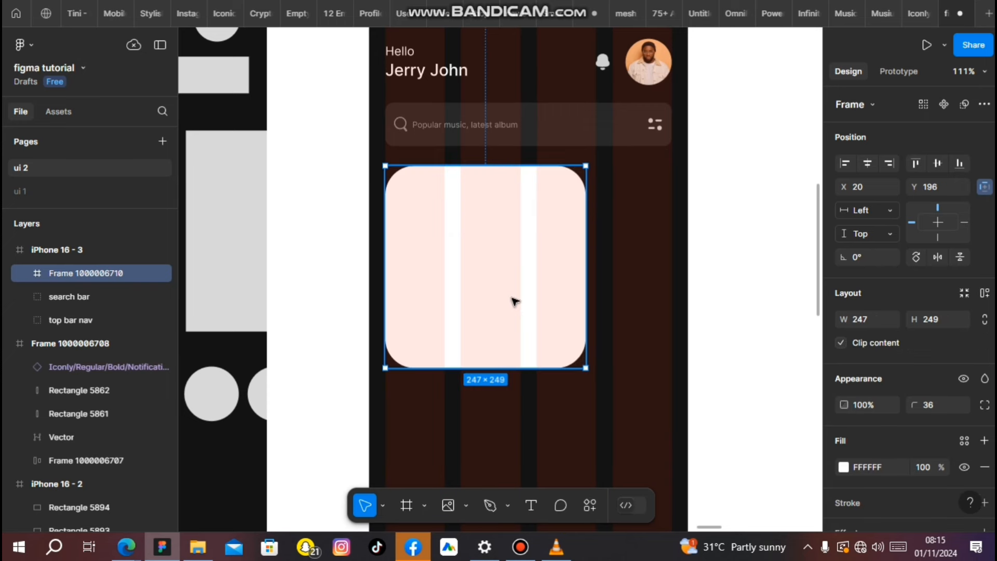
key(ctrl+shift+k)
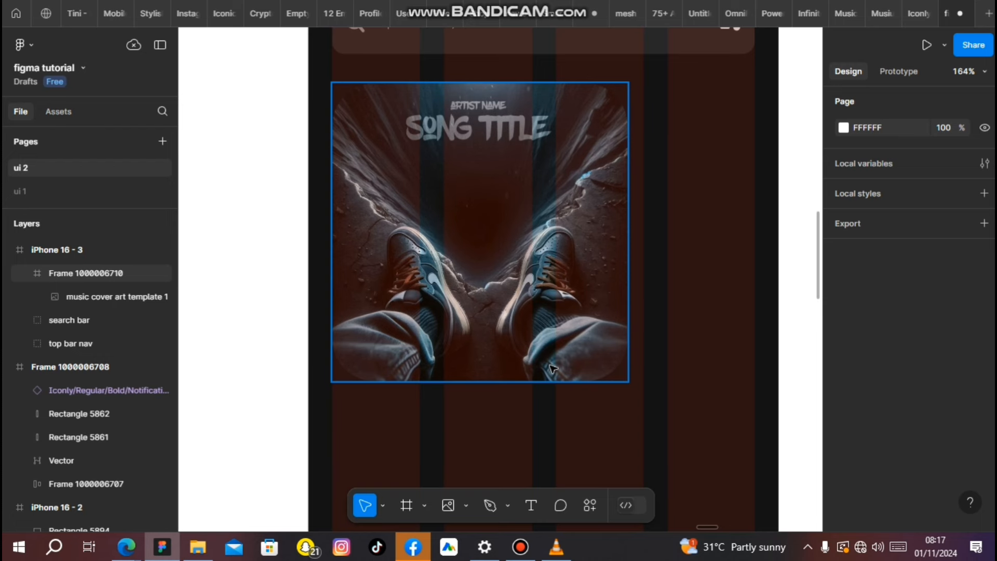
Step: Draw a rectangle over the cover's bottom with a black-to-121212 linear gradient fading to 0% opacity
key(r)
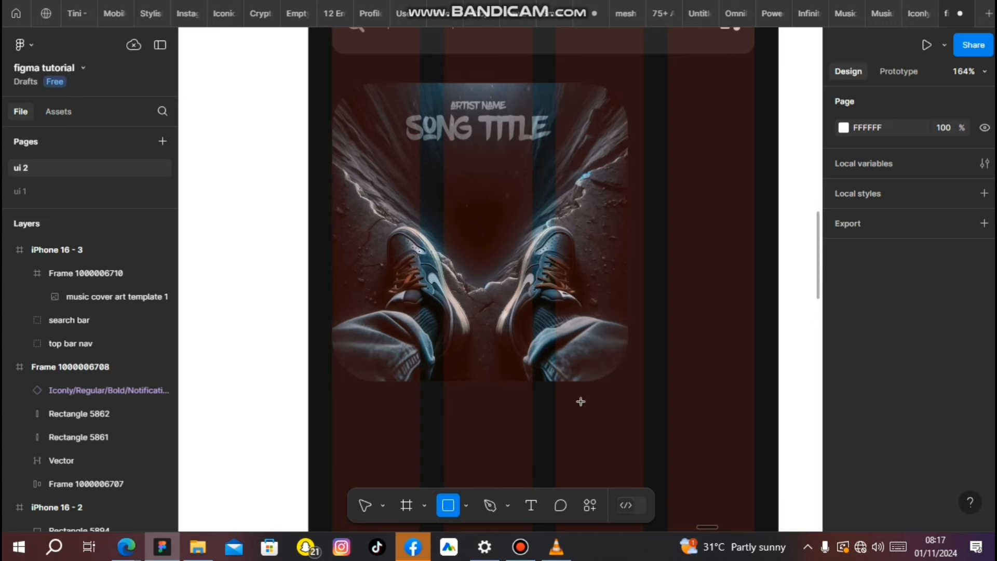
drag(332, 295, 612, 403)
click(843, 444)
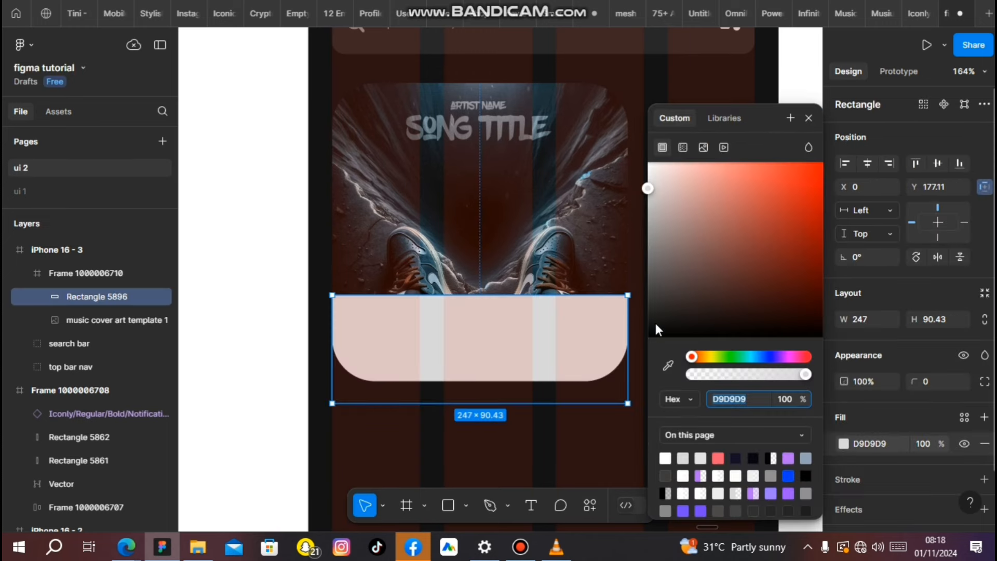
click(651, 341)
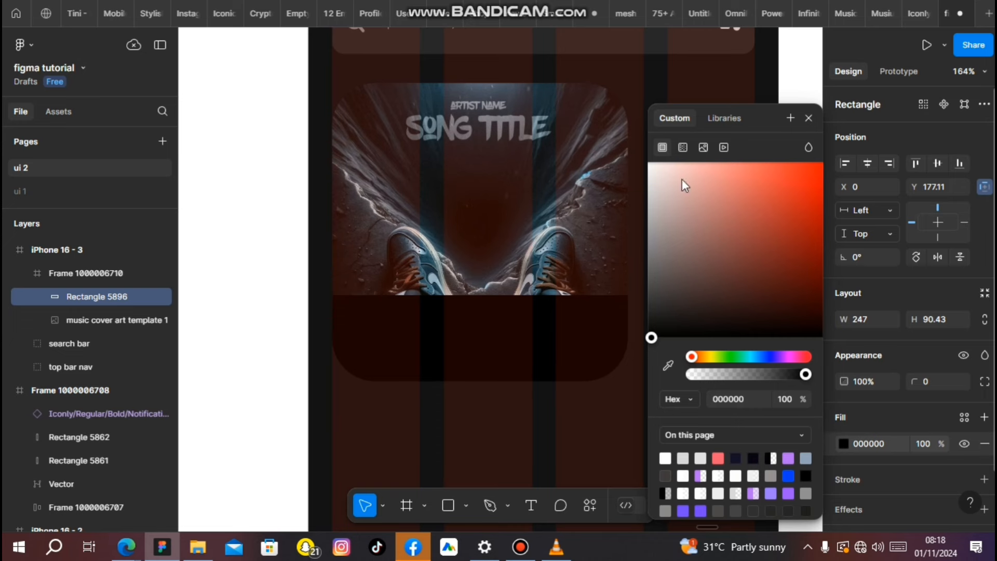
click(682, 147)
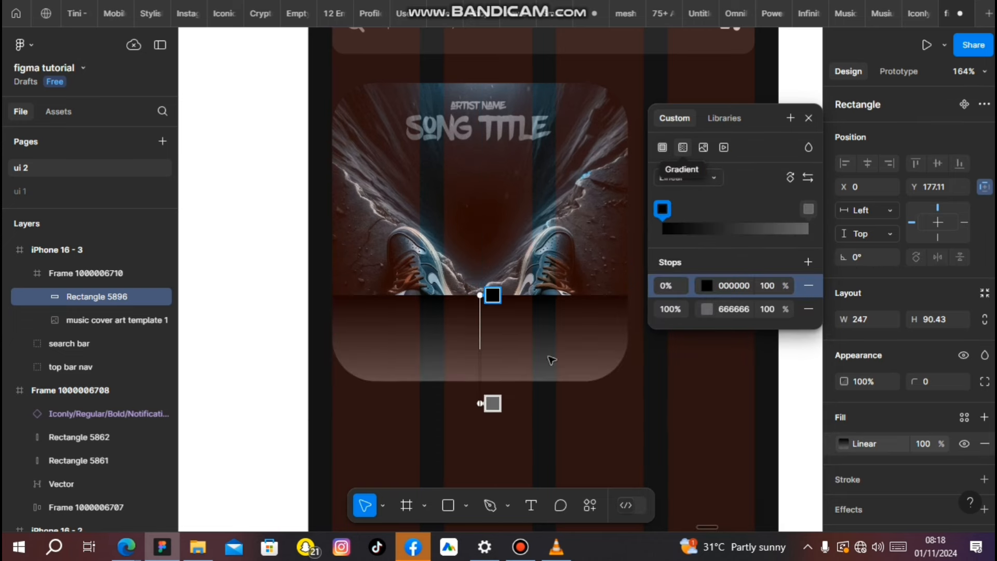
click(707, 308)
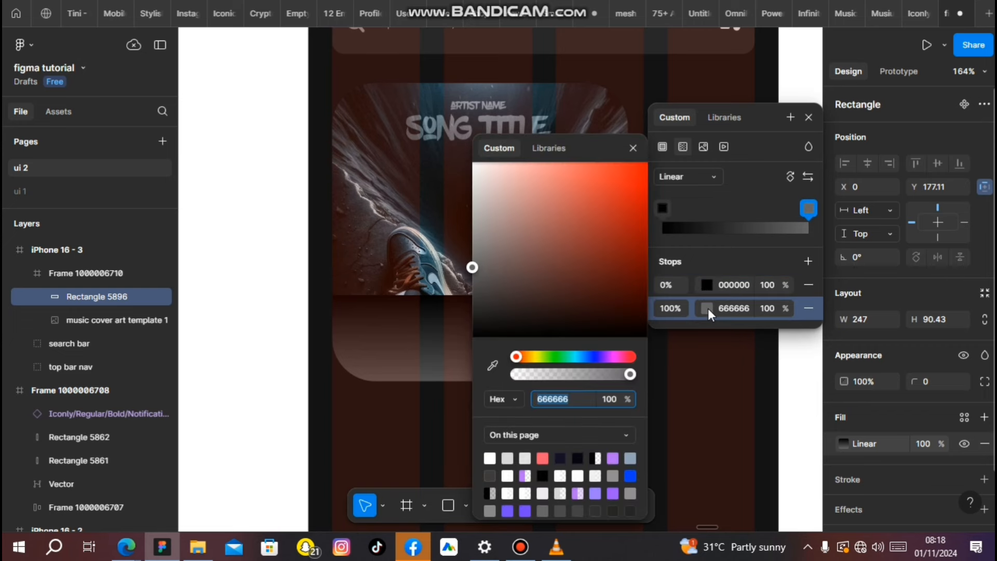
click(477, 332)
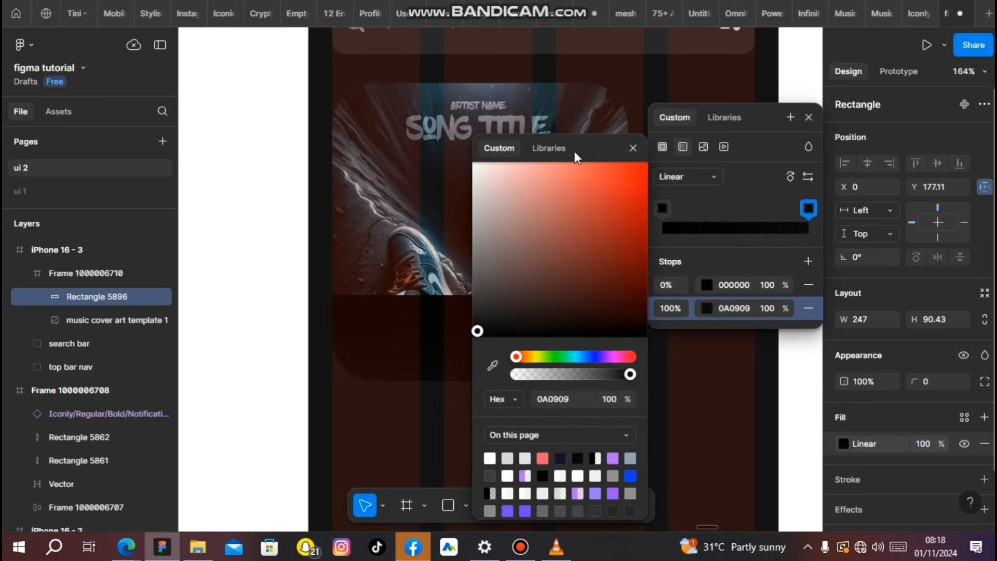
key(ctrl+z)
click(768, 308)
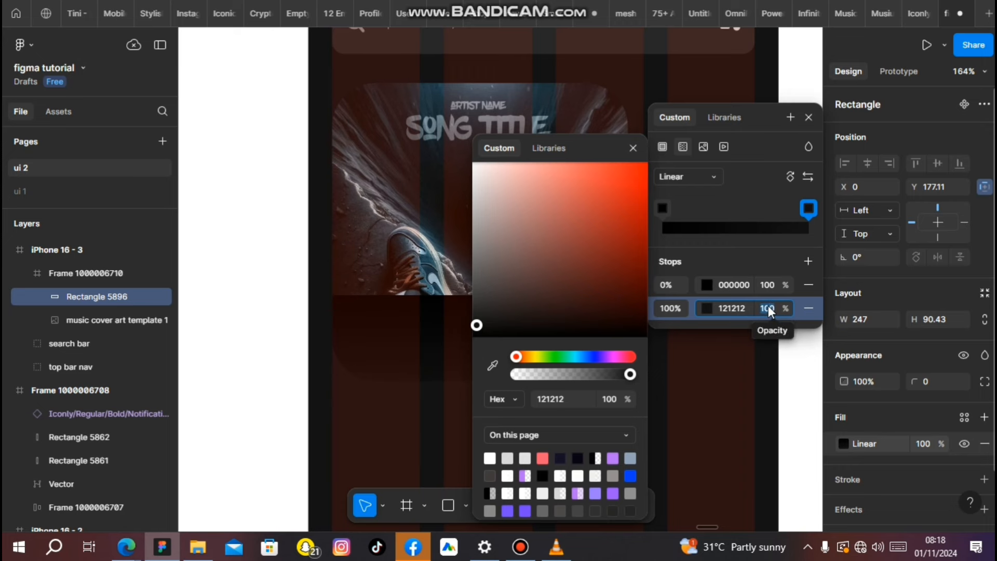
text(0)
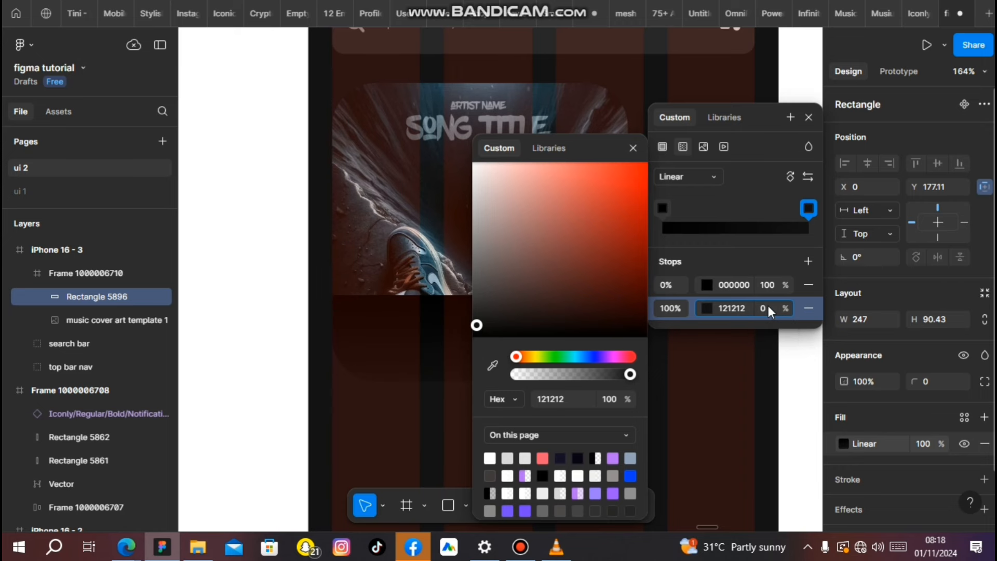
key(Return)
click(634, 149)
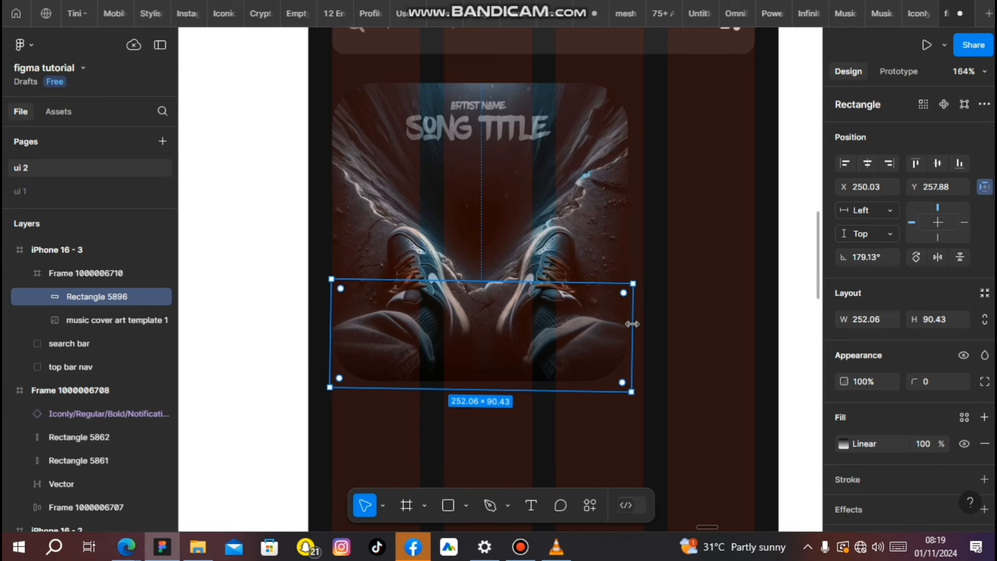
Step: Duplicate the gradient rectangle twice, making one copy about 108 tall
key(ctrl+d)
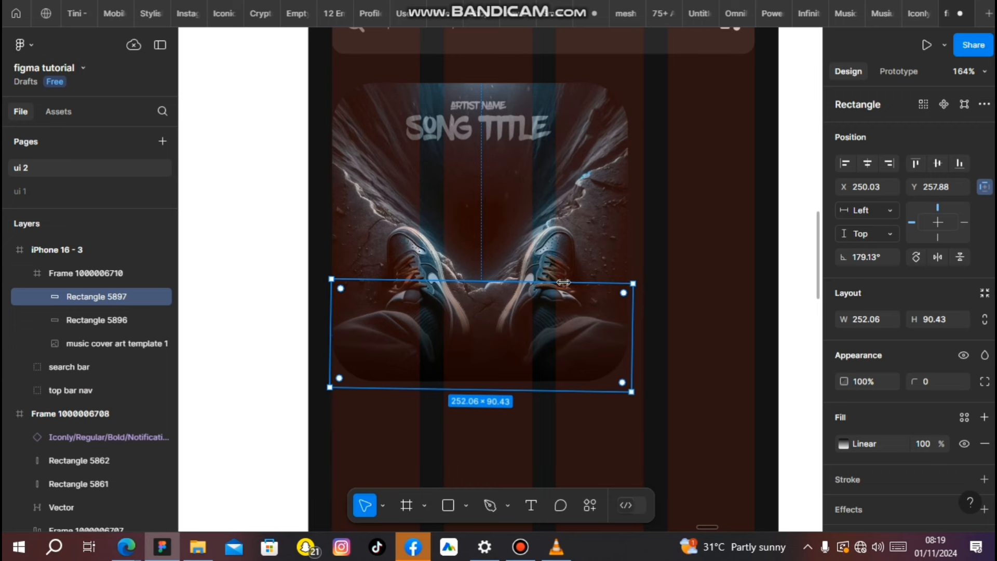
drag(538, 282, 537, 260)
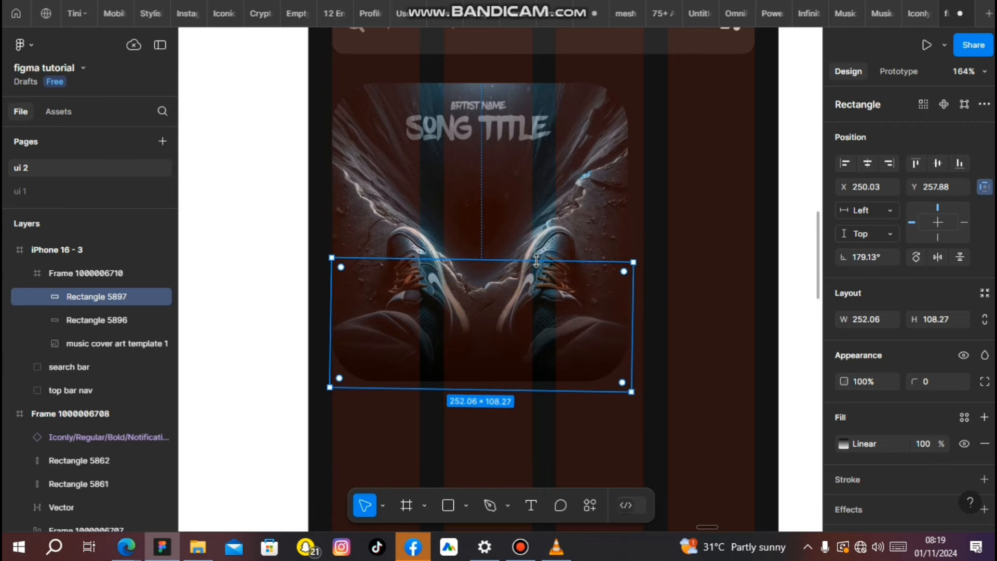
key(ctrl+d)
key(Escape)
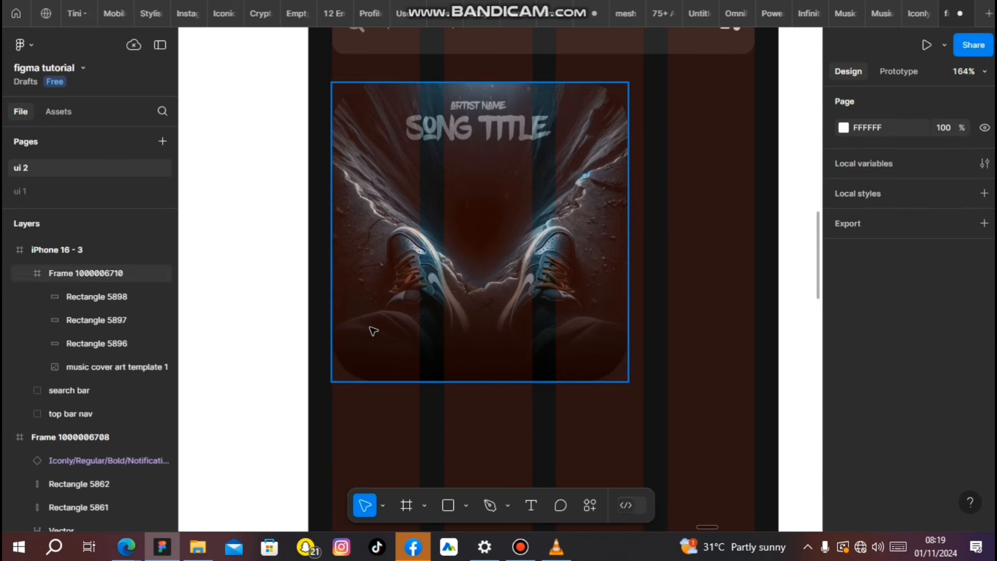
Step: Add a 'Lonely road' title at size 20 in the cover's bottom-left
click(530, 505)
click(374, 318)
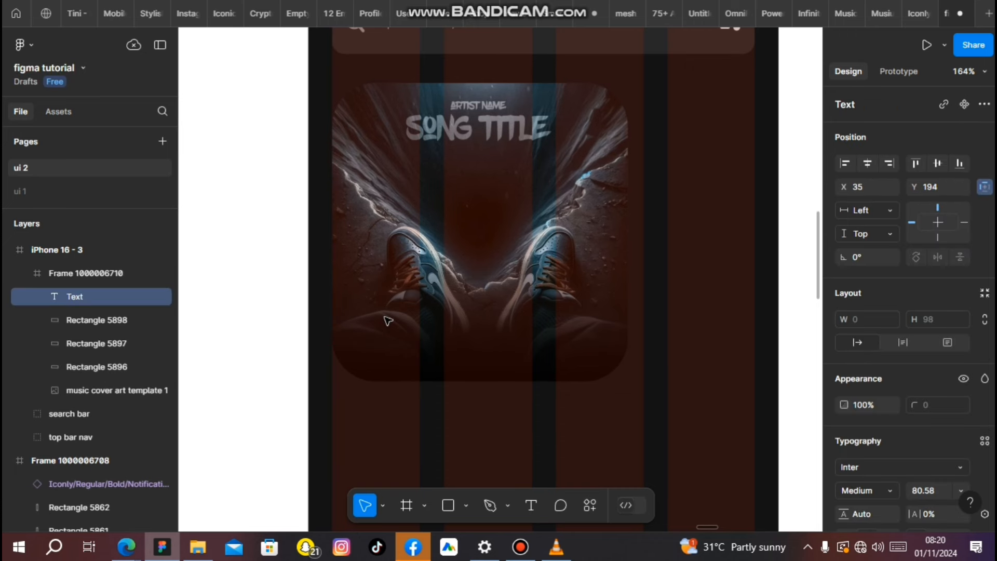
text(Lone)
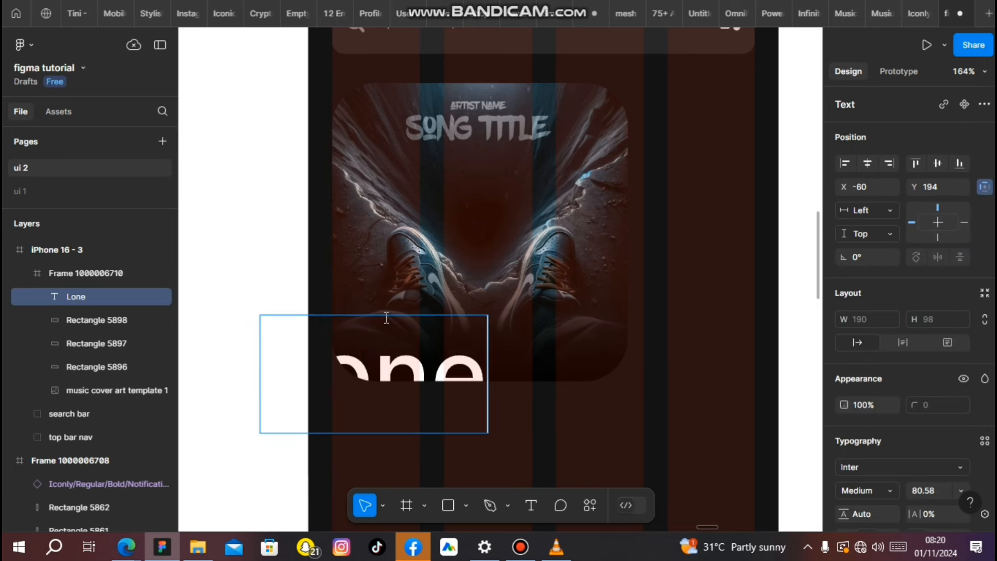
text(ly)
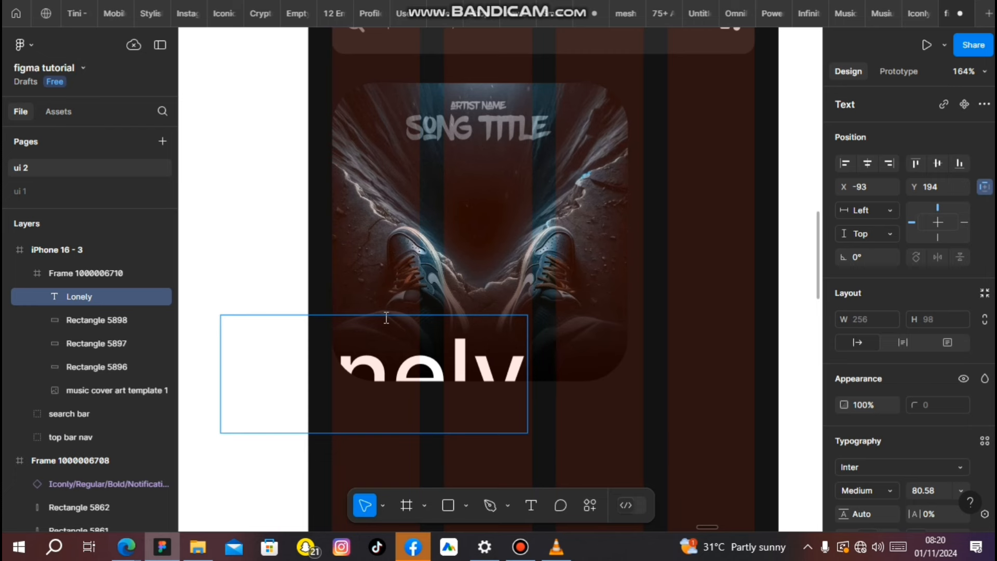
text( road)
scroll(909, 363, down, 3)
click(961, 357)
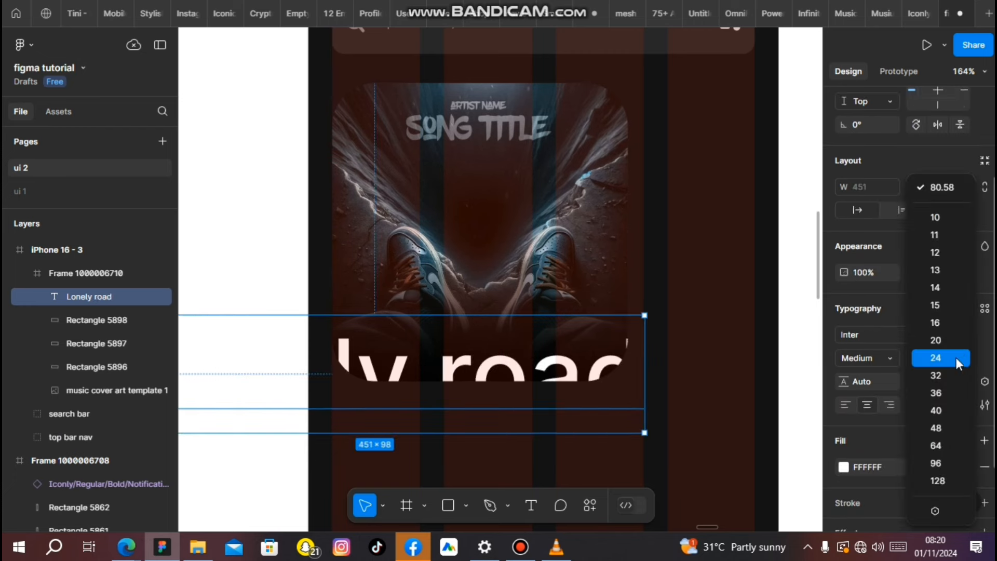
click(365, 329)
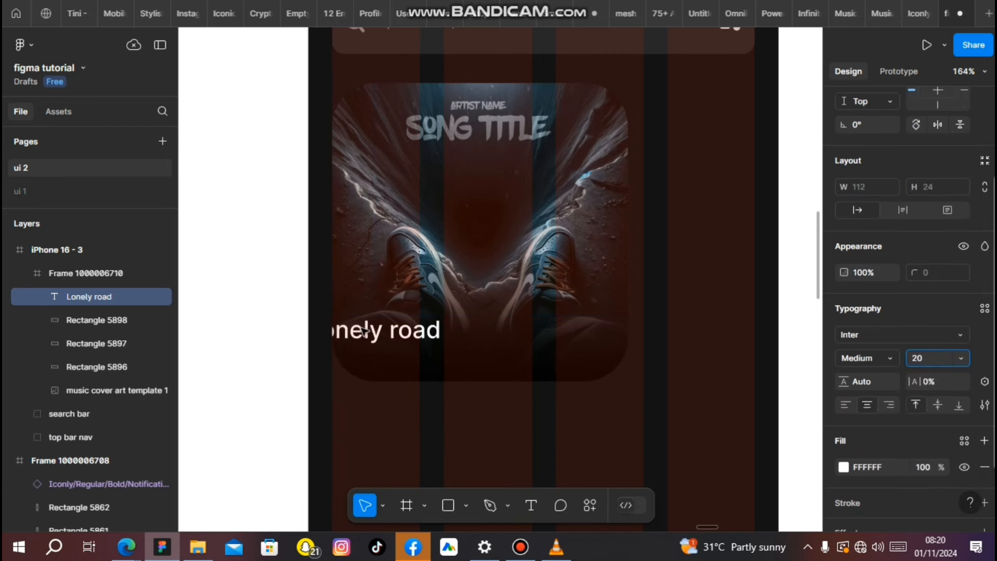
drag(367, 331, 399, 358)
Step: Turn the copied title into a size 10 'Drake ft juice' line and left-align both texts
scroll(414, 332, right, 1)
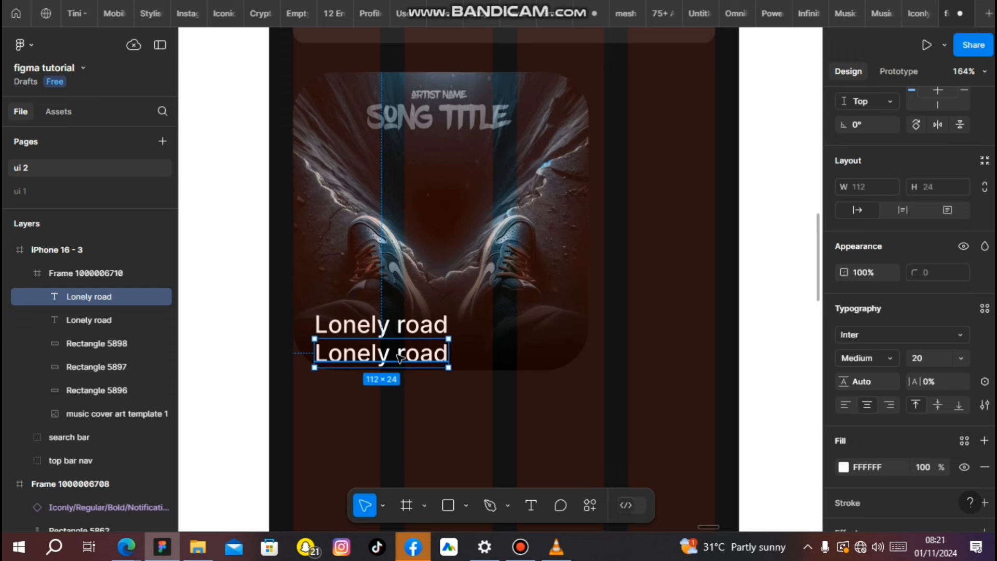
double_click(398, 356)
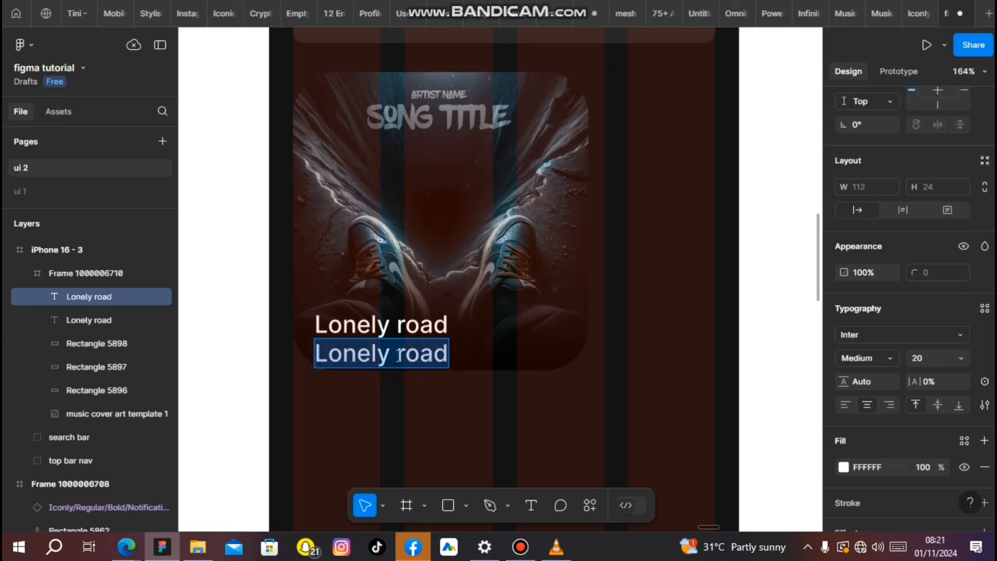
text(Dra)
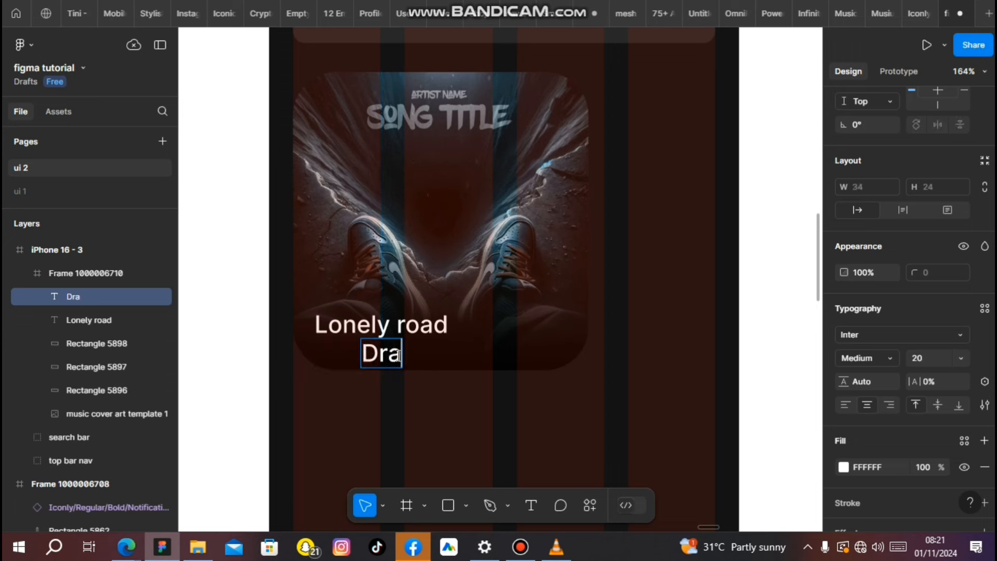
text(ke ft)
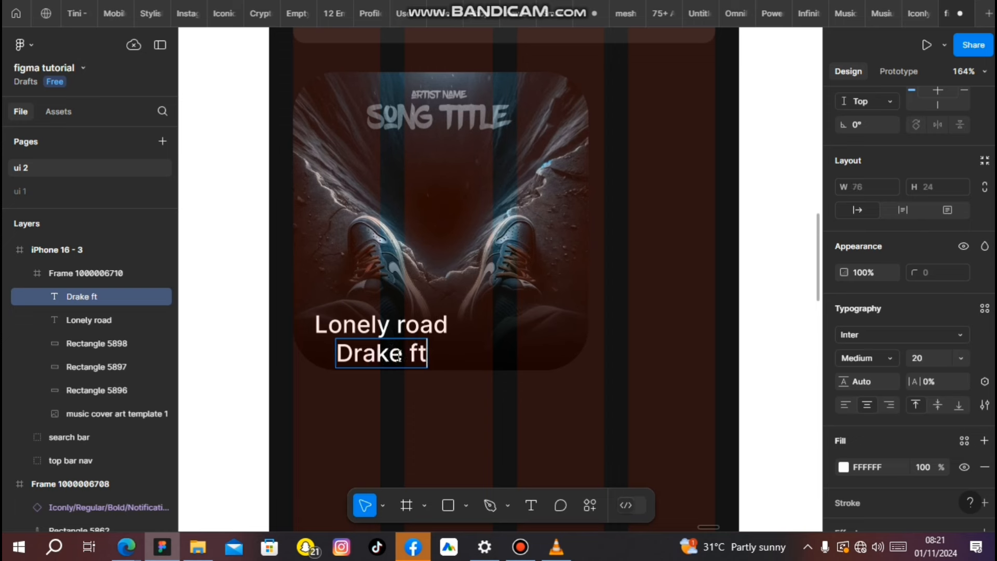
text( juice)
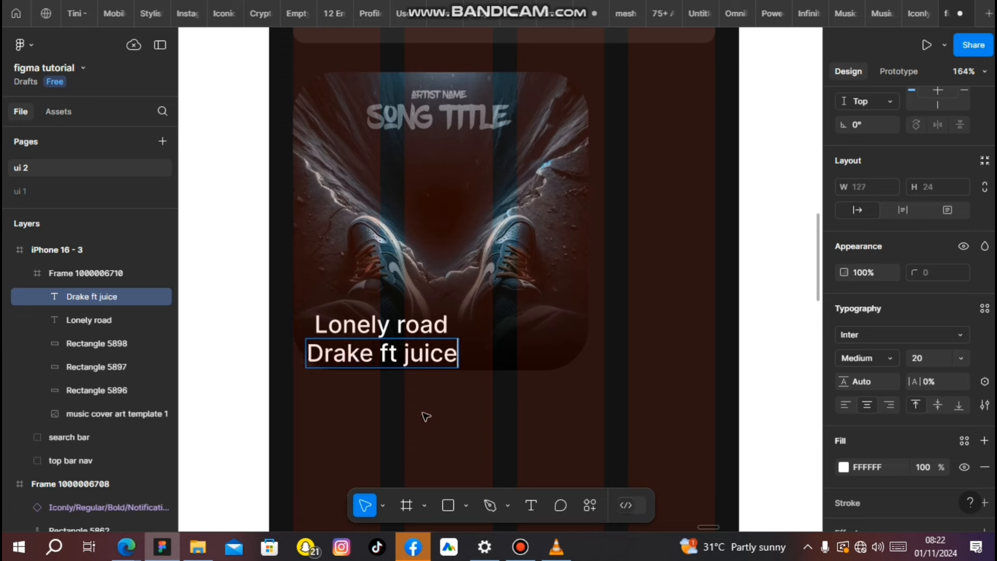
key(Escape)
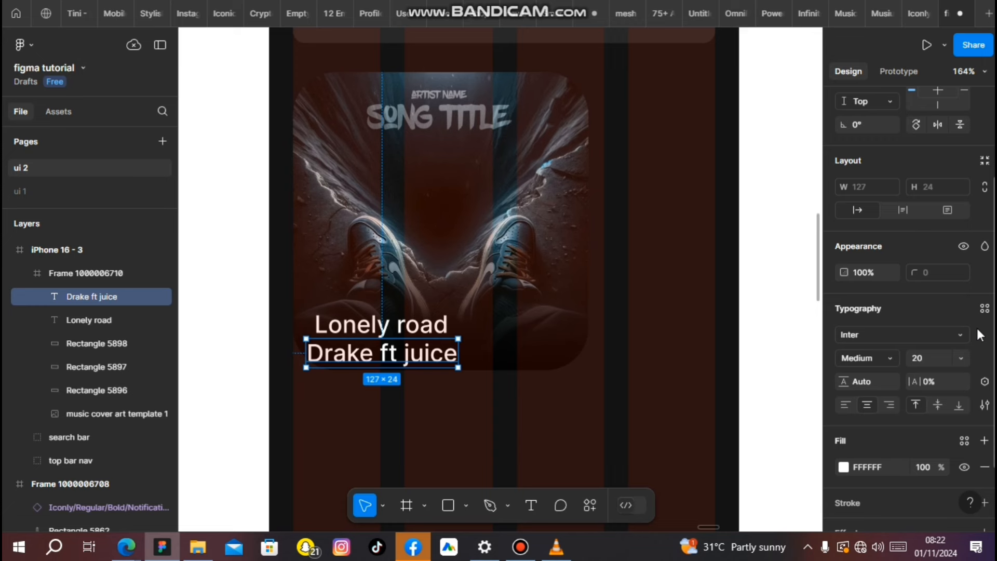
click(961, 357)
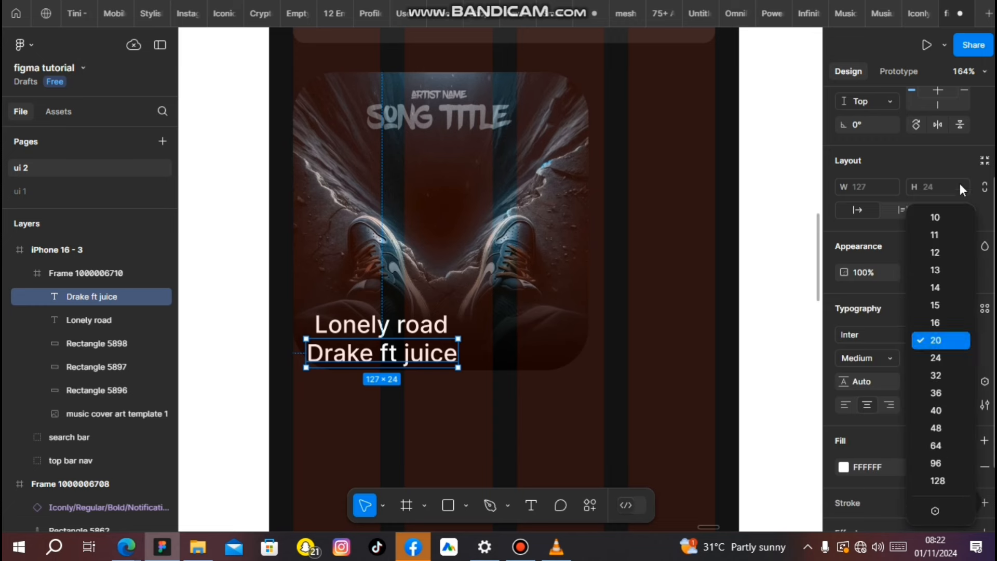
click(954, 223)
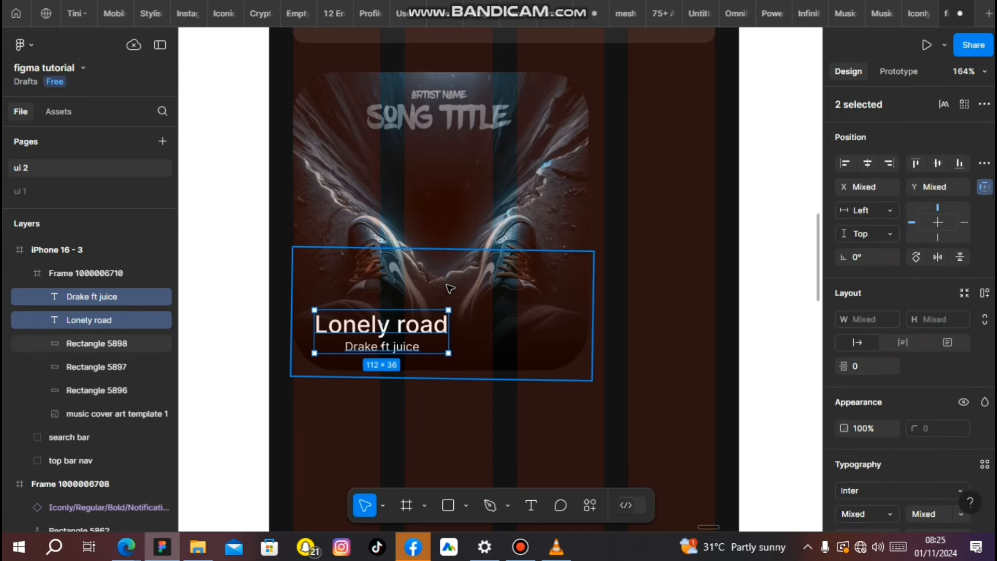
click(842, 169)
click(342, 409)
scroll(562, 303, up, 1)
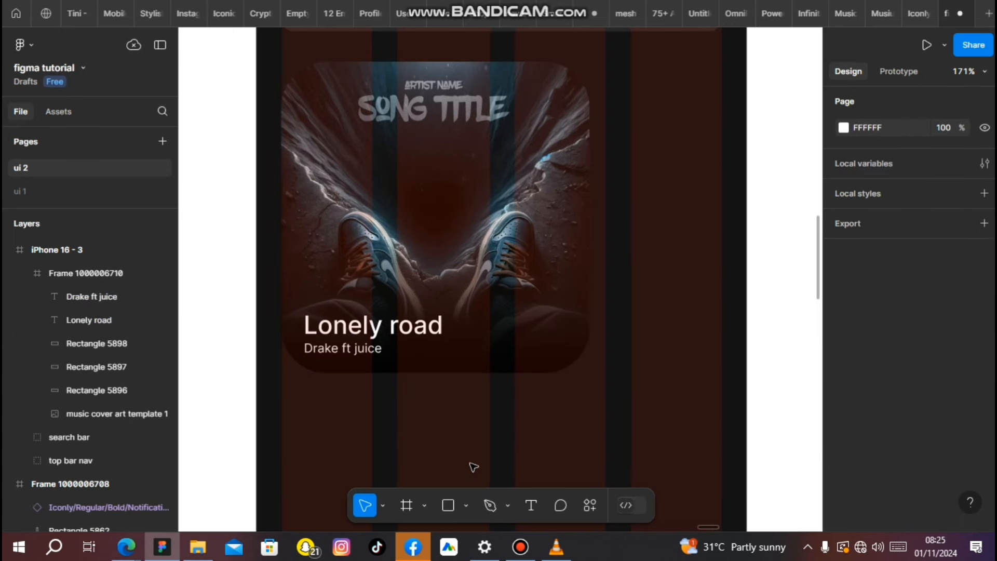
Step: Add a purple 9A6FFF circle and nudge it up with the title and artist text
key(o)
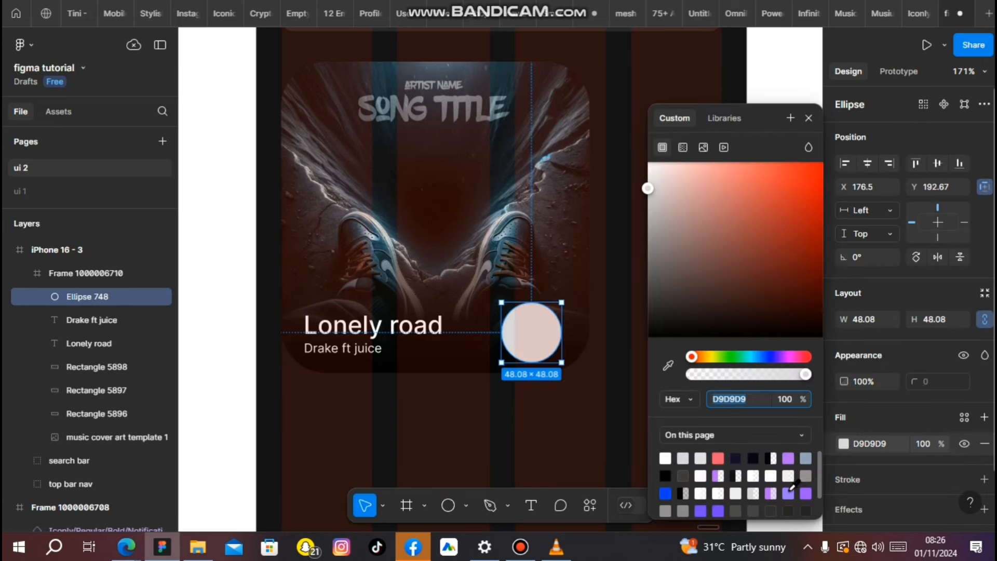
click(790, 490)
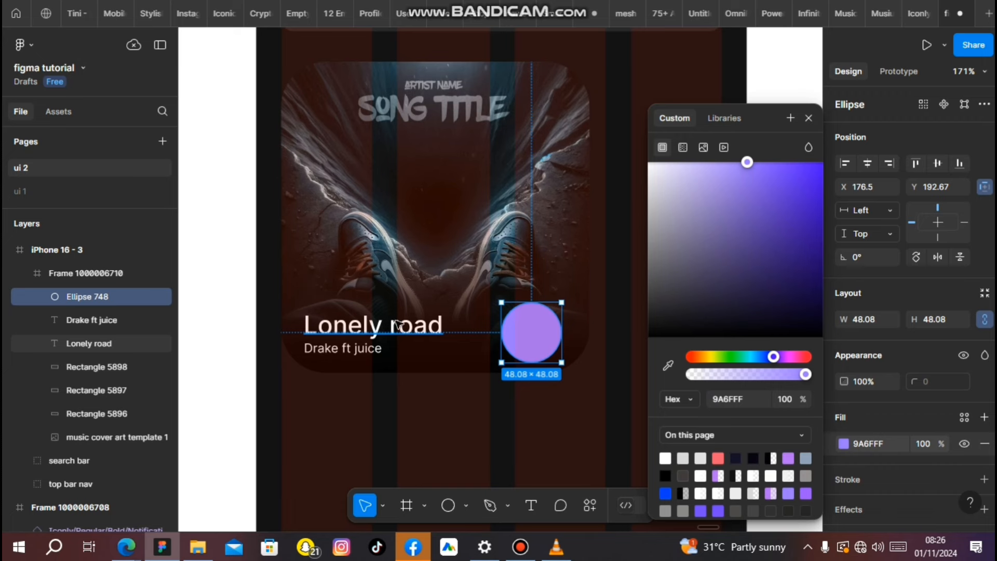
shift+click(337, 356)
shift+click(336, 356)
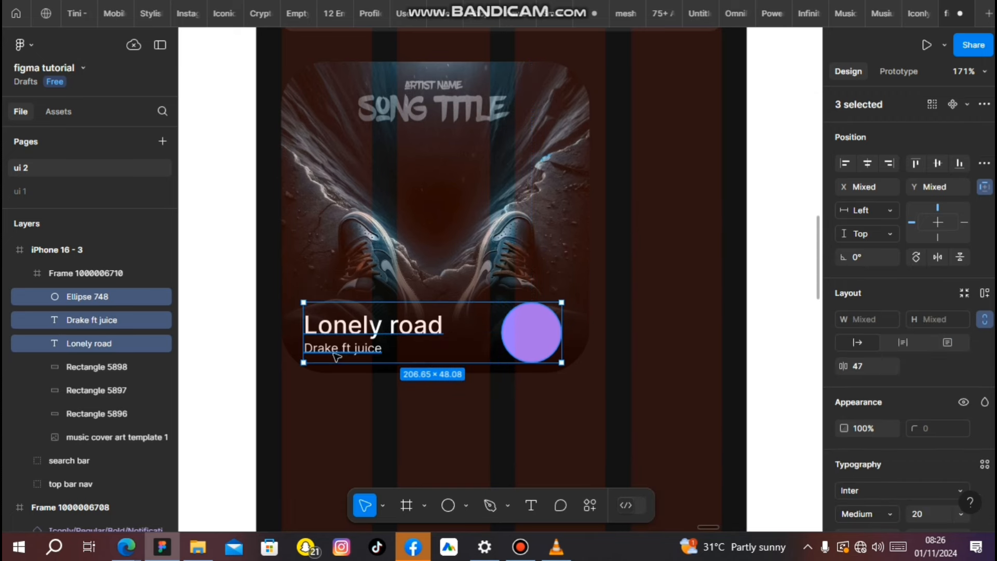
key(Up)
key(Up)
key(Up)
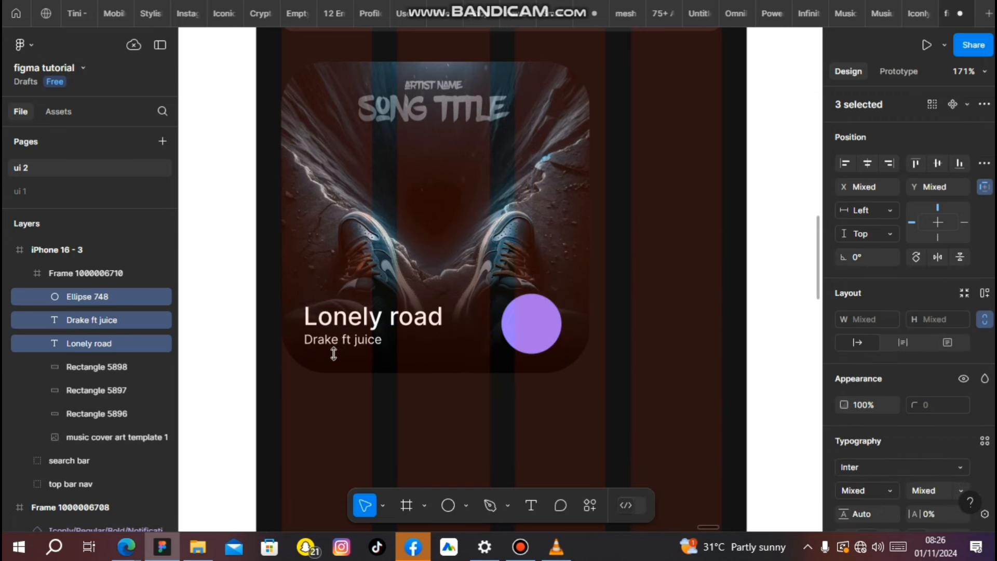
key(Escape)
scroll(585, 332, up, 3)
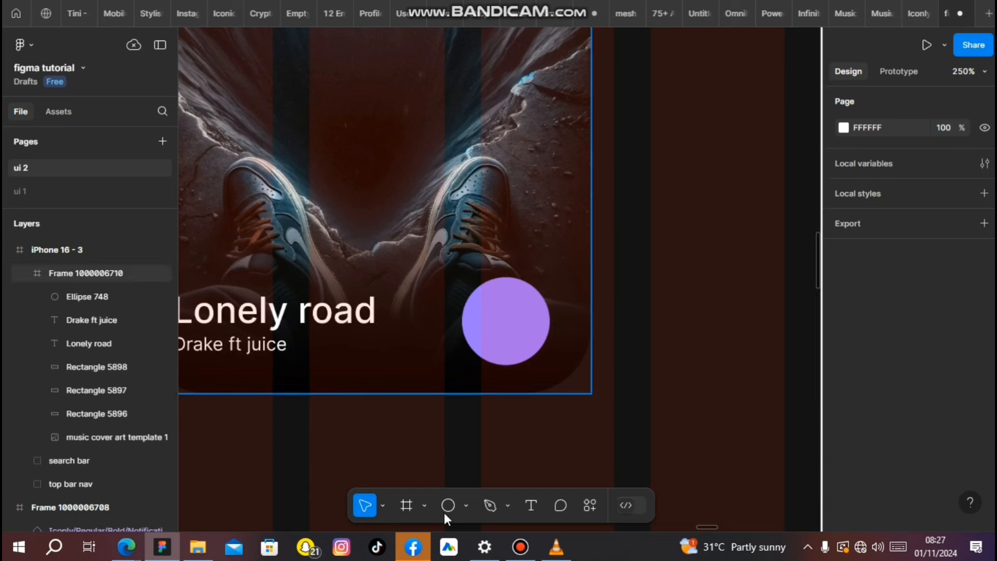
Step: Centre a triangle with corner radius 3 on the circle and group them as a play button
click(466, 506)
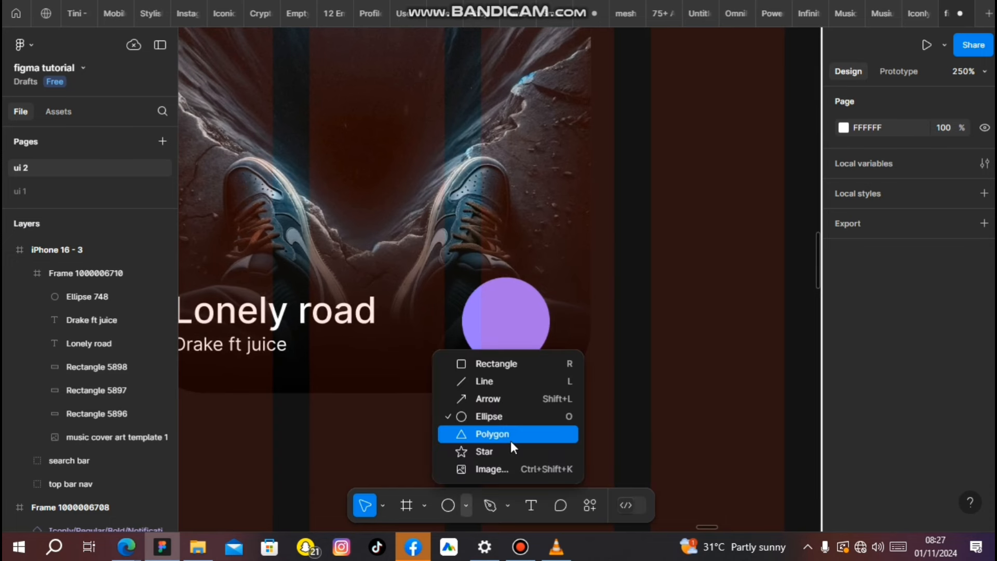
click(512, 441)
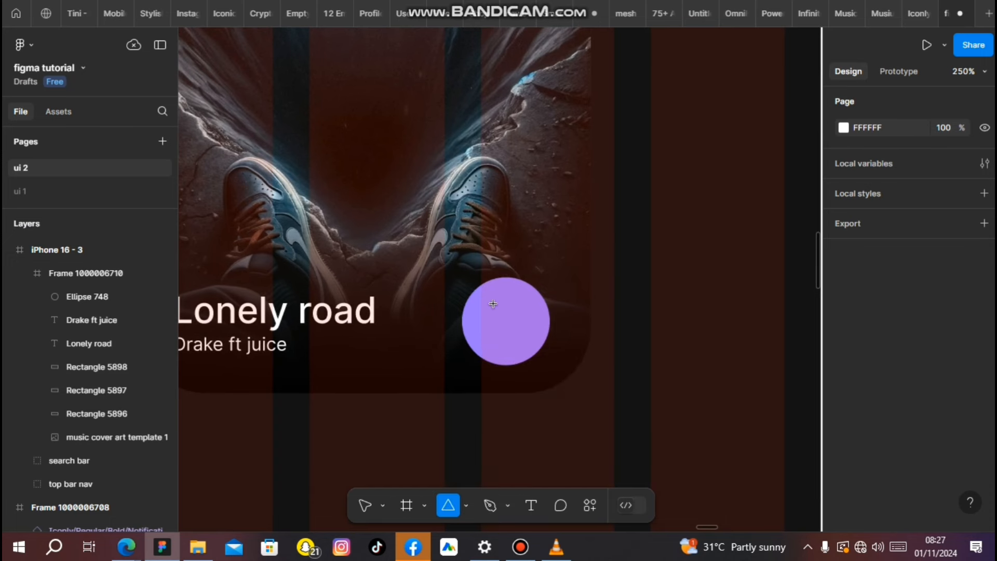
drag(492, 304, 549, 344)
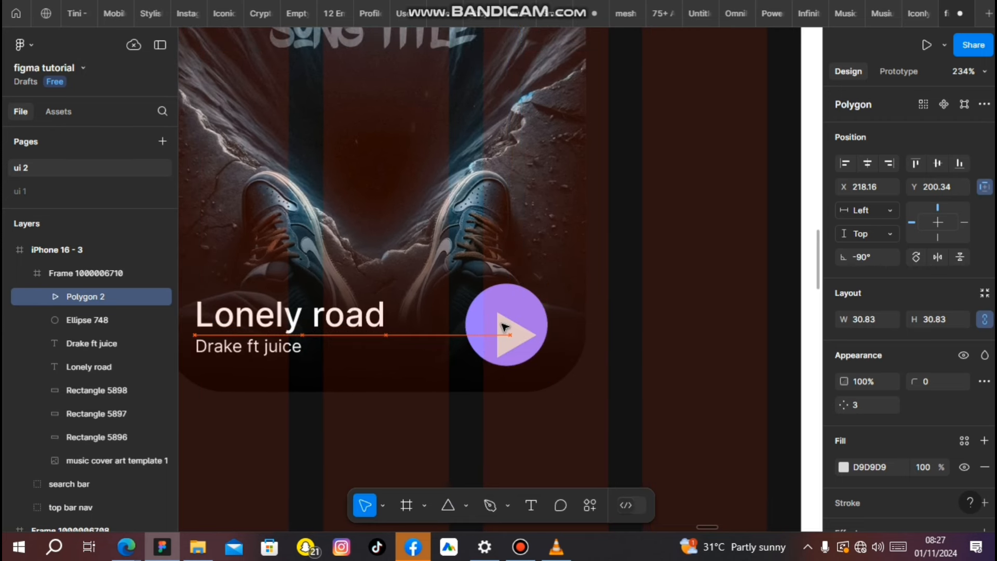
drag(504, 327, 508, 325)
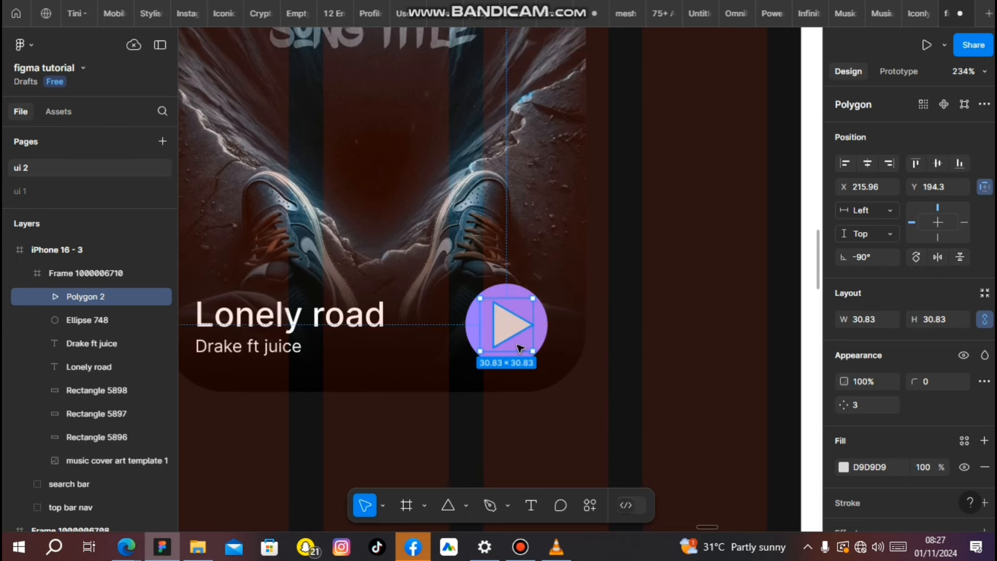
click(927, 380)
text(2)
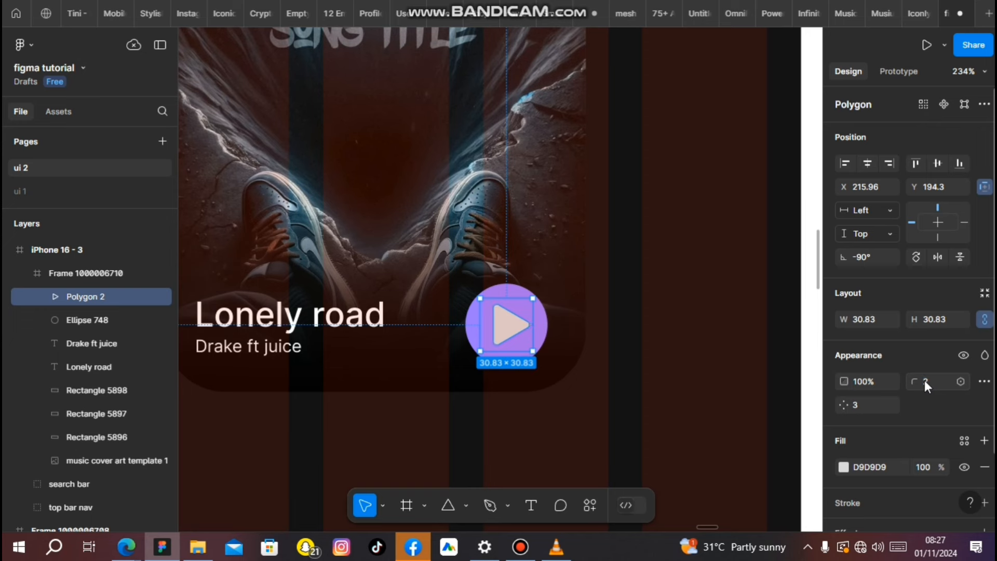
text(3)
key(Return)
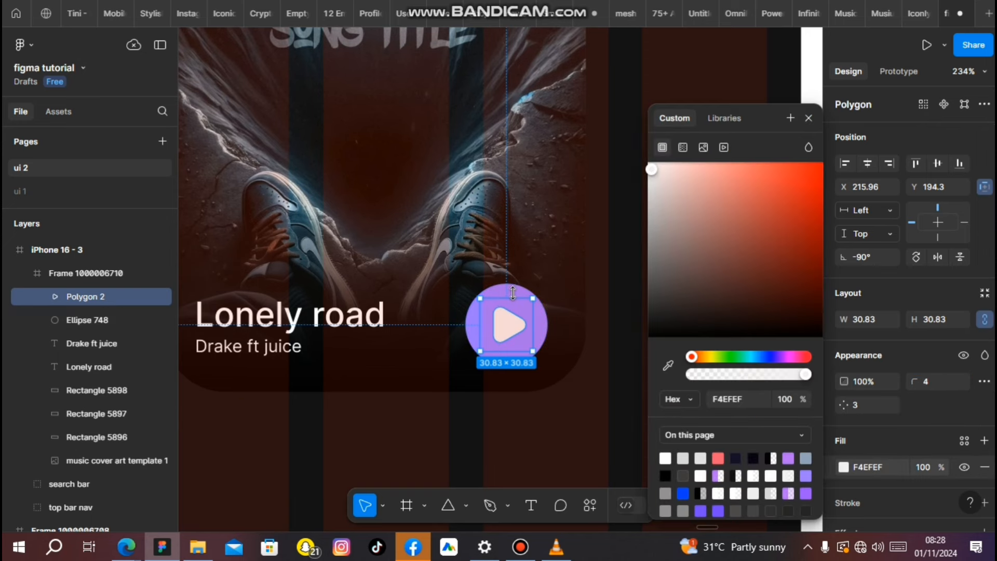
shift+click(514, 290)
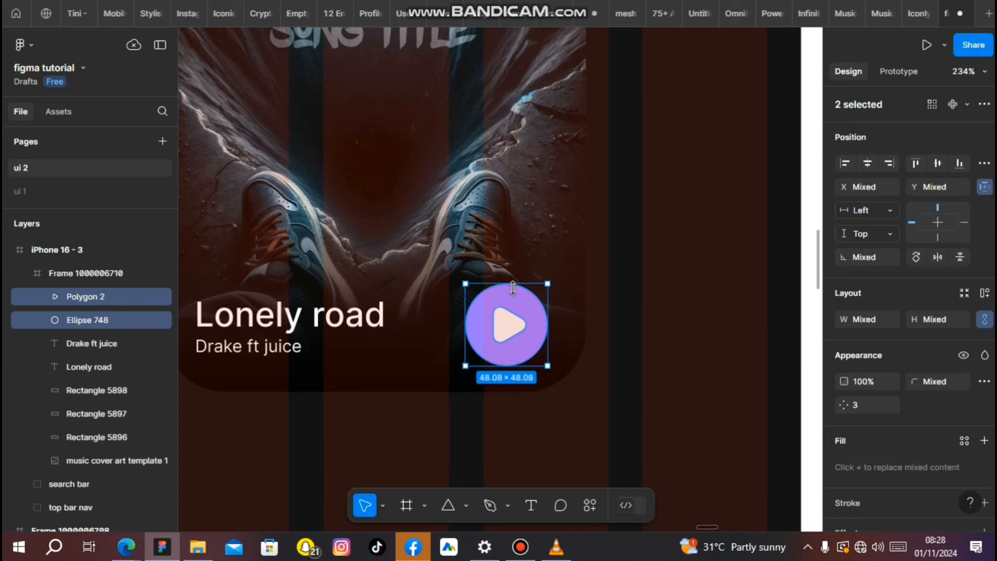
key(ctrl+g)
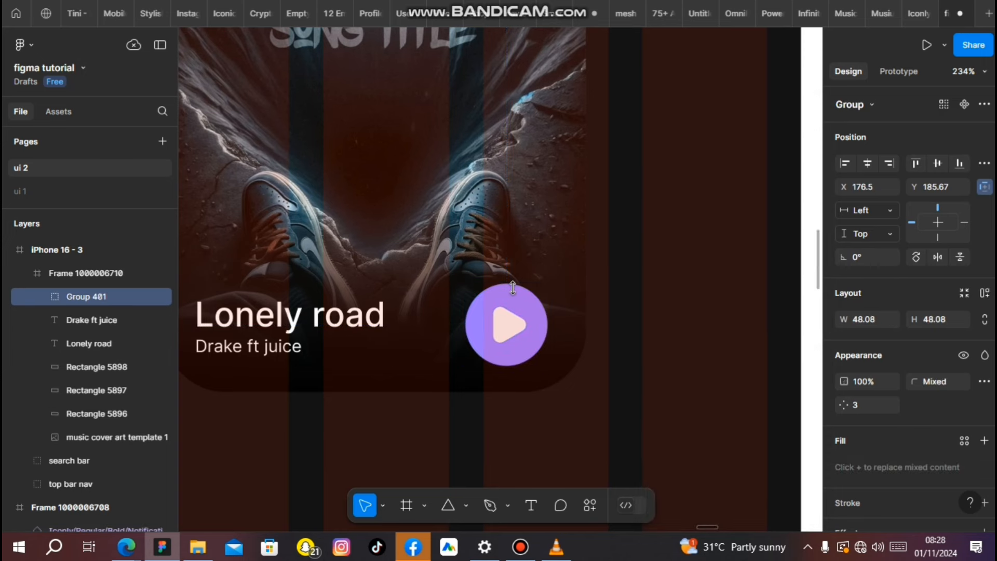
Step: Duplicate the Lonely road card as 'Love forever' beside it and move both cards lower
drag(508, 313, 507, 296)
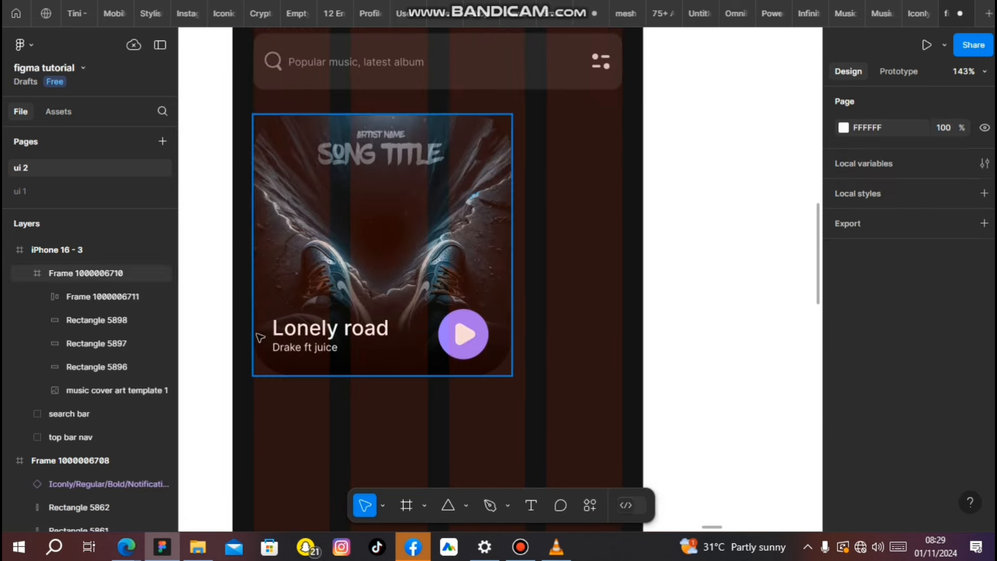
click(343, 270)
drag(361, 264, 663, 255)
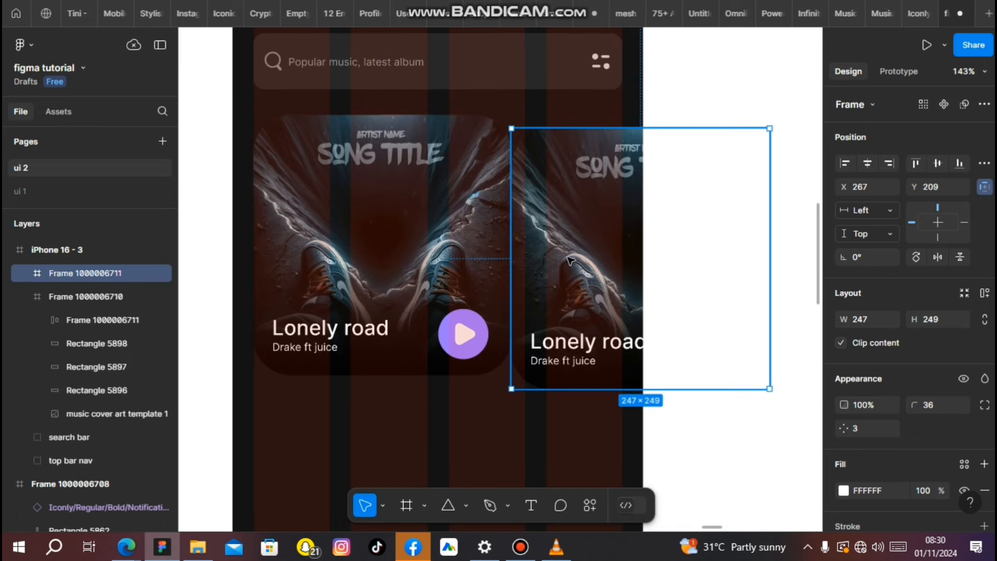
drag(575, 227, 585, 217)
scroll(516, 286, up, 1)
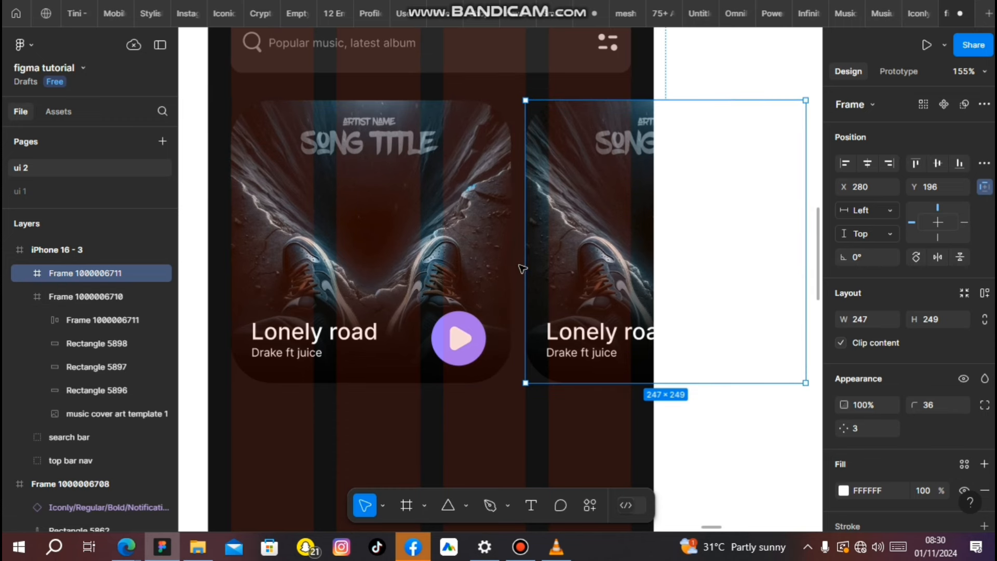
key(alt)
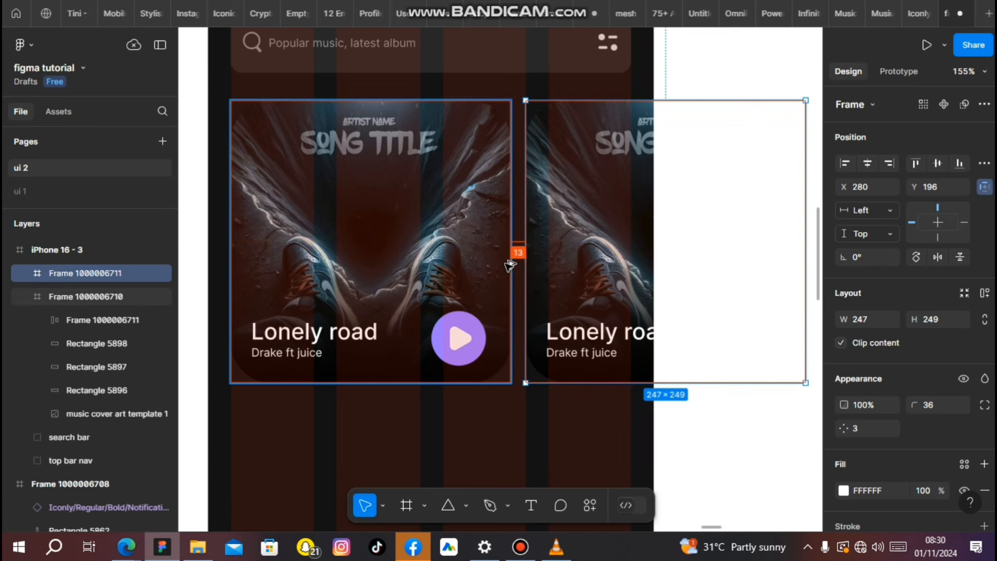
key(alt+Left)
key(alt+Left)
key(alt+Left)
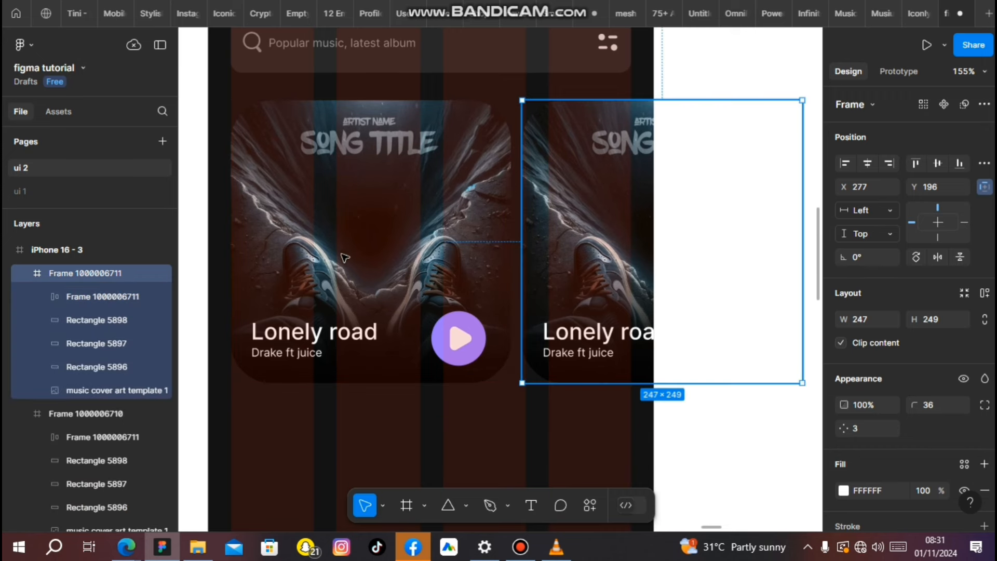
shift+click(300, 282)
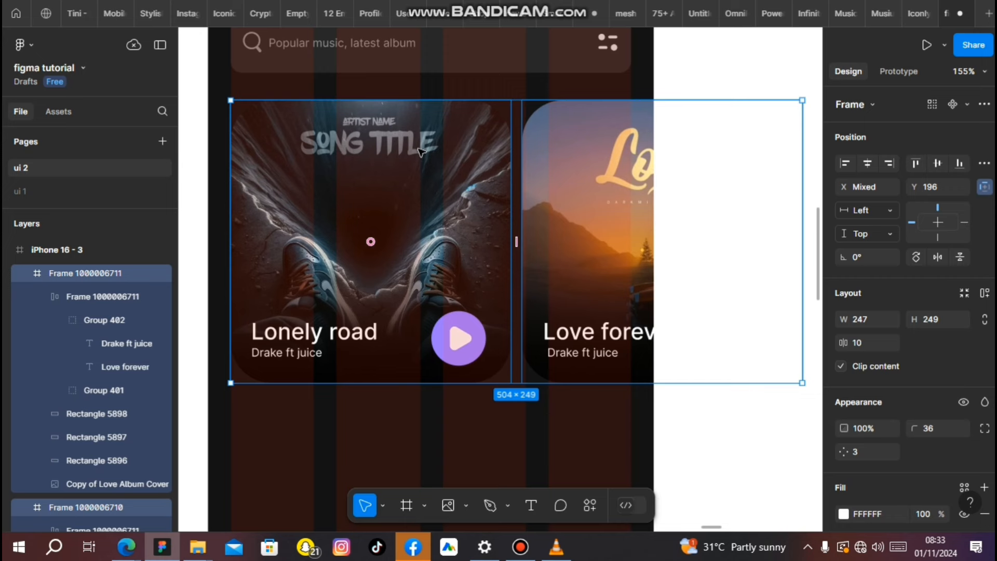
drag(420, 151, 421, 190)
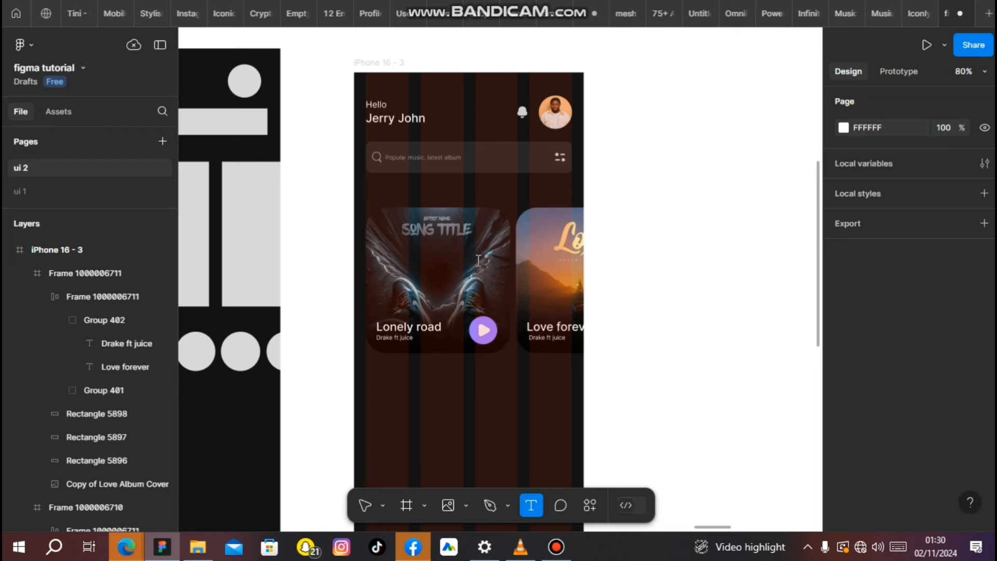
Step: Add a 'Trending music' heading above the album cards
click(368, 199)
text(Tr)
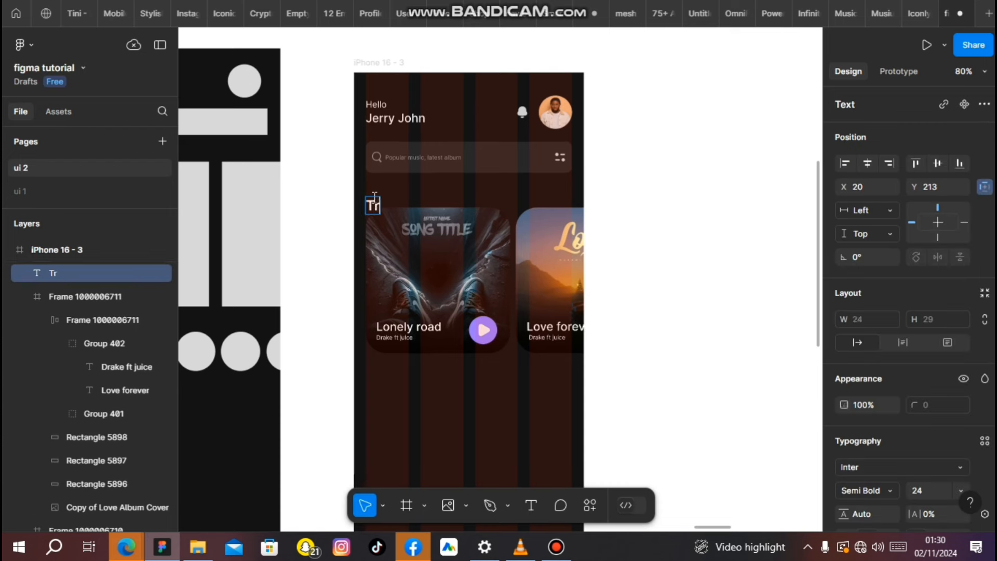
text(ending m)
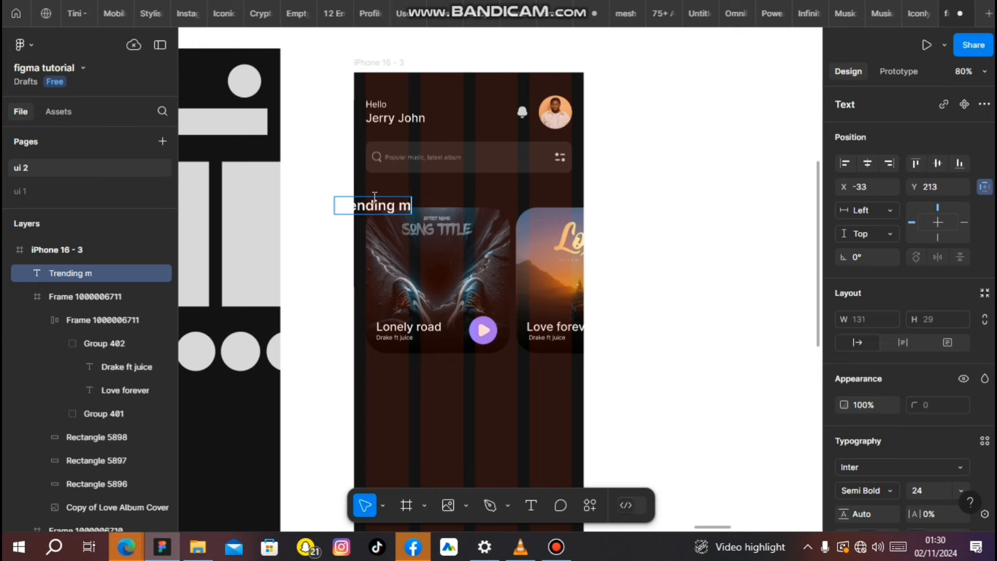
text(usic)
key(Escape)
Step: Even out the heading's spacing to the search bar and cards, then select the whole section
scroll(405, 198, up, 5)
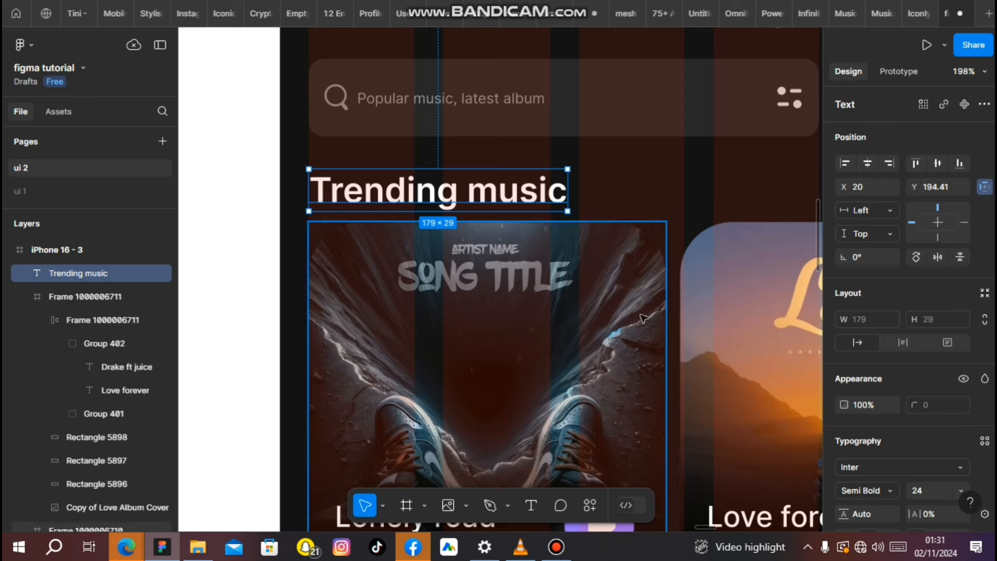
key(alt)
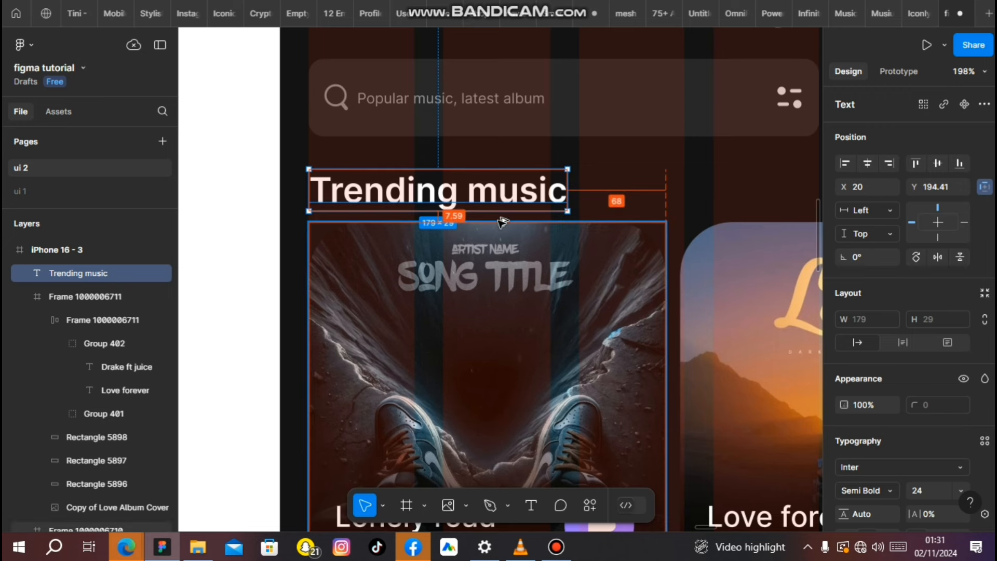
key(Up)
key(Up)
key(Up)
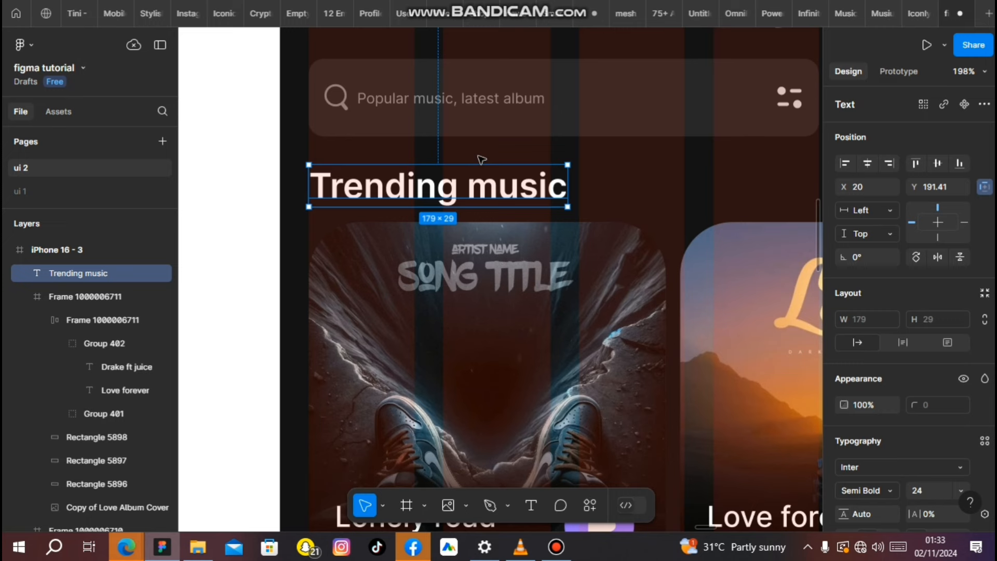
key(alt)
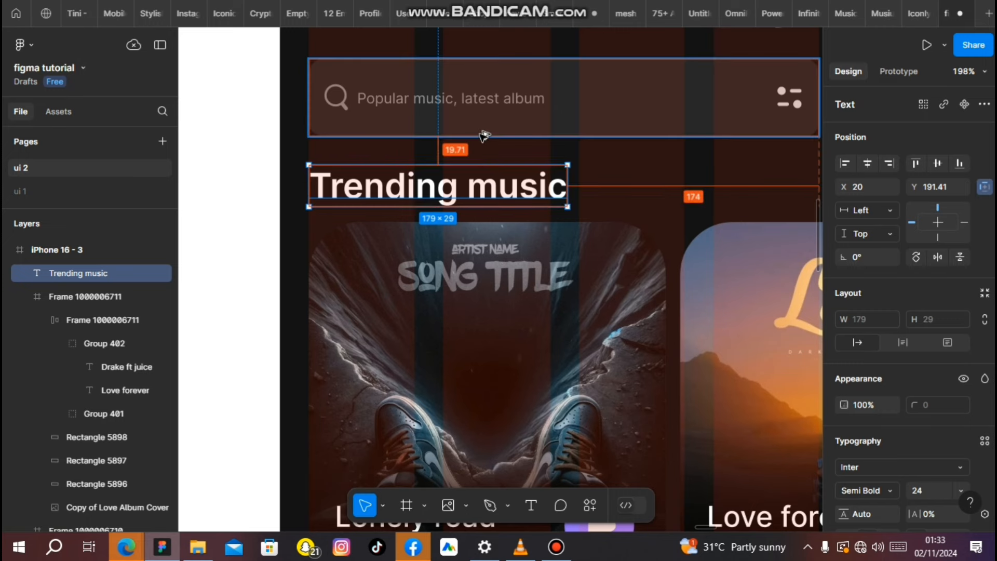
shift+click(489, 401)
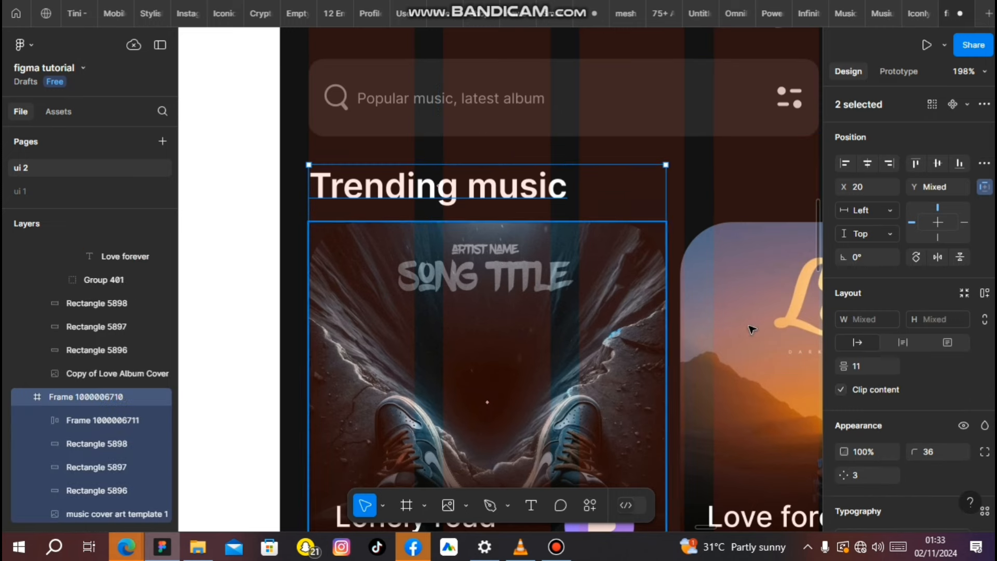
shift+click(409, 139)
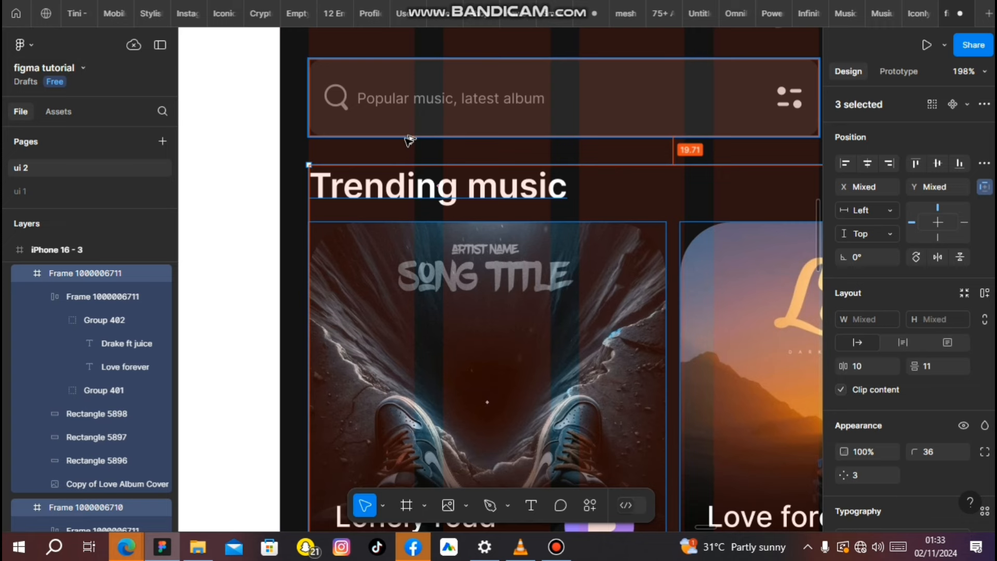
Step: Nudge the section down one pixel and move the Recent heading one pixel closer to the cards
key(Down)
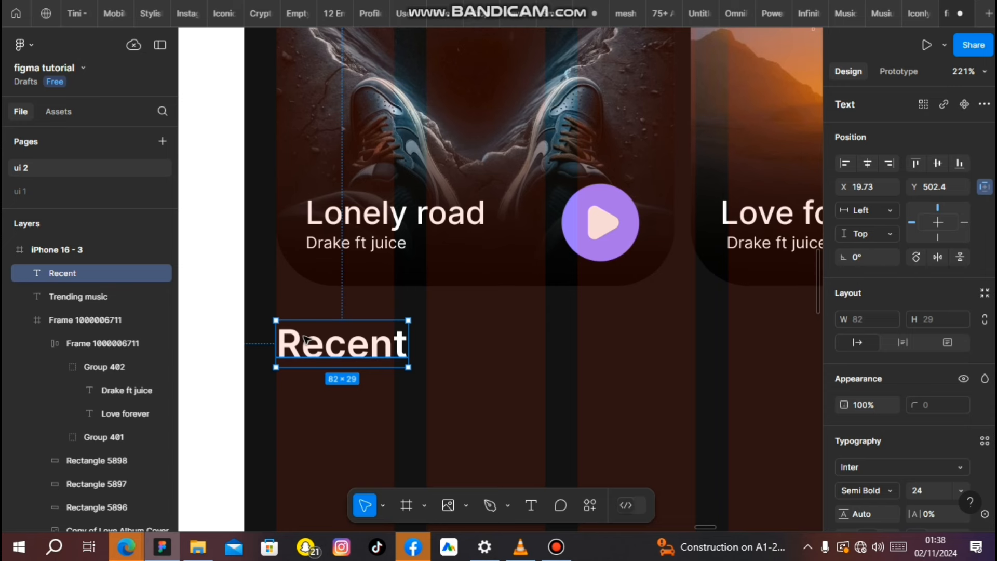
key(alt)
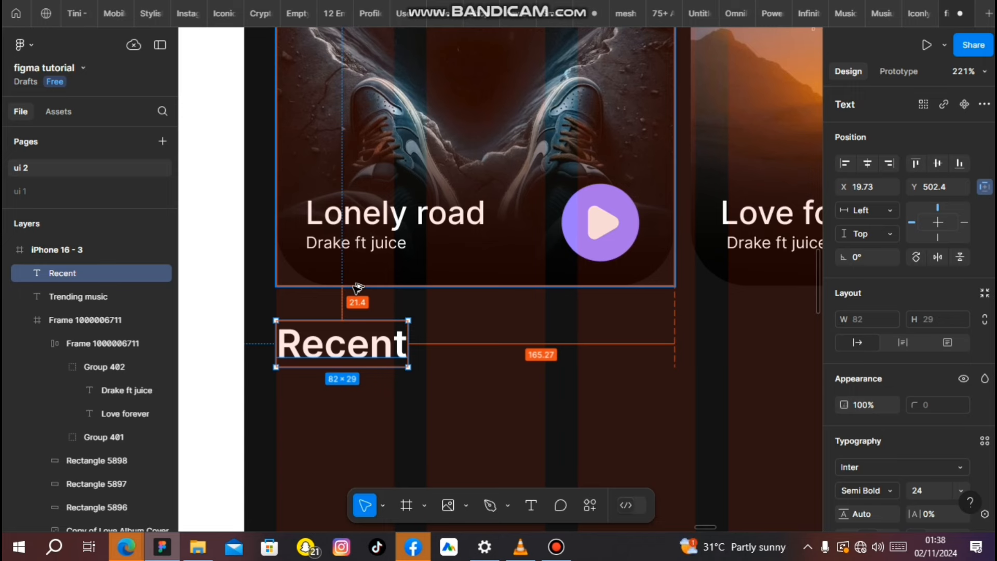
key(Up)
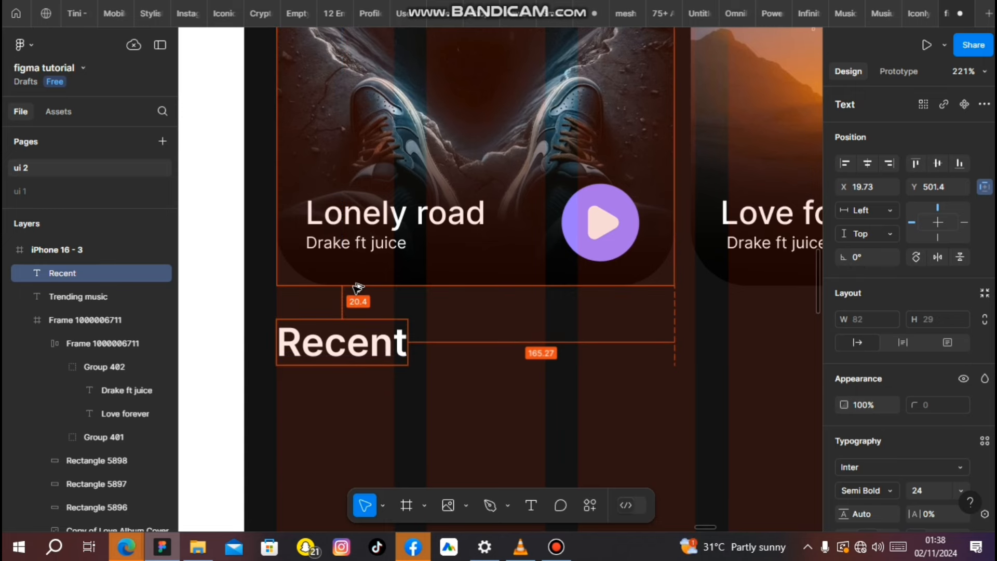
scroll(357, 288, down, 5)
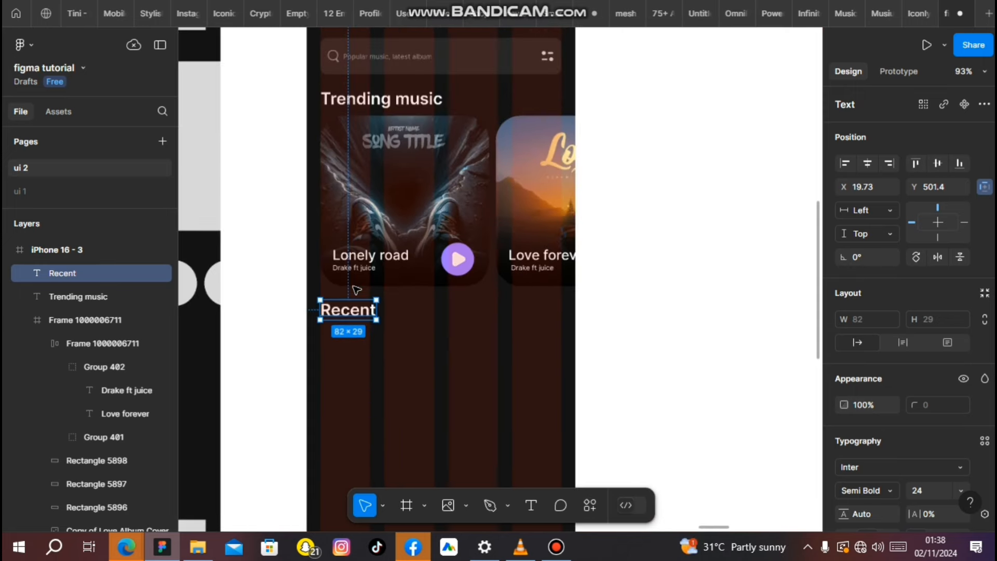
scroll(357, 288, down, 5)
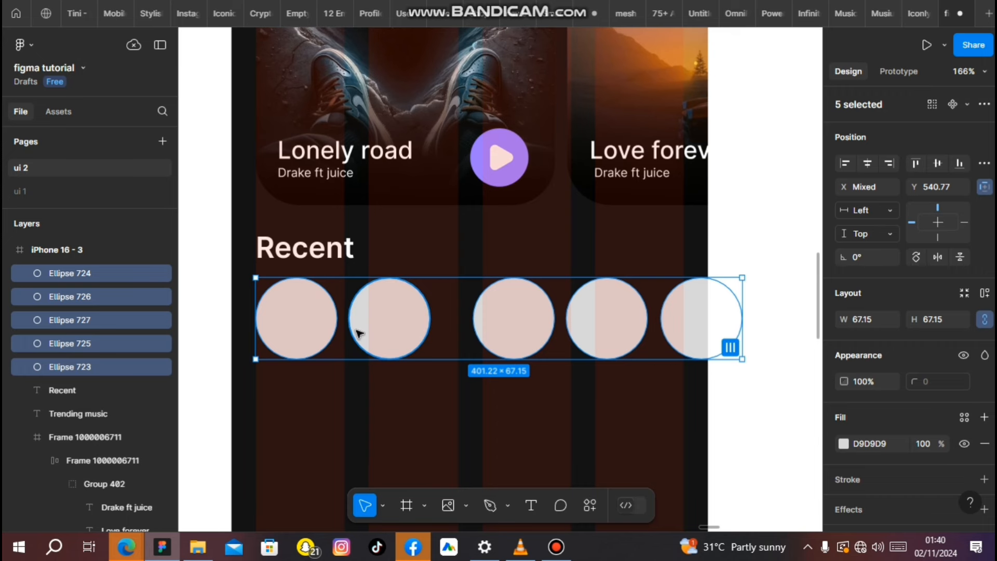
Step: Wrap the five selected Recent ellipses in an auto-layout row with Shift+A
key(shift+a)
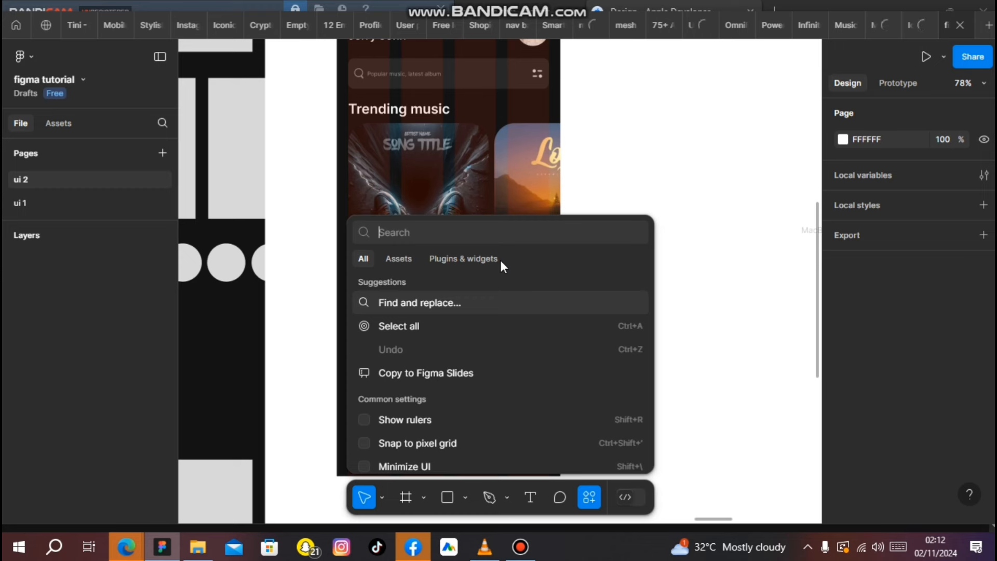
Step: Launch the Unsplash plugin from the Plugins & widgets resources
click(672, 184)
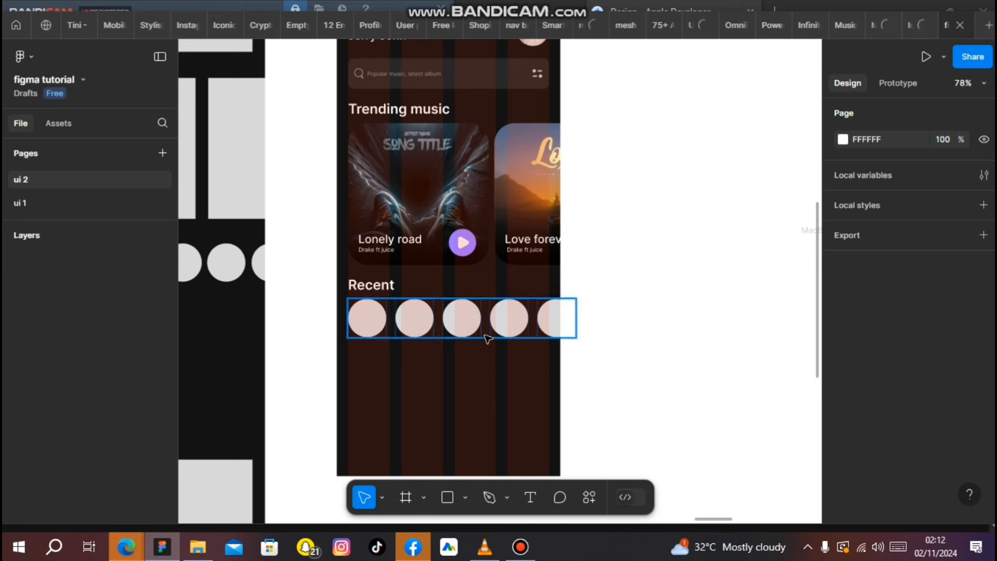
click(586, 507)
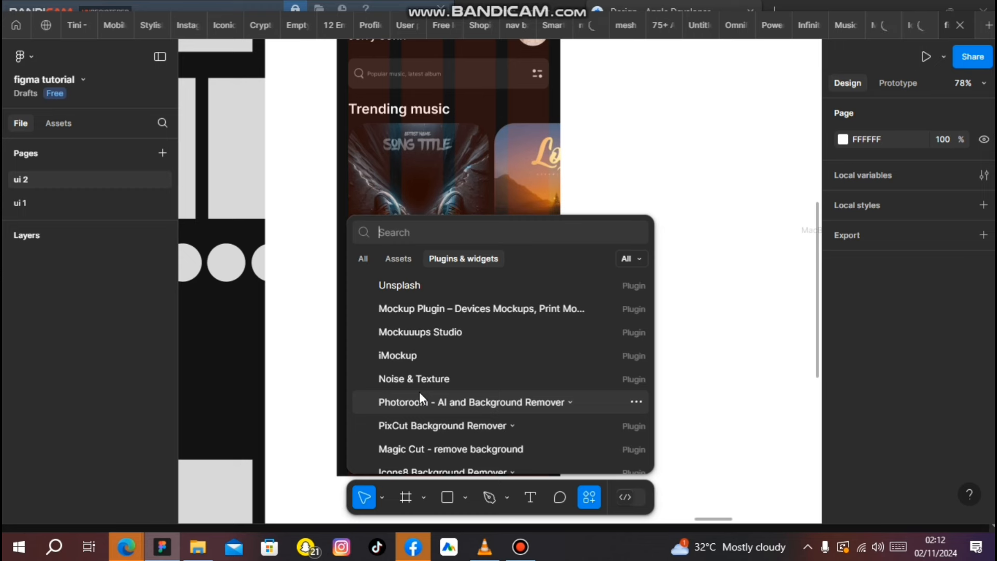
click(407, 286)
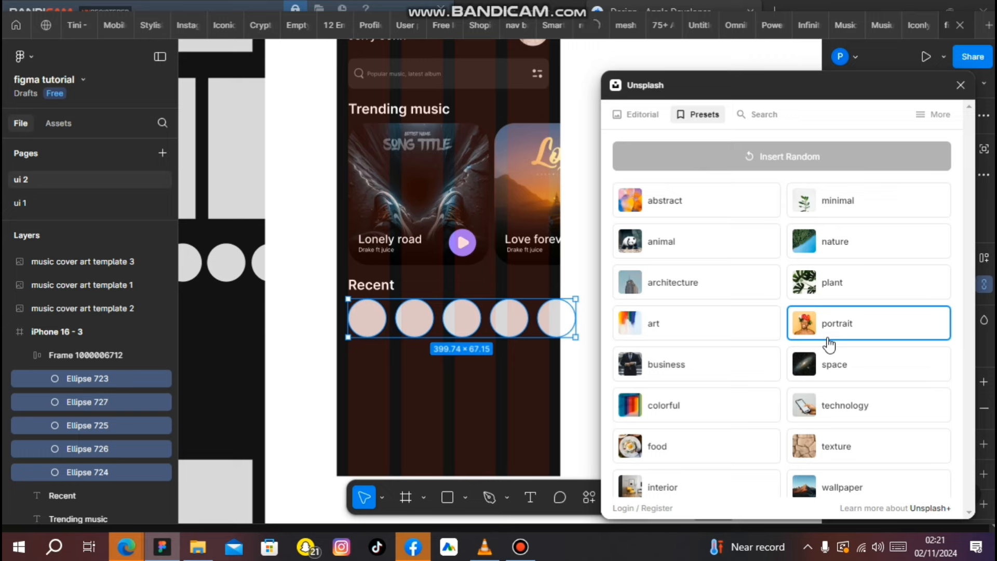
Step: Fill the five ellipses with Unsplash portrait photos, refresh them once, then close the plugin
click(828, 343)
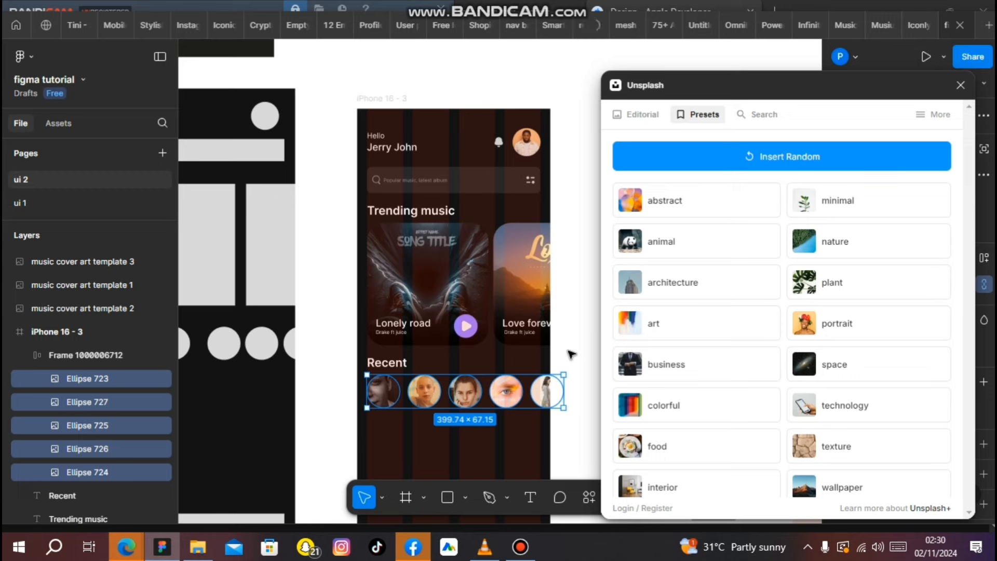
click(923, 338)
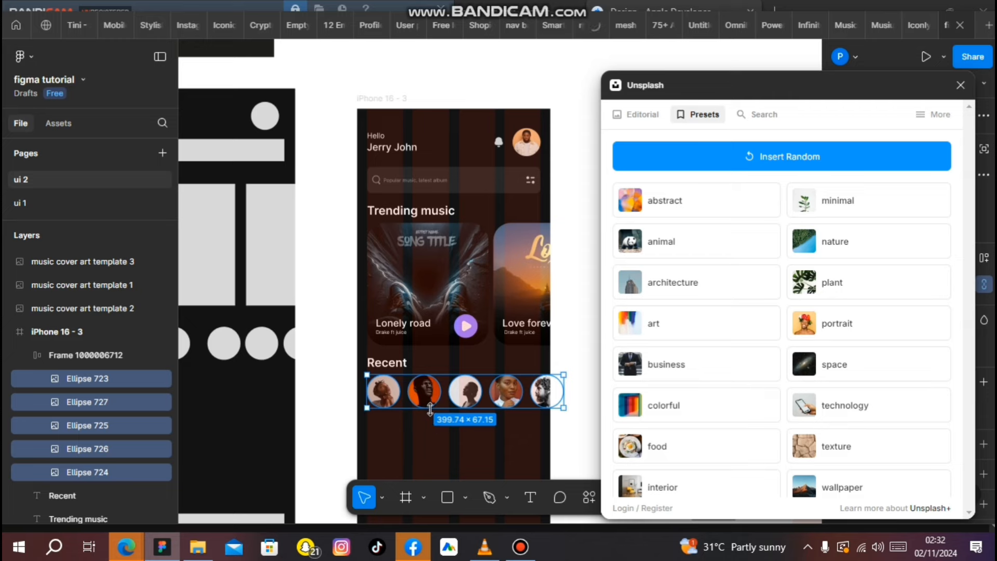
click(443, 431)
scroll(442, 431, up, 5)
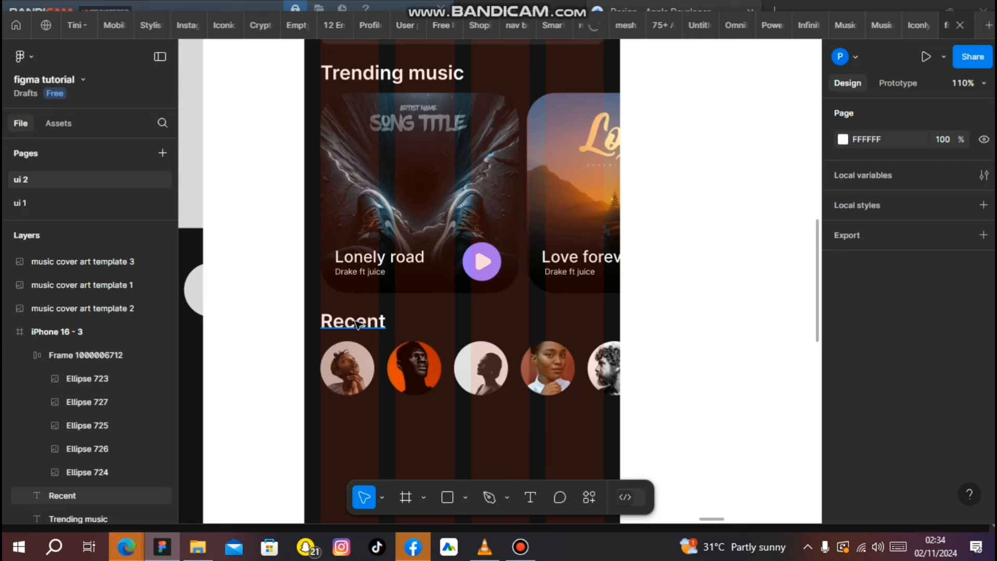
Step: Duplicate the Recent heading as a size-12 'See more' label aligned at the row's right end
drag(356, 324, 569, 326)
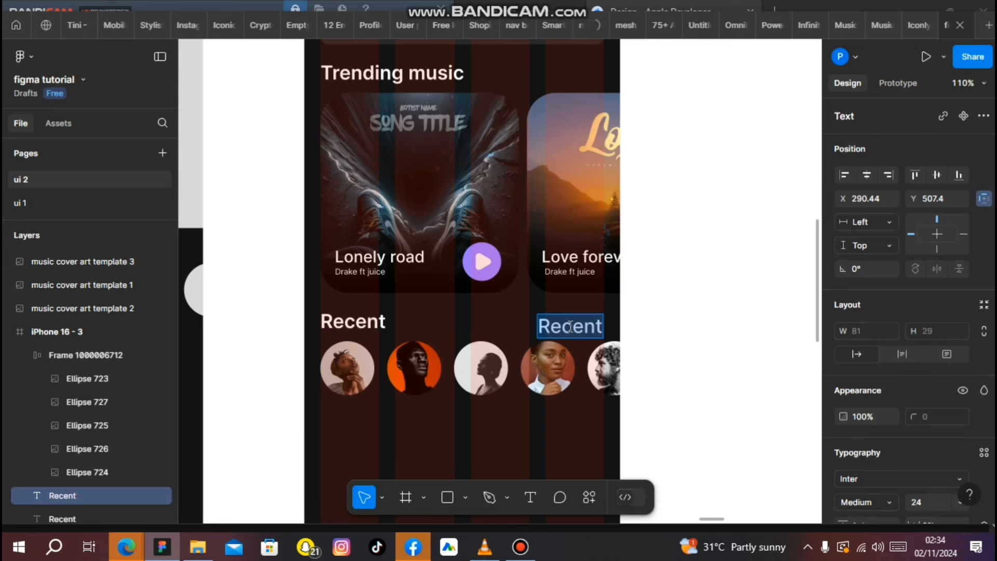
text(See more)
key(Escape)
click(959, 501)
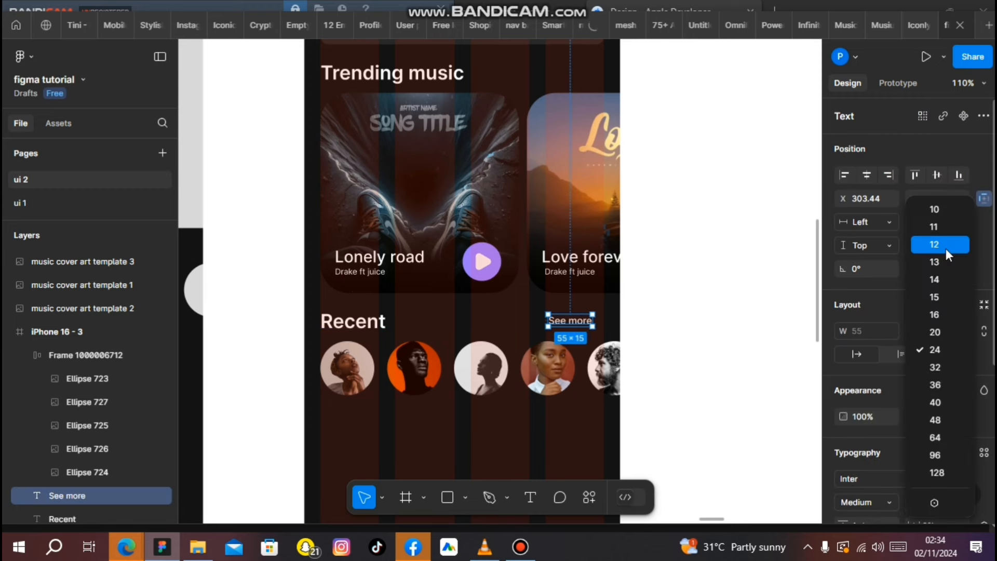
click(945, 244)
scroll(643, 369, up, 2)
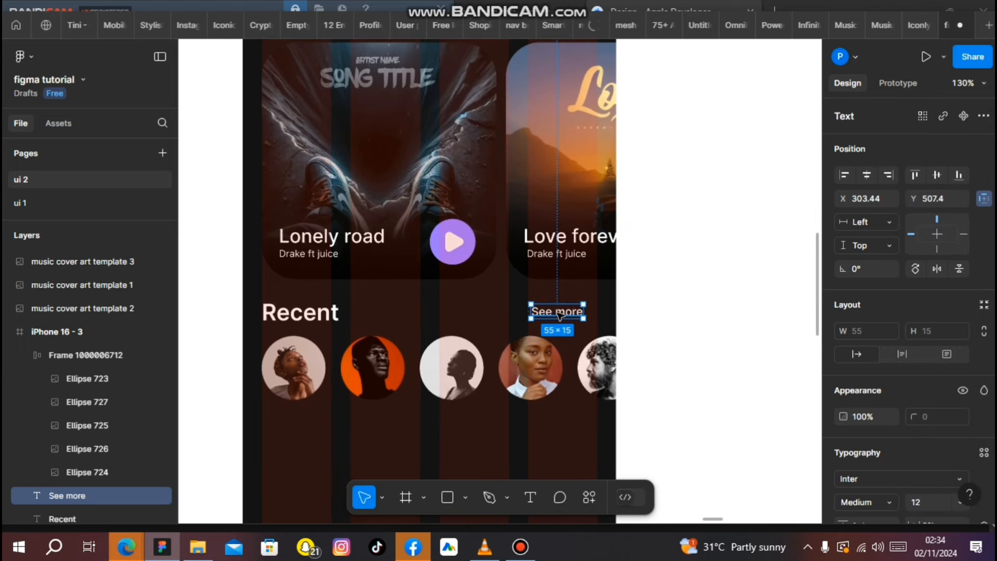
drag(551, 313, 562, 315)
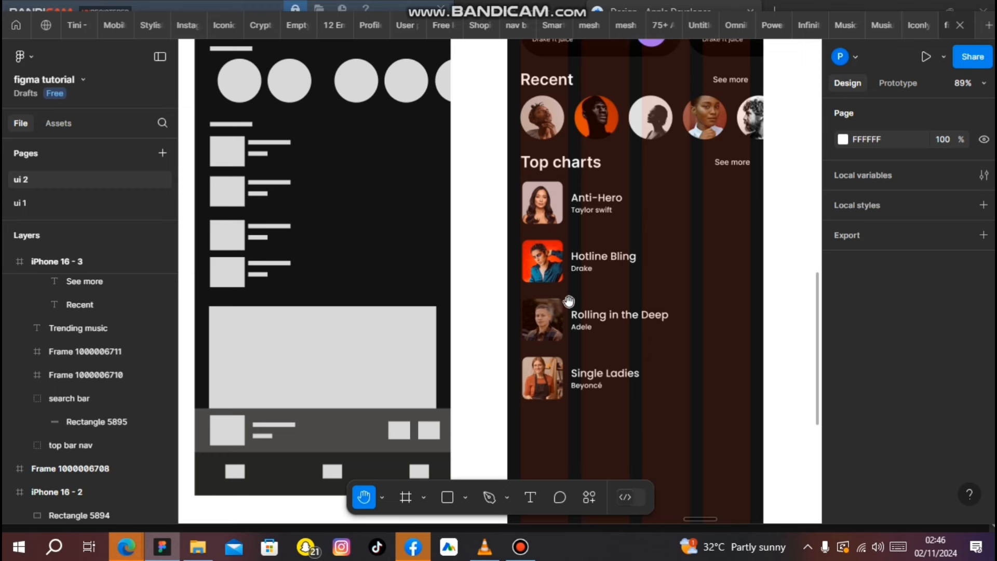
Step: Switch back to the Move tool with V
key(v)
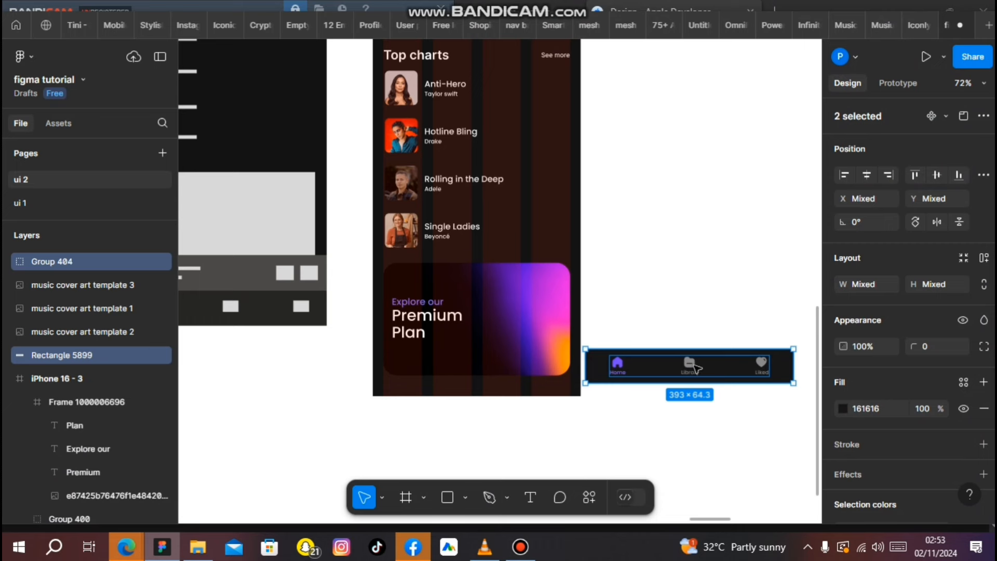
Step: Dock the Home/Library/Liked nav bar along the bottom edge of iPhone 16 - 3
drag(696, 366, 469, 390)
scroll(488, 382, up, 3)
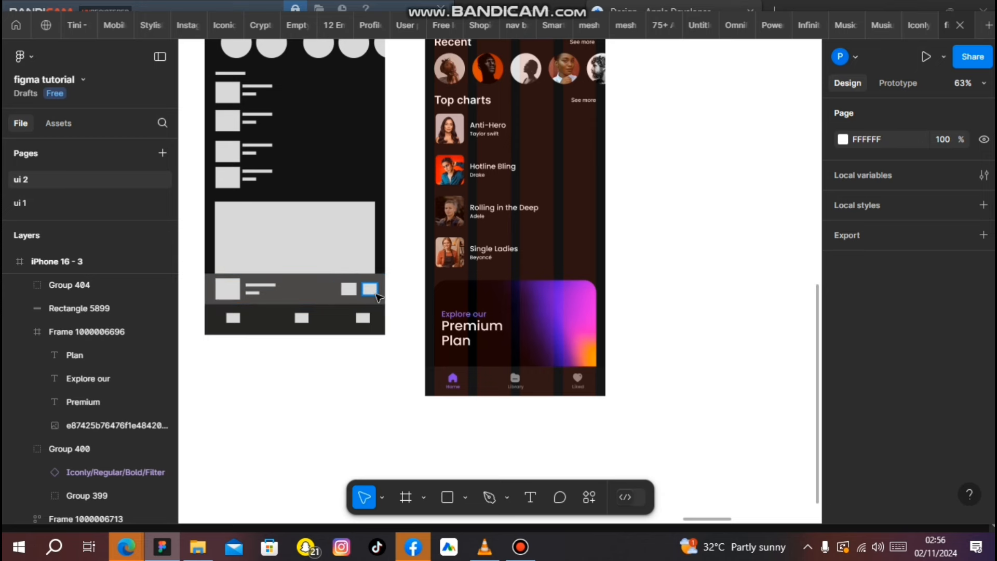
scroll(426, 326, up, 2)
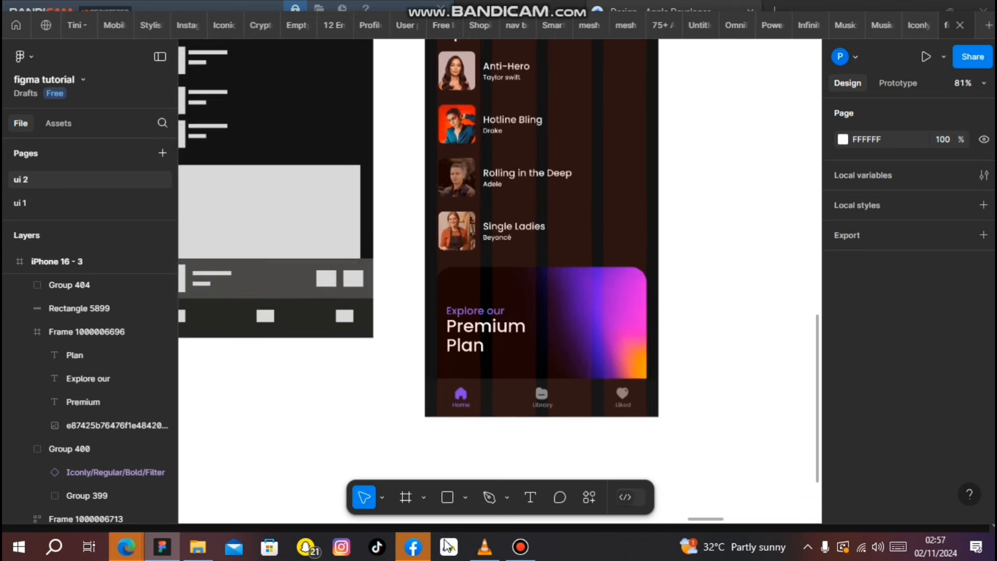
Step: Draw a 393×68.7 rectangle above the nav bar with top-left and top-right radii of 20
click(450, 497)
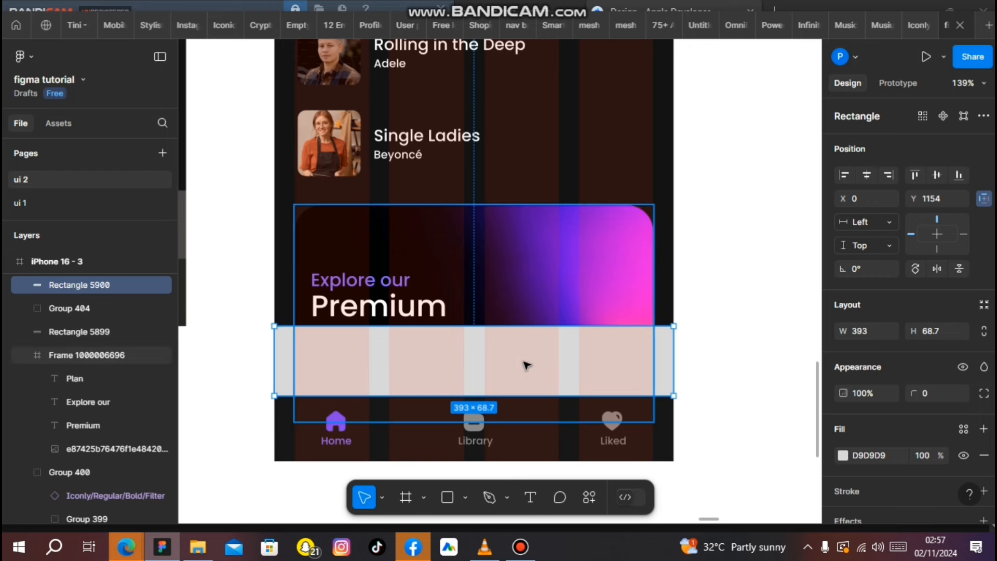
click(983, 393)
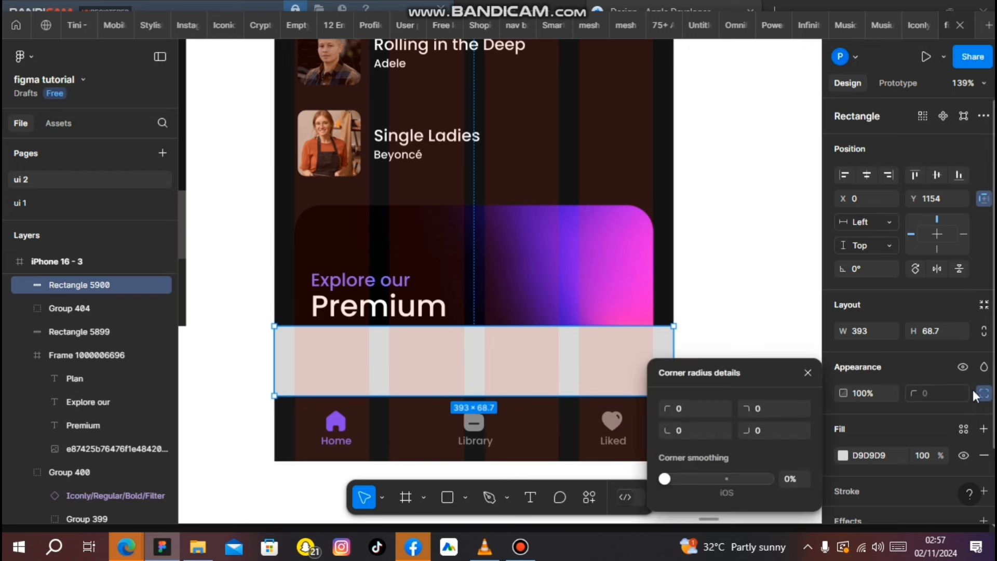
click(696, 407)
text(20)
click(771, 407)
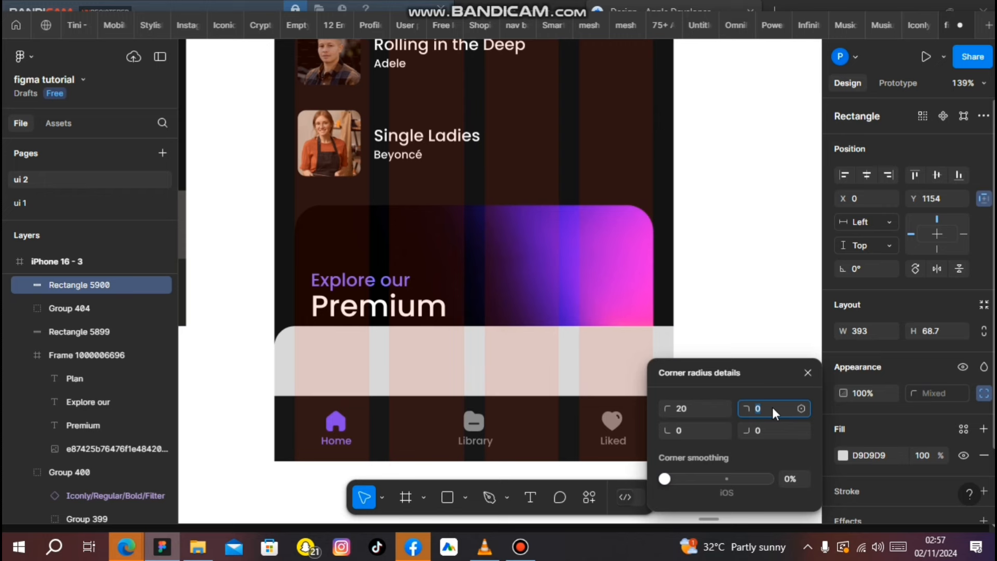
text(20)
key(Return)
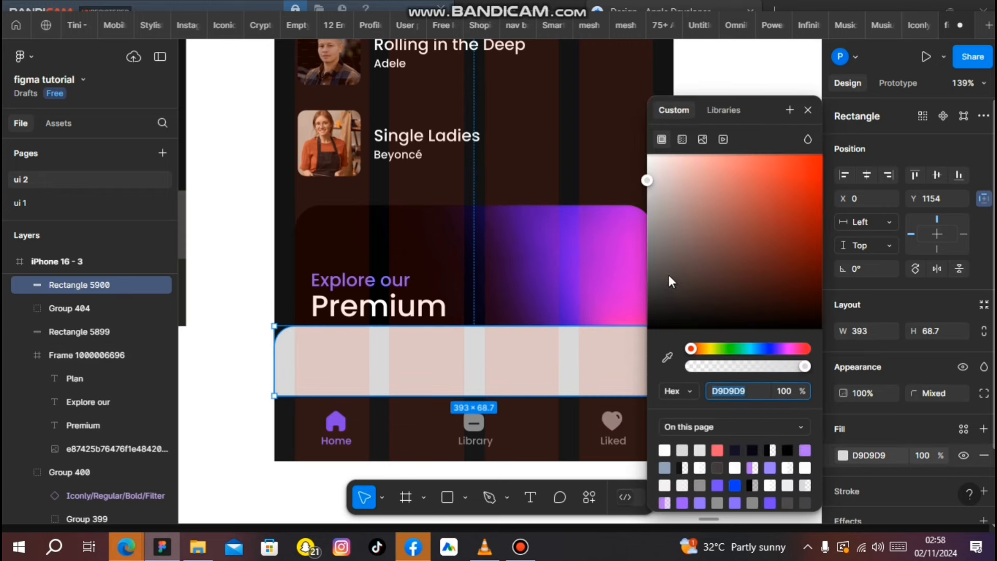
Step: Give the bar a dark 272727 fill at 30% opacity
click(646, 306)
click(605, 362)
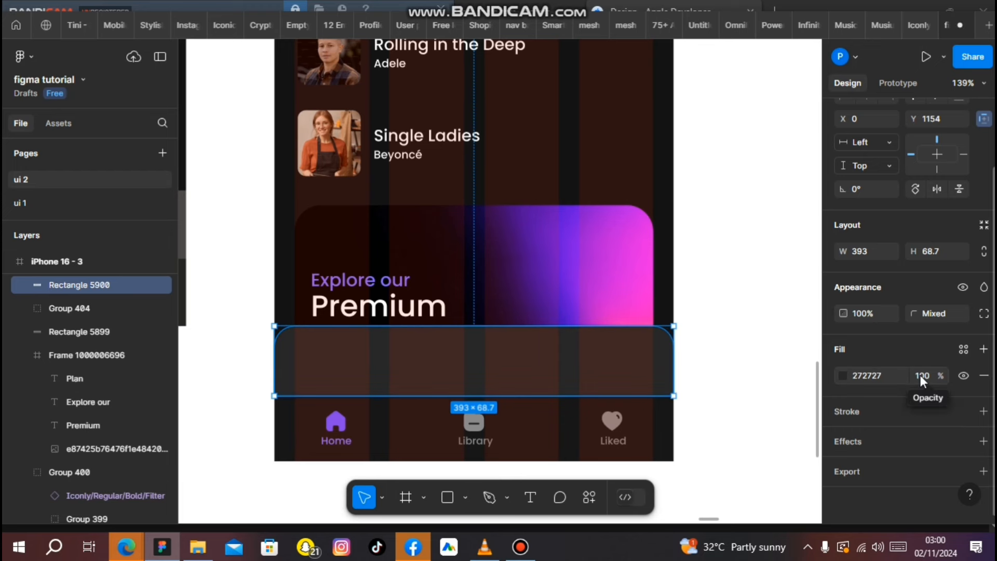
click(920, 376)
text(30)
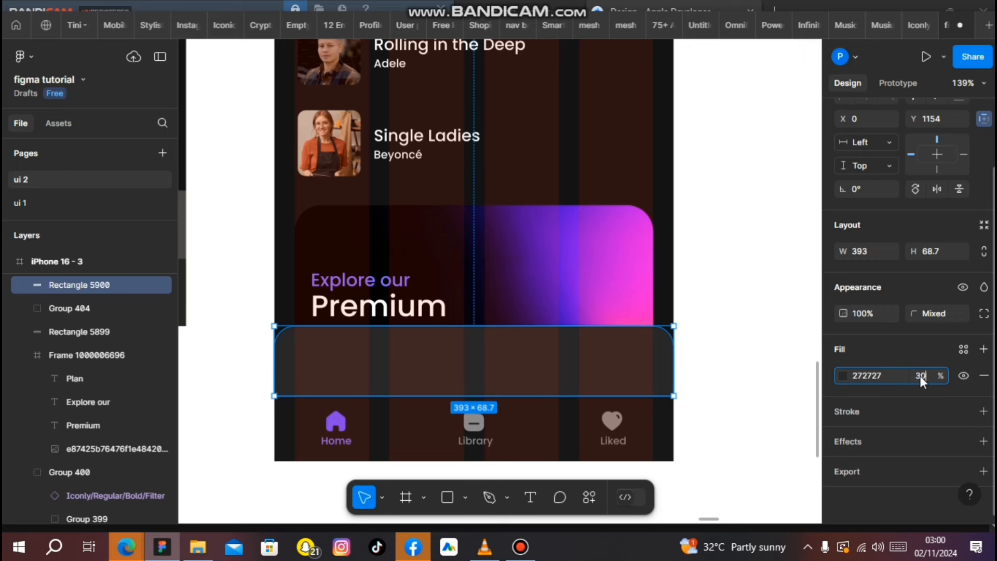
key(Return)
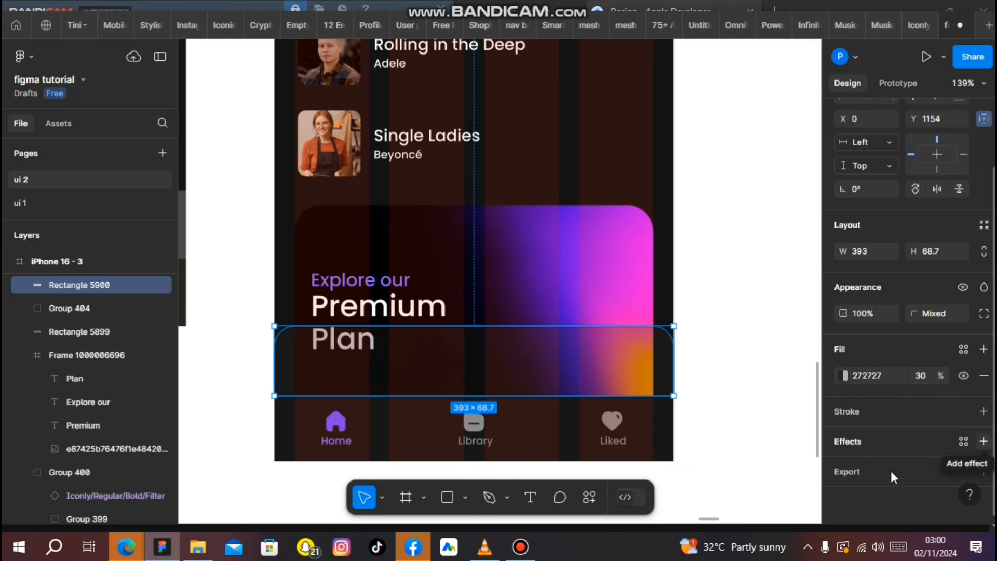
Step: Add a background blur effect of 29.7 to the bar
click(983, 441)
click(917, 466)
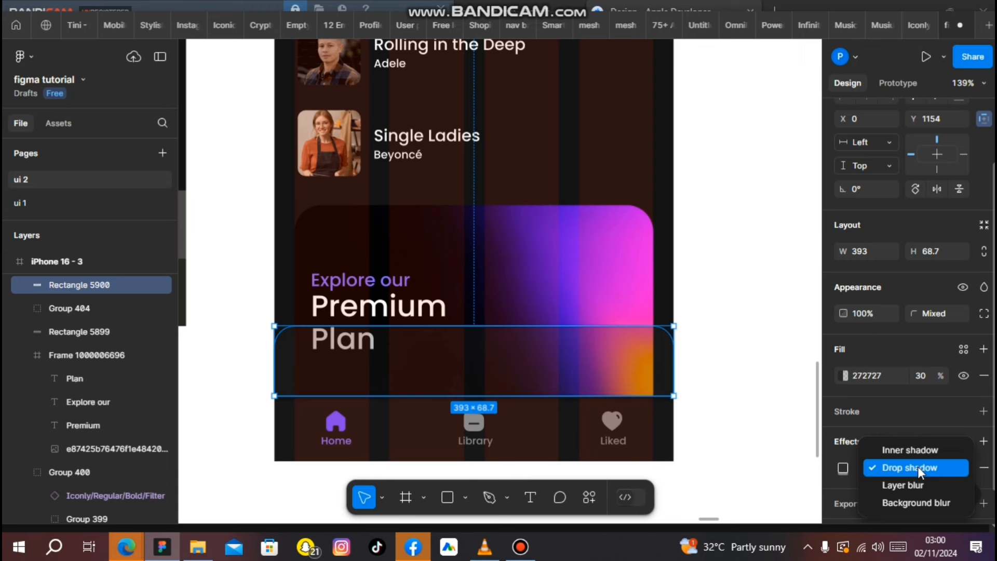
click(912, 503)
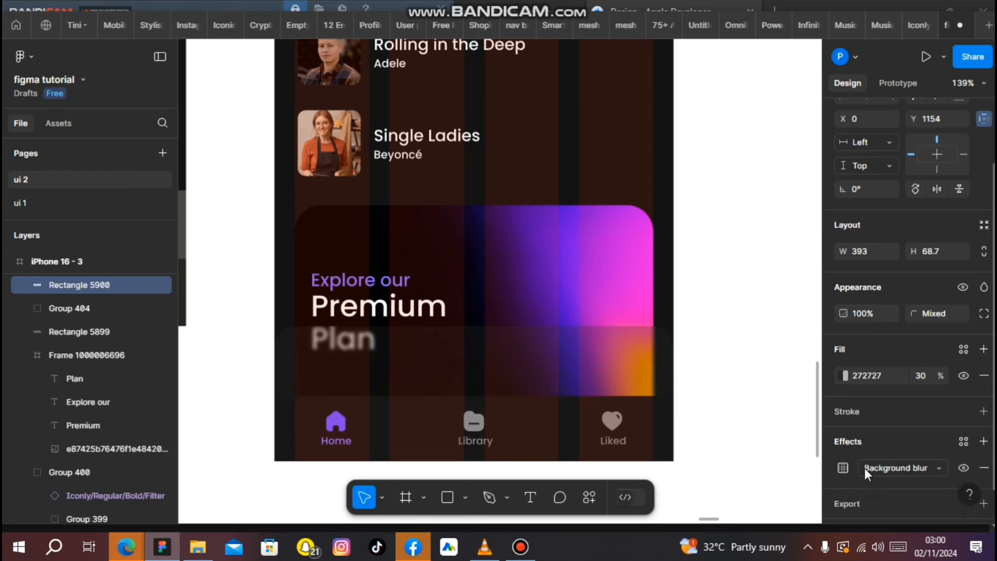
click(837, 464)
drag(721, 493, 731, 492)
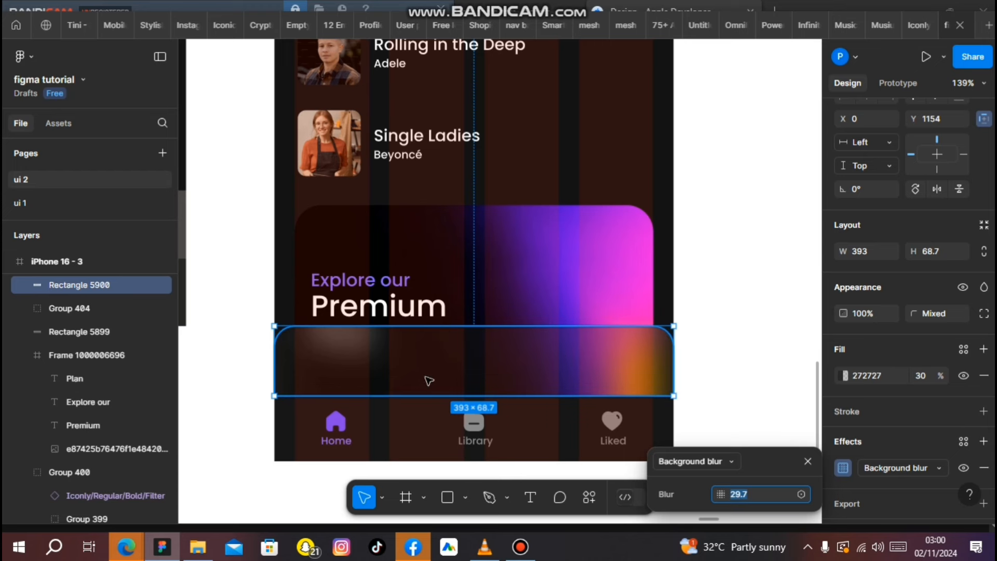
text(G)
click(695, 335)
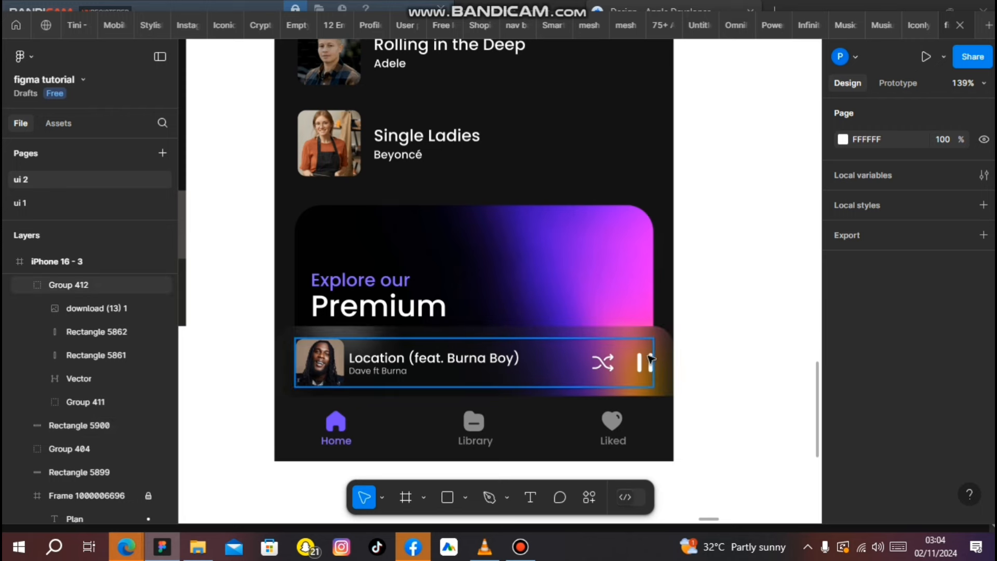
scroll(444, 358, down, 3)
scroll(444, 358, down, 5)
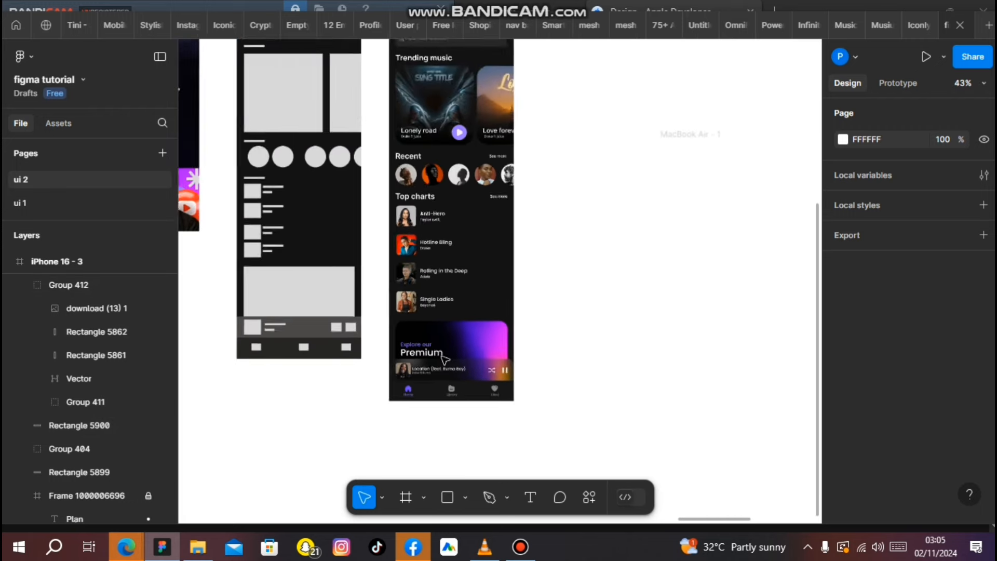
scroll(473, 239, up, 2)
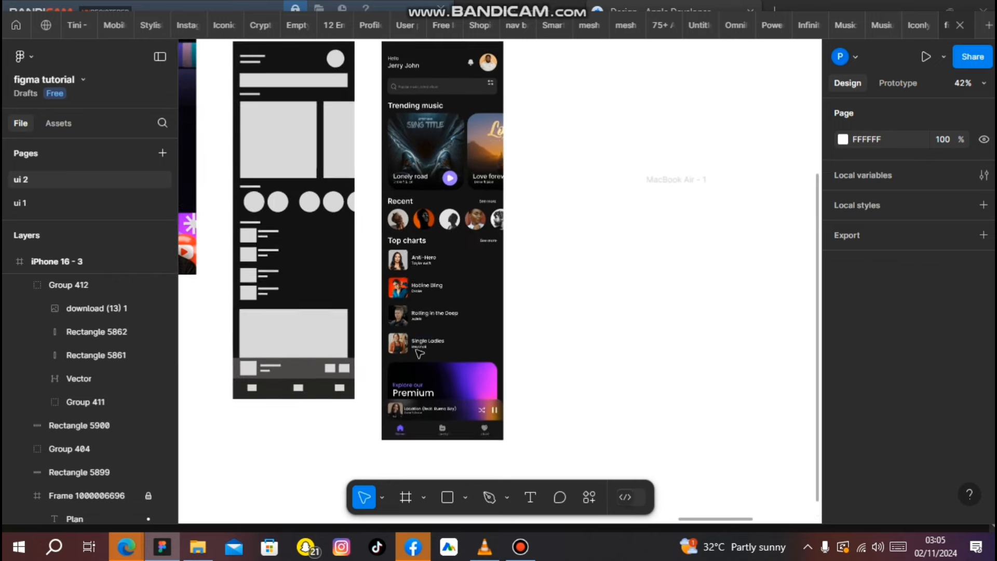
scroll(429, 450, up, 3)
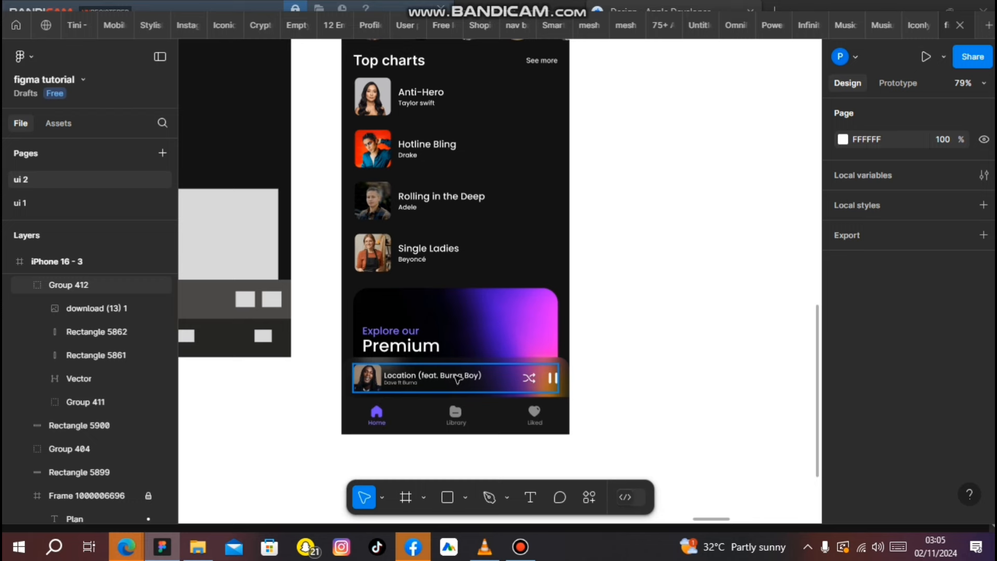
scroll(457, 379, down, 4)
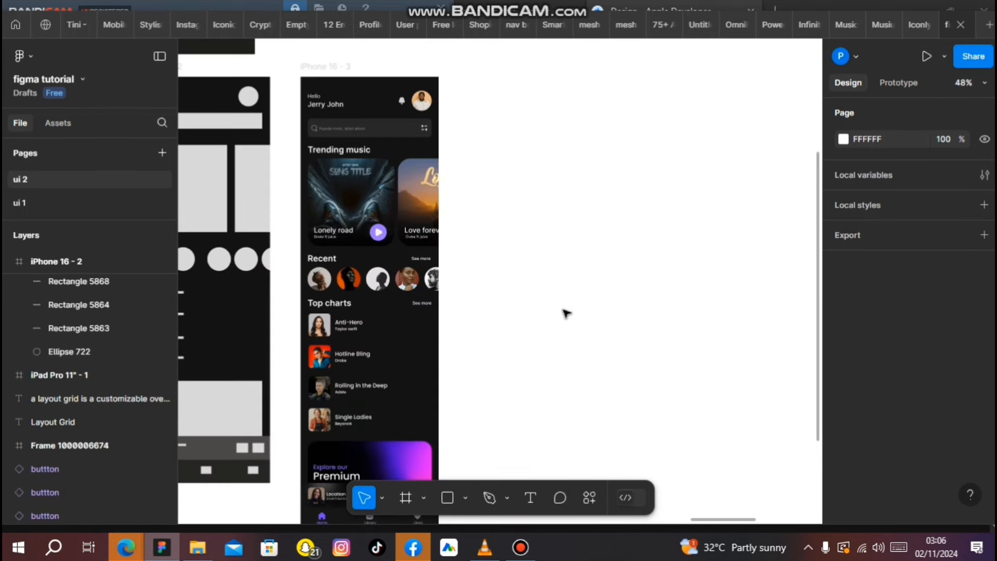
Step: Create an iPhone 16 frame filled with the home screen's 131313 background via the eyedropper
key(f)
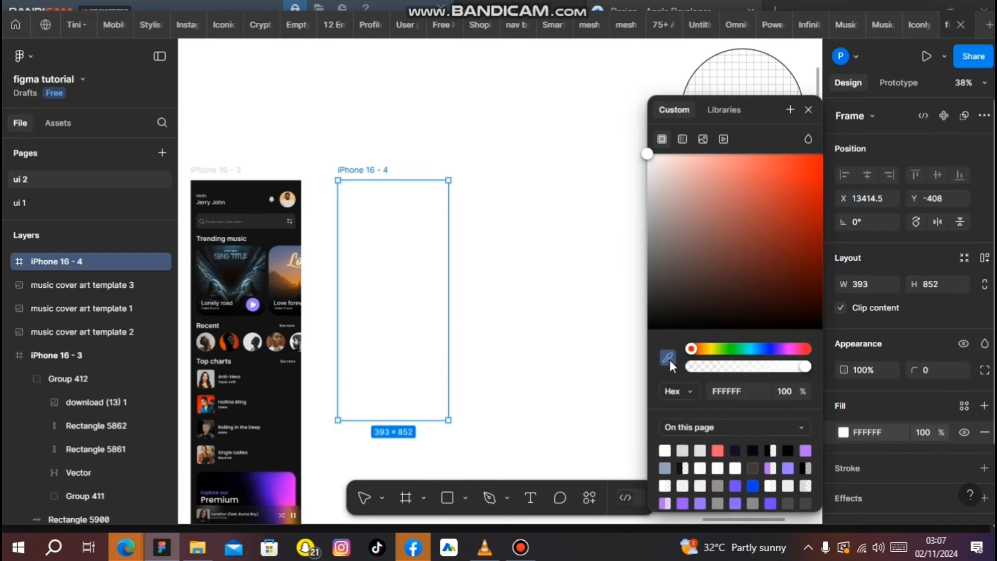
click(668, 358)
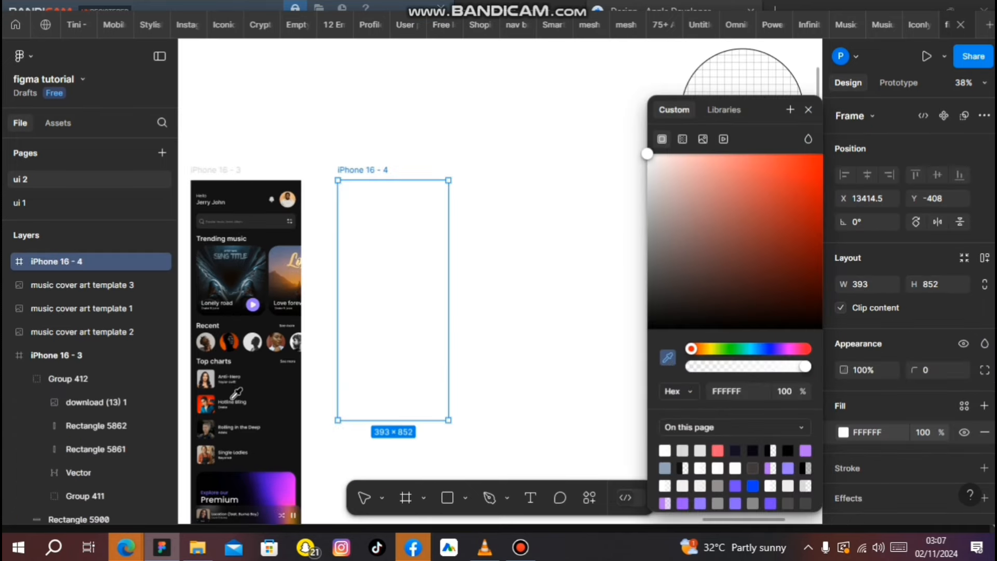
click(263, 385)
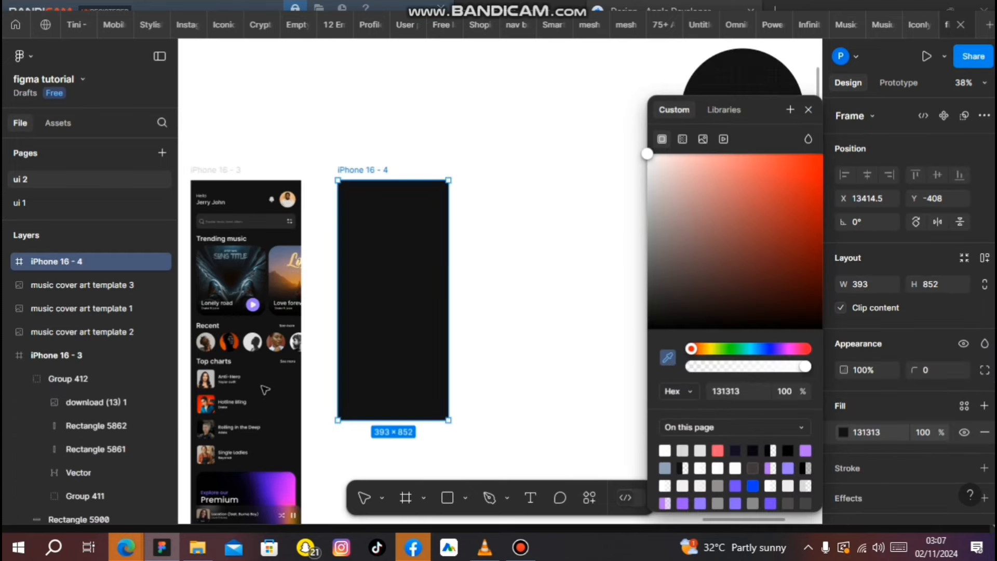
click(526, 310)
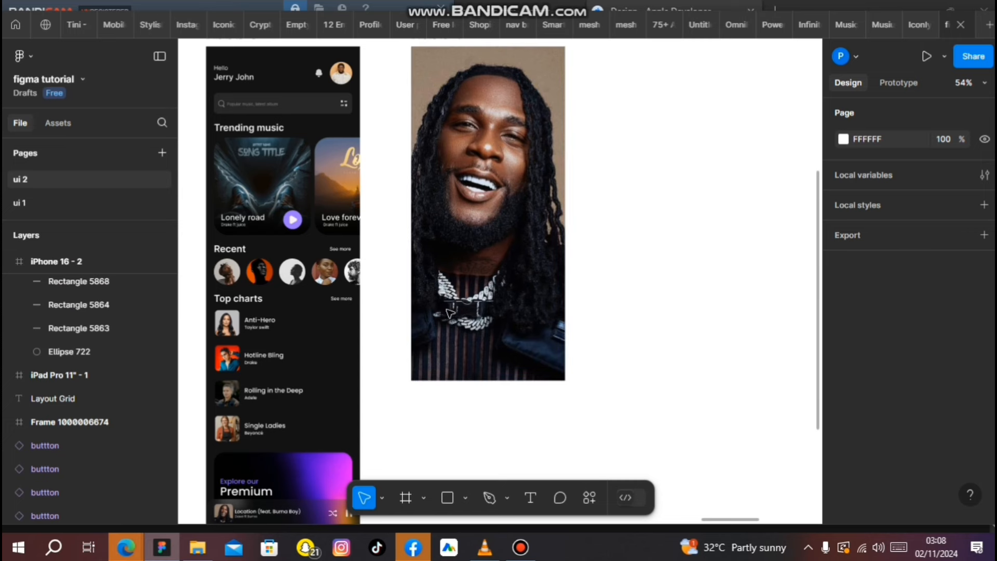
Step: Draw a rectangle over the portrait's lower part with a 131212 linear gradient fill
key(r)
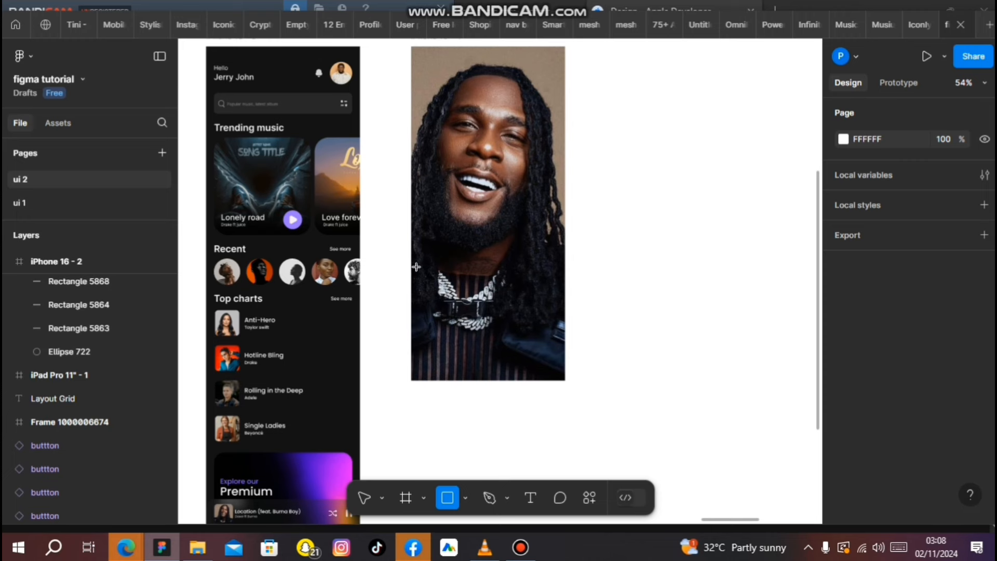
mouse_move(411, 265)
mouse_down()
mouse_move(565, 402)
mouse_move(564, 381)
mouse_up()
click(654, 316)
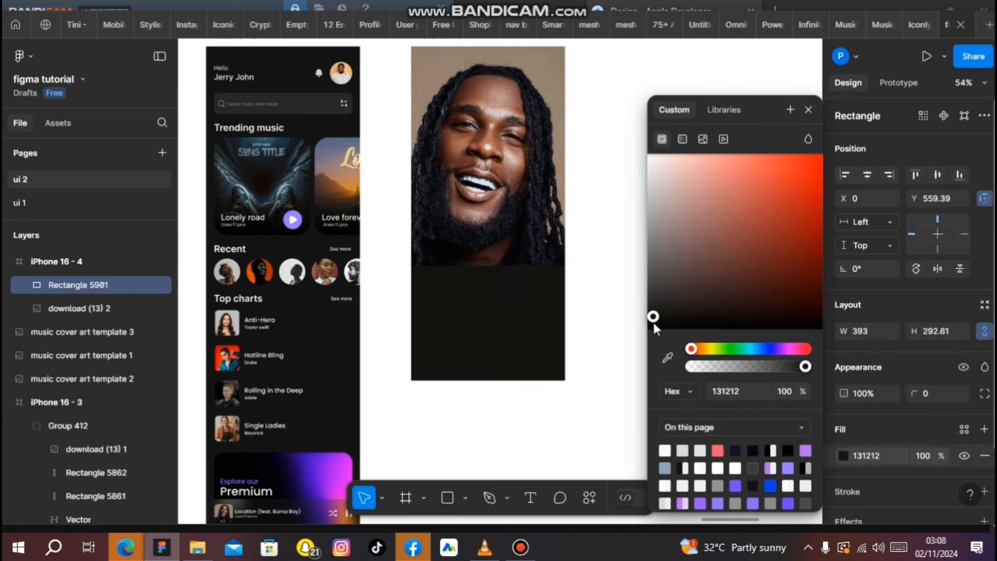
click(680, 138)
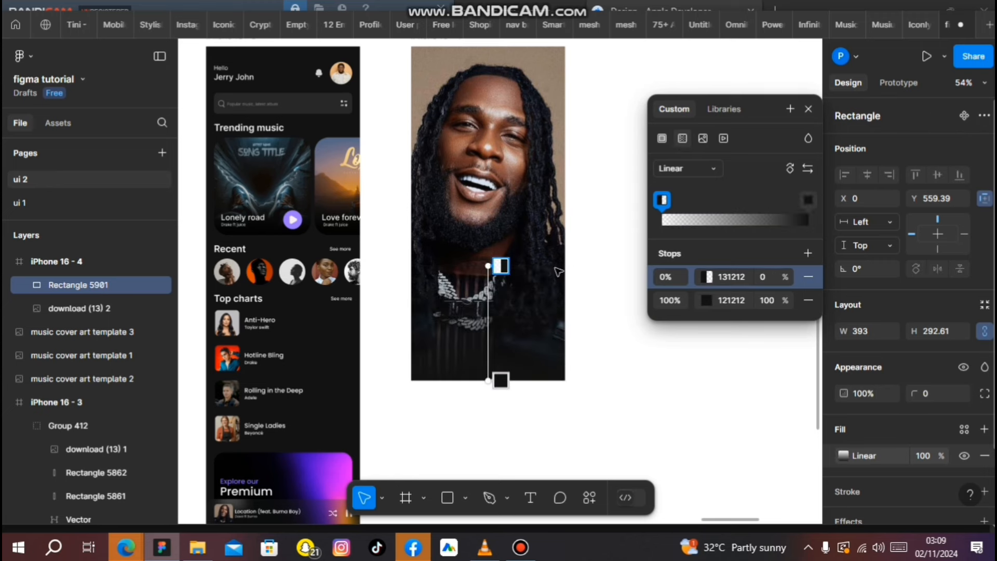
click(807, 108)
Step: Duplicate the gradient overlay and stretch the copy higher up the portrait to deepen the fade
click(542, 312)
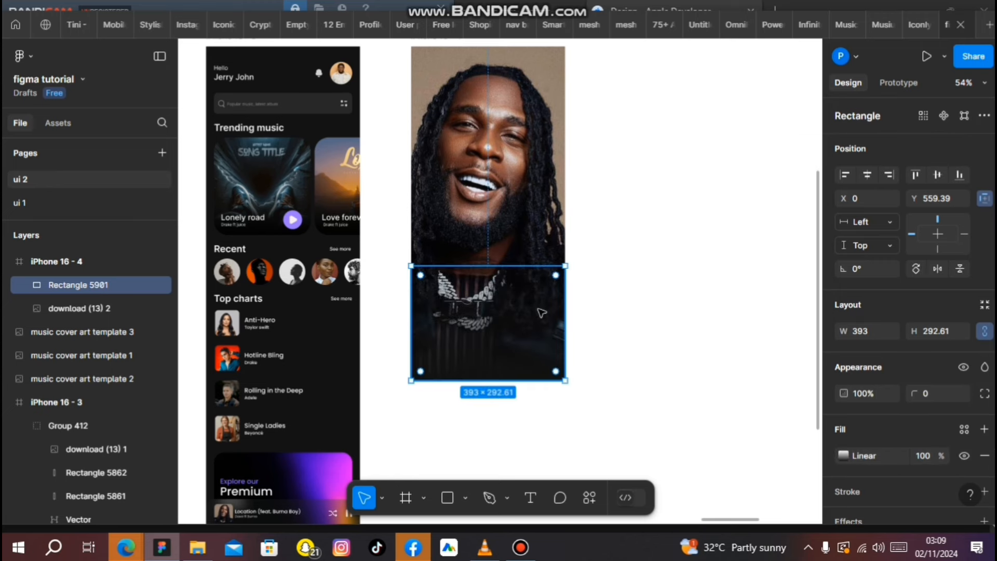
key(ctrl+d)
key(ctrl+d)
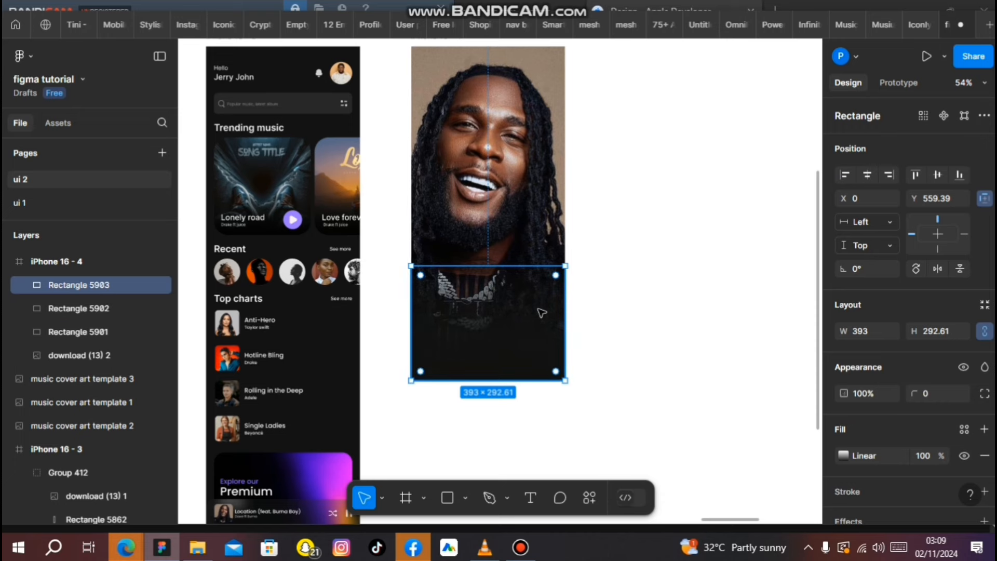
drag(503, 253, 503, 216)
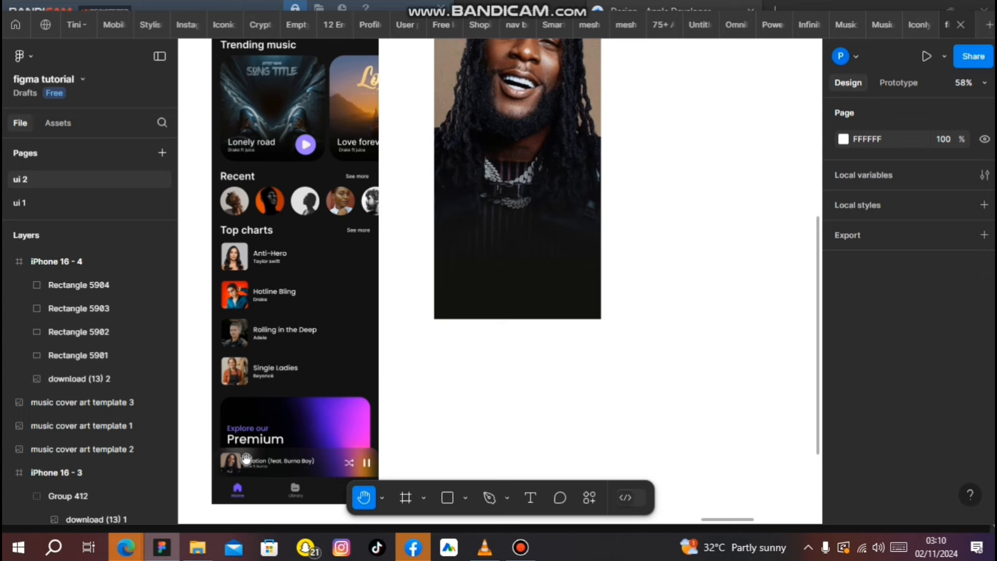
drag(535, 195, 482, 289)
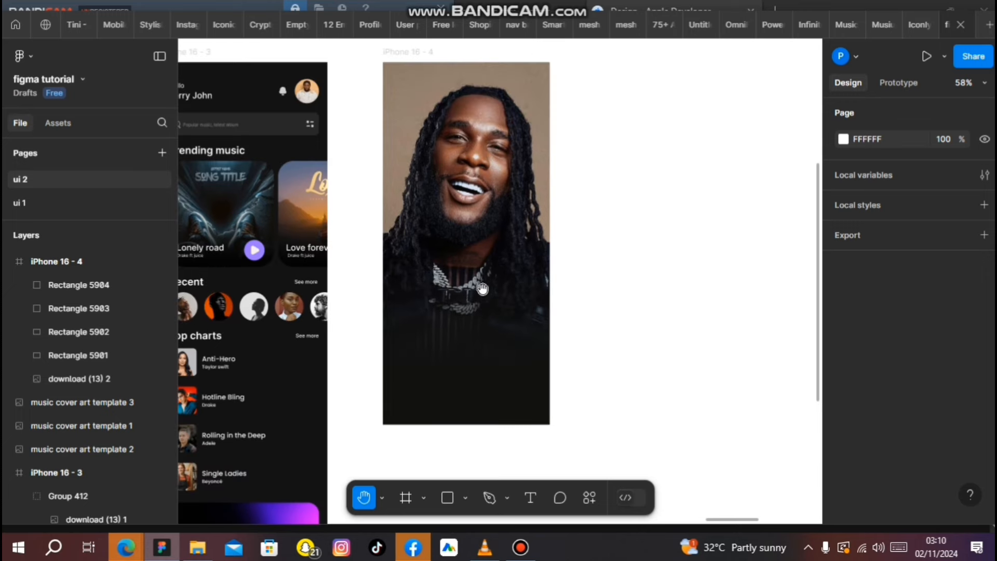
Step: Draw a rounded card, duplicate a shorter copy below it, and set both cards' fill to 20%
key(r)
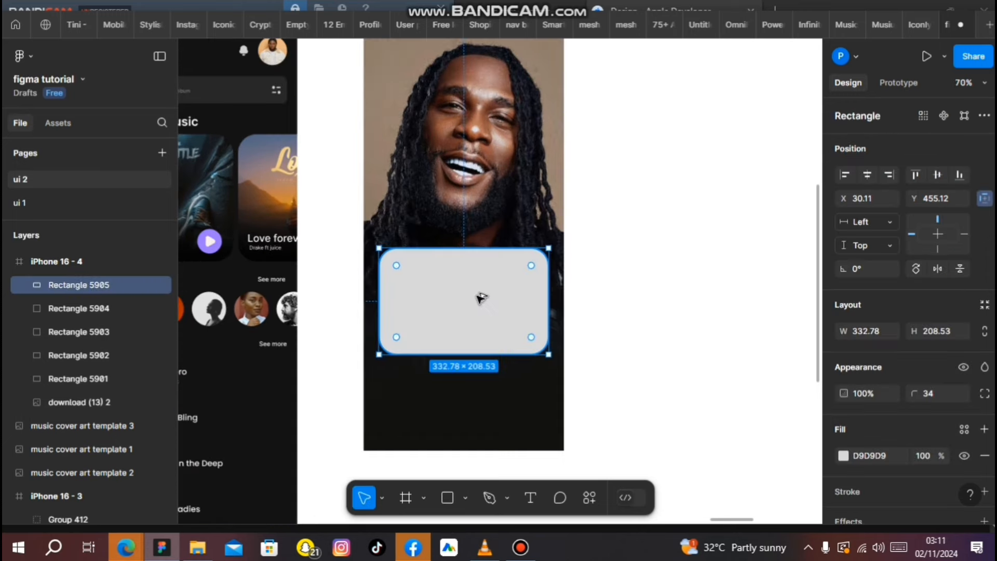
drag(478, 296, 479, 396)
drag(481, 345, 481, 372)
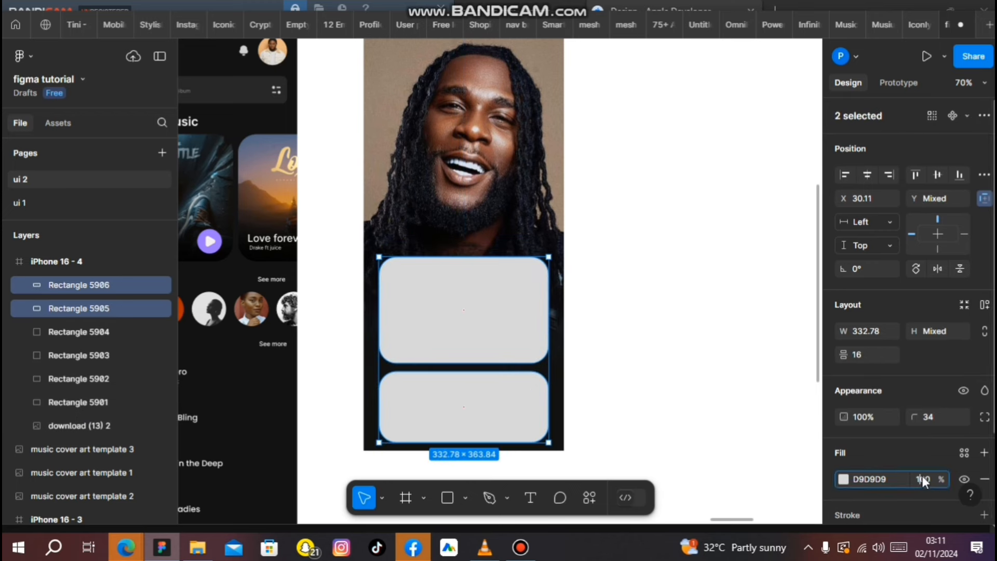
text(20)
key(Return)
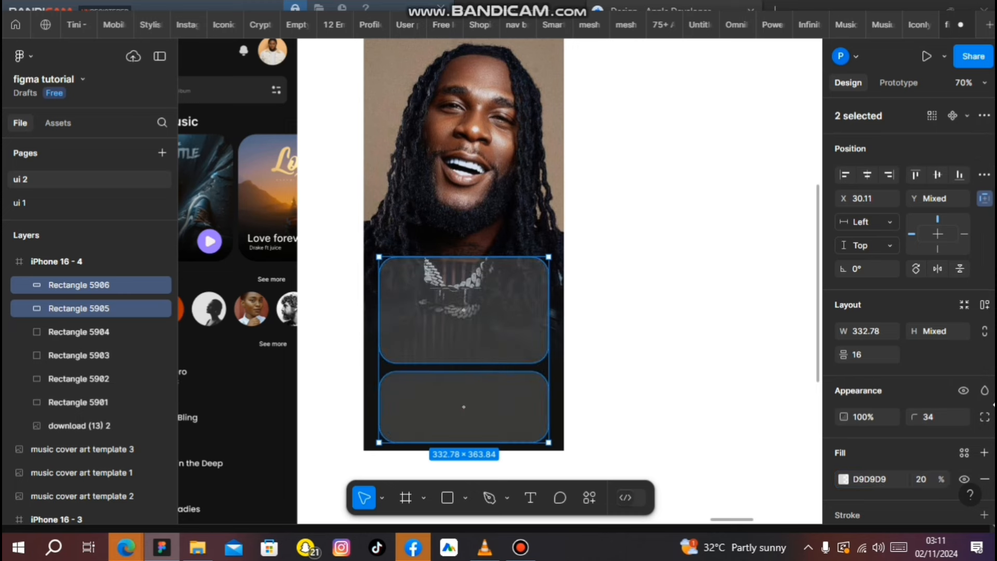
Step: Add a stronger Background blur effect to both cards, then select the top card
scroll(965, 491, down, 2)
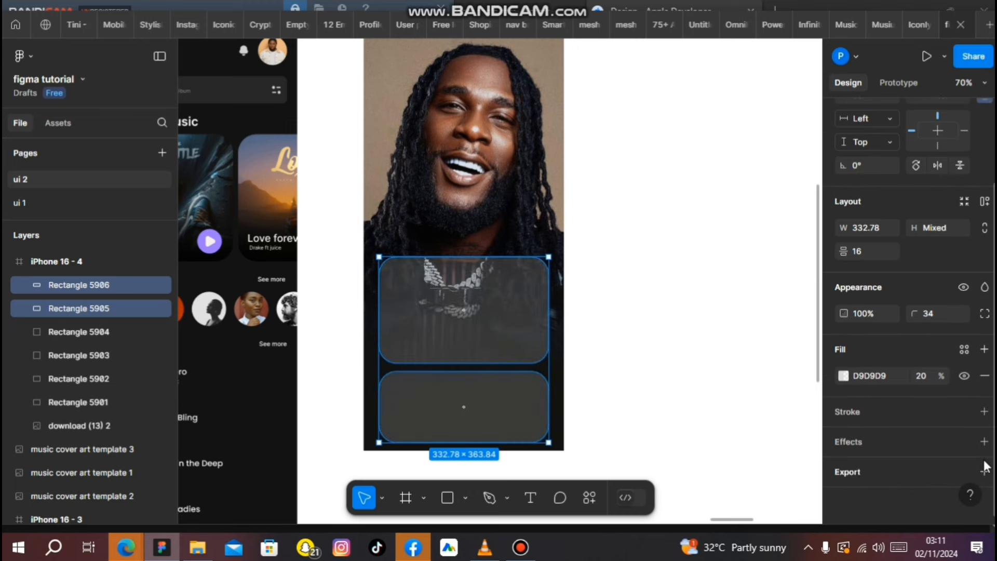
click(983, 442)
click(901, 465)
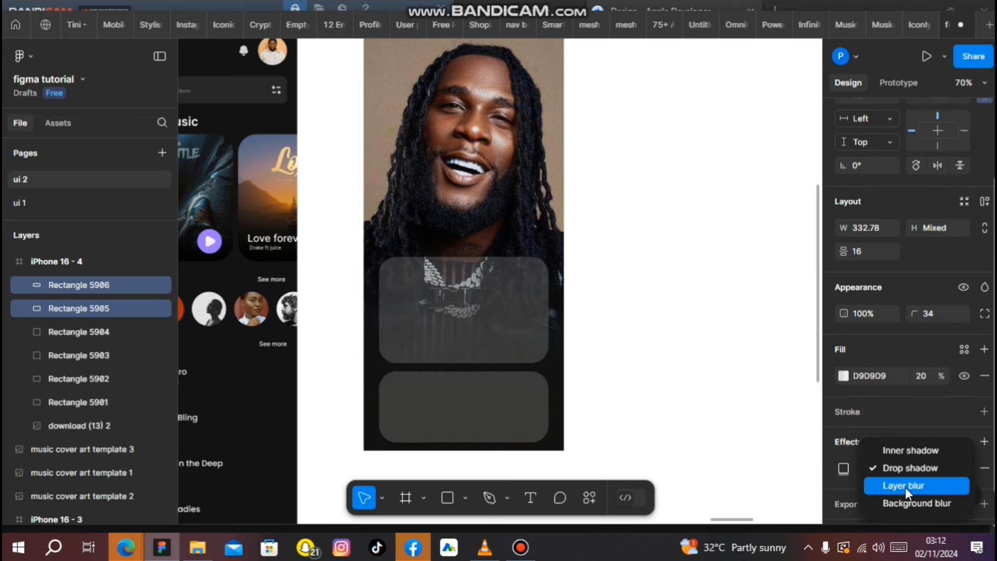
click(905, 500)
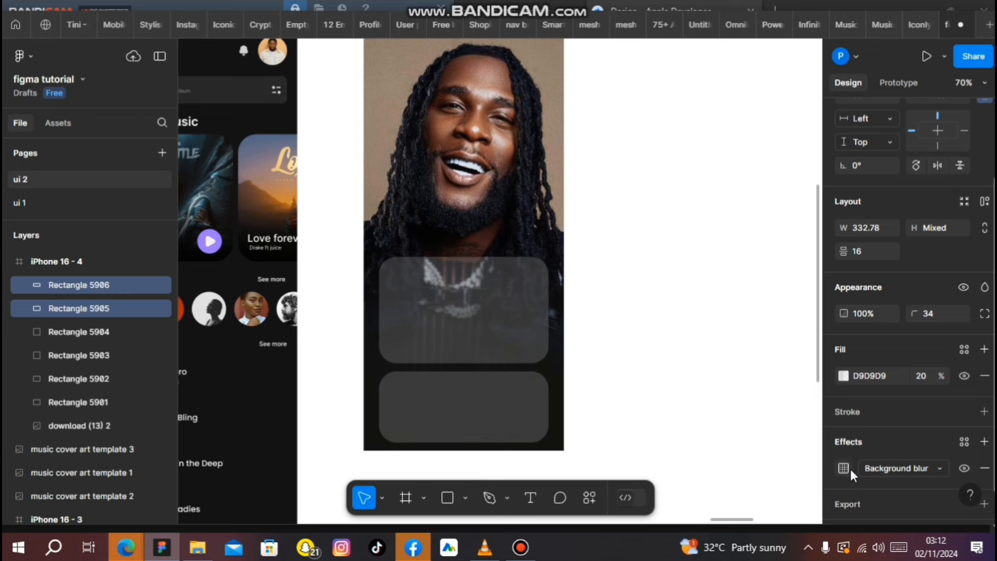
click(845, 468)
drag(720, 487, 906, 471)
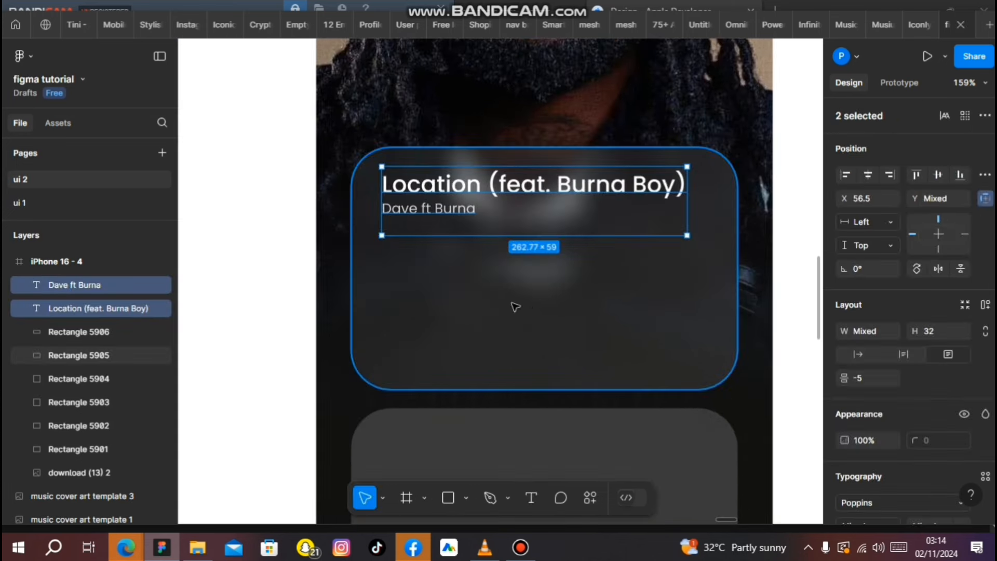
click(555, 322)
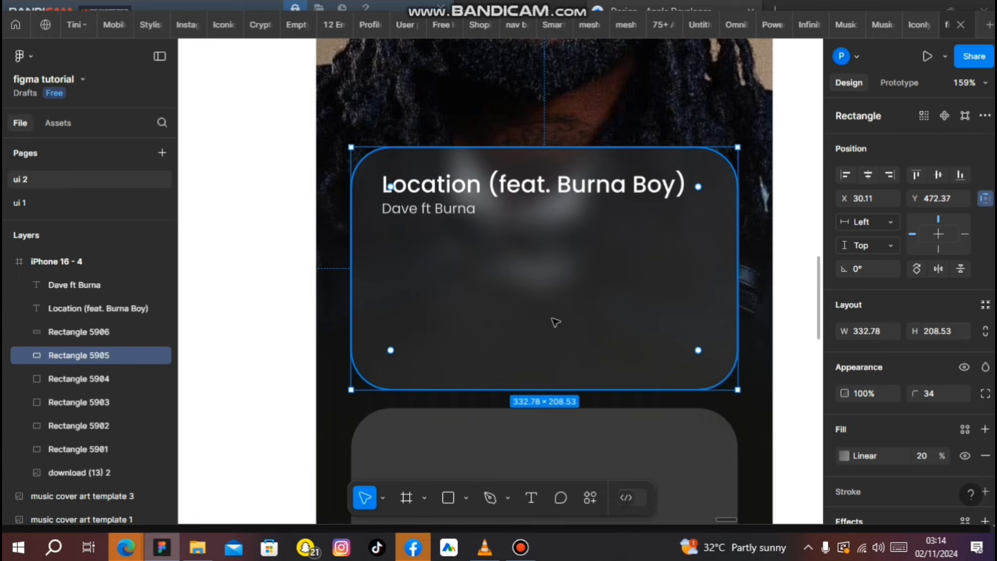
Step: Draw thin bars under the title, duplicating each to the right and varying their heights into a waveform
click(447, 497)
scroll(394, 311, up, 3)
drag(384, 293, 385, 343)
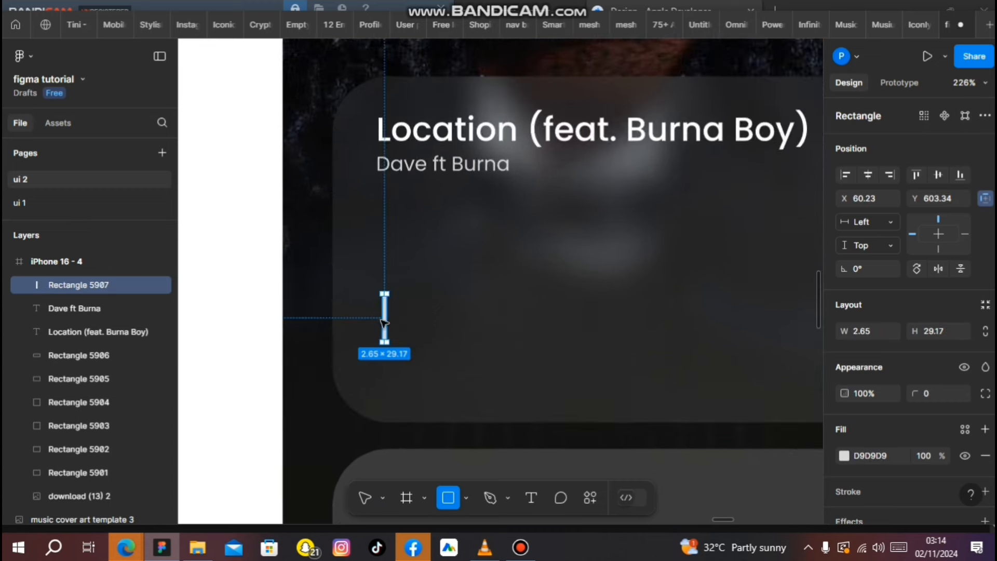
scroll(380, 320, up, 2)
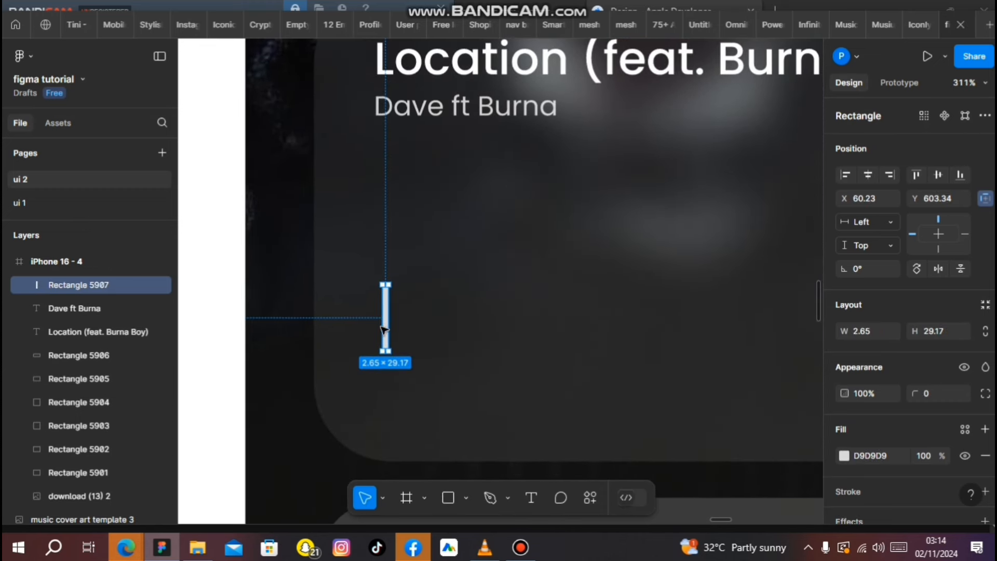
drag(385, 329, 396, 329)
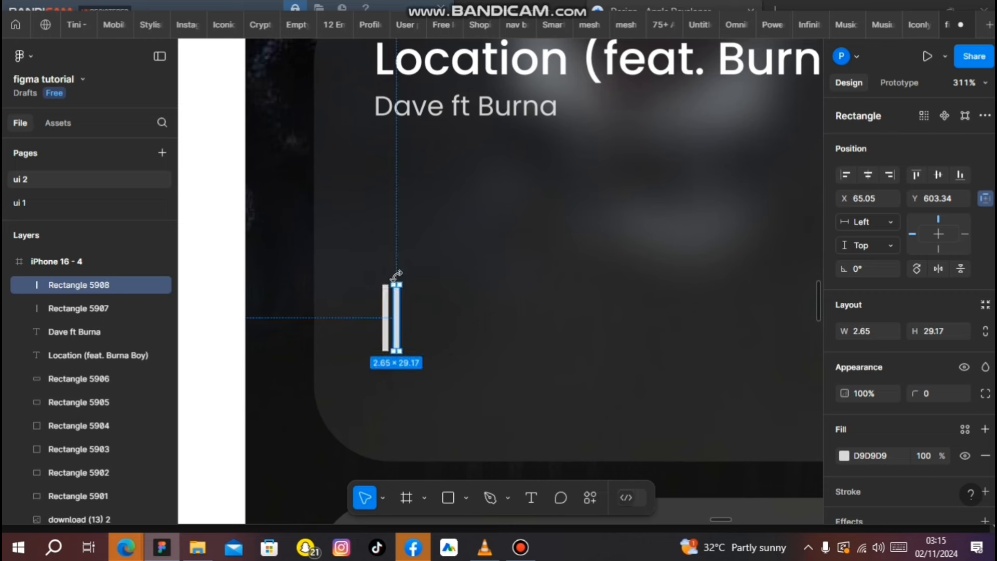
mouse_move(396, 352)
mouse_down()
mouse_move(395, 365)
mouse_move(409, 336)
mouse_up()
click(386, 336)
drag(411, 301, 412, 344)
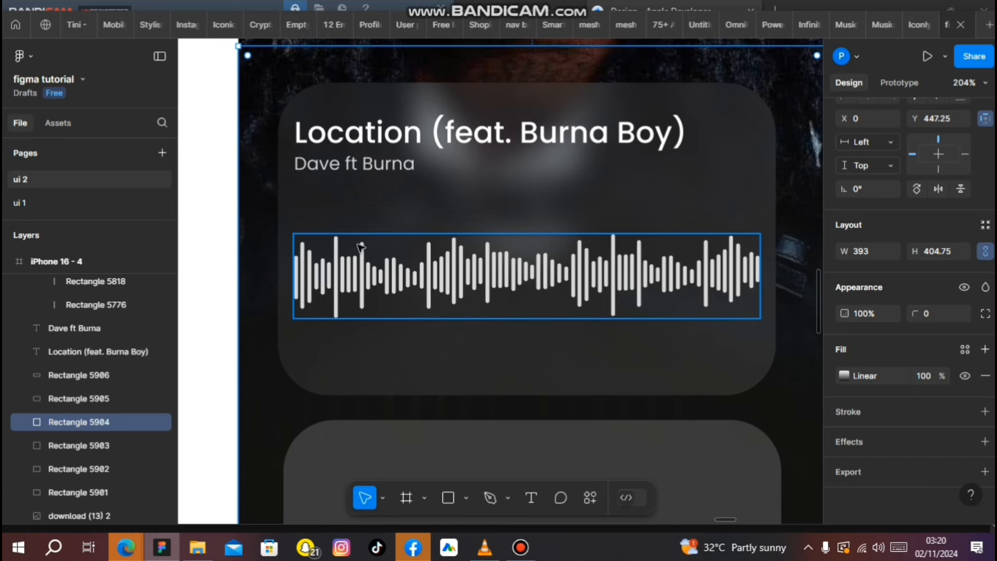
double_click(509, 272)
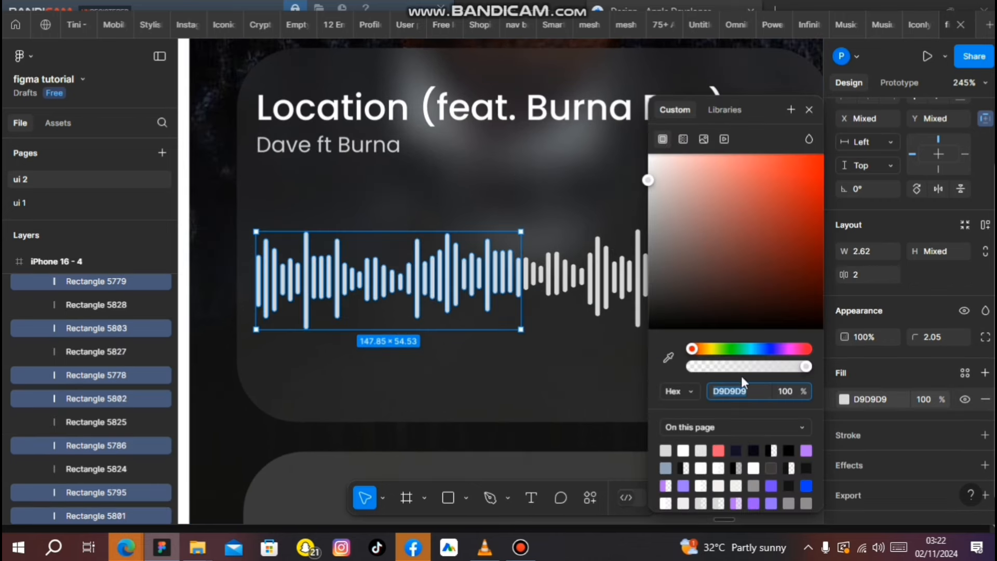
Step: Fill the selected left waveform bars with purple 9365FF, then lighten them to lavender B89AFF
click(771, 488)
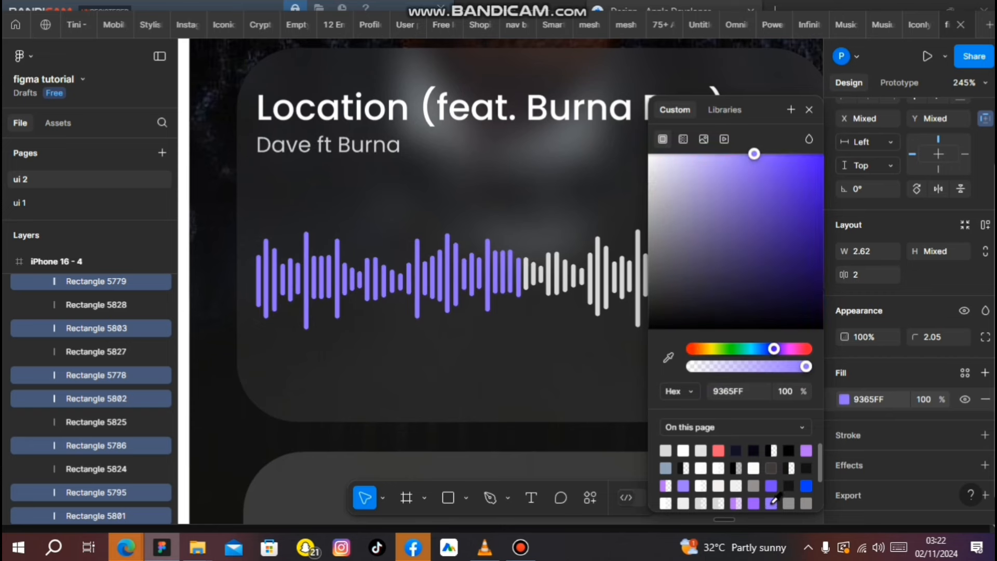
drag(734, 153, 687, 158)
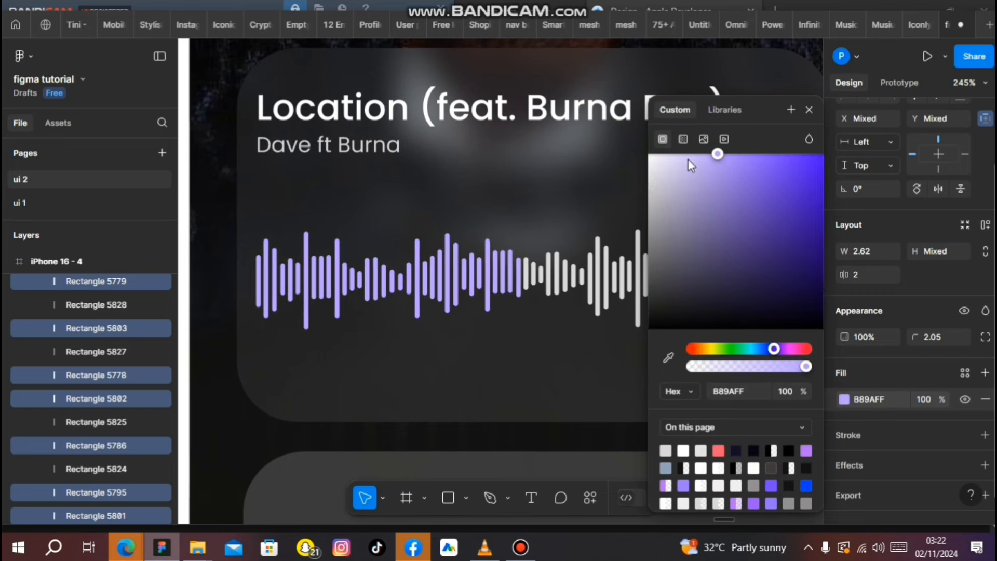
click(522, 300)
scroll(524, 303, down, 3)
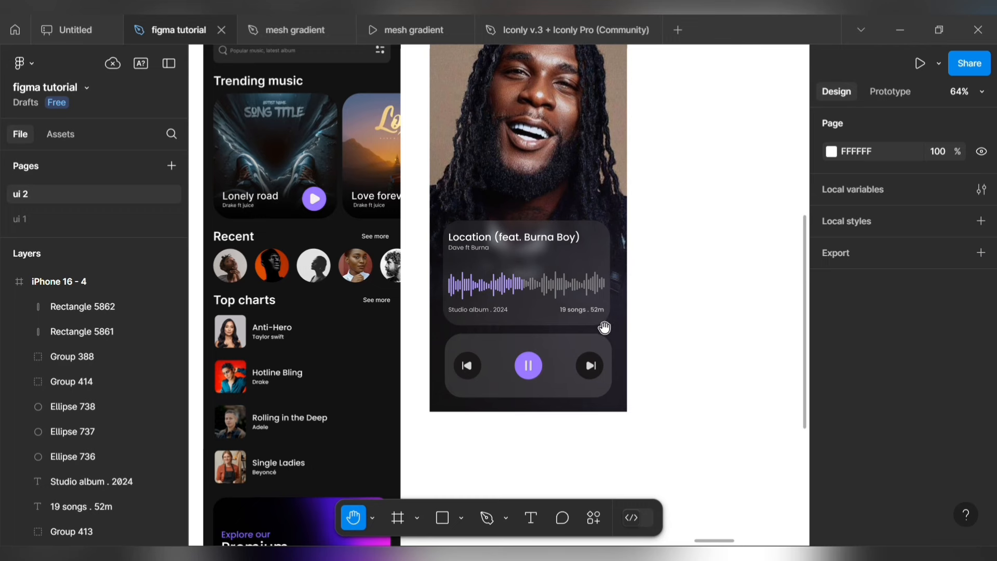
scroll(600, 327, down, 2)
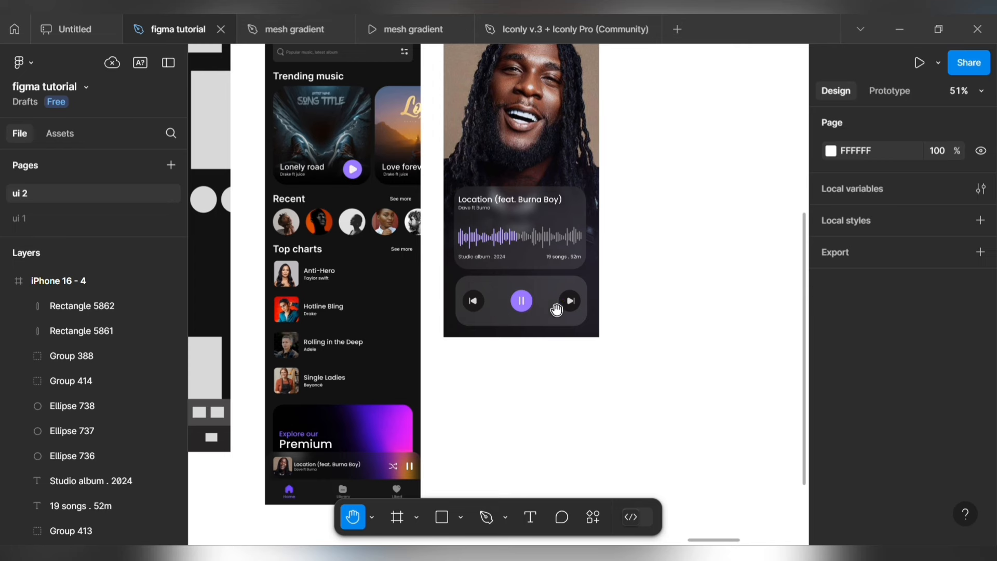
scroll(514, 311, up, 3)
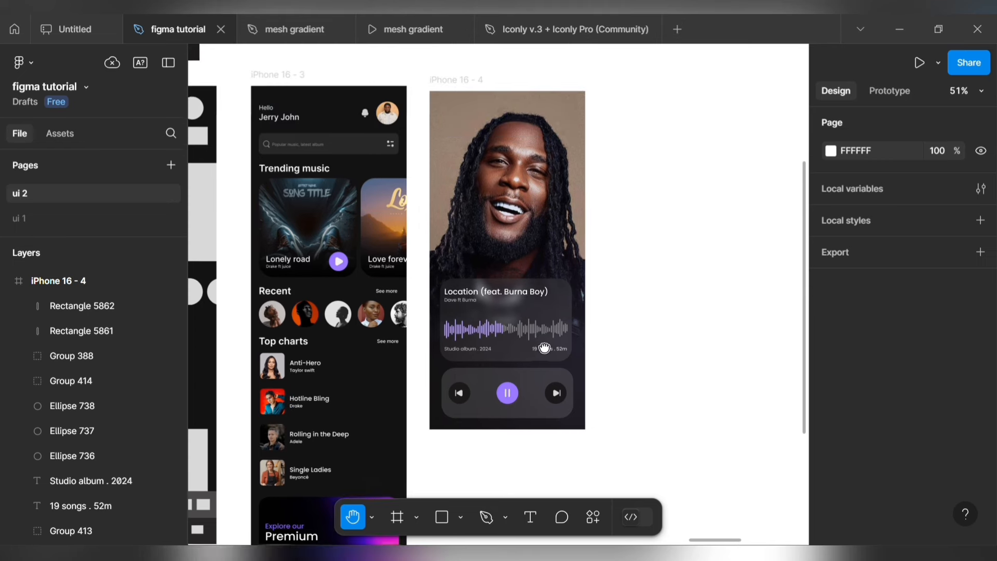
scroll(506, 307, down, 5)
scroll(490, 295, left, 2)
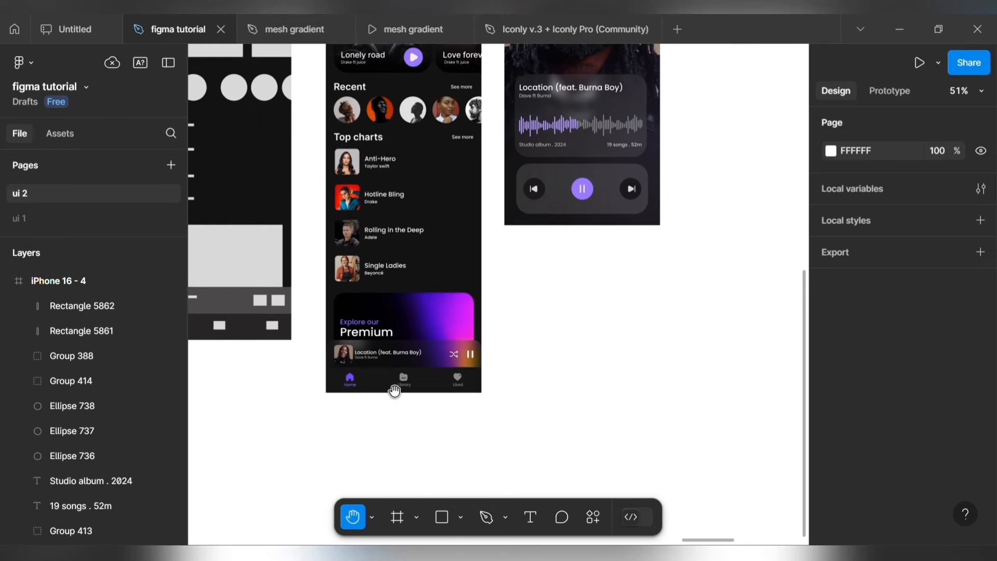
scroll(396, 389, up, 5)
scroll(533, 294, down, 8)
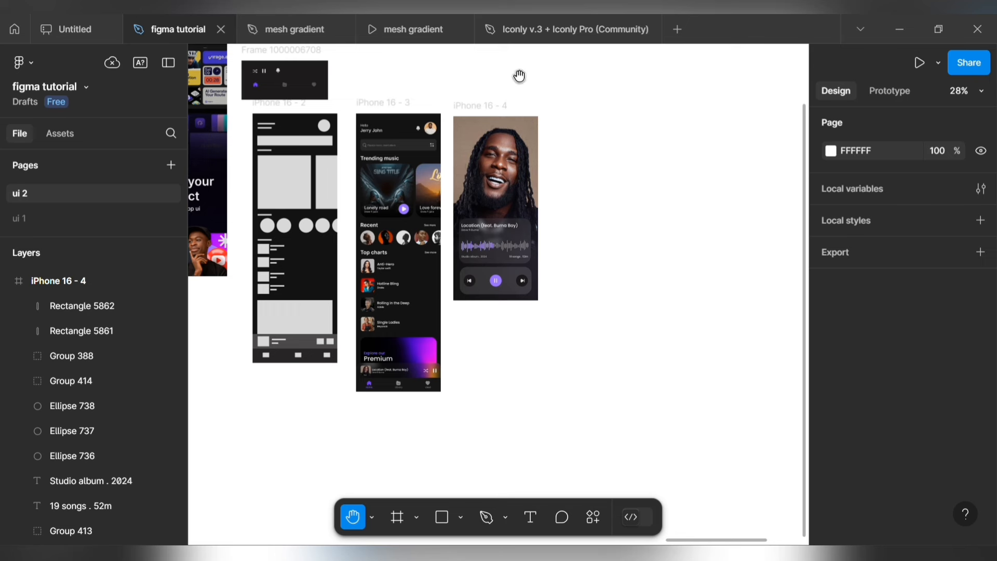
scroll(275, 257, left, 3)
scroll(275, 257, down, 1)
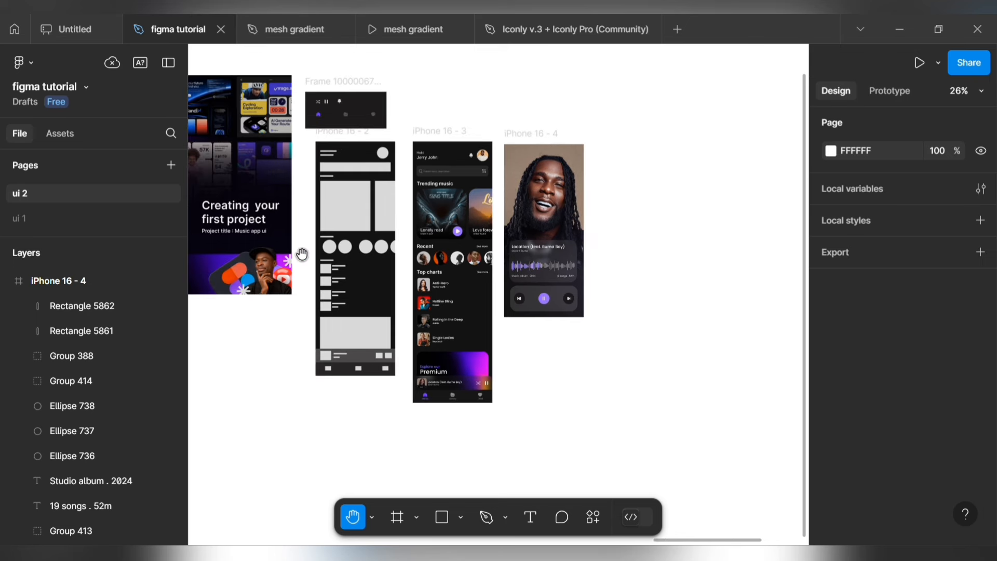
scroll(275, 257, left, 5)
scroll(275, 257, down, 1)
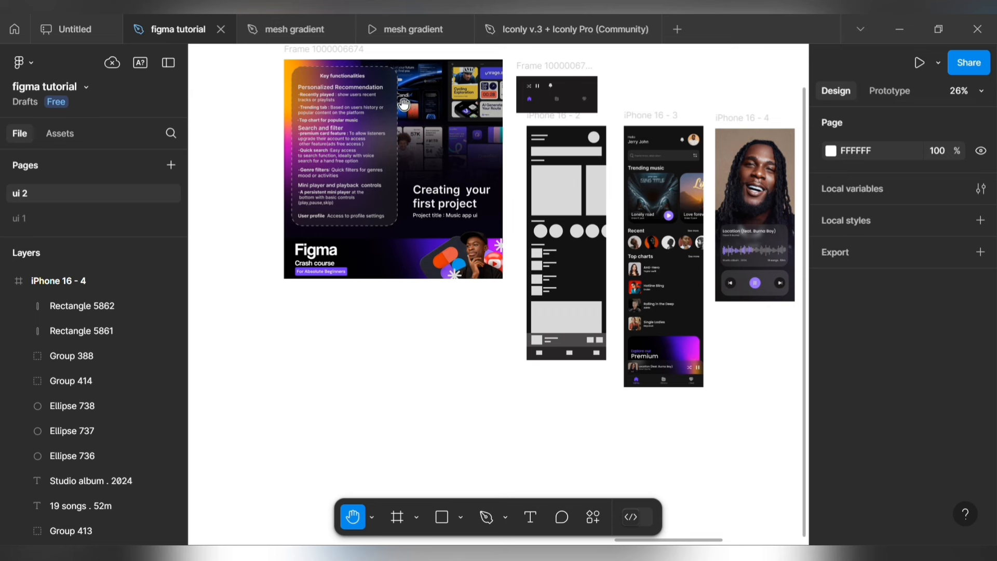
drag(583, 218, 462, 158)
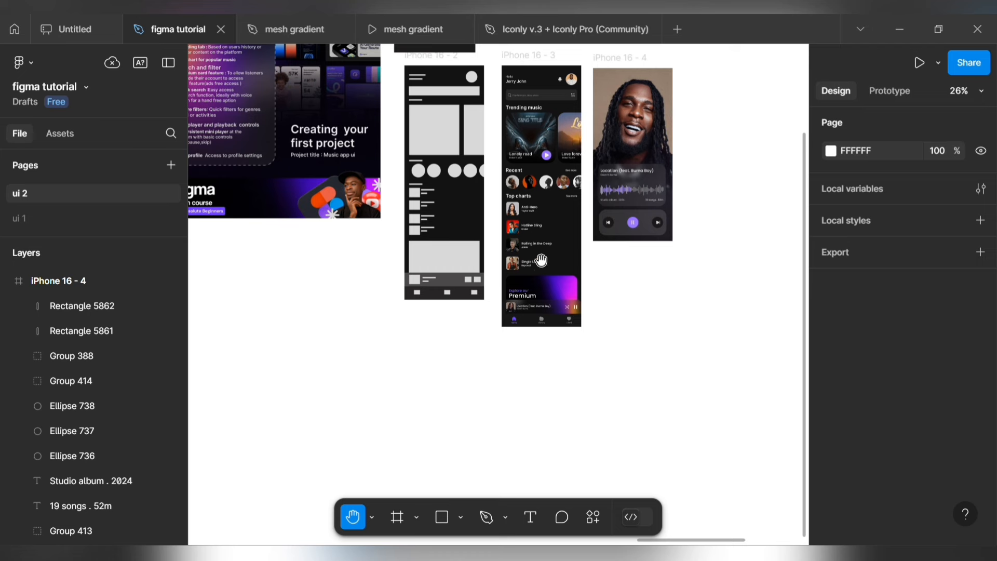
click(382, 22)
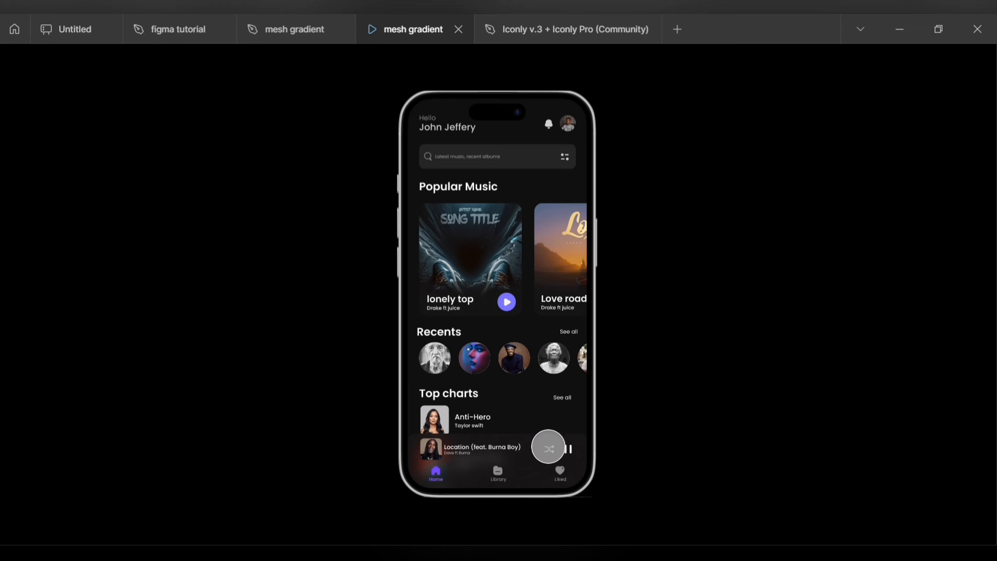
drag(554, 456, 516, 240)
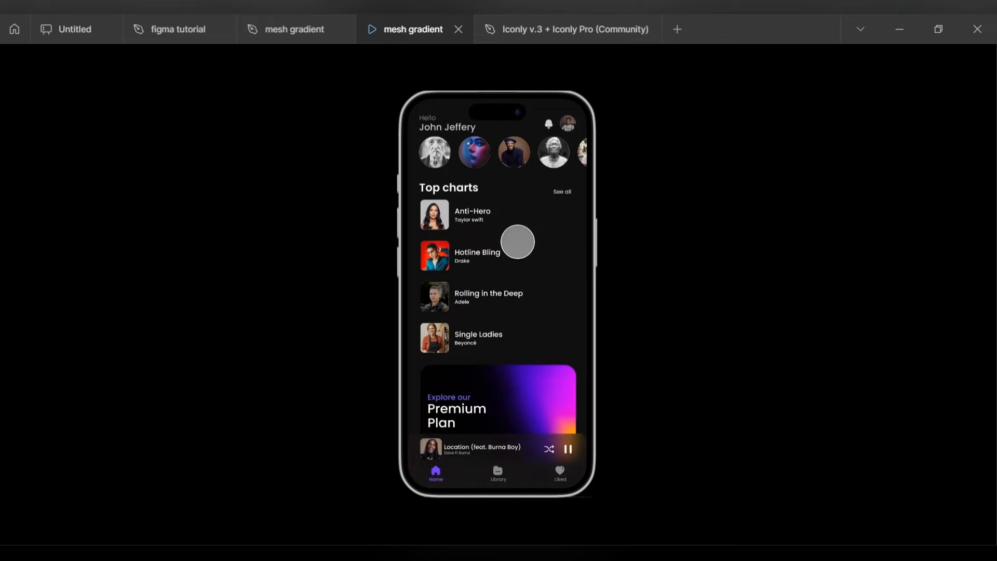
drag(521, 290, 498, 503)
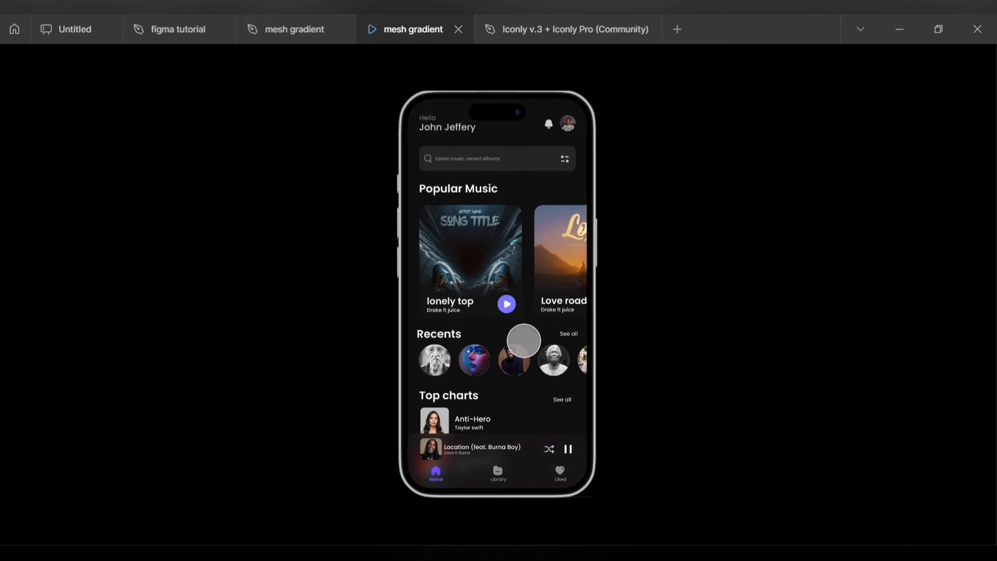
drag(583, 291, 467, 503)
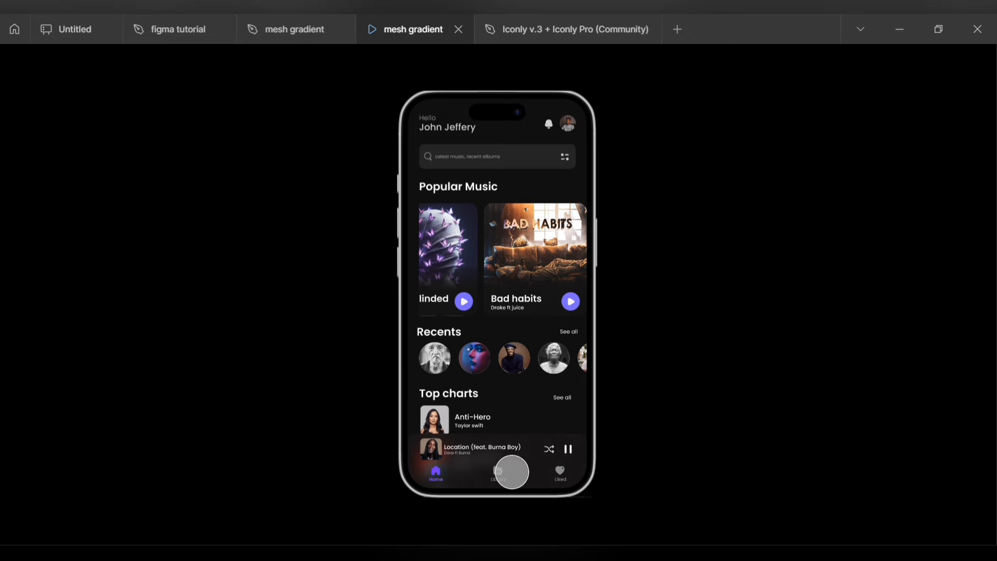
click(511, 470)
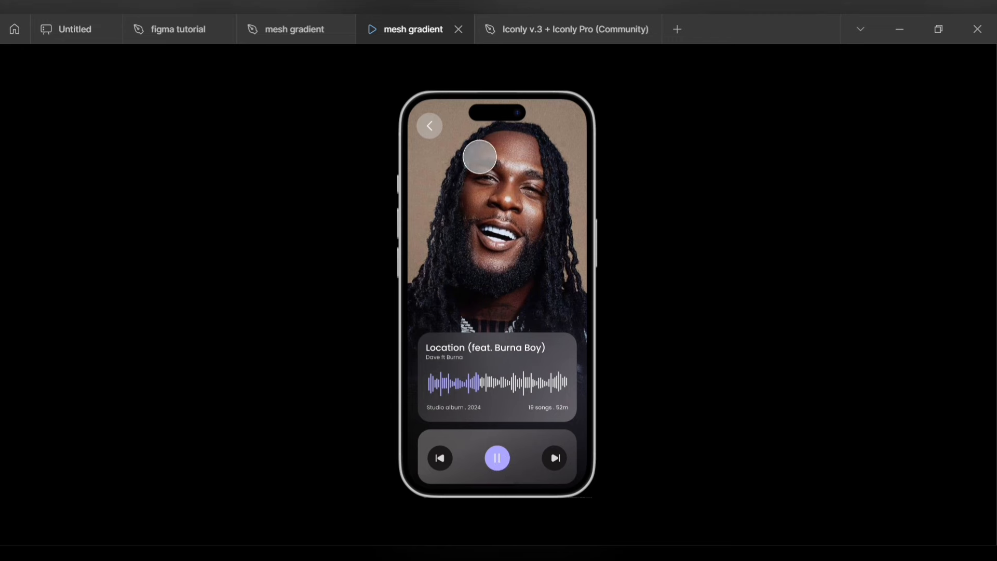
click(442, 145)
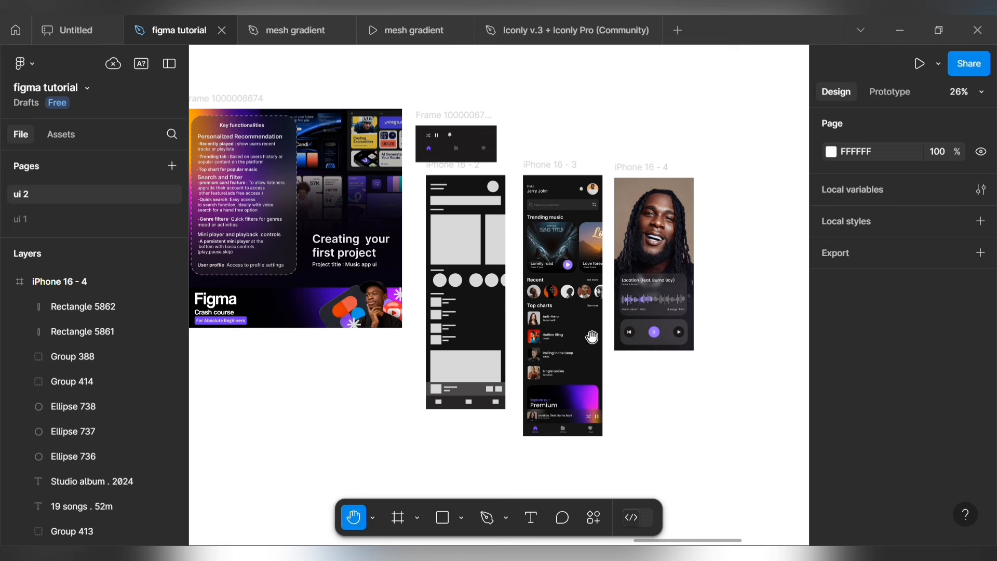
Step: In the Prototype panel, add iPhone 16 - 2 as a flow starting point and play Flow 1
click(888, 93)
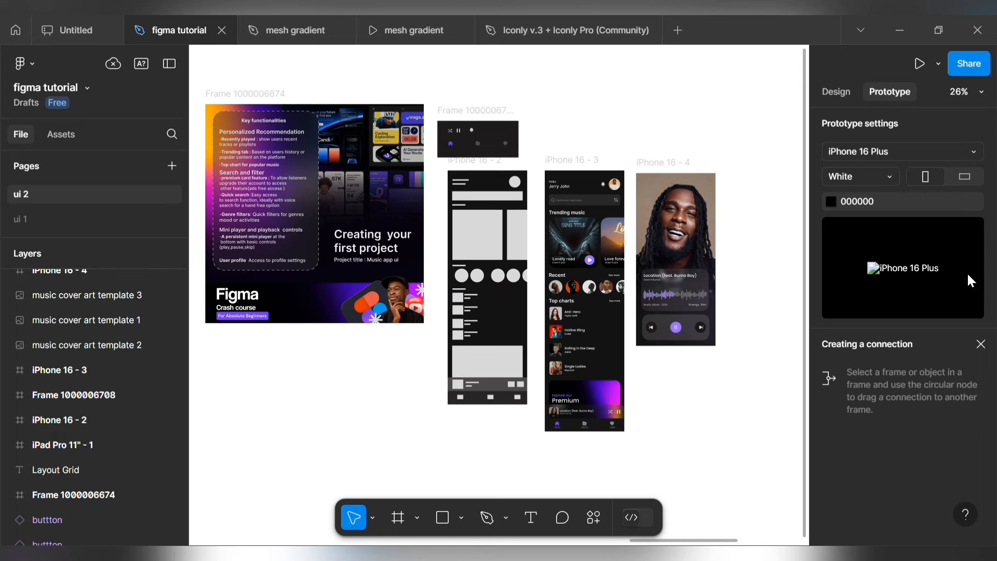
click(59, 419)
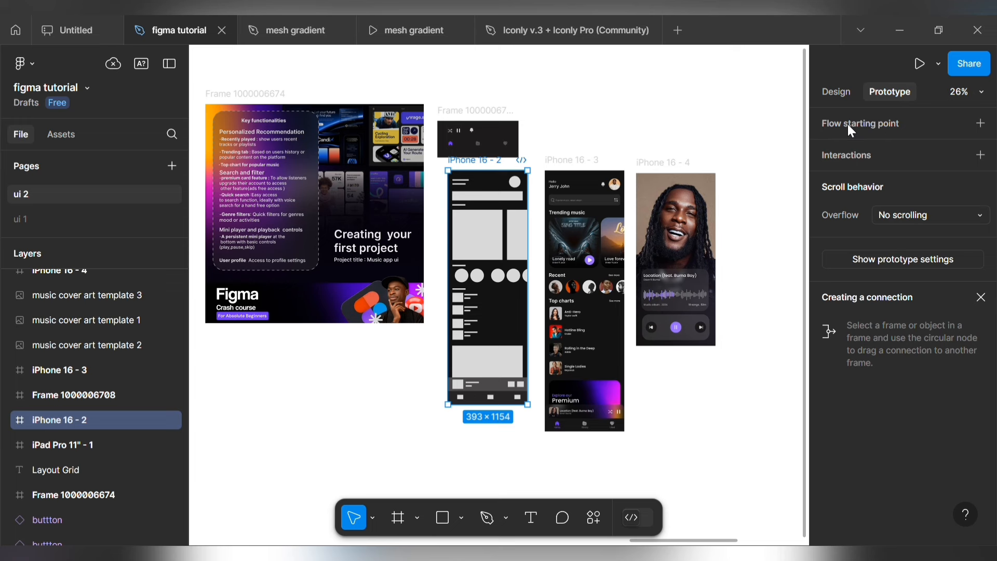
click(865, 125)
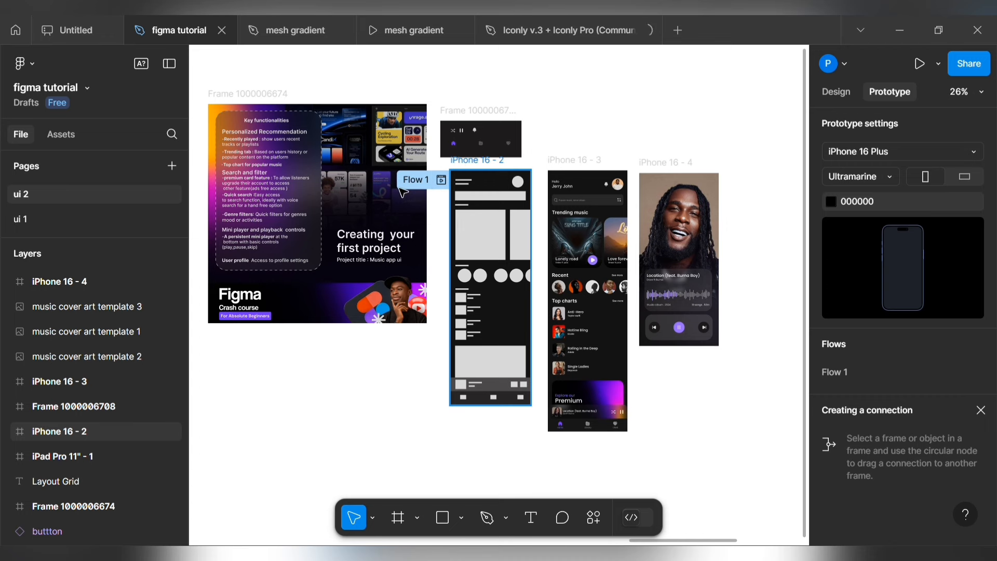
click(442, 180)
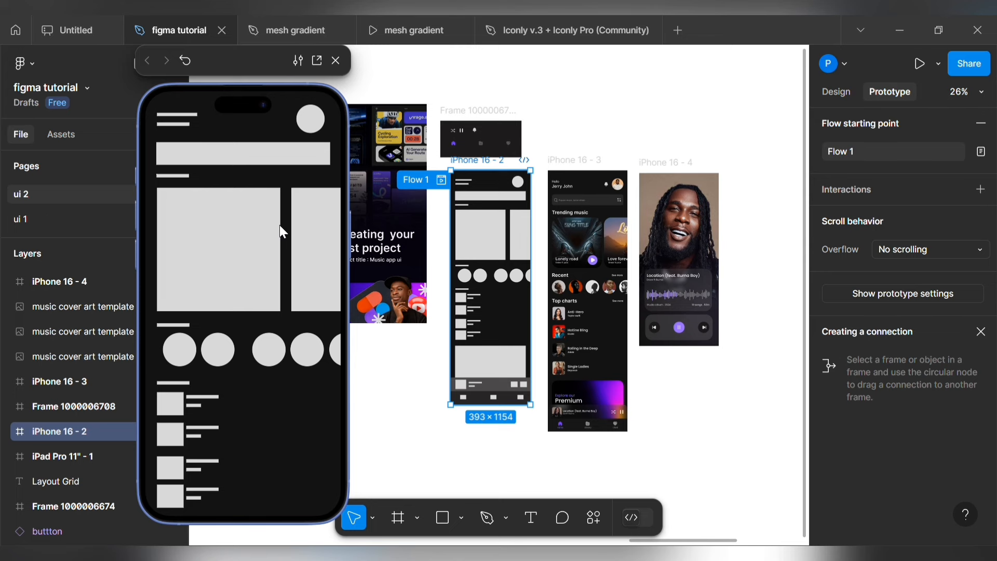
Step: Change the preview device colour to Pink and check Flow 1 in the preview again
click(608, 152)
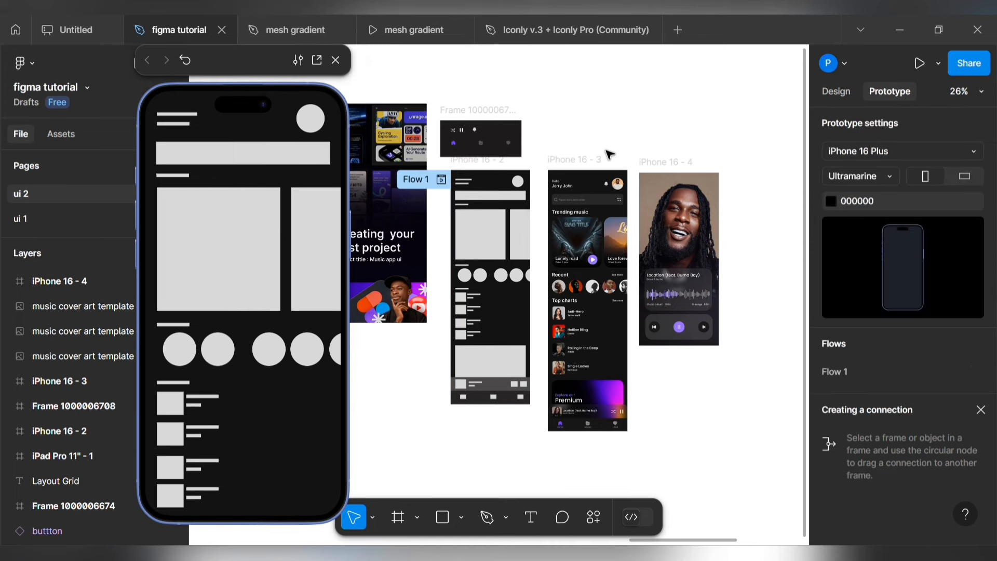
click(876, 177)
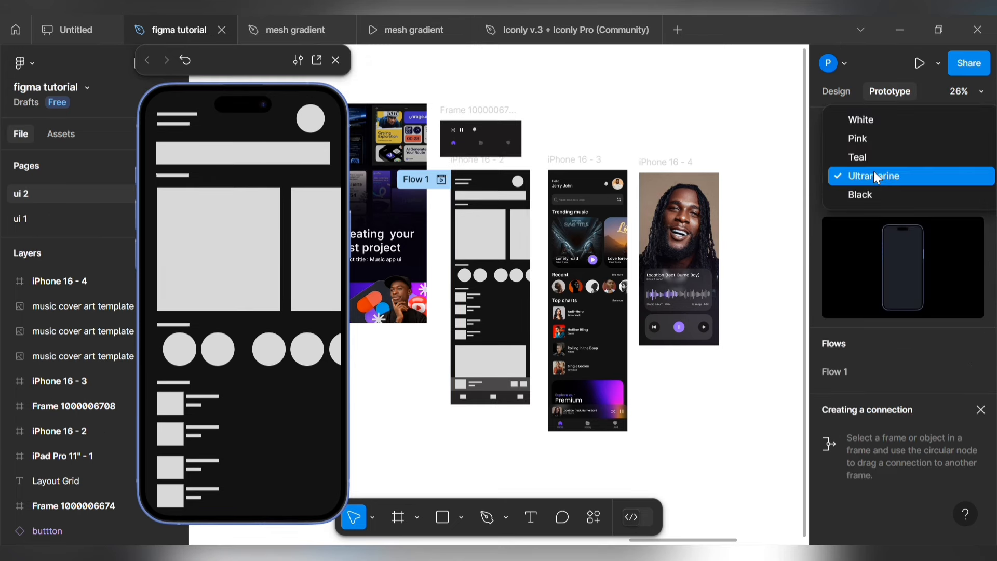
click(854, 144)
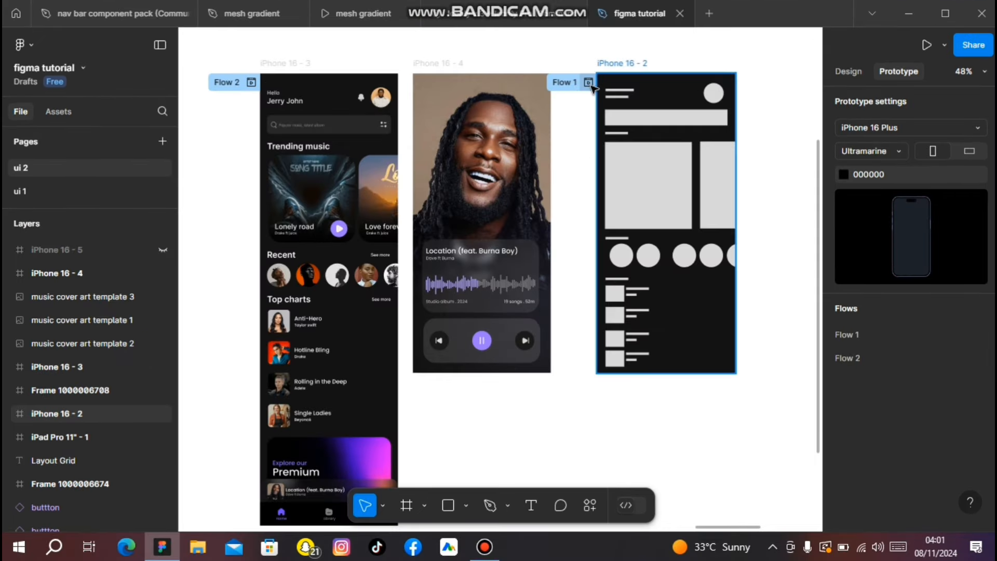
click(589, 84)
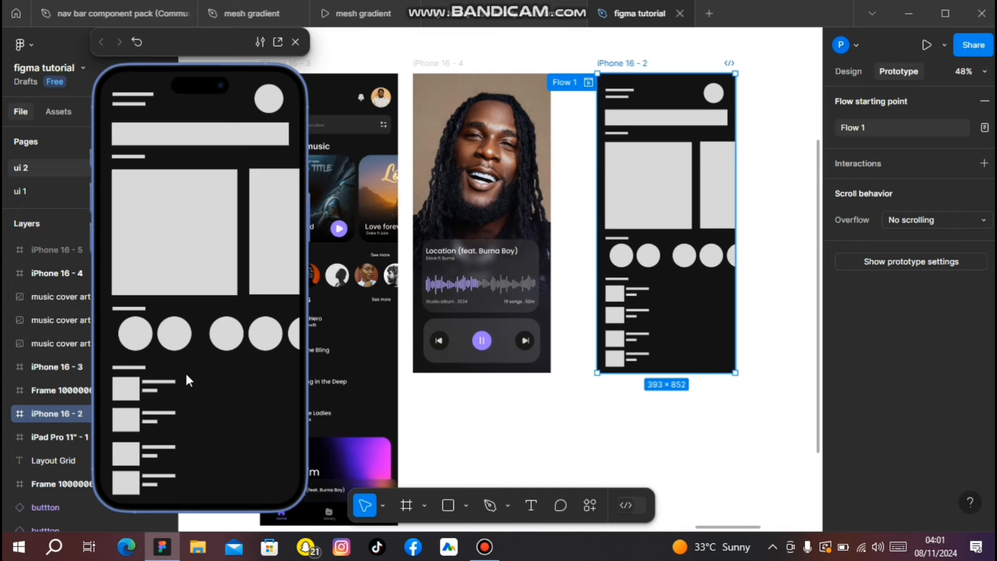
click(295, 42)
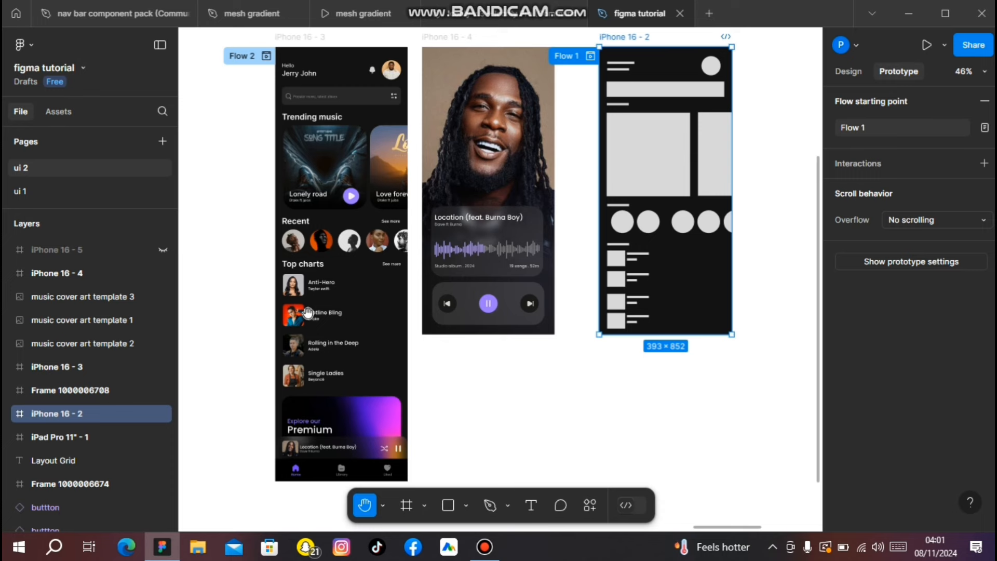
Step: Preview Flow 2 from the iPhone 16 - 3 home screen and scroll through it
click(267, 57)
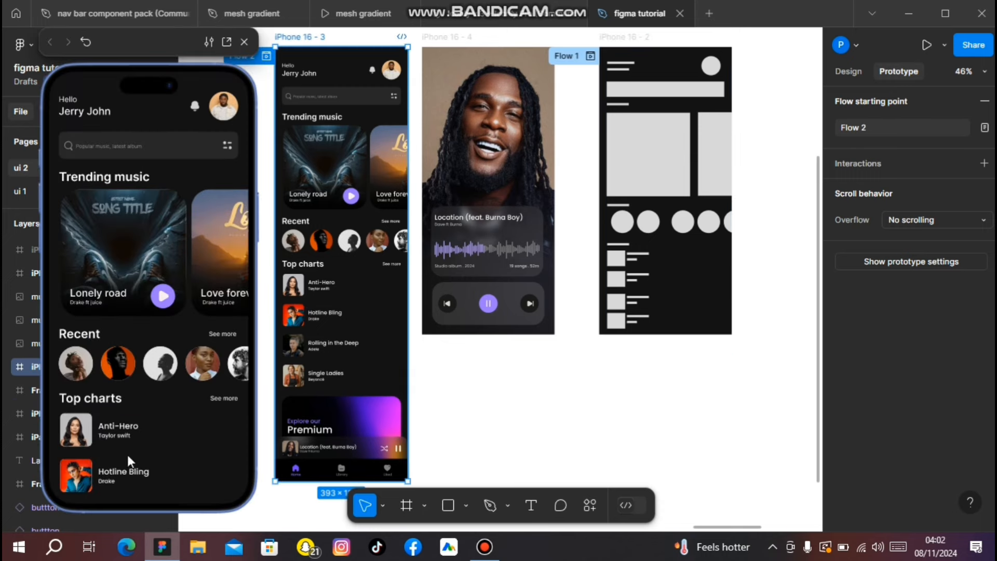
drag(126, 452, 179, 216)
drag(188, 139, 182, 361)
scroll(139, 123, down, 1)
scroll(139, 123, down, 4)
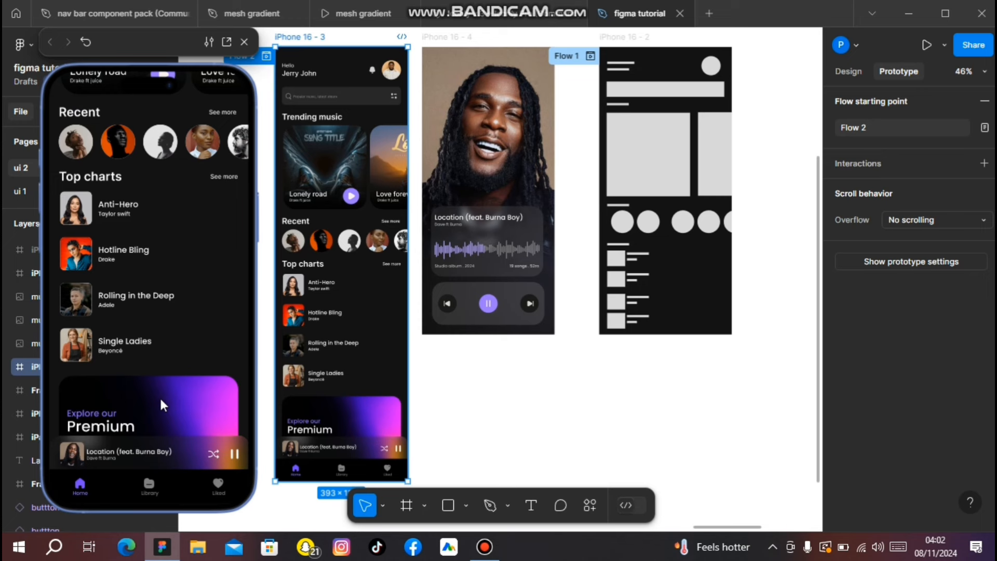
scroll(162, 405, up, 5)
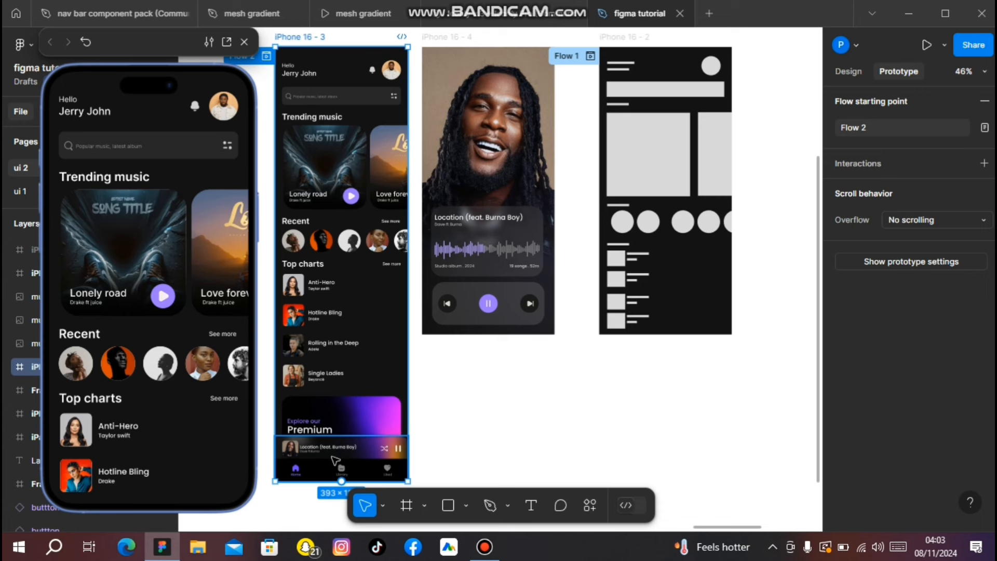
scroll(173, 399, down, 4)
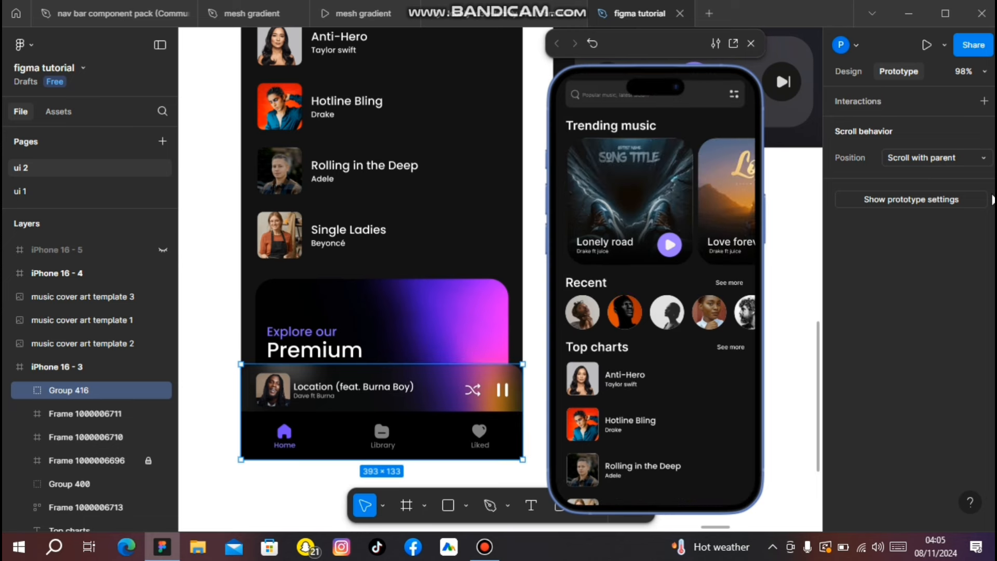
Step: Set the bottom mini player bar and the top bar nav to stay fixed while scrolling
click(982, 159)
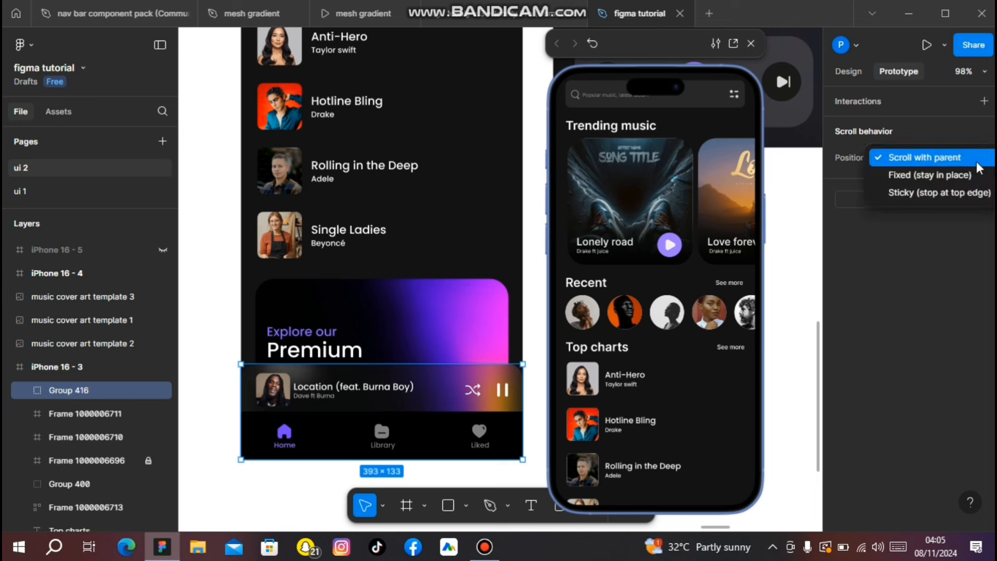
click(941, 177)
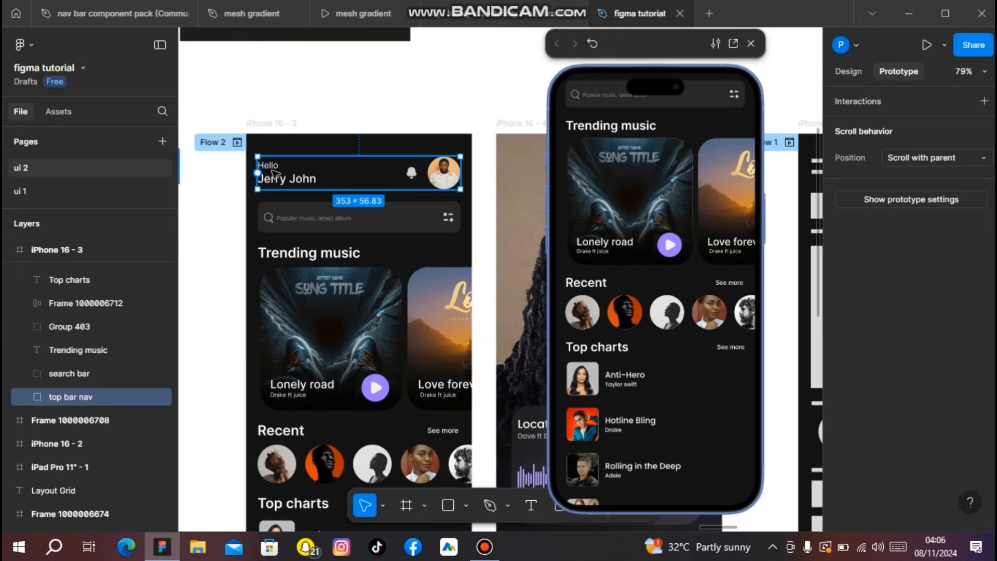
click(954, 158)
click(948, 173)
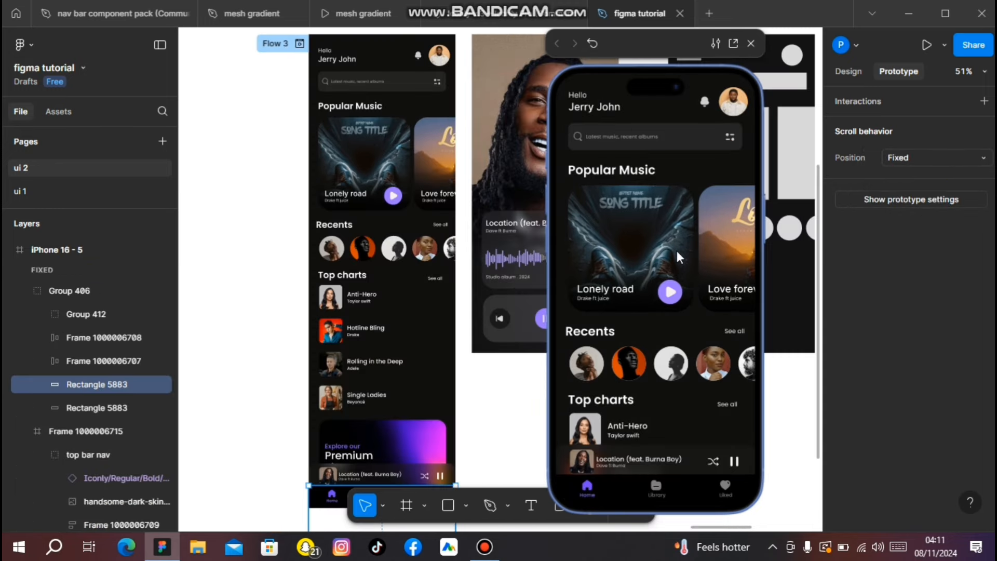
Step: Scroll the prototype preview to confirm the fixed bars, then close it with Esc
scroll(677, 255, down, 3)
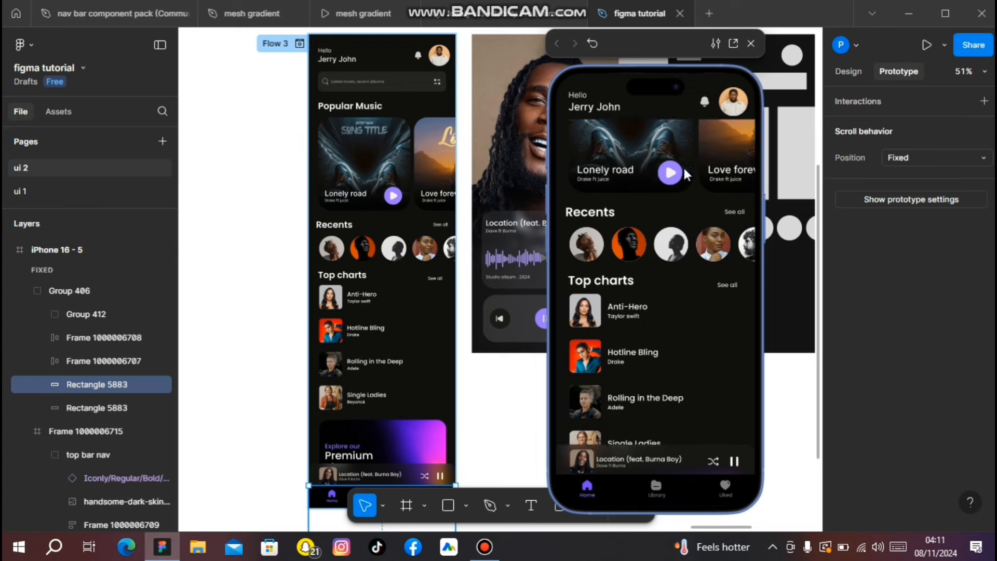
scroll(647, 454, up, 3)
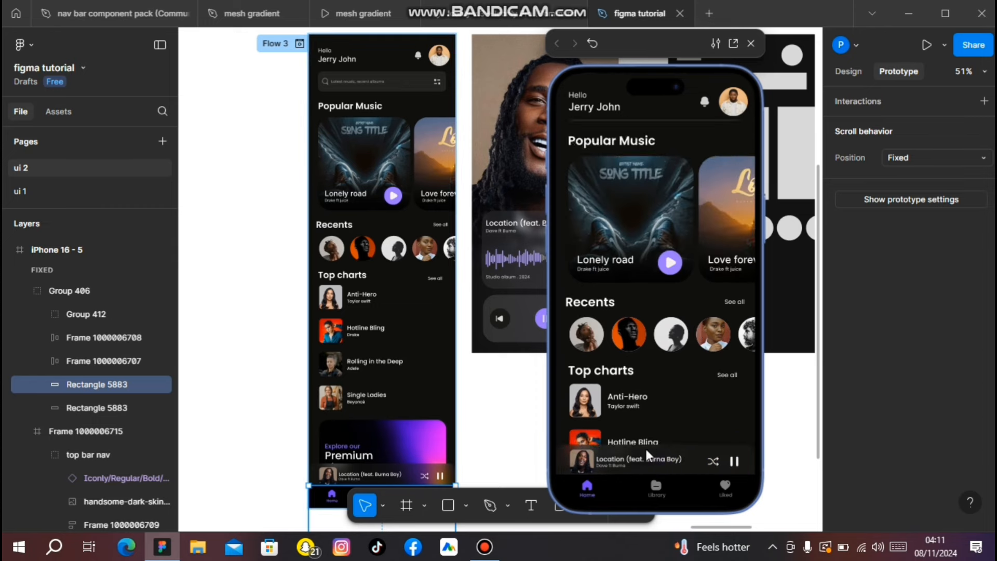
scroll(648, 455, down, 3)
scroll(610, 354, up, 4)
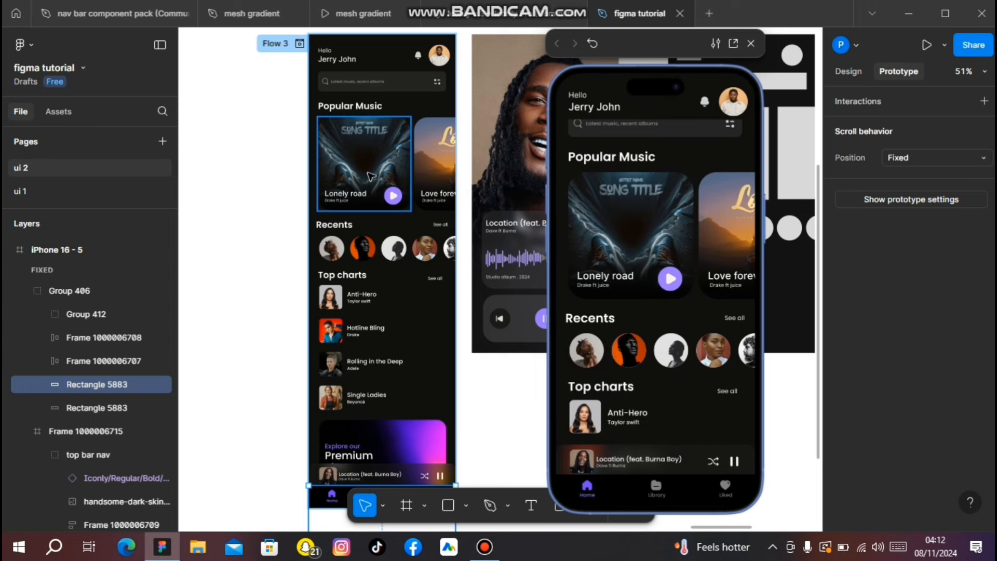
key(Escape)
scroll(371, 177, down, 2)
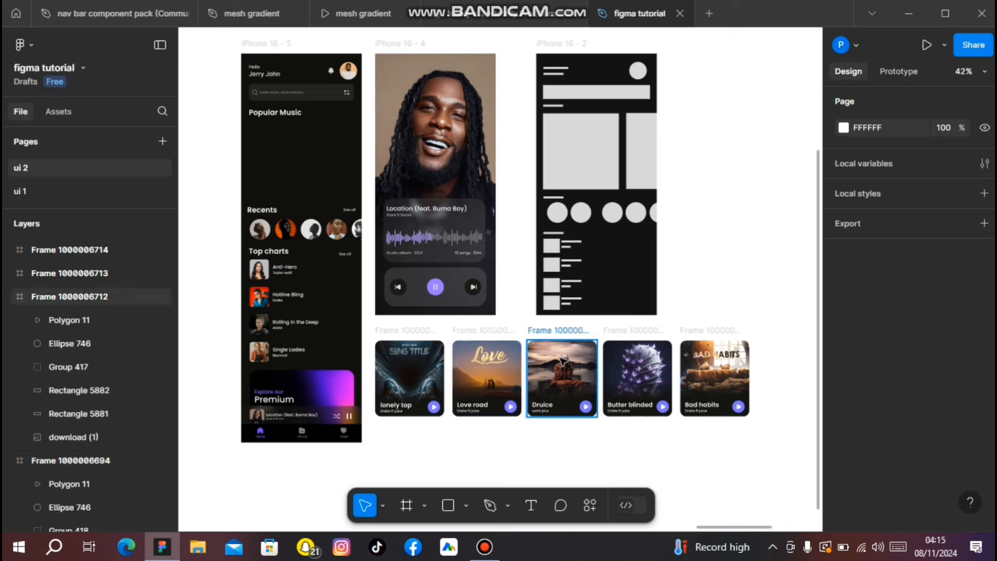
Step: Select the lonely top, Love road, Druice and Butter blinded cards, close the preview, and select the first card
click(423, 336)
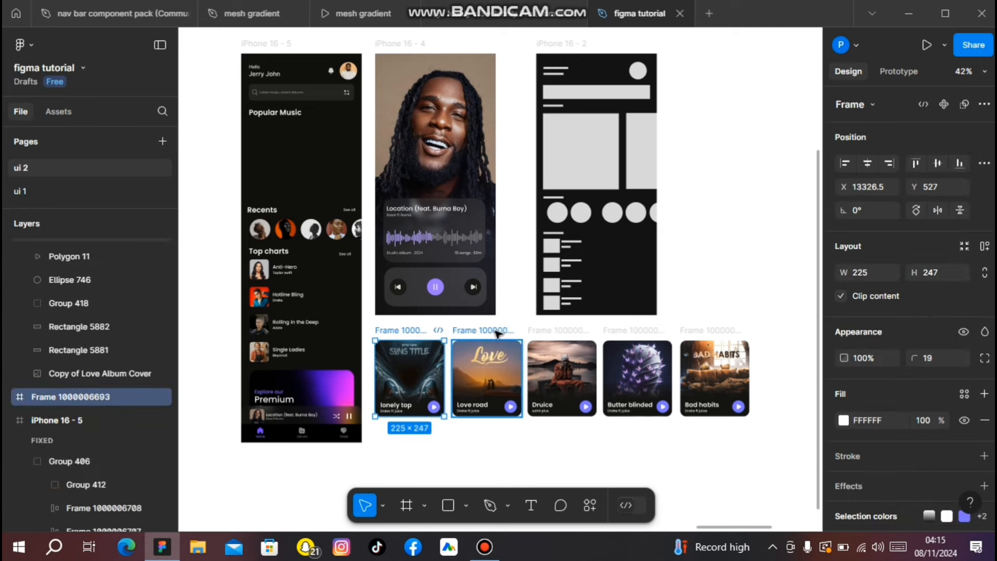
shift+click(493, 330)
shift+click(553, 333)
shift+click(634, 330)
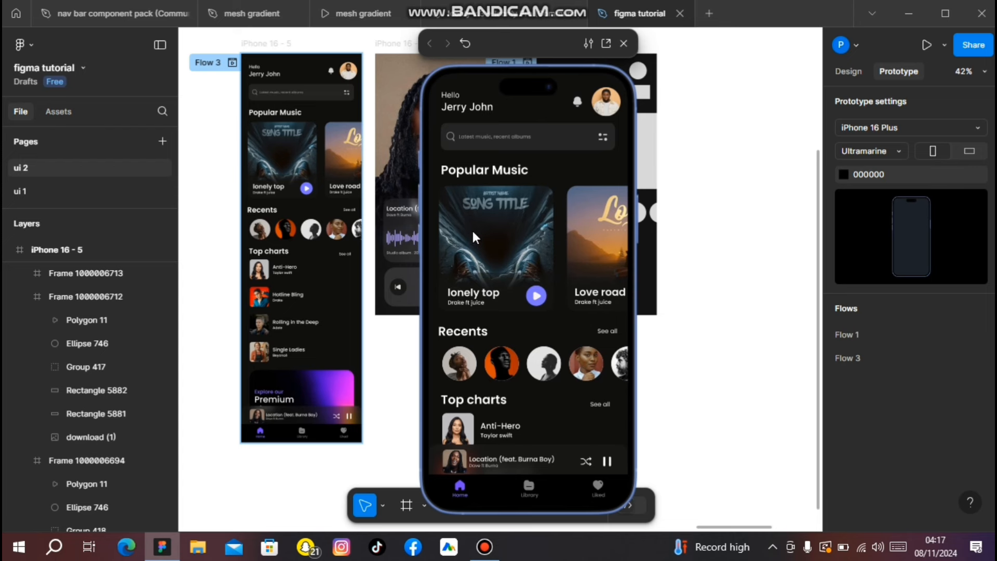
click(625, 42)
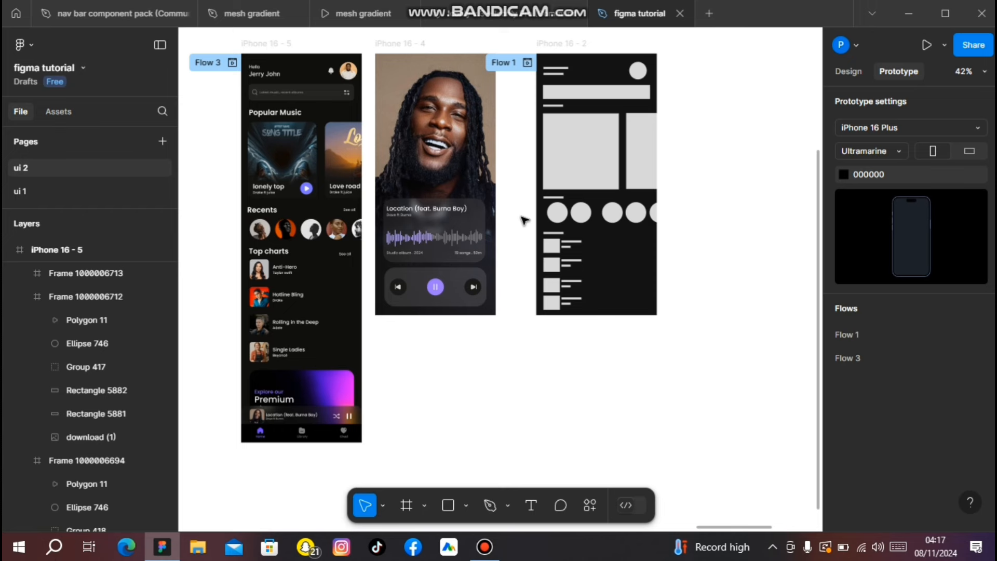
click(289, 136)
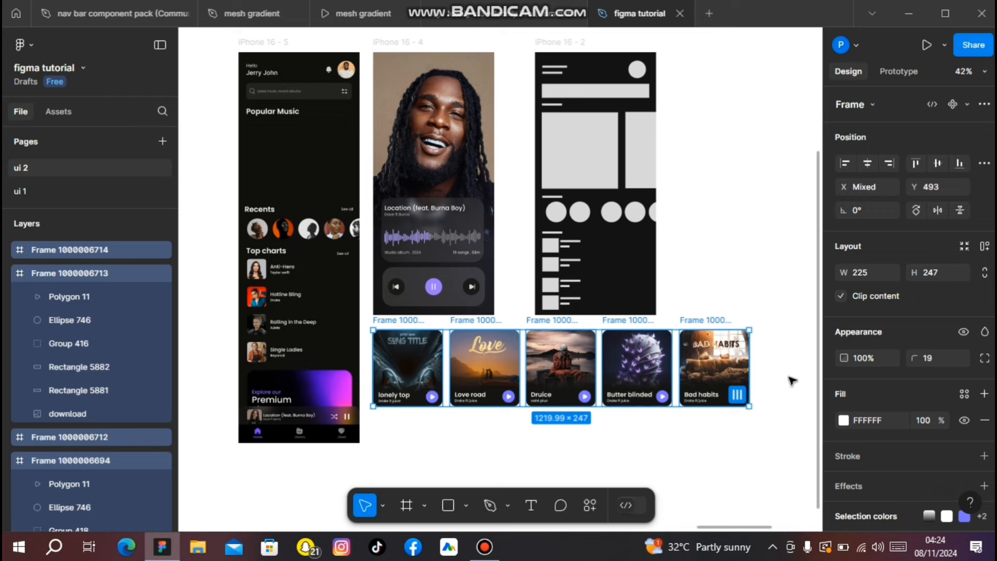
Step: Frame the selected cards, narrow the frame to about two cards with Clip content, and move it under Popular Music
right_click(560, 381)
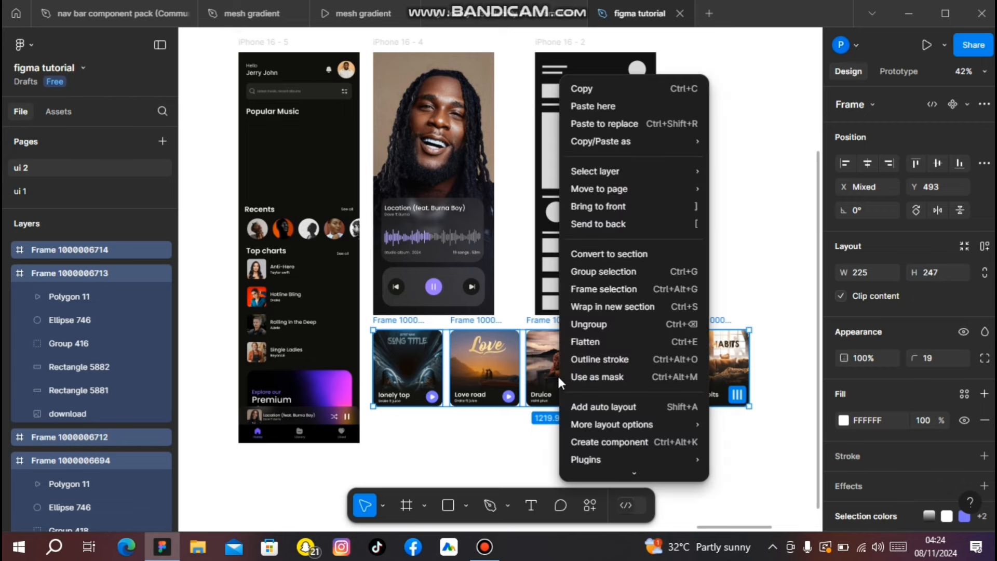
click(656, 293)
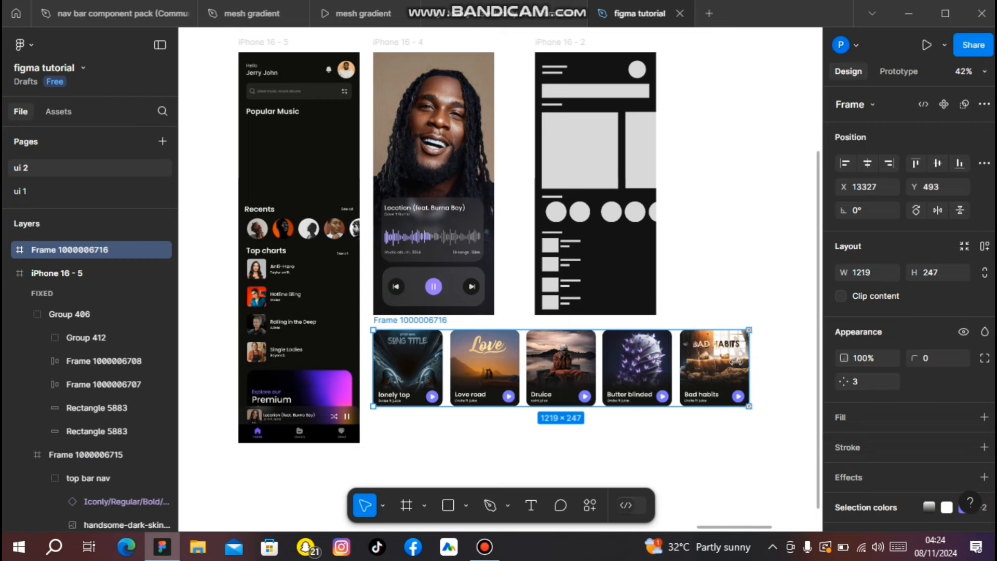
drag(752, 357, 482, 361)
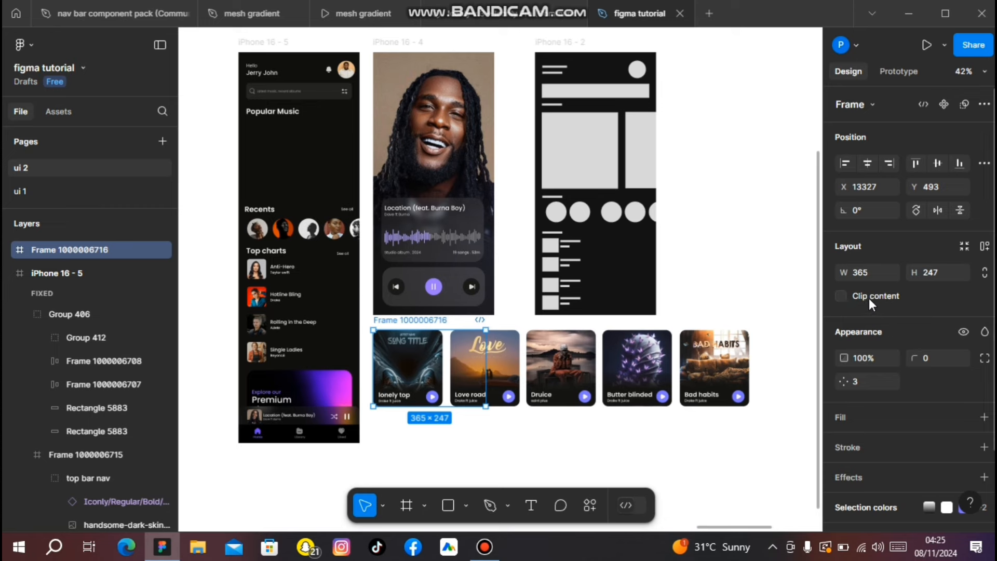
click(840, 298)
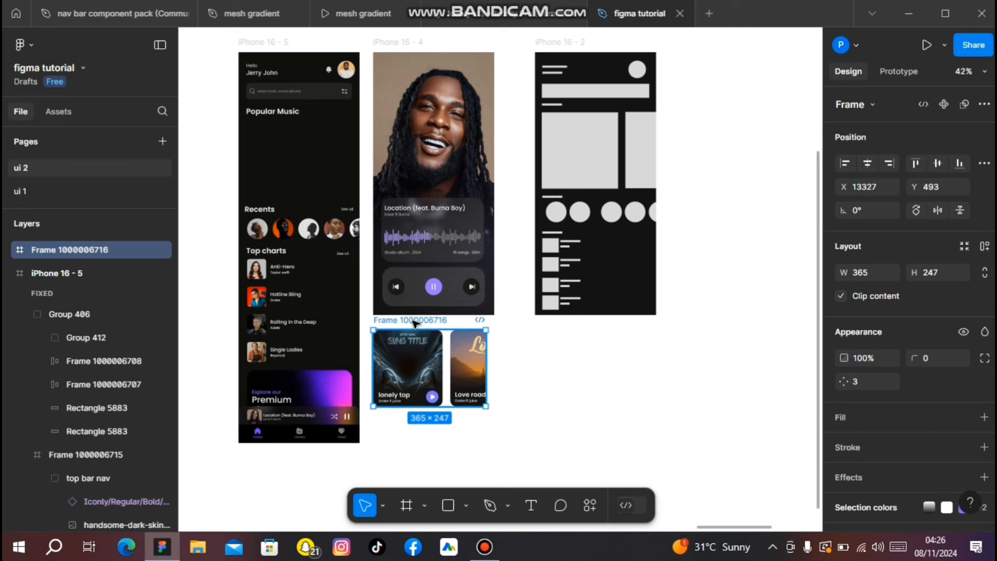
drag(414, 323, 299, 160)
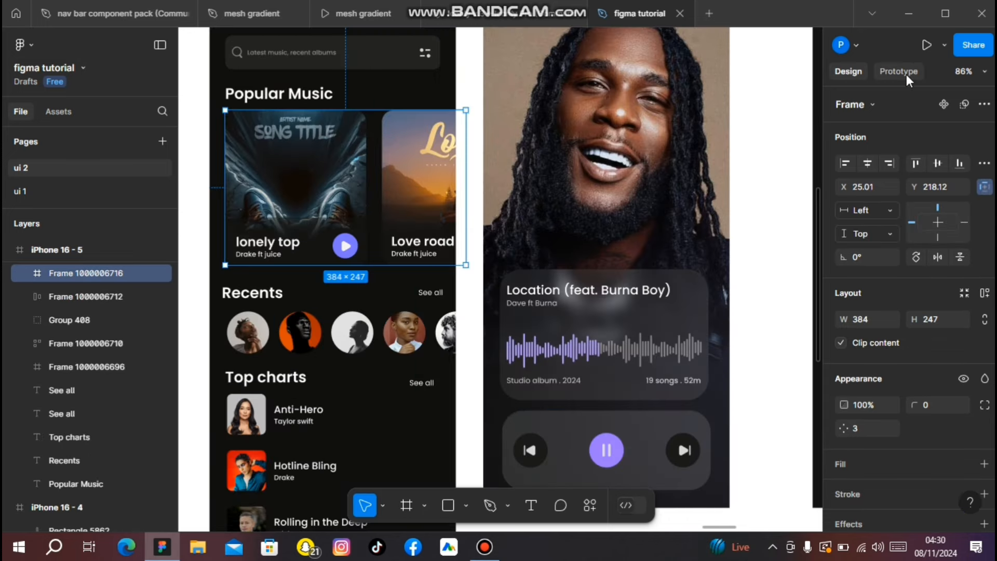
Step: Set the card frame's prototype Overflow to Horizontal and start the Flow 3 preview
click(899, 71)
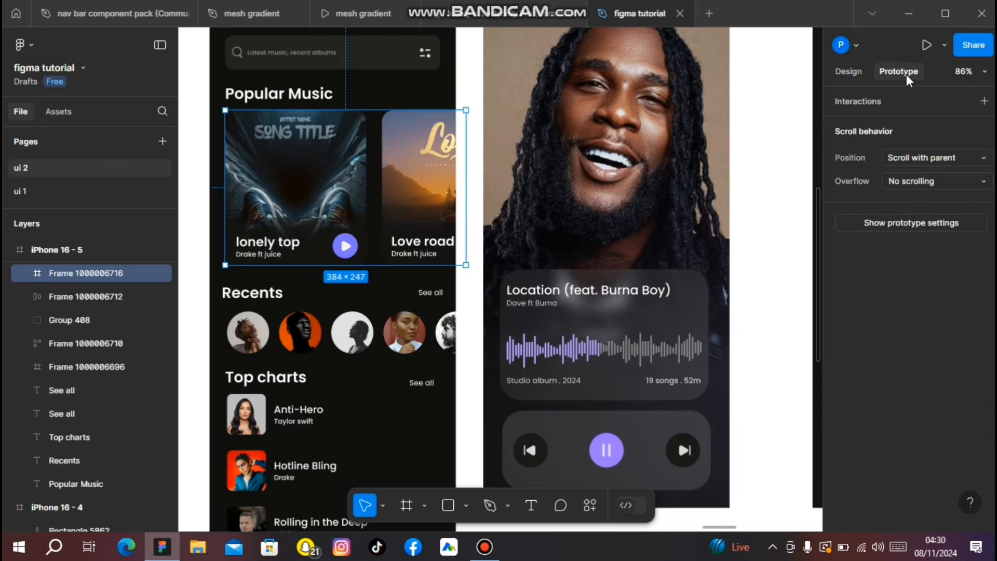
click(892, 182)
click(900, 198)
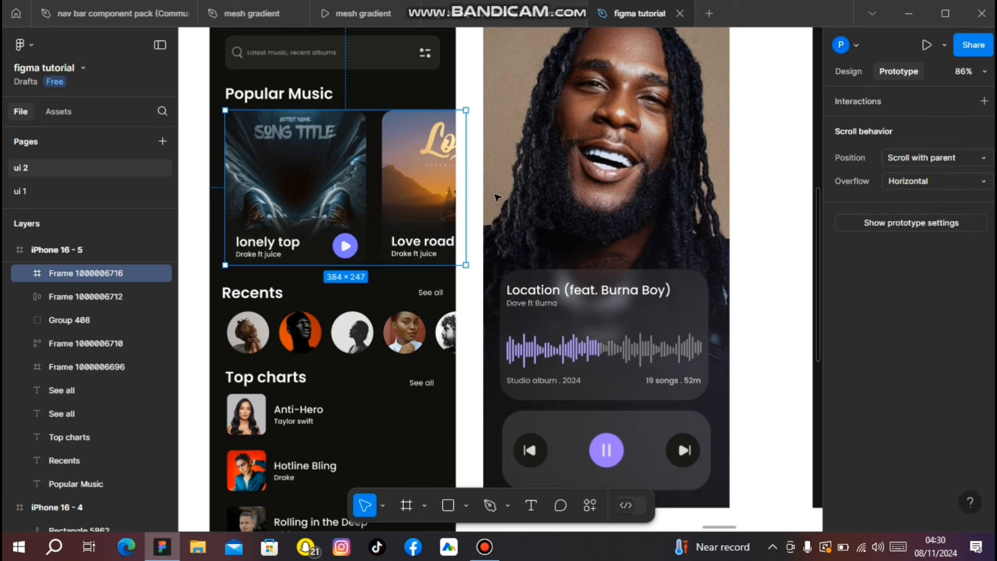
scroll(498, 213, down, 1)
scroll(500, 213, down, 3)
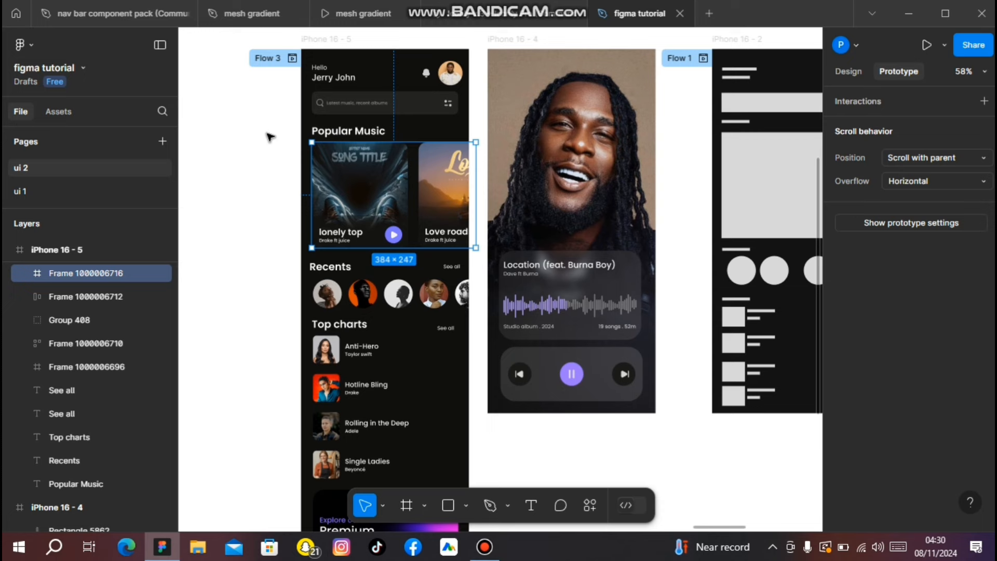
click(299, 59)
click(292, 58)
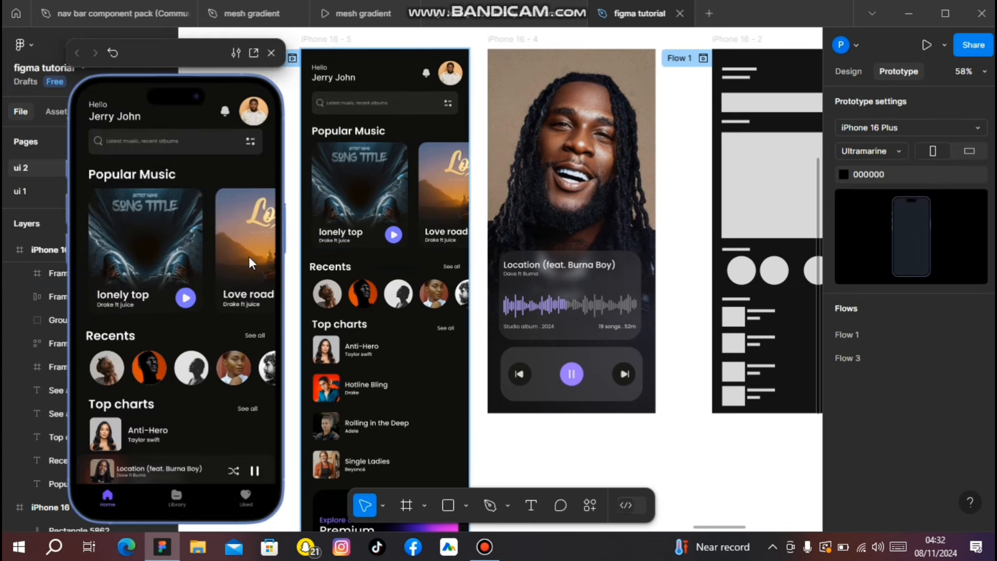
Step: Link the mini player to iPhone 16 - 4 On tap with Smart animate, and test the tap in the preview
drag(248, 256, 148, 263)
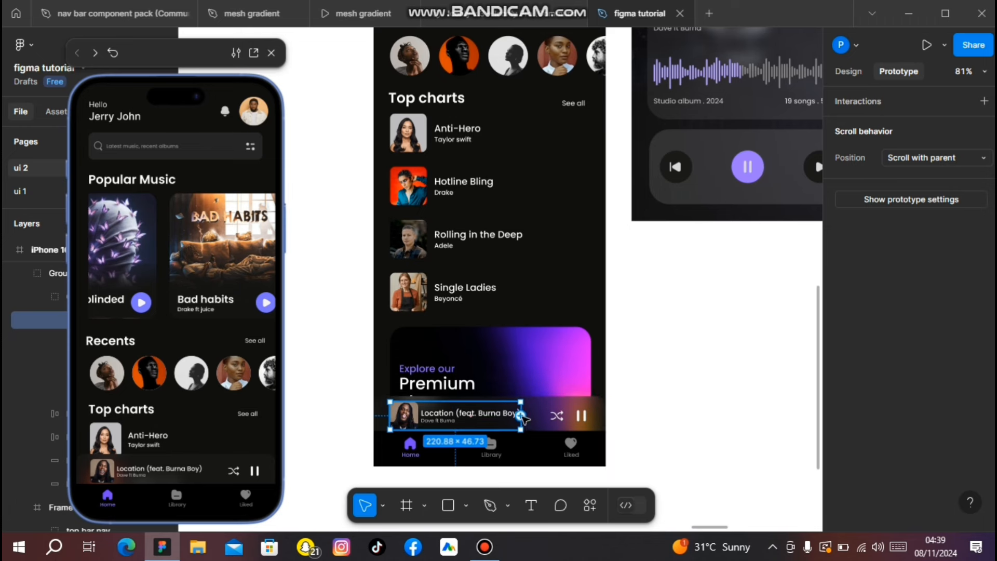
drag(520, 415, 737, 213)
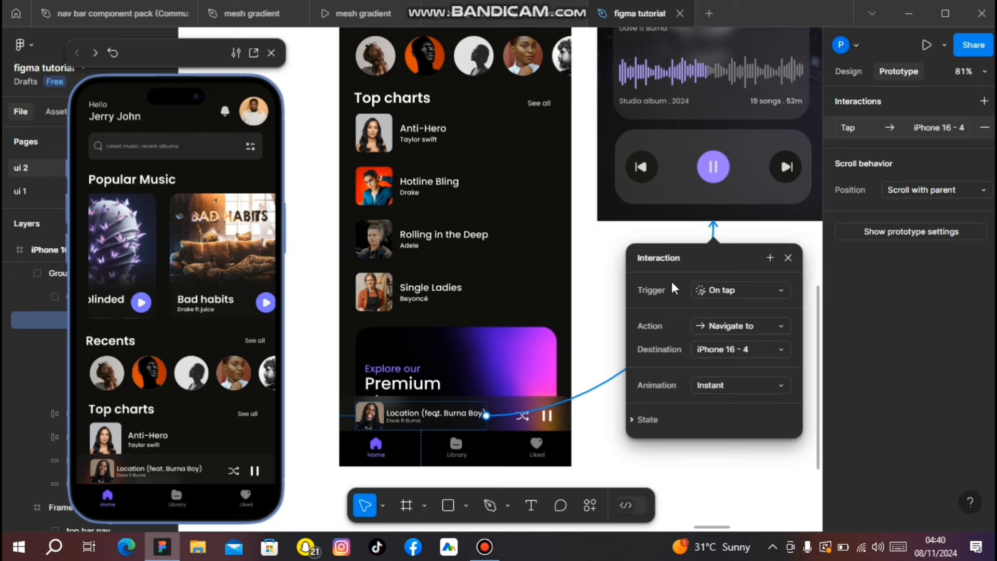
click(715, 288)
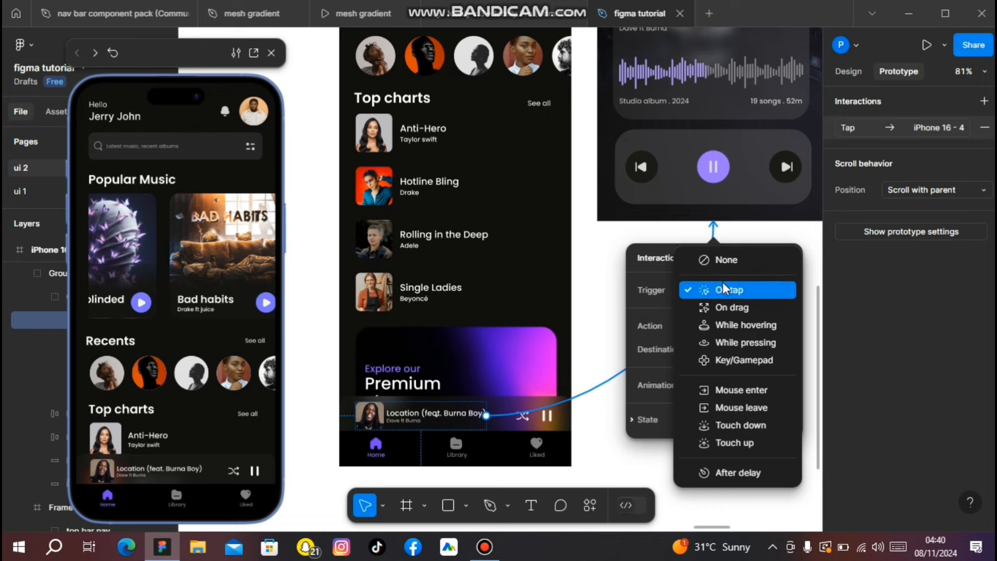
click(746, 294)
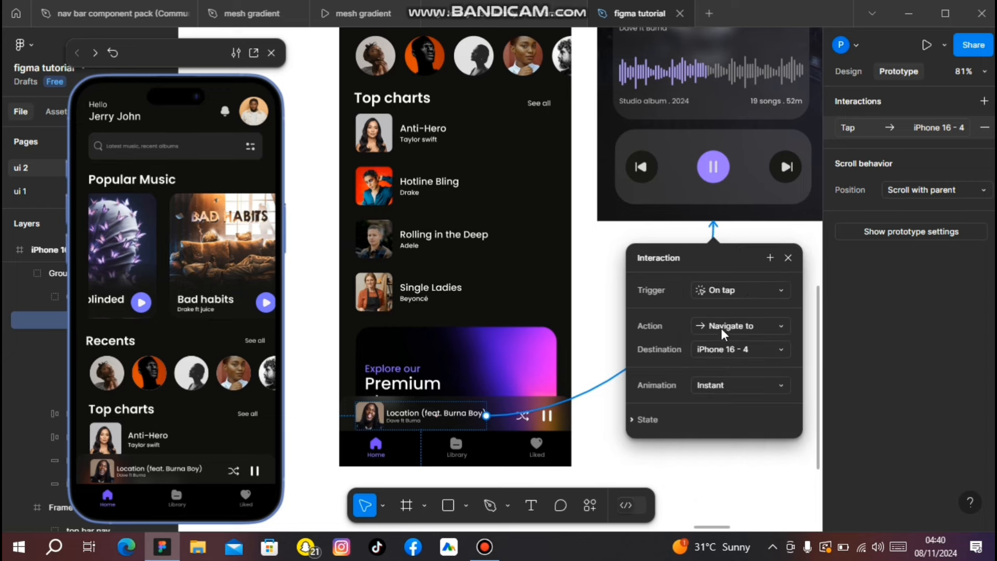
click(726, 386)
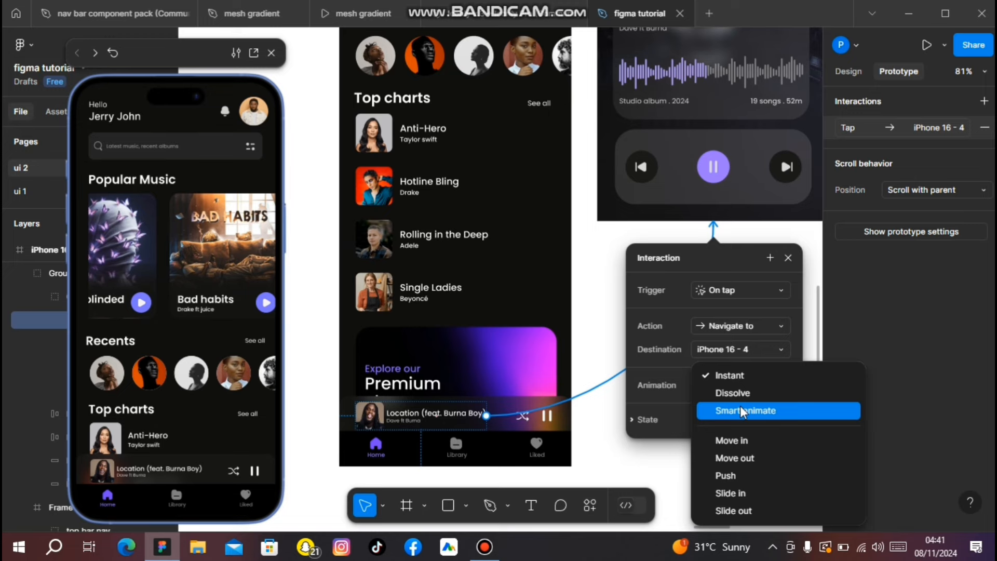
click(739, 411)
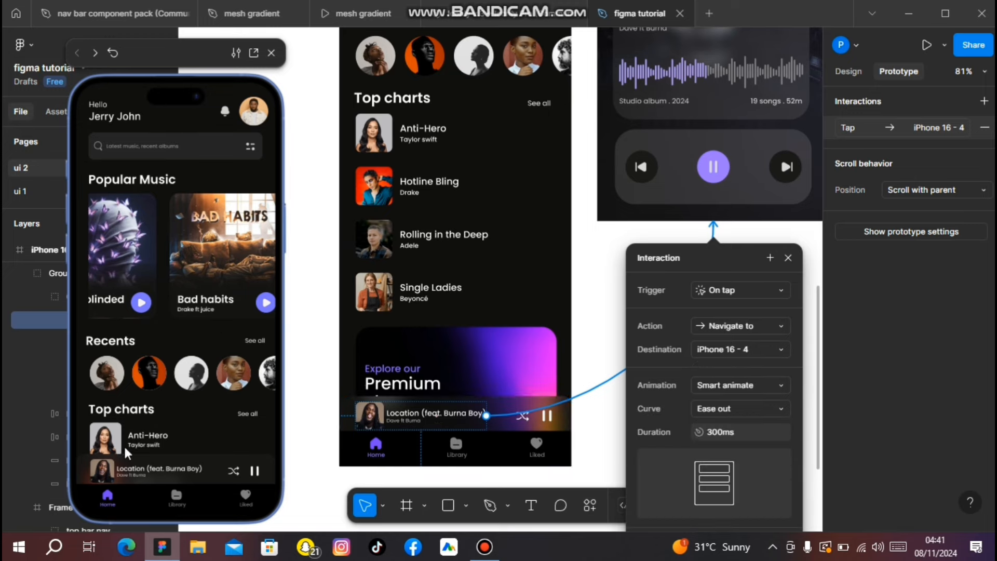
click(147, 465)
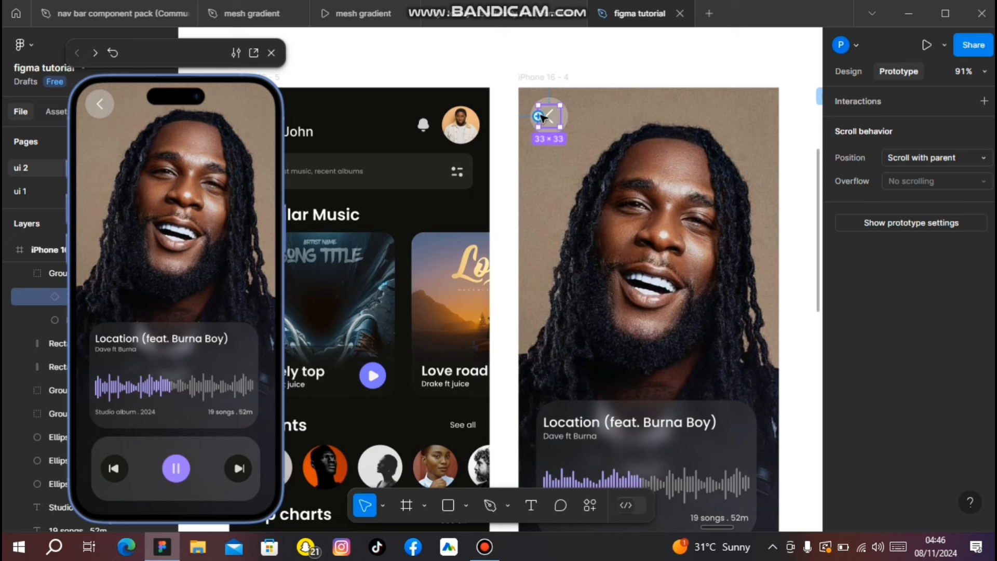
Step: Link the back arrow to iPhone 16 - 5 and test it in the preview
drag(539, 117, 452, 130)
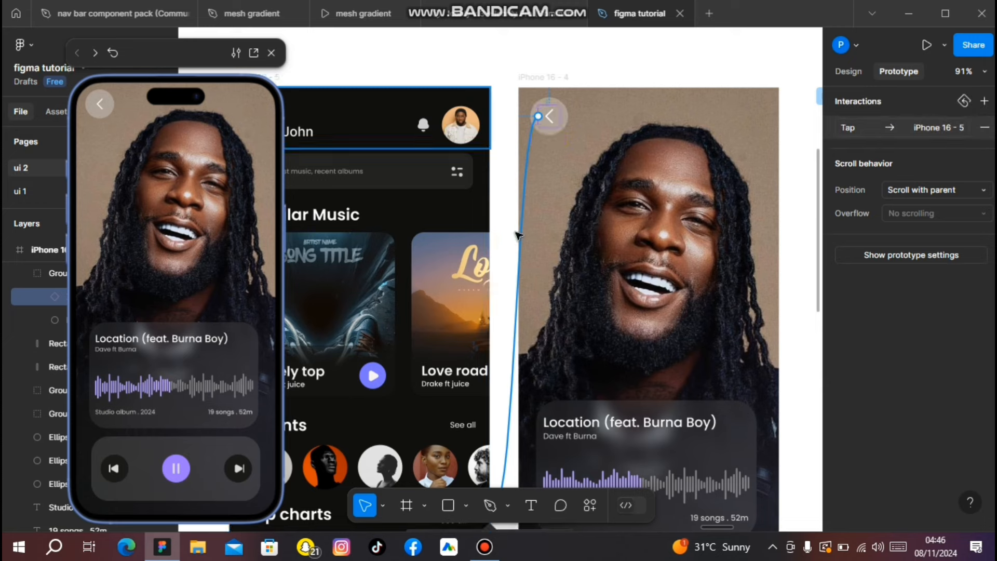
scroll(512, 235, down, 5)
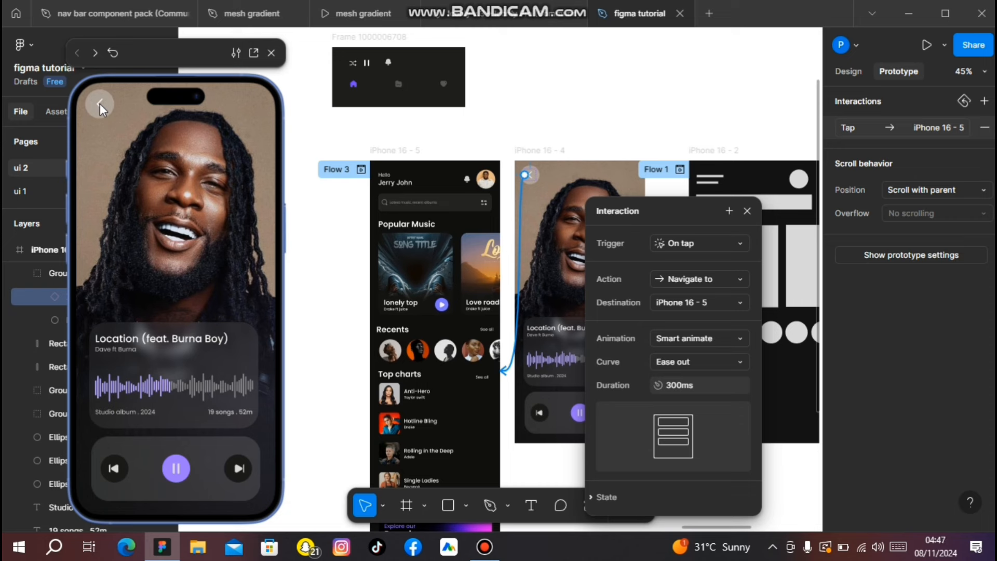
click(100, 107)
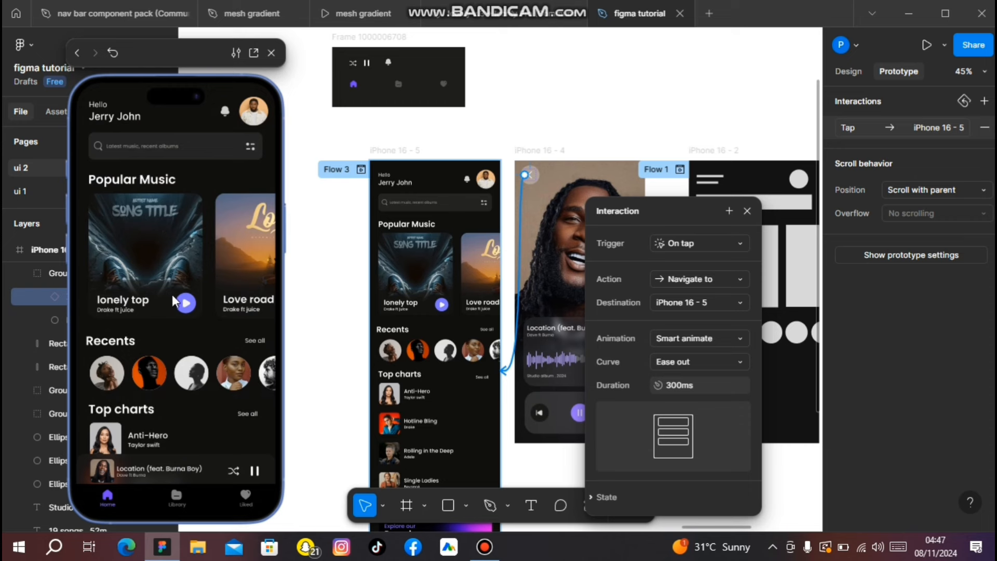
Step: Test the round trip: swipe to Butter blinded, open the full player, and return home
scroll(187, 337, down, 4)
scroll(195, 227, up, 5)
scroll(213, 209, right, 4)
drag(231, 244, 116, 252)
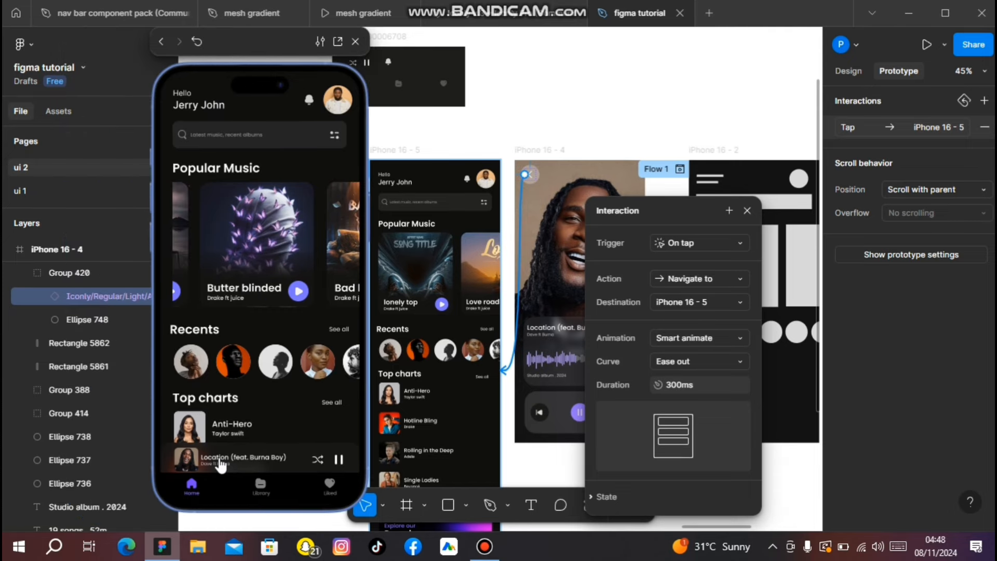
click(221, 462)
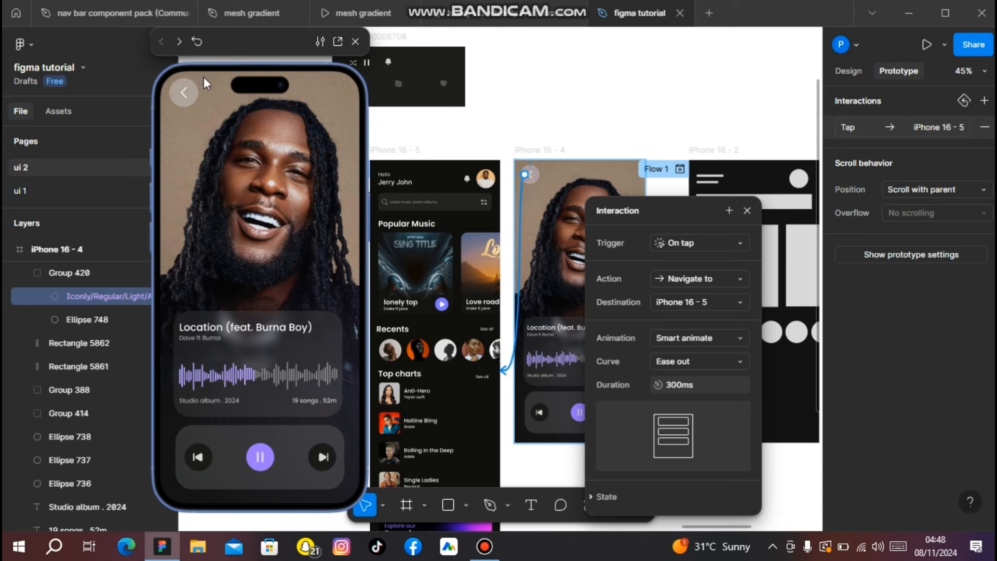
click(183, 93)
click(543, 102)
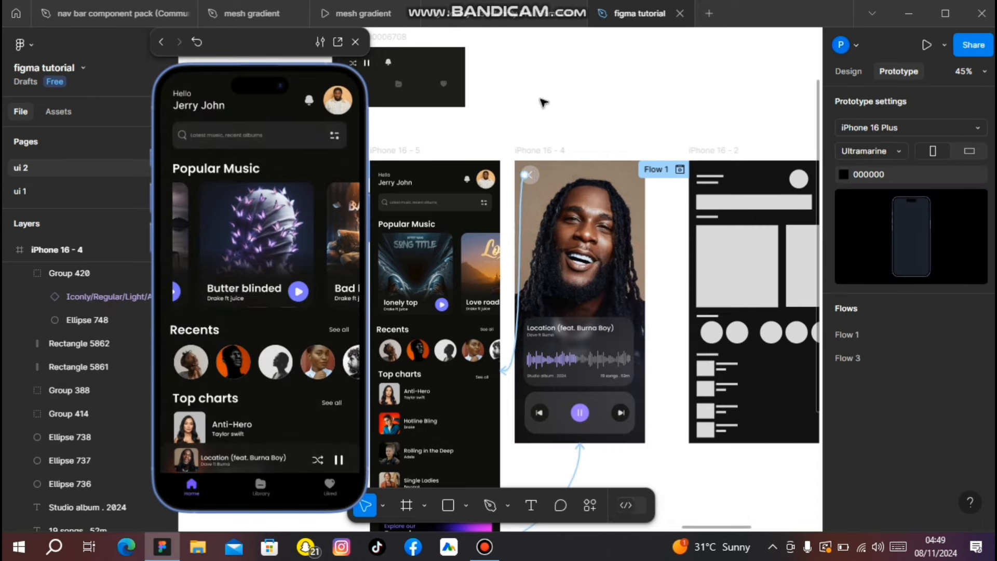